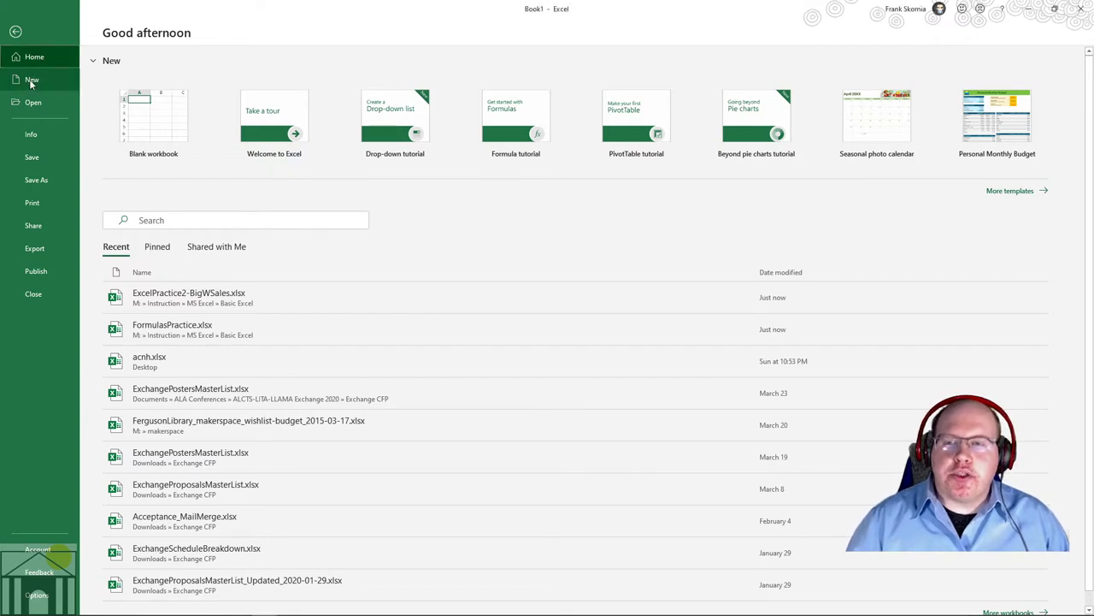
# - Show the Recent workbooks list, including ExcelPractice2-BigWSales.xlsx, on the backstage Open page
pyautogui.click(49, 82)
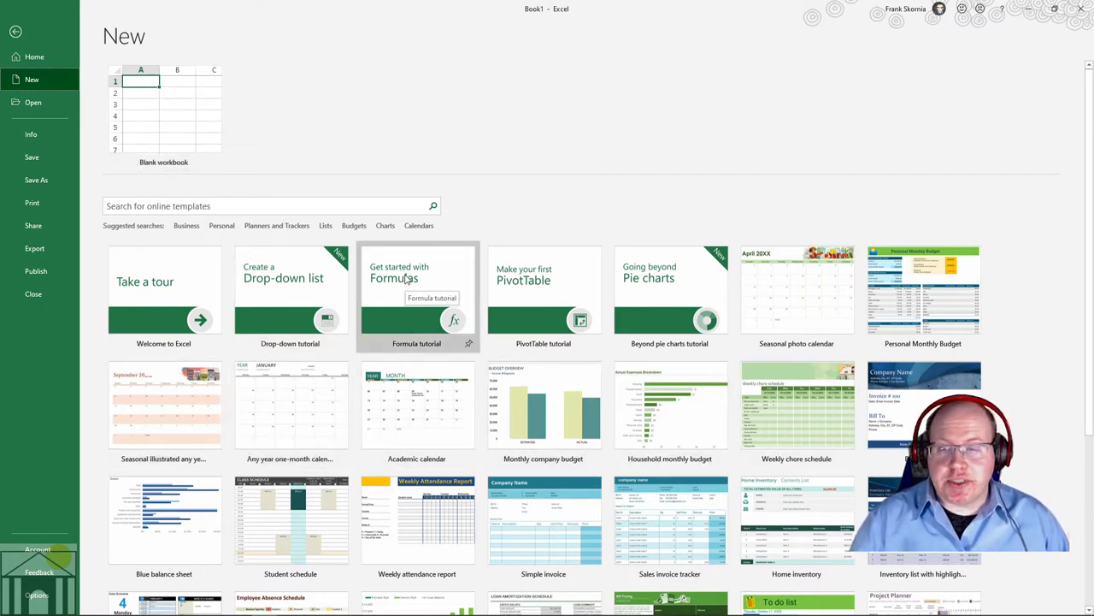
pyautogui.click(39, 103)
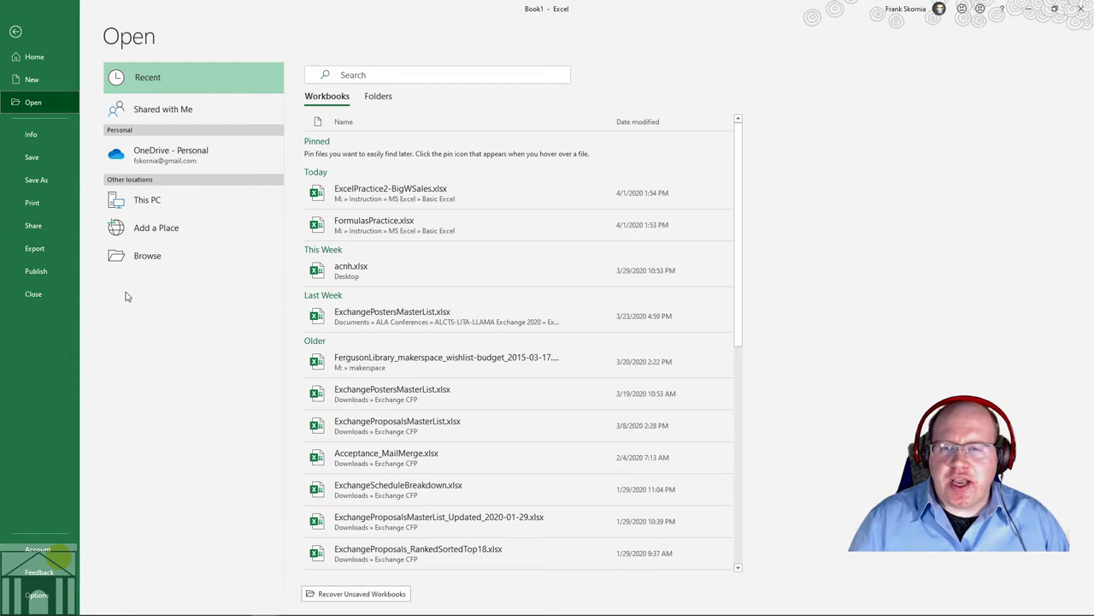
pyautogui.click(34, 58)
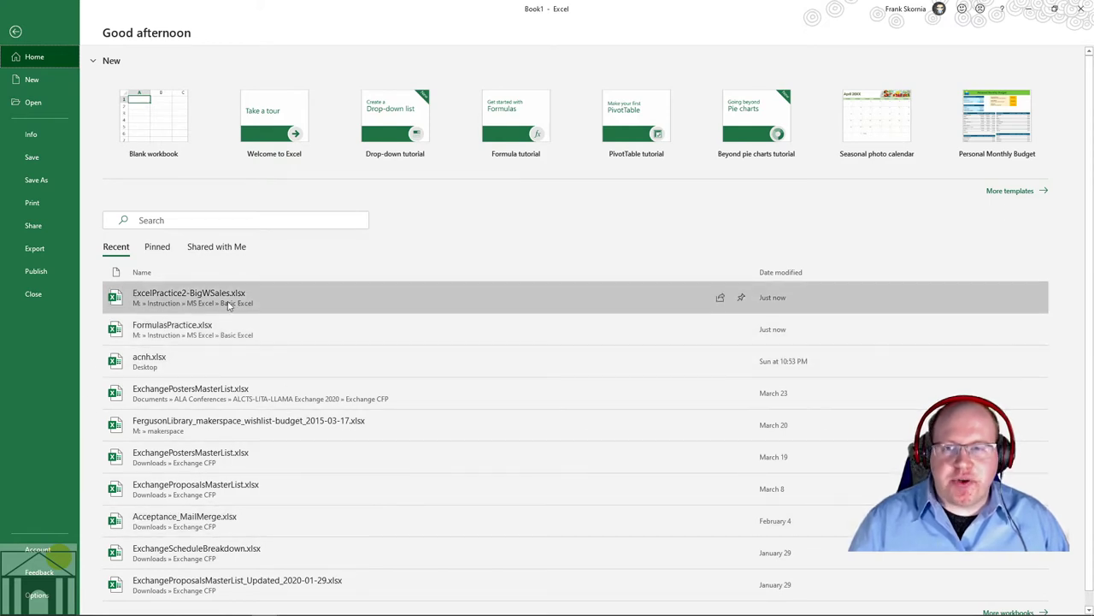
pyautogui.click(33, 103)
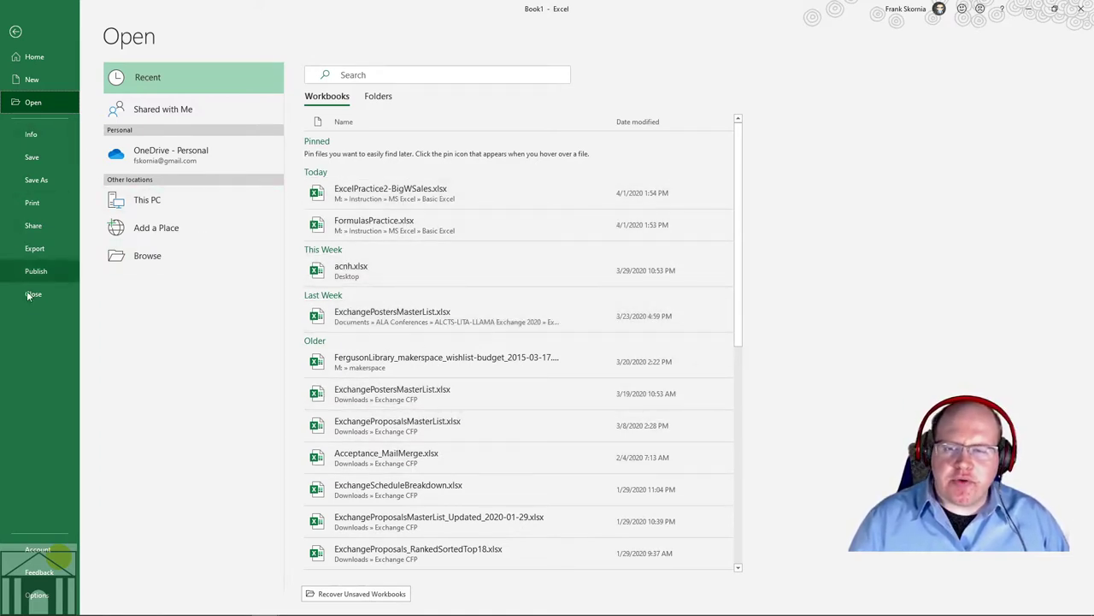
# - Bring up Book1's Save As pane pointed at Documents on This PC
pyautogui.click(31, 134)
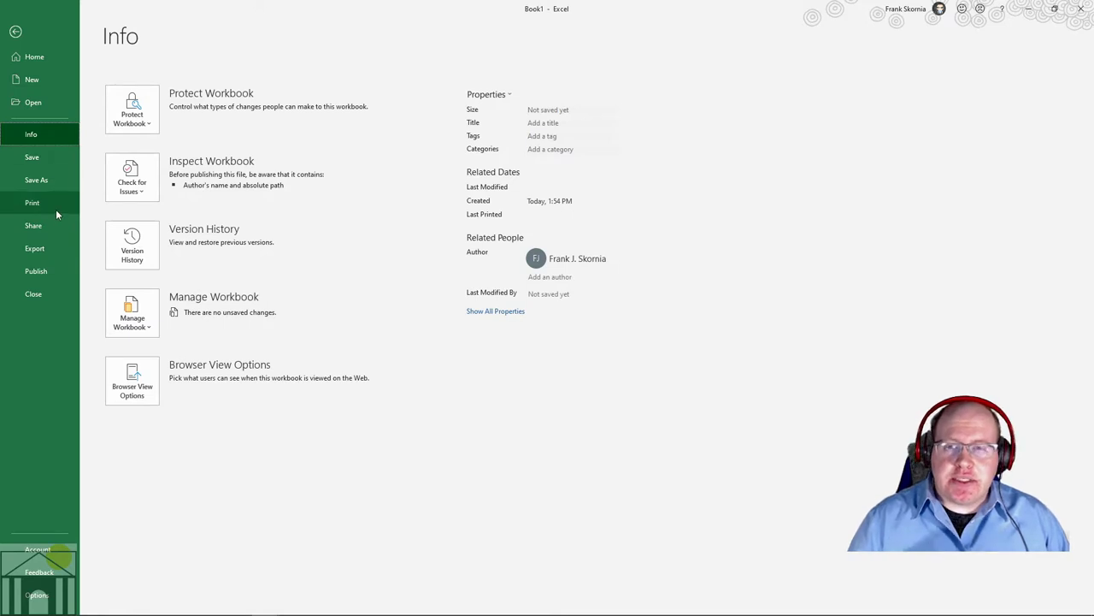
pyautogui.click(49, 161)
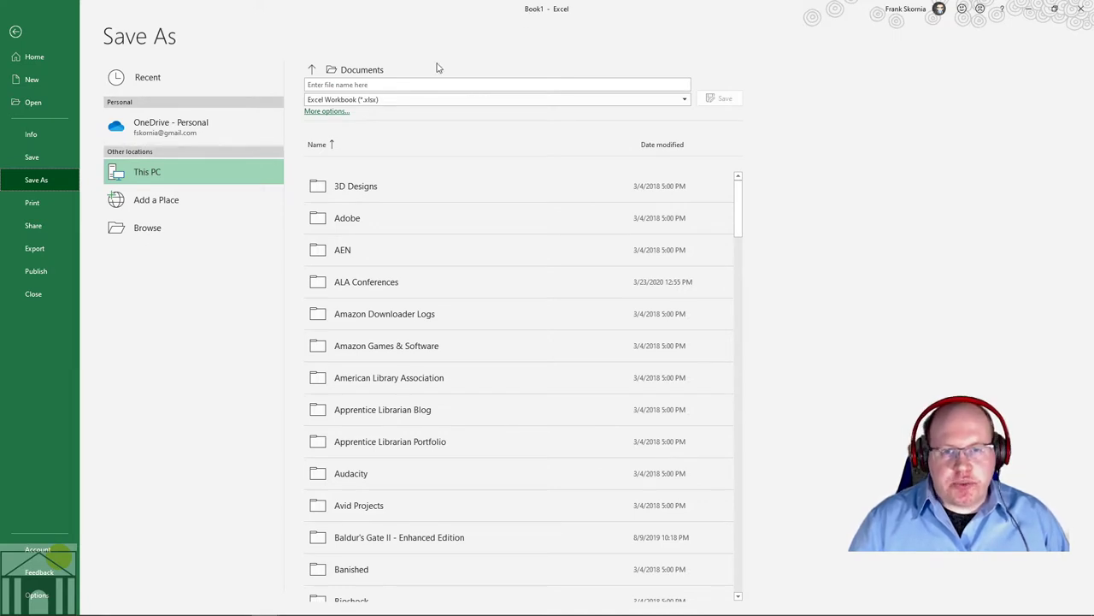
# - Save the blank workbook to Documents as BasicExcel_2020-04-01.xlsx
pyautogui.click(393, 83)
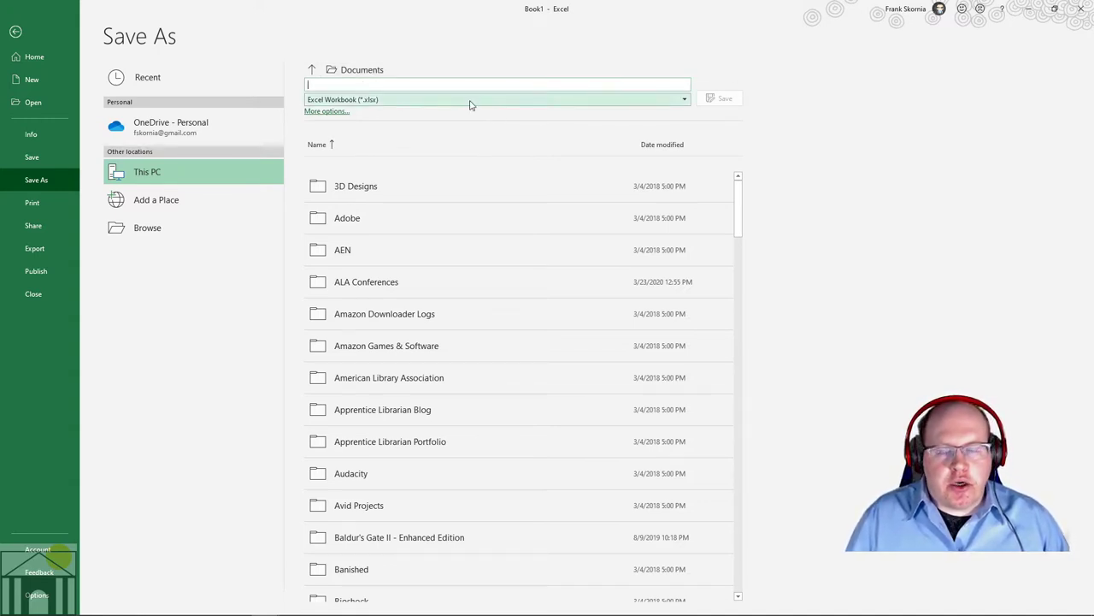
pyautogui.click(163, 229)
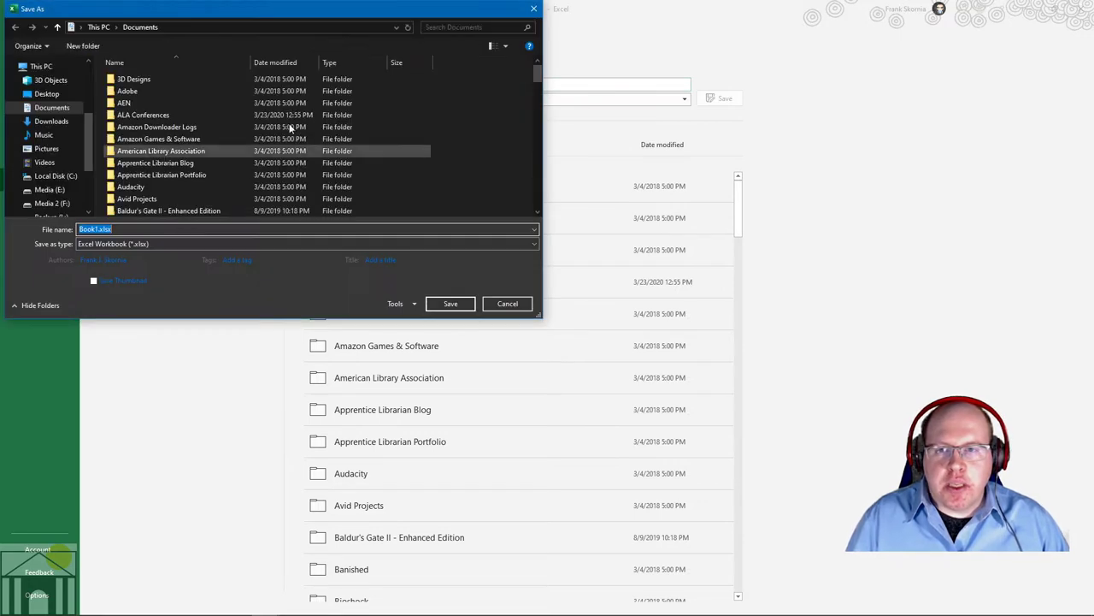
pyautogui.moveTo(177, 17); pyautogui.dragTo(259, 68)
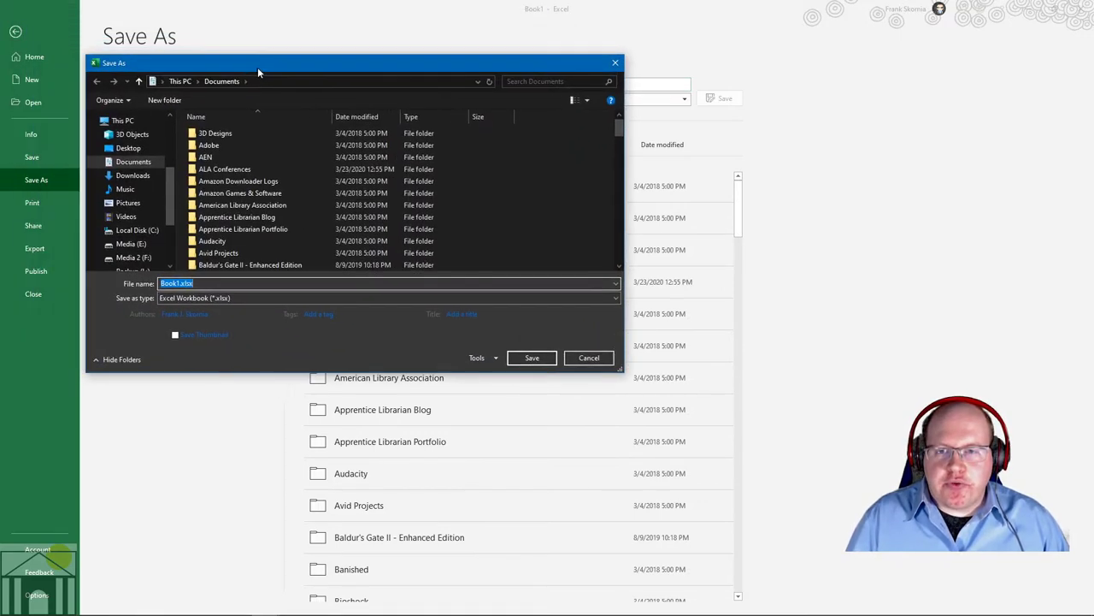
pyautogui.click(129, 149)
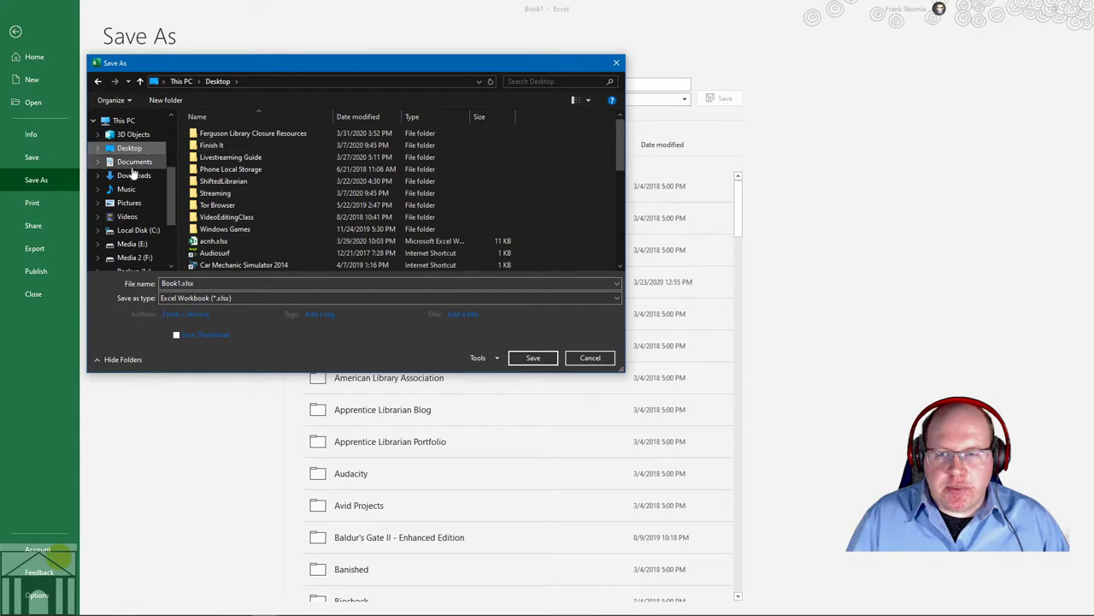
pyautogui.click(134, 163)
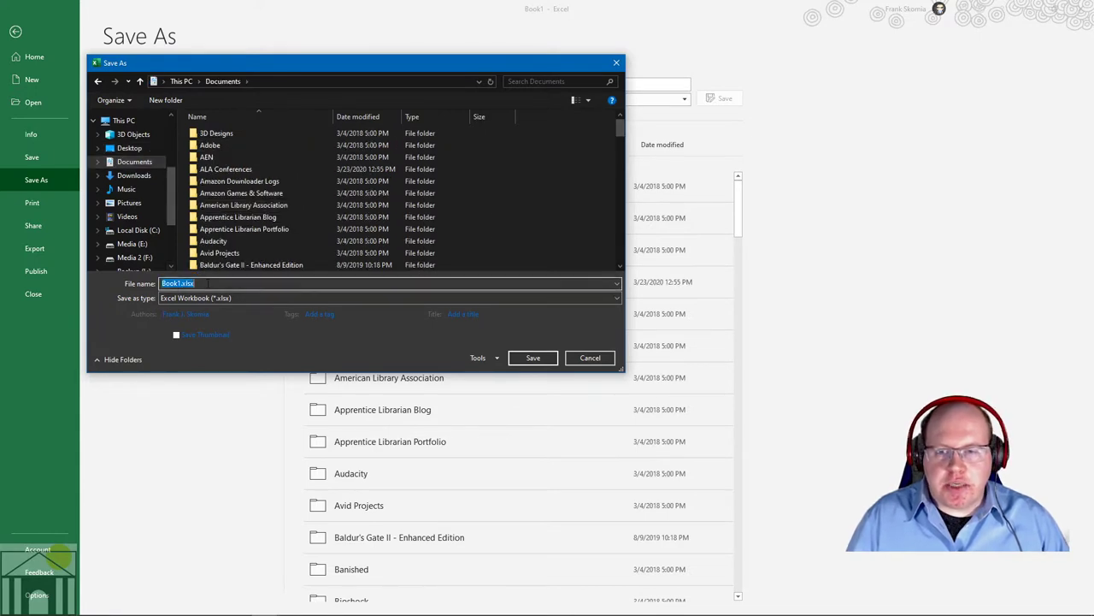
pyautogui.write('Basi')
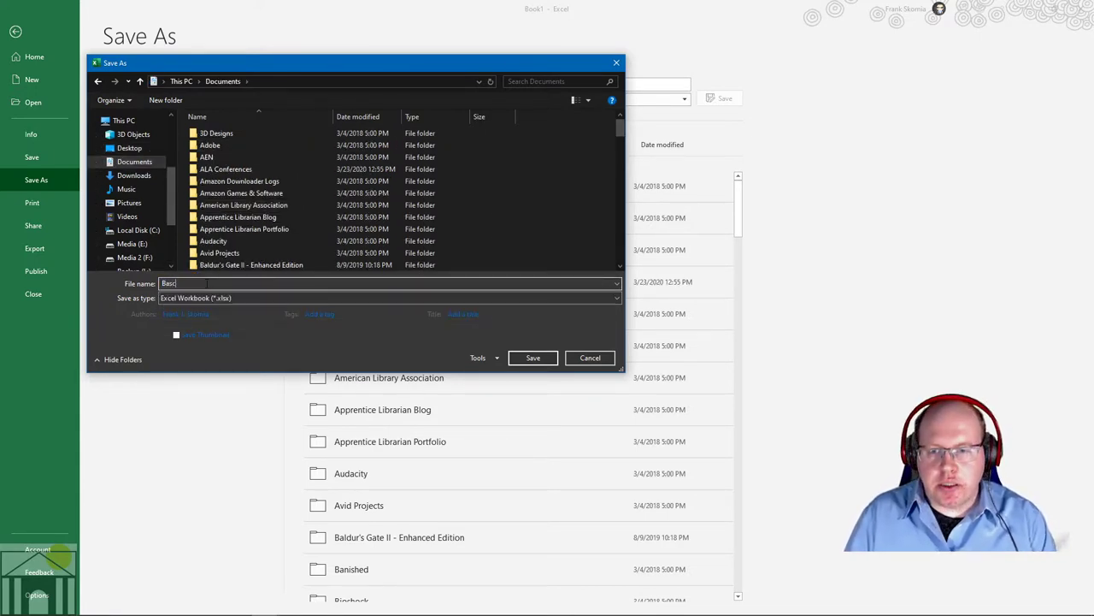
pyautogui.write('cExcel_')
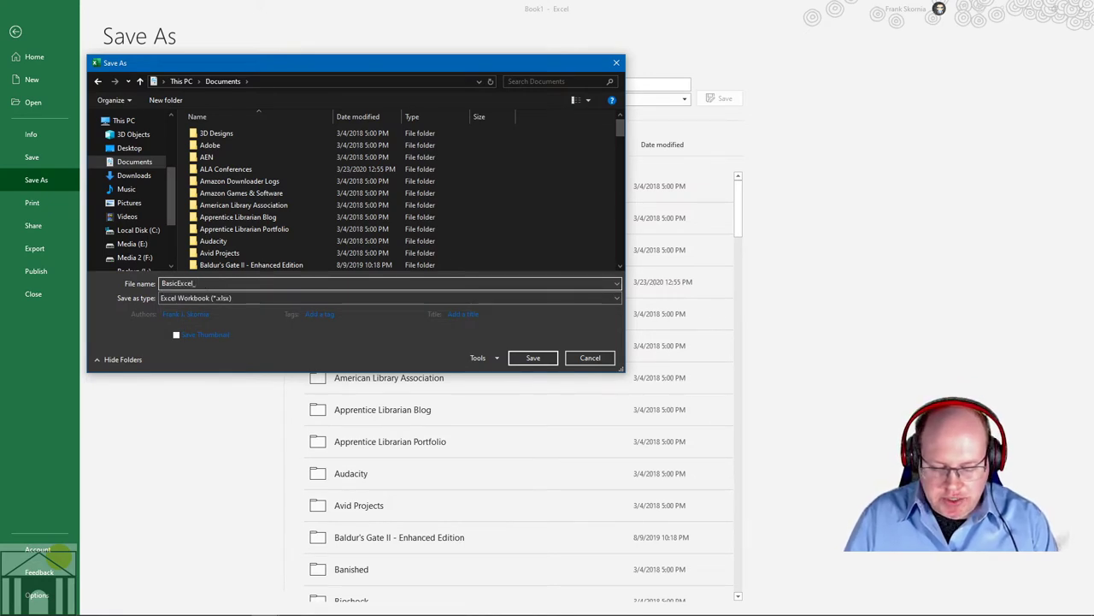
pyautogui.write('2020-0')
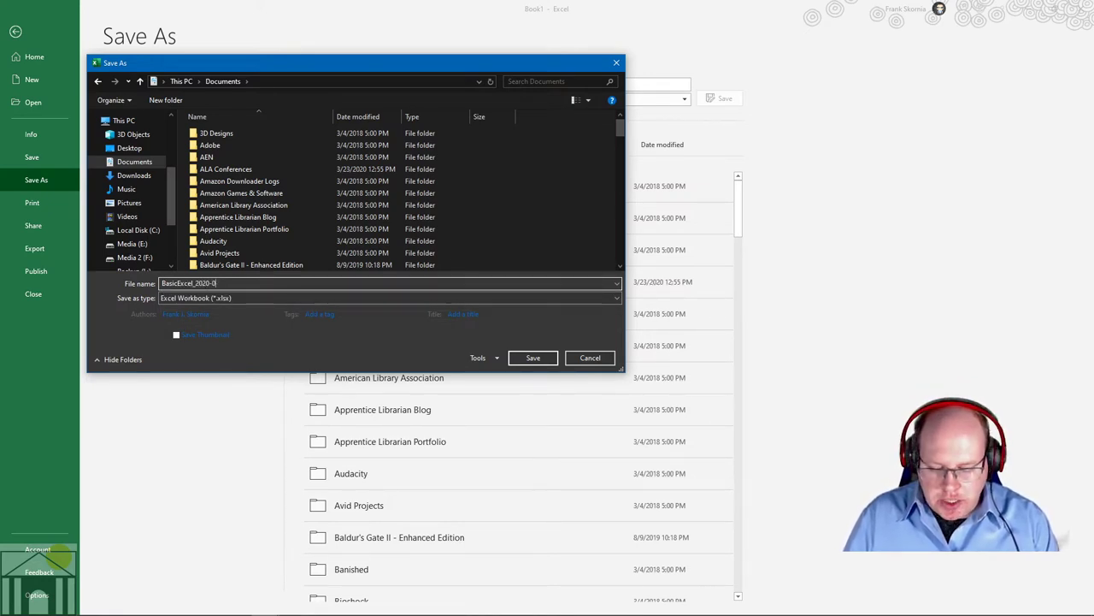
pyautogui.write('4-01')
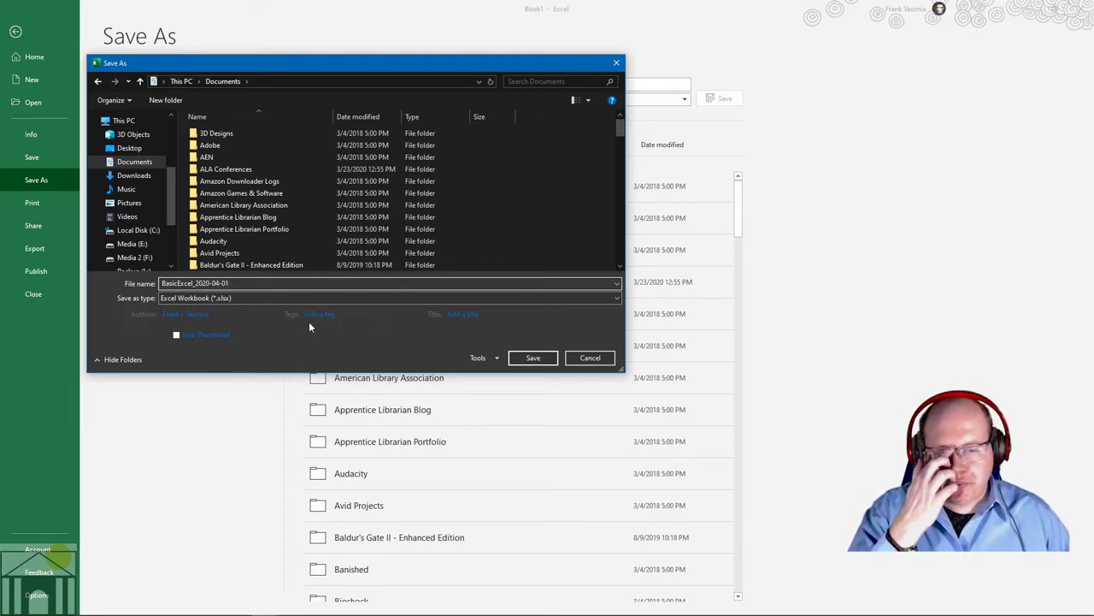
pyautogui.click(534, 359)
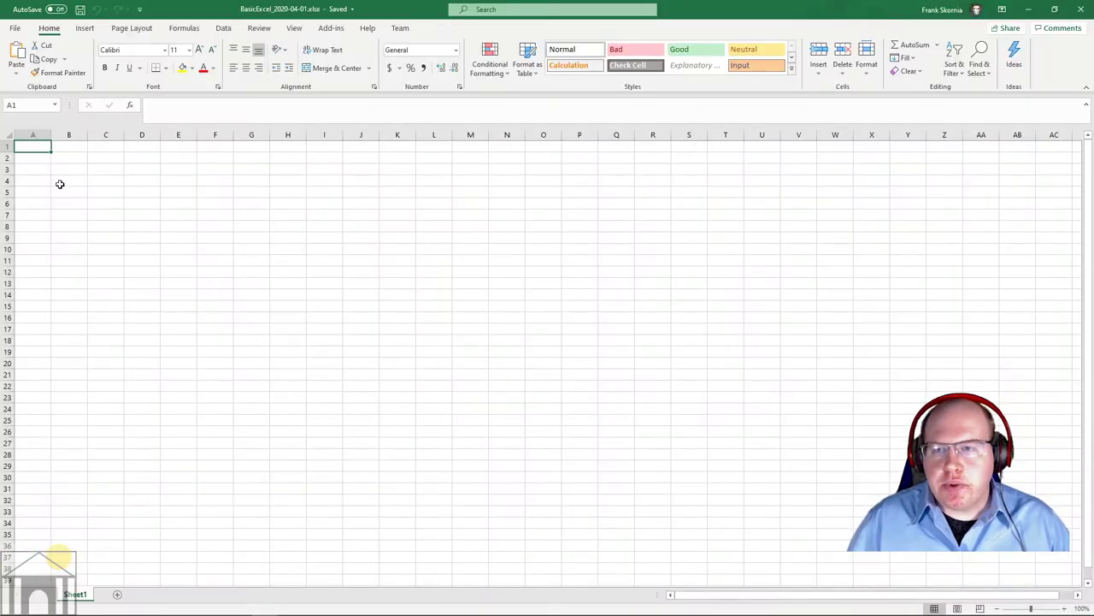
# - Re-save the workbook and view its Print page with Letter, Portrait, Normal Margins defaults
pyautogui.click(17, 30)
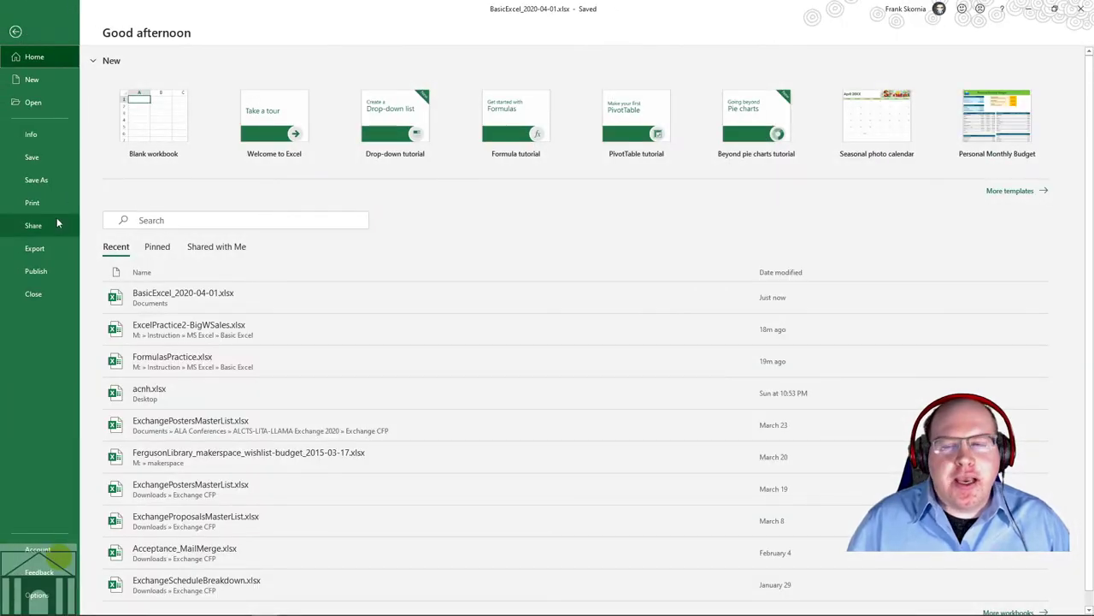
pyautogui.click(34, 163)
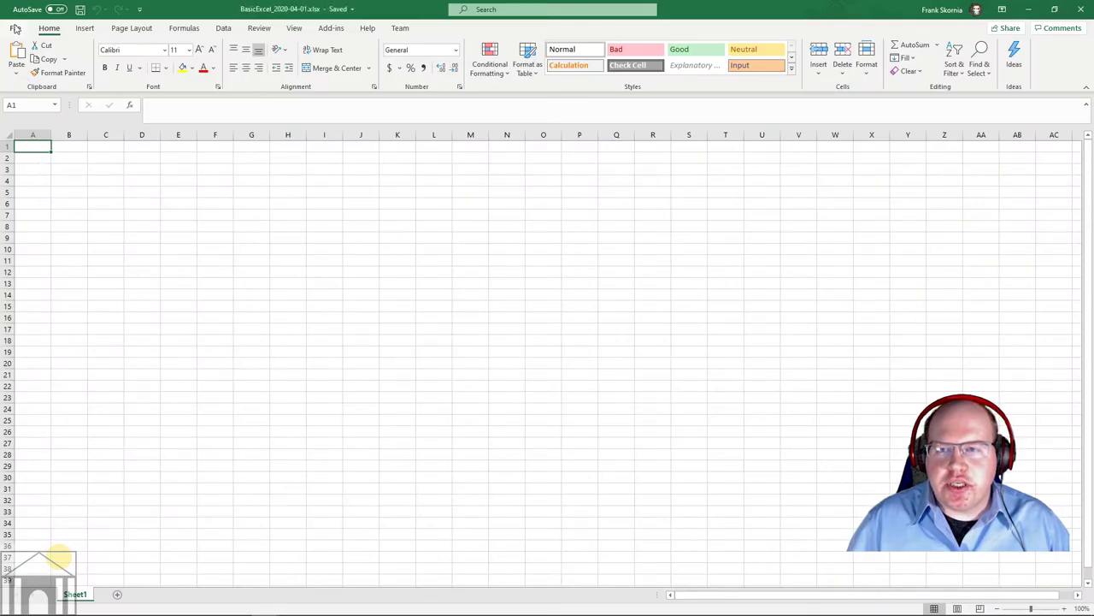
pyautogui.click(17, 27)
pyautogui.click(35, 179)
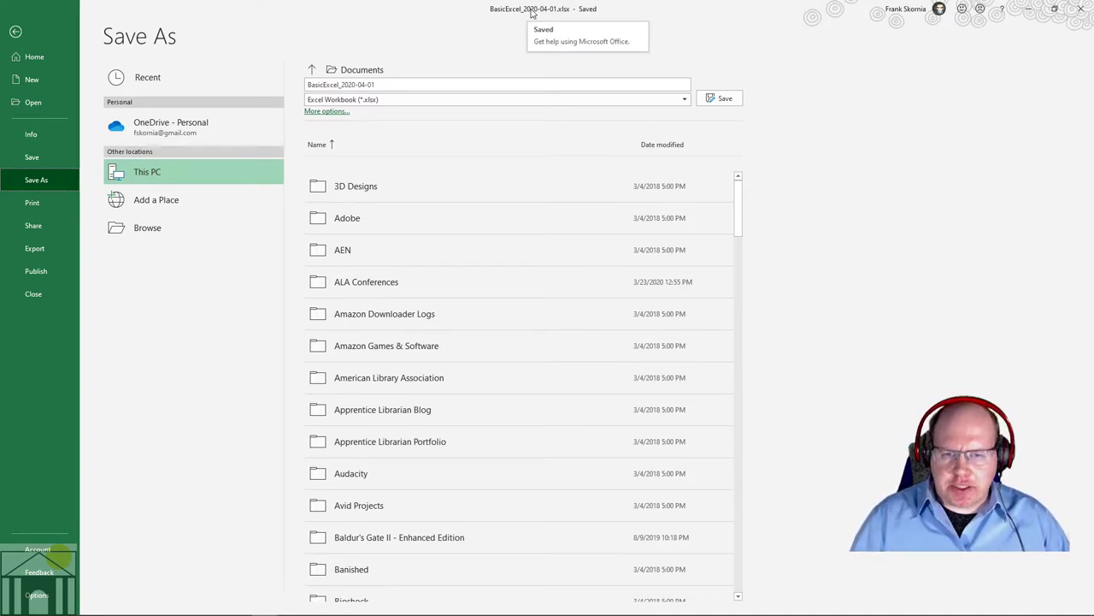
pyautogui.click(33, 203)
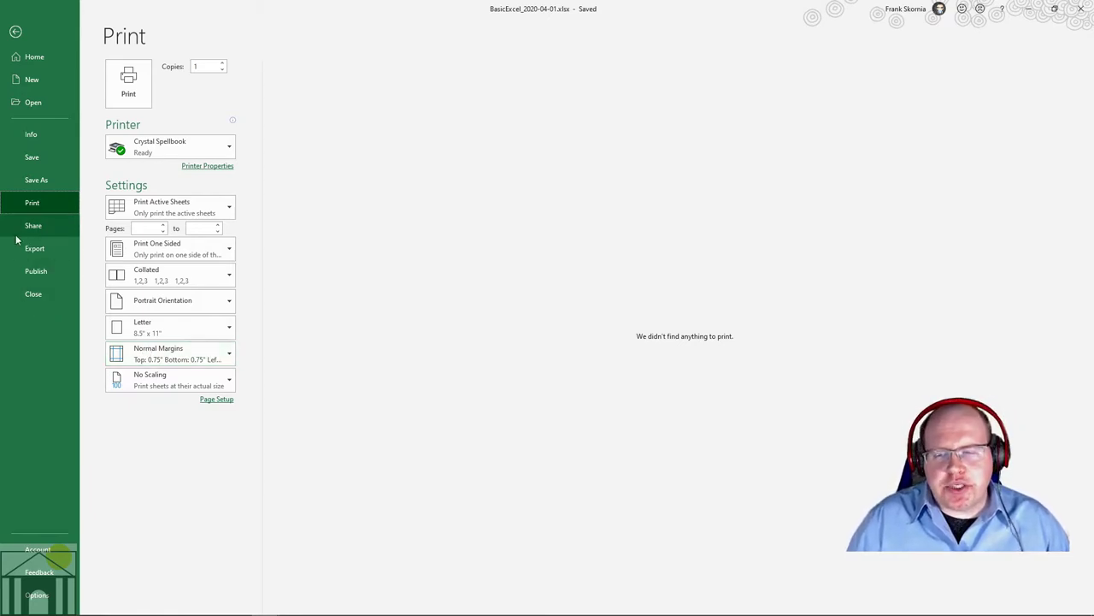
# - Exit Print, close the Share dialog, and return to the backstage Home page
pyautogui.press('Escape')
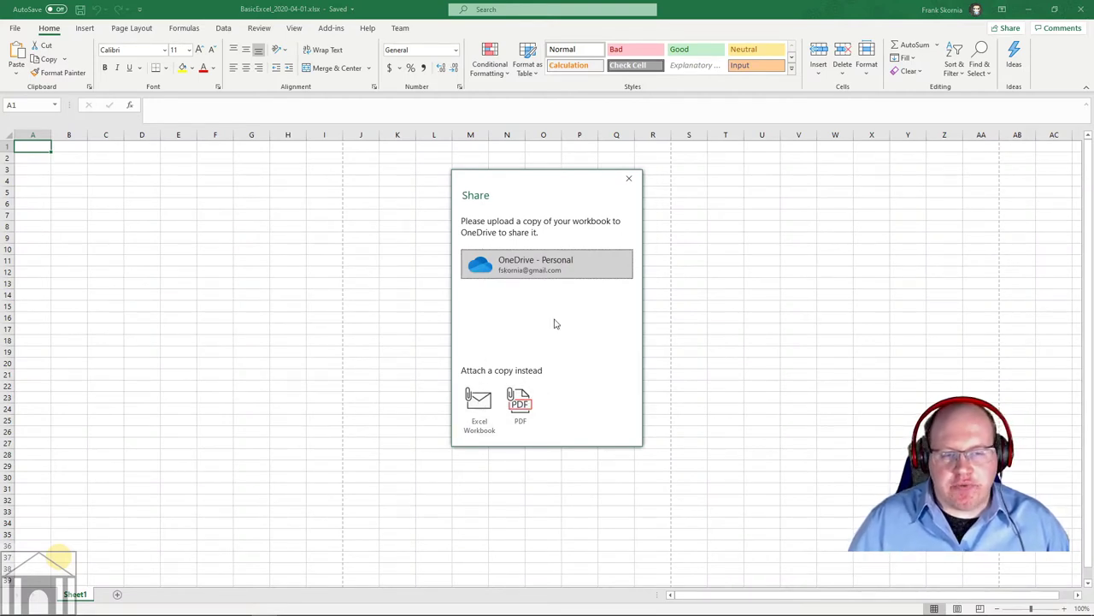
pyautogui.click(629, 178)
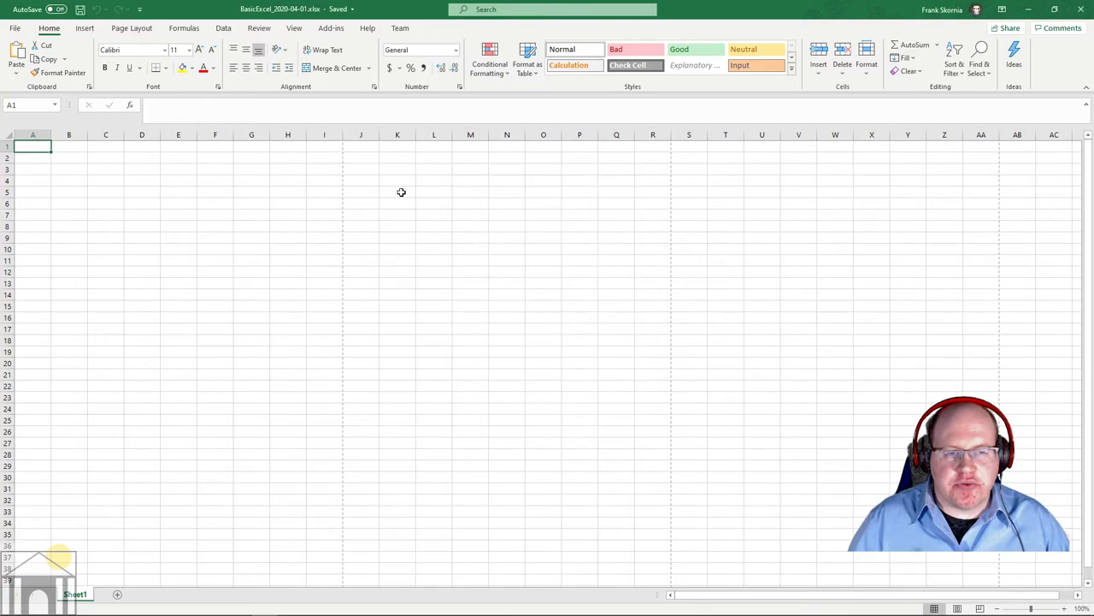
pyautogui.click(13, 28)
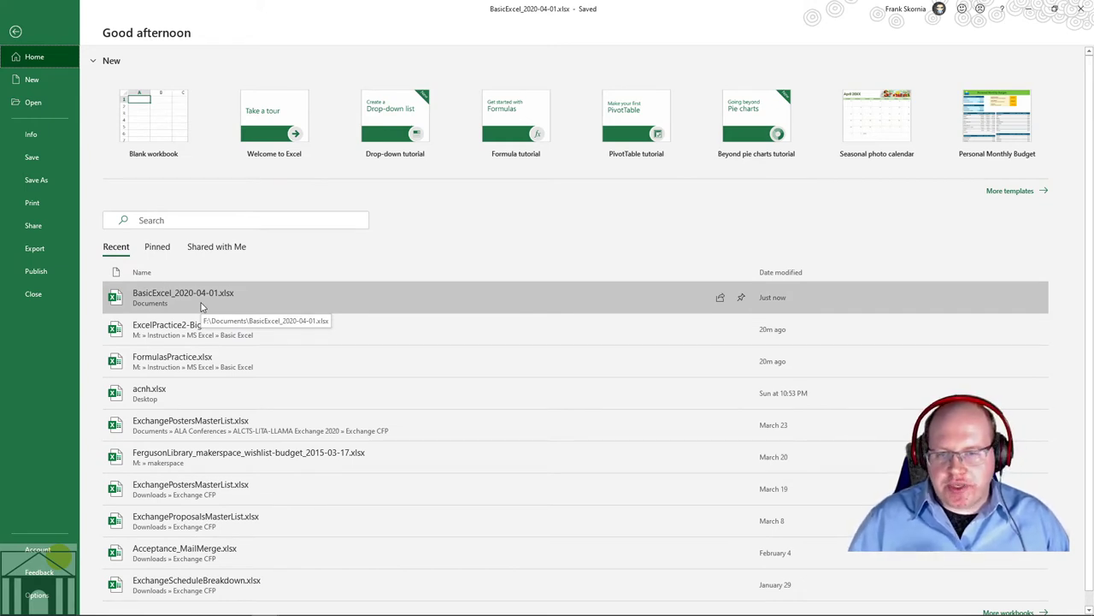
# - Create Book2 from the Blank workbook tile
pyautogui.click(161, 127)
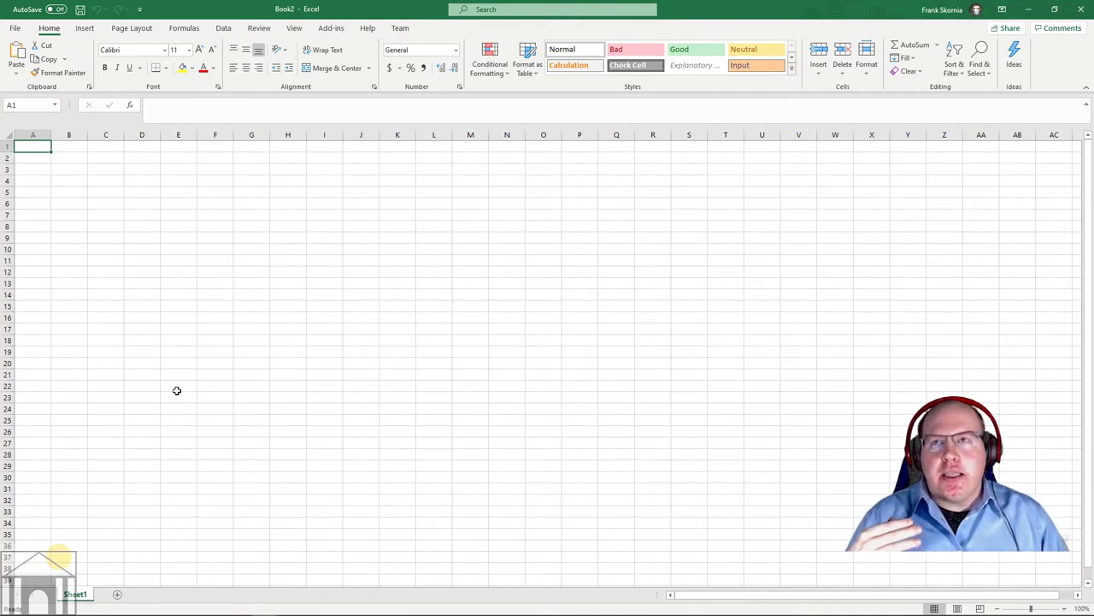
# - Add Sheet2, return to Sheet1, and collapse the formula bar to one line
pyautogui.click(117, 594)
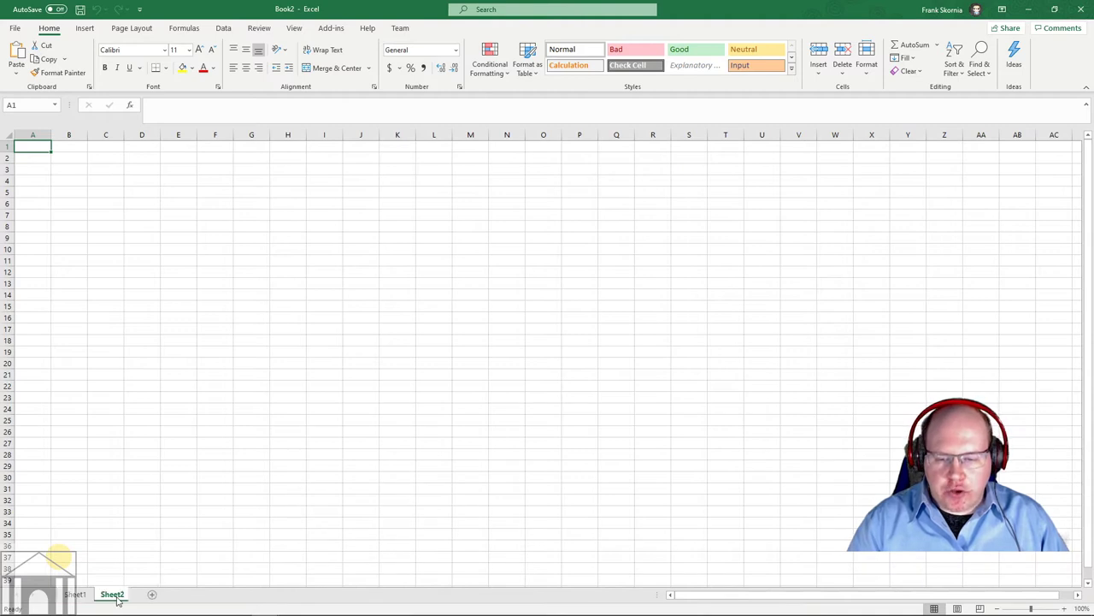
pyautogui.click(74, 595)
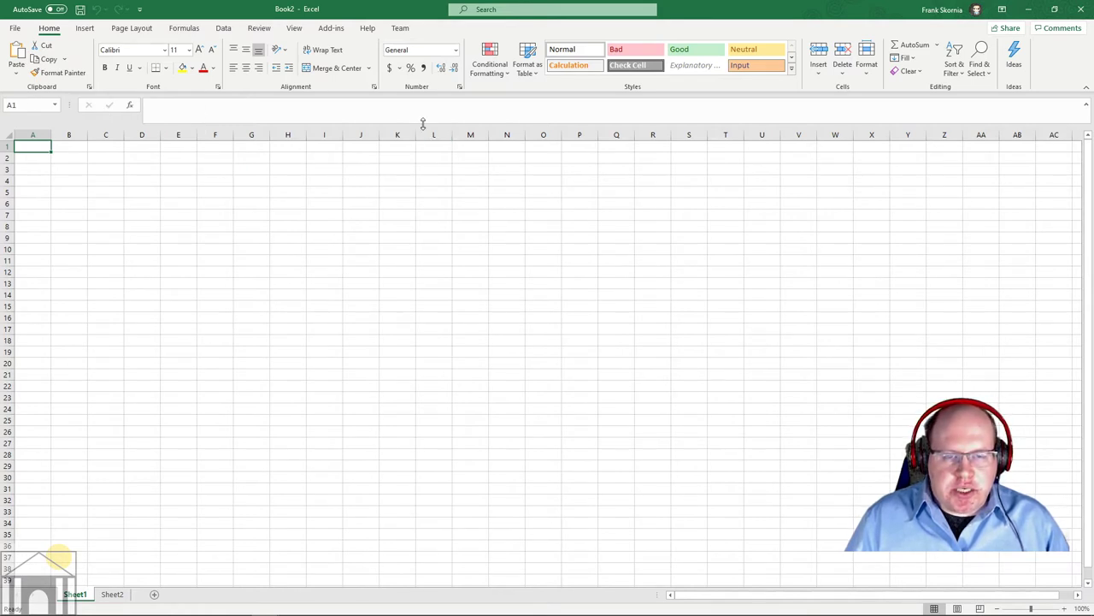
pyautogui.moveTo(422, 124); pyautogui.dragTo(422, 114)
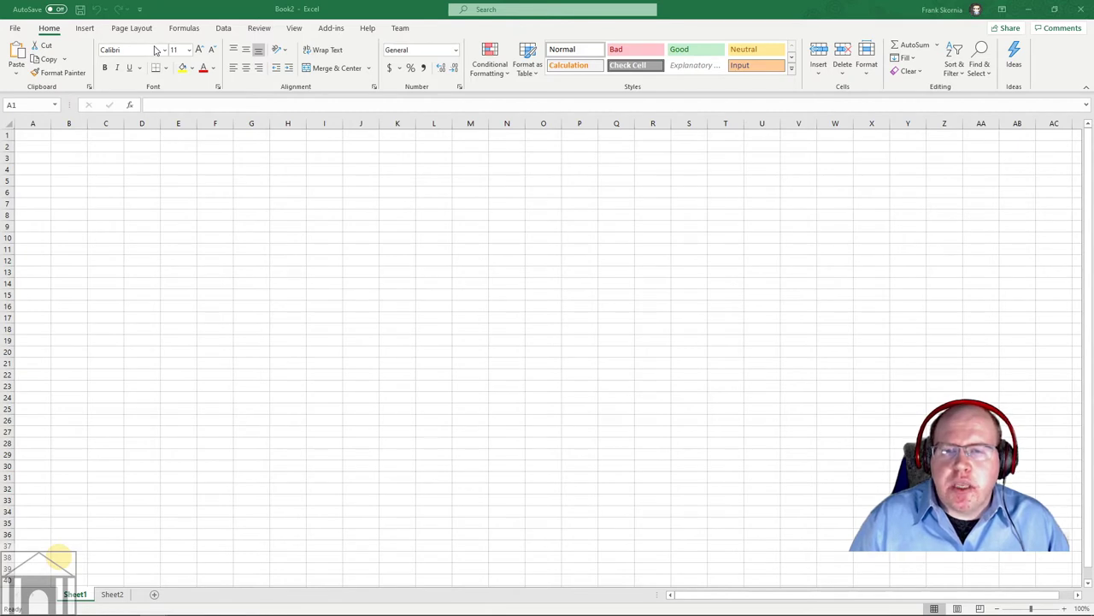
pyautogui.click(193, 69)
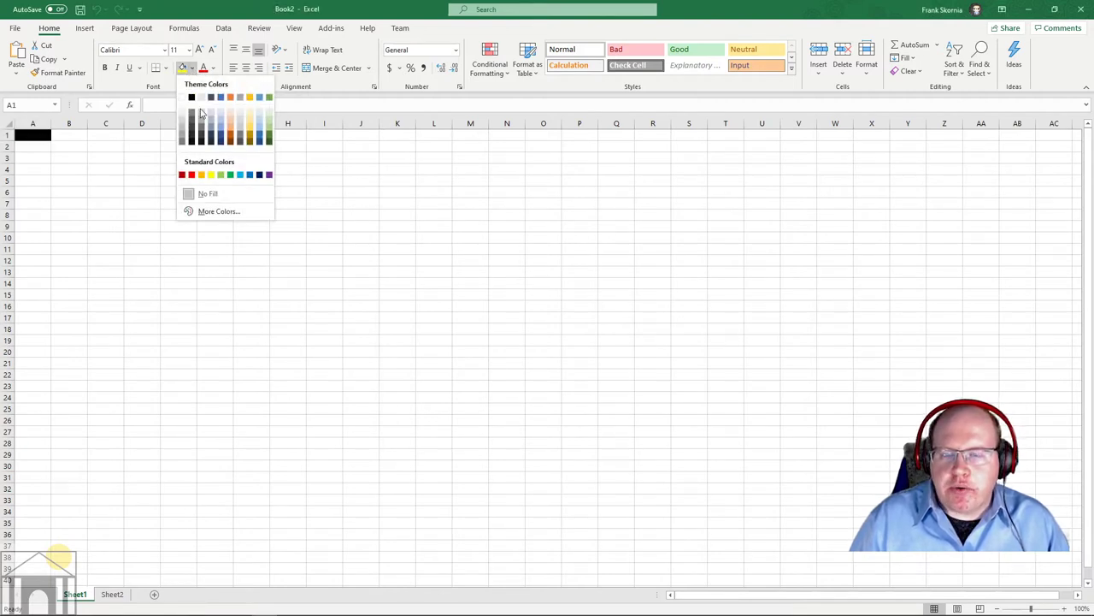
pyautogui.click(198, 76)
pyautogui.click(214, 69)
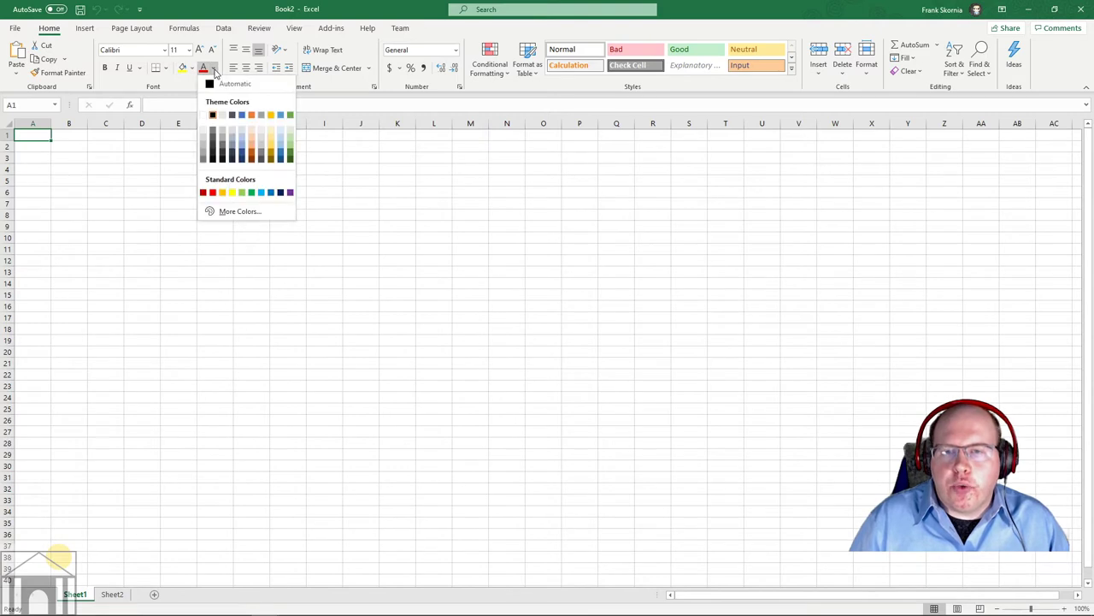
pyautogui.click(214, 70)
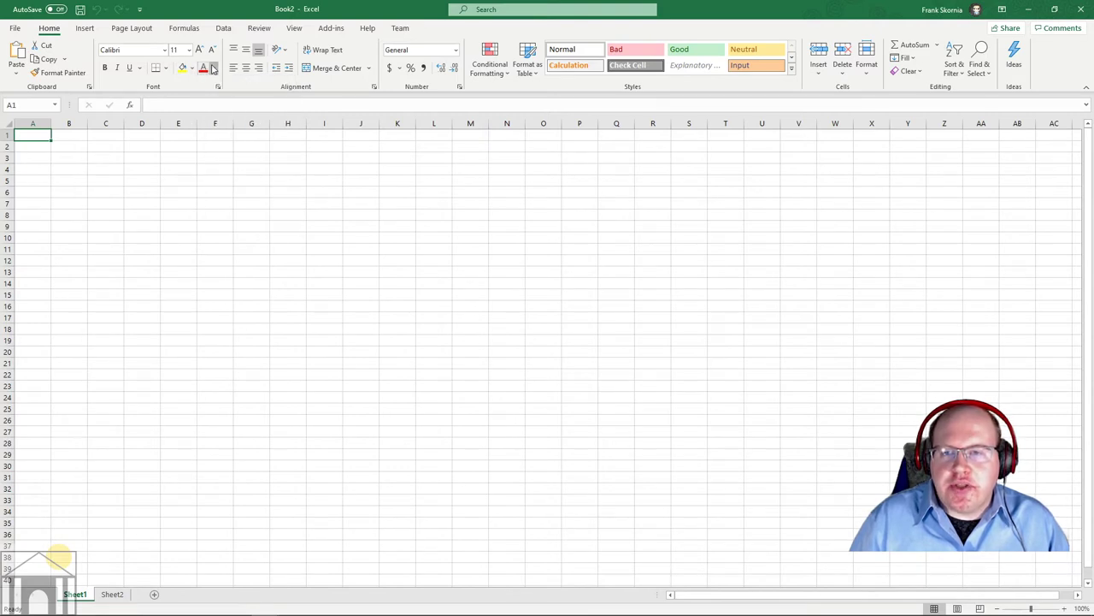
pyautogui.click(167, 68)
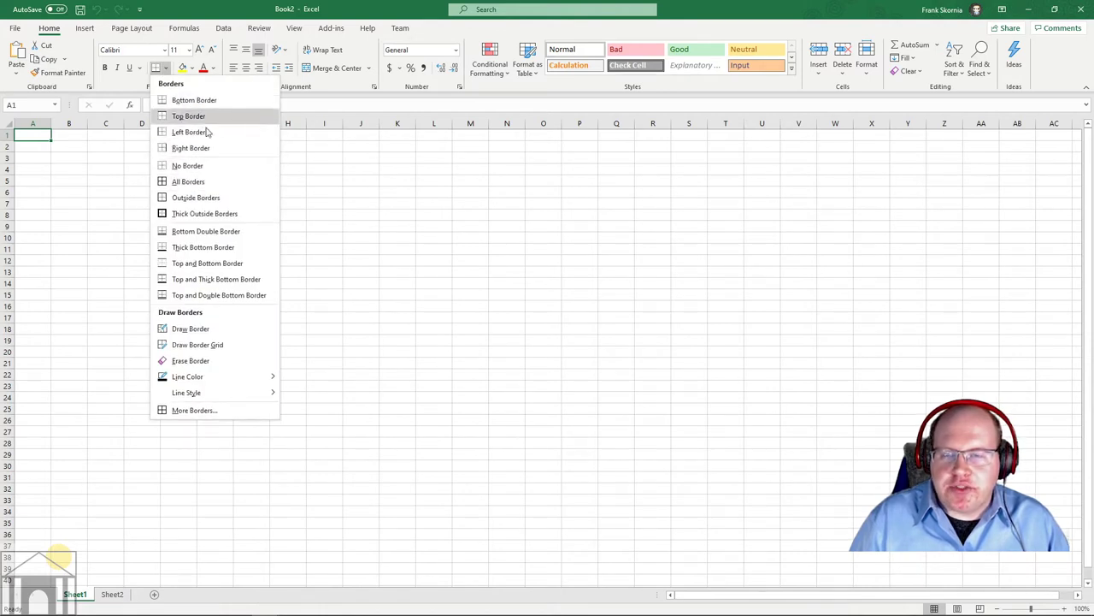
pyautogui.click(229, 12)
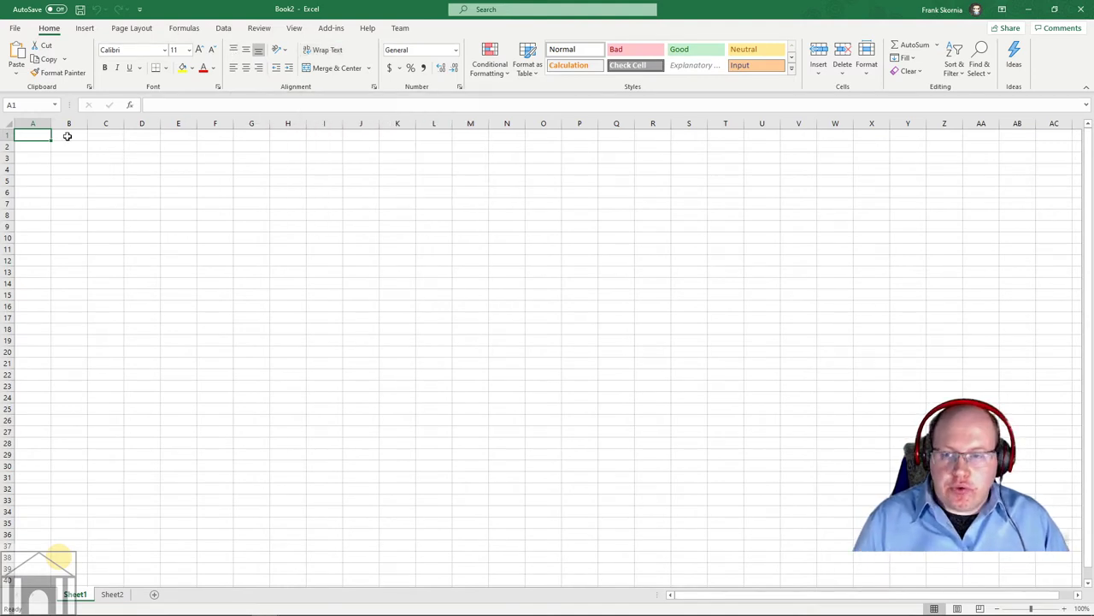
# - Enter 'dfhfljljkgkljflkjflkjflkjfl' in A1 and turn on Wrap Text for it
pyautogui.write('dfhfljlj')
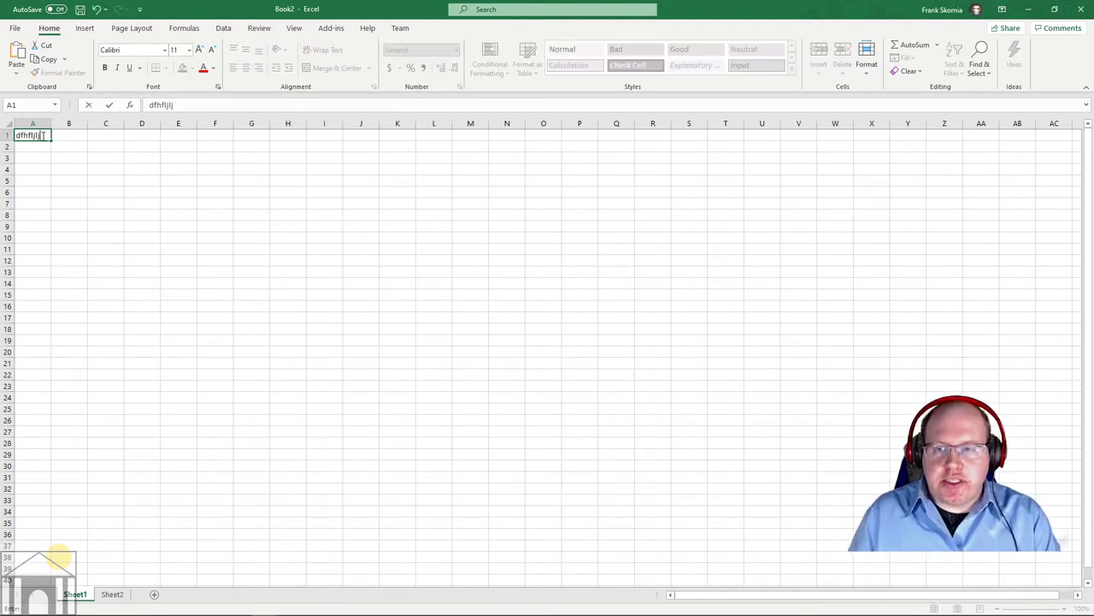
pyautogui.write('kgkljflkjflkjflkjflkjflf')
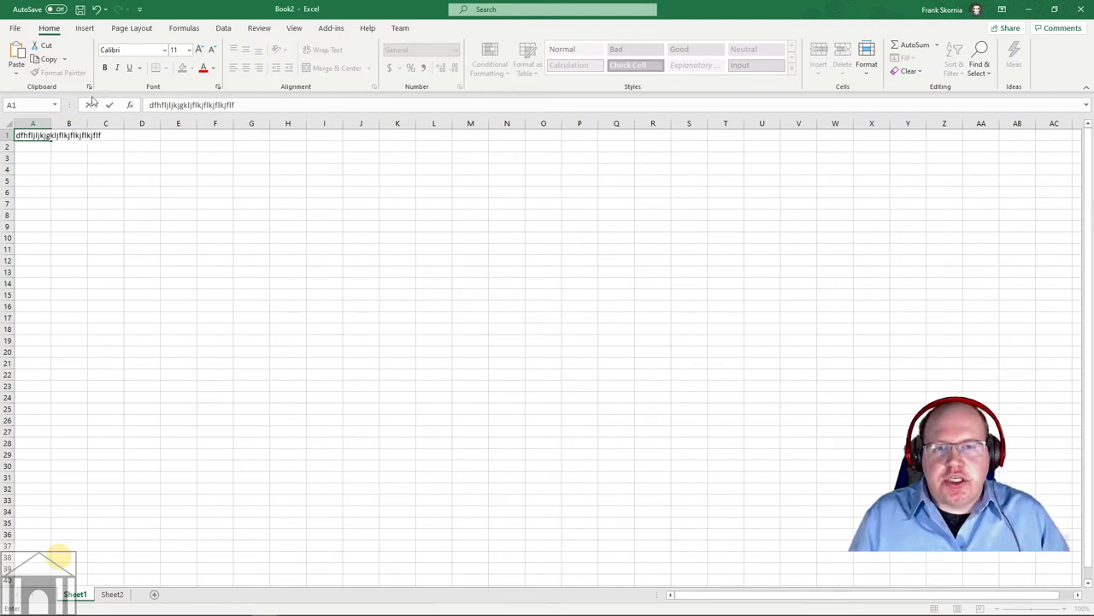
pyautogui.click(164, 158)
pyautogui.click(43, 137)
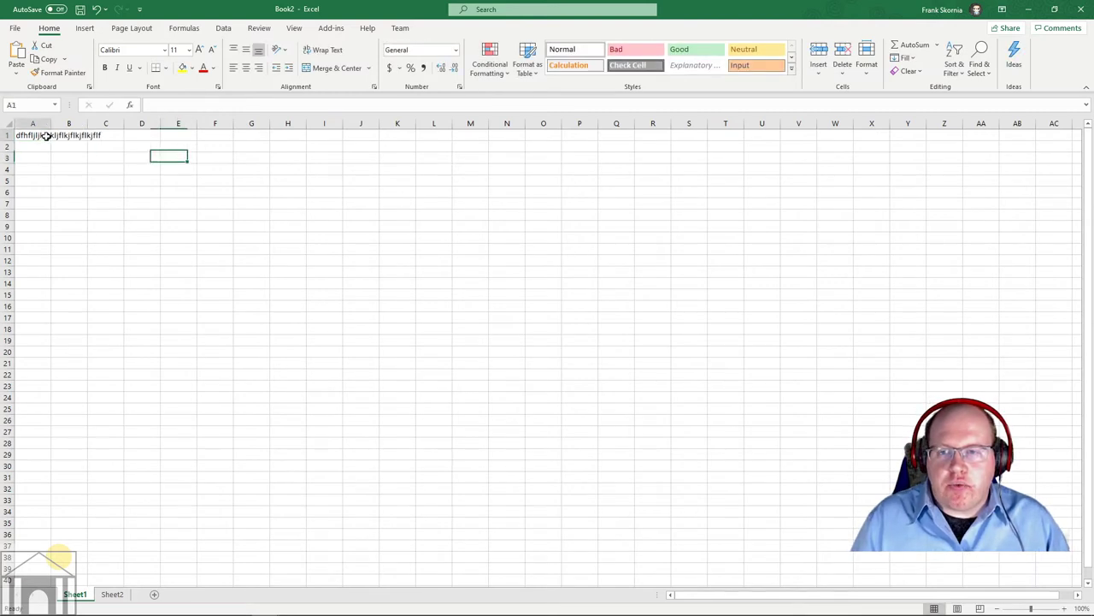
pyautogui.click(324, 50)
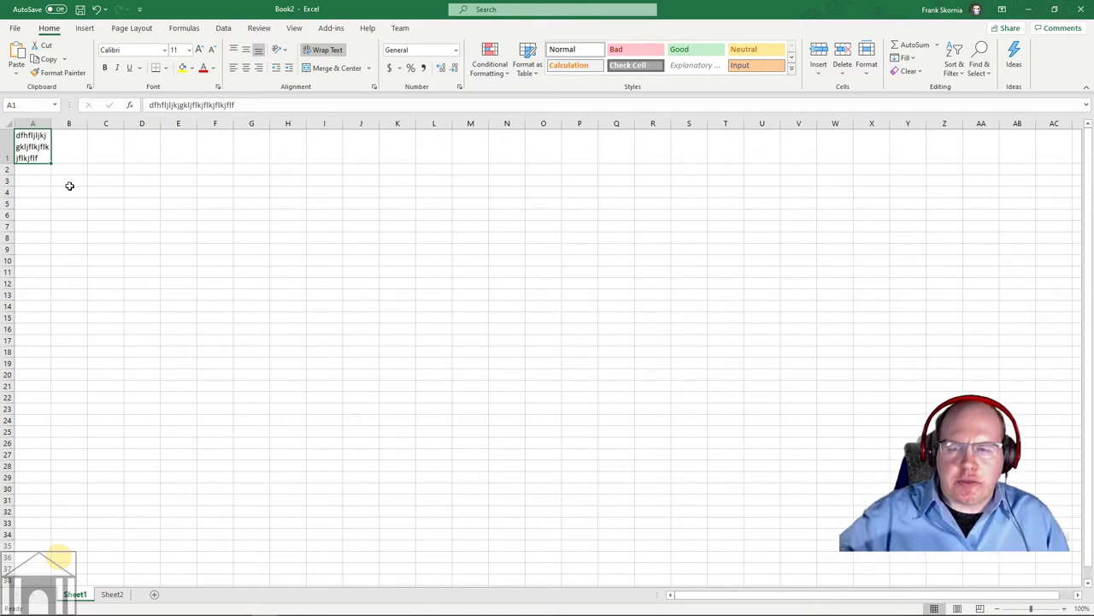
# - Turn off Wrap Text on A1, resize column A, and delete A1's contents
pyautogui.click(325, 50)
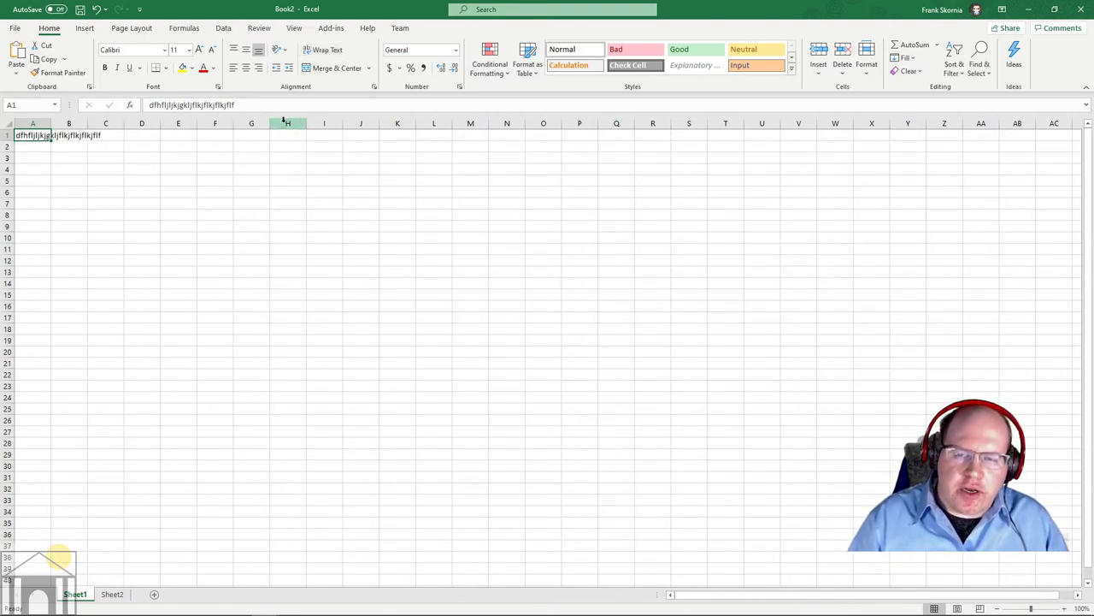
pyautogui.moveTo(52, 124)
pyautogui.mouseDown()
pyautogui.moveTo(80, 124)
pyautogui.moveTo(25, 124)
pyautogui.moveTo(66, 124)
pyautogui.moveTo(51, 124)
pyautogui.mouseUp()
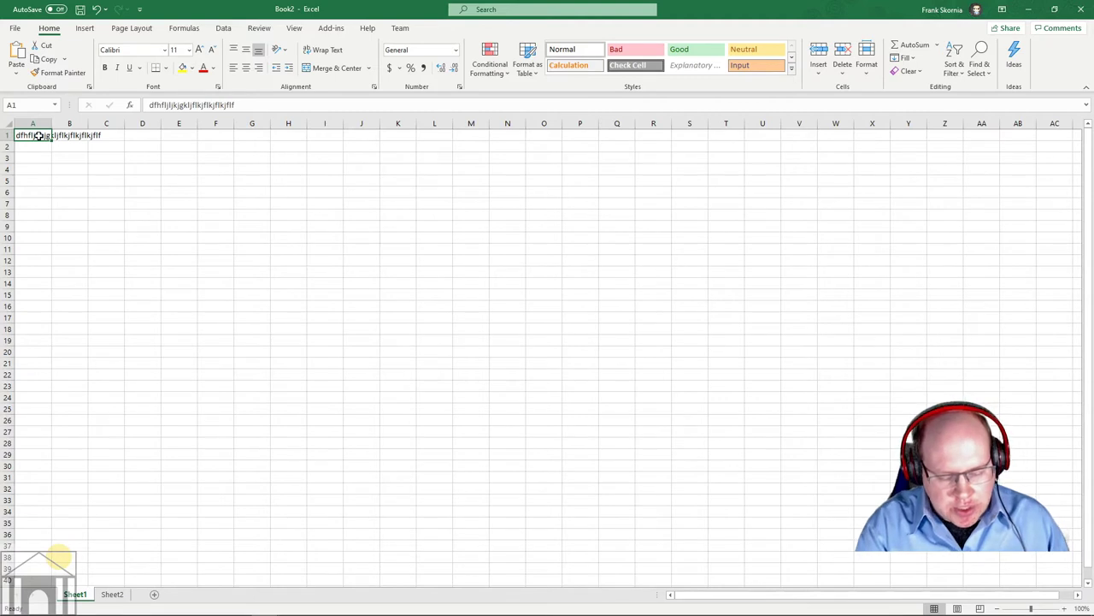
pyautogui.press('Delete')
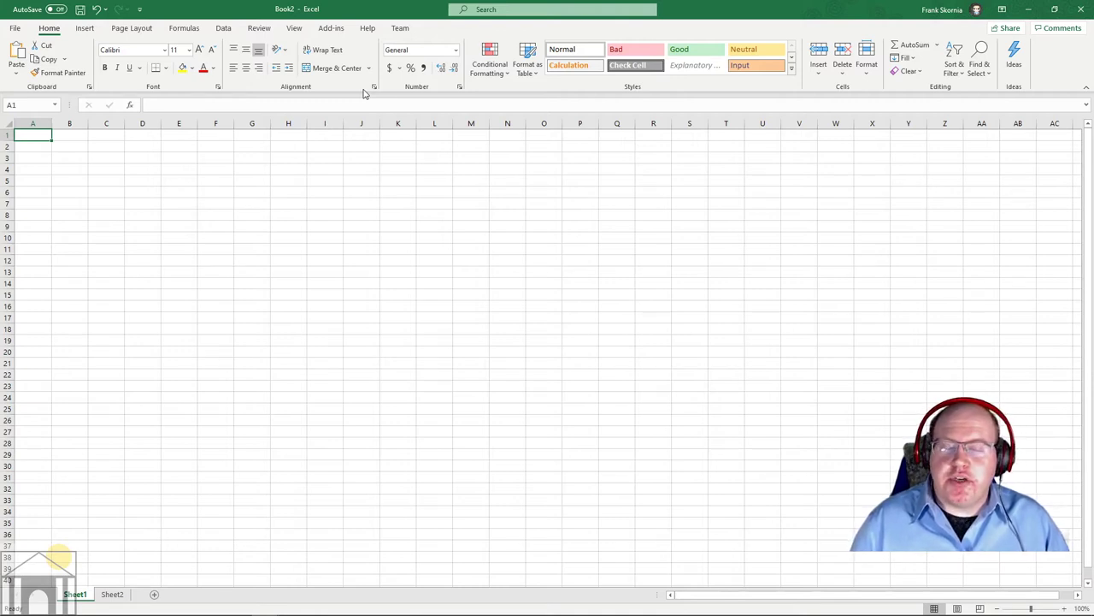
pyautogui.click(456, 51)
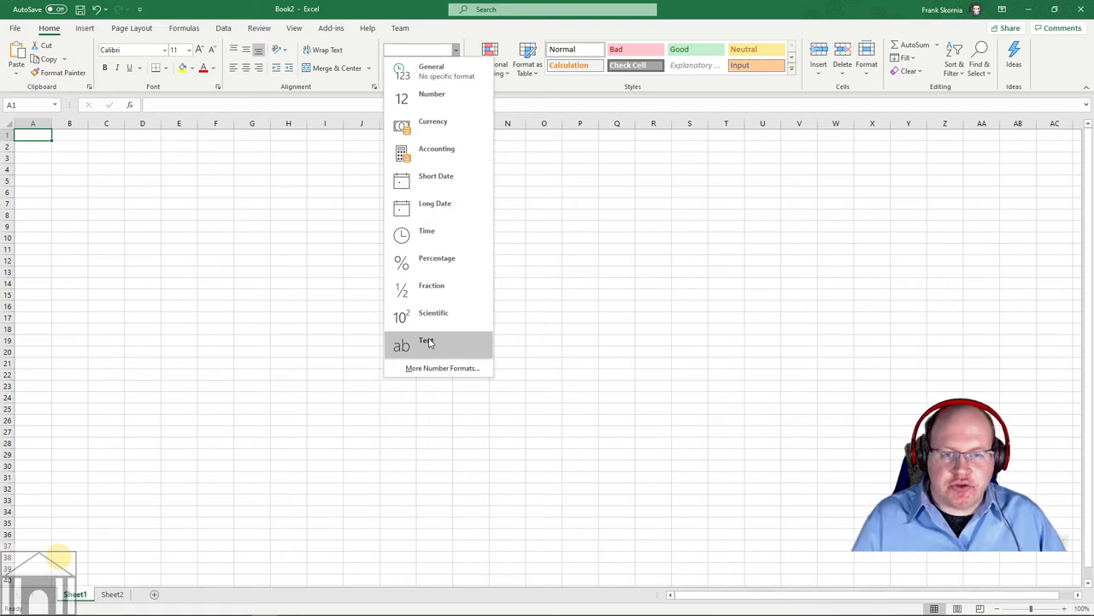
pyautogui.click(590, 164)
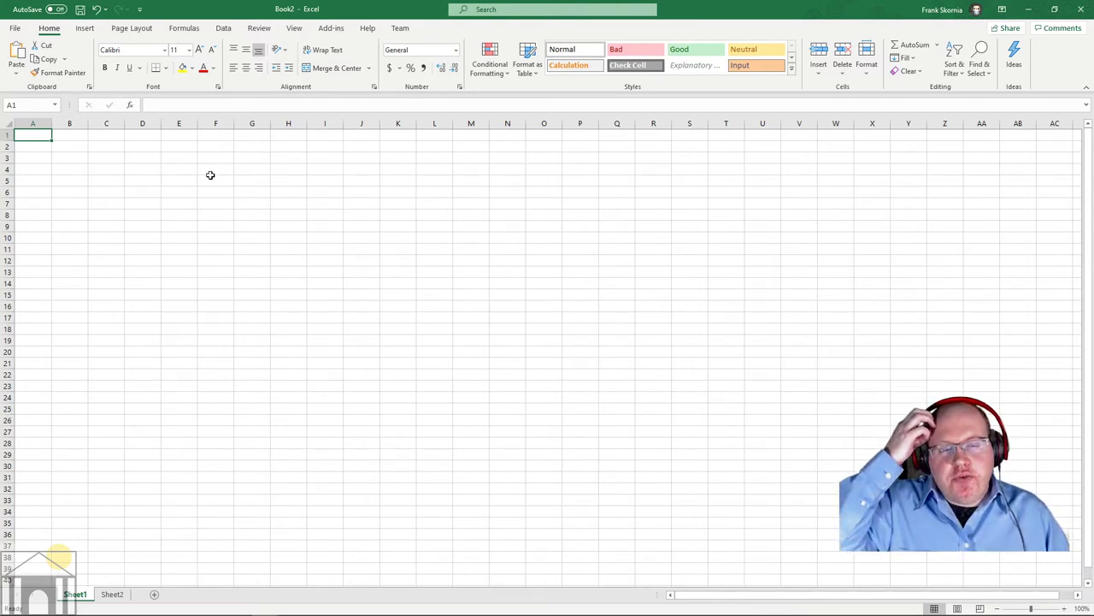
# - Undo five times until Undo greys out and A1 is empty
pyautogui.click(95, 11)
pyautogui.click(96, 12)
pyautogui.click(96, 11)
pyautogui.click(96, 11)
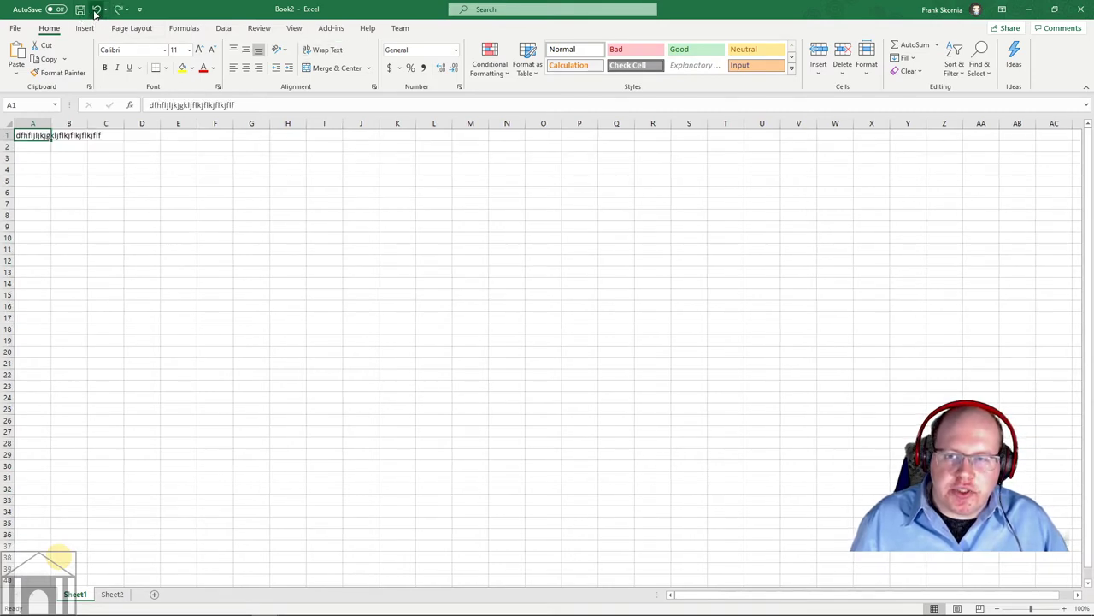
pyautogui.click(95, 11)
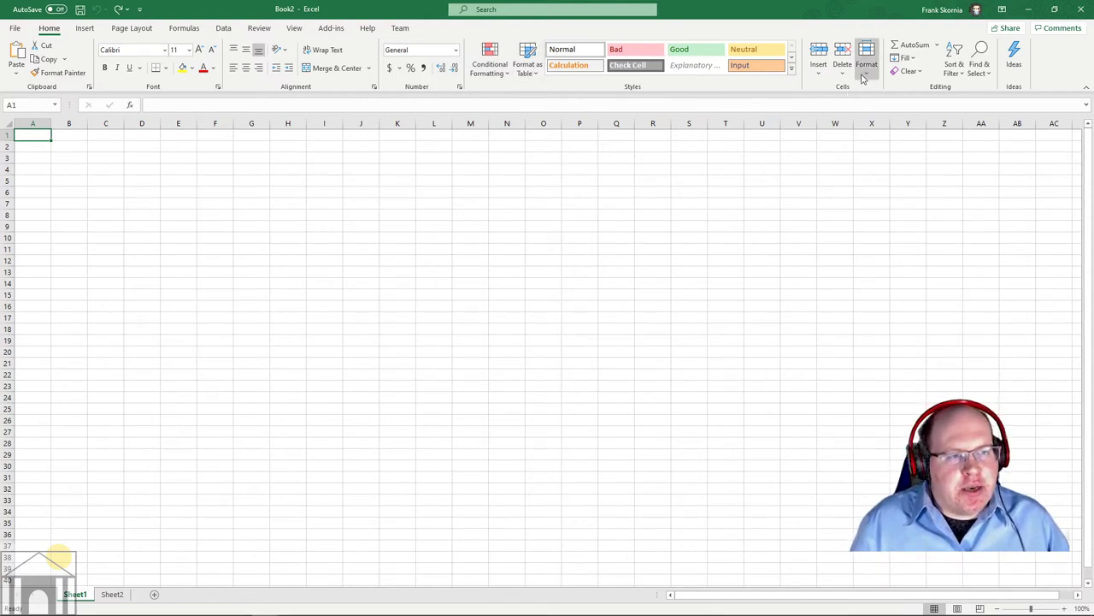
pyautogui.click(734, 156)
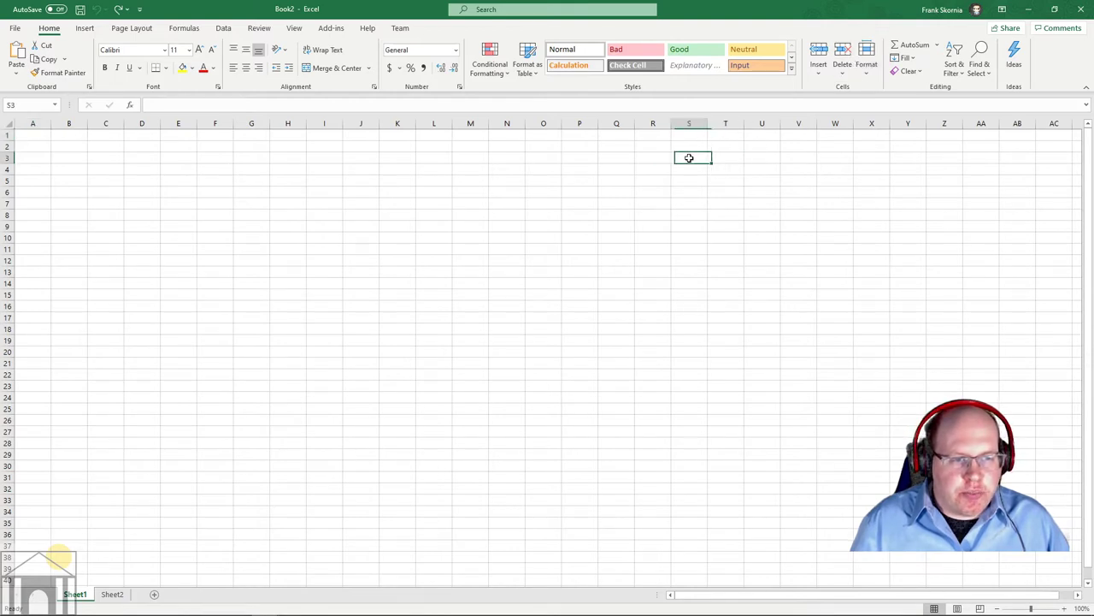
pyautogui.click(481, 182)
pyautogui.click(426, 180)
pyautogui.click(397, 180)
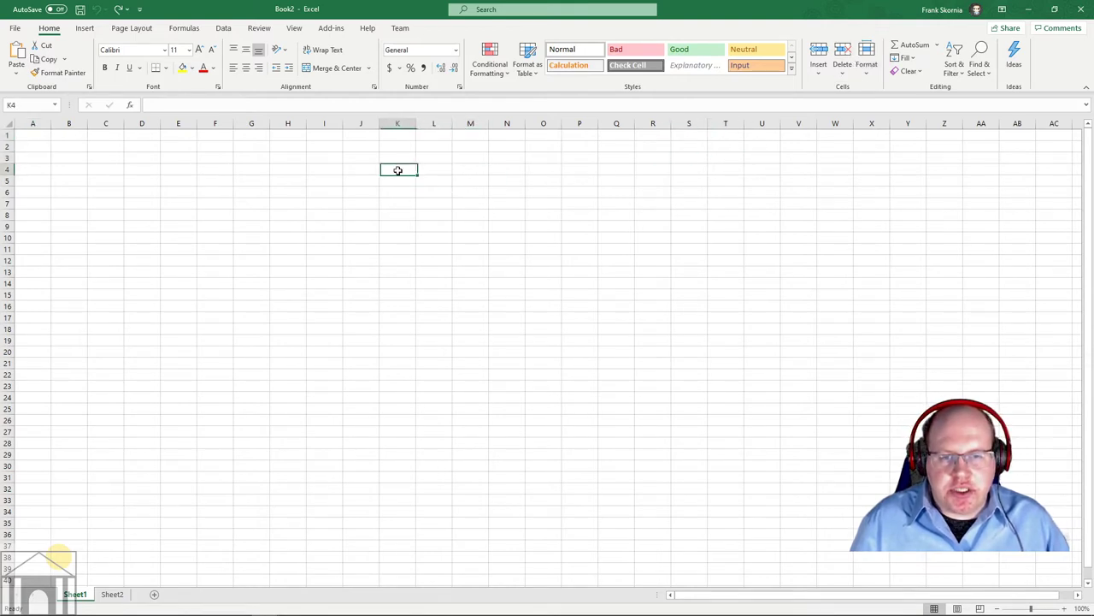
pyautogui.click(372, 214)
pyautogui.click(359, 179)
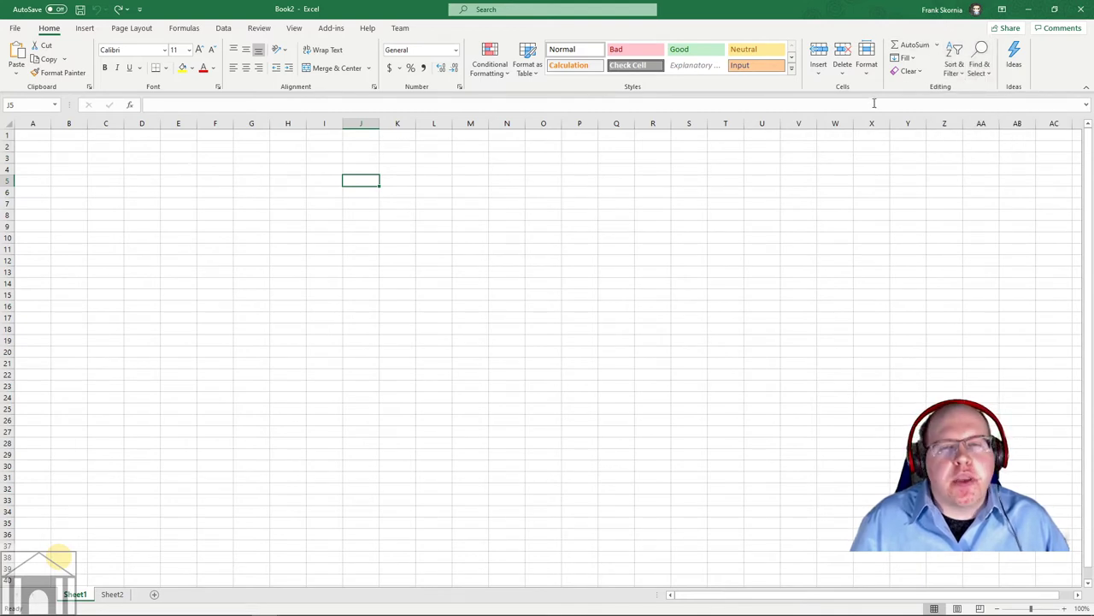
# - Switch the ribbon to the Insert tab to show tables, pictures, charts and symbols
pyautogui.click(85, 30)
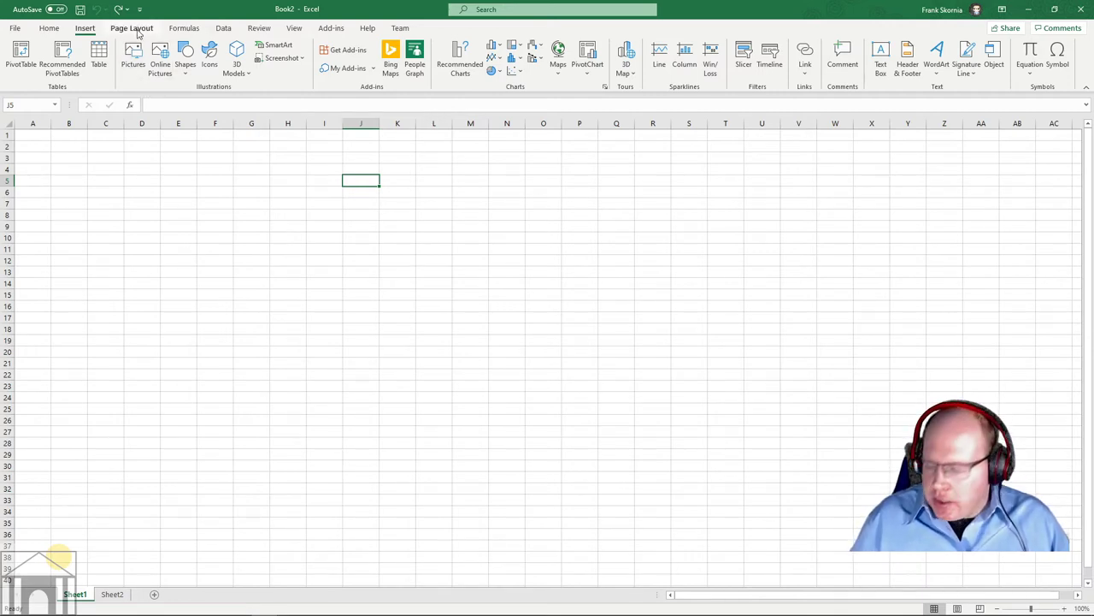
# - Switch the ribbon to the Data tab to show get-data, sort and filter commands
pyautogui.click(222, 30)
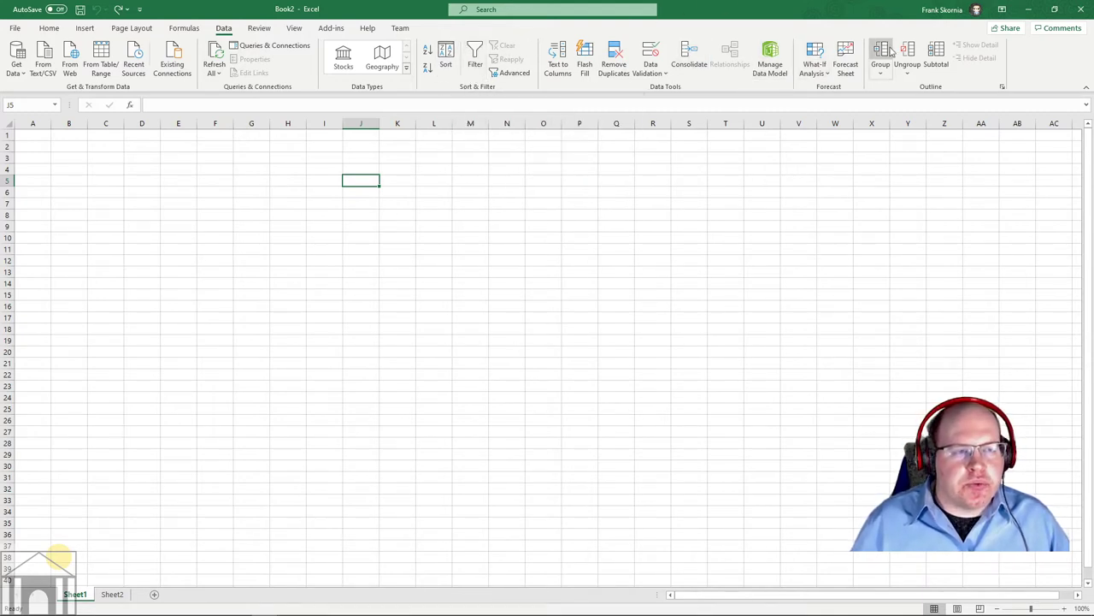
# - Switch the ribbon to the Formulas tab to show the function library and auditing tools
pyautogui.click(189, 28)
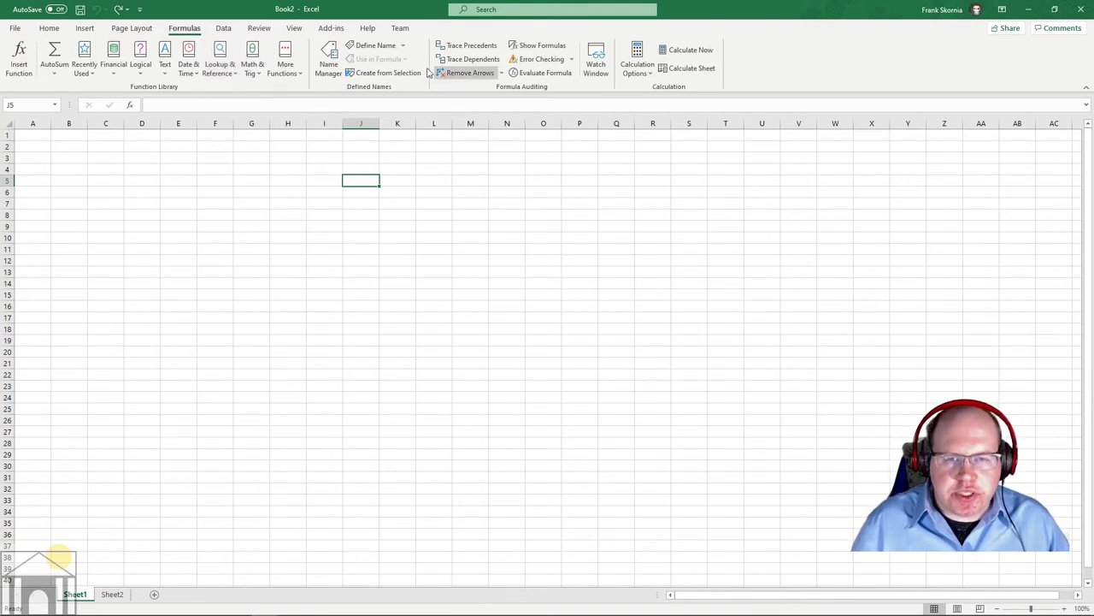
# - Switch the ribbon back to the Home tab for clipboard, font and number commands
pyautogui.click(48, 28)
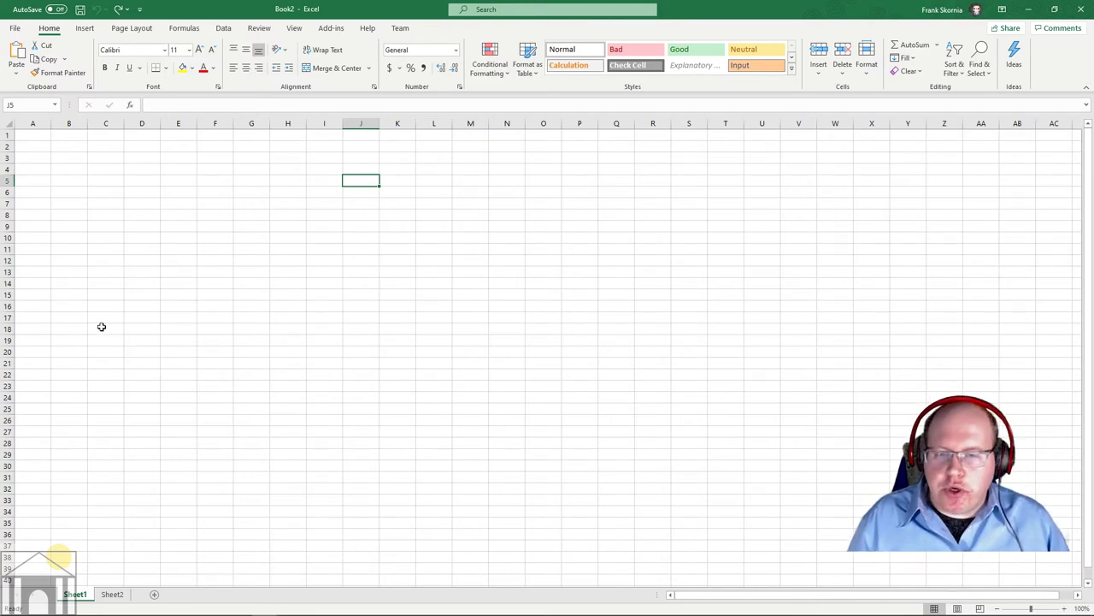
# - Enter the word 'Whatever' into cell A1, trimming the extra typed text
pyautogui.click(190, 258)
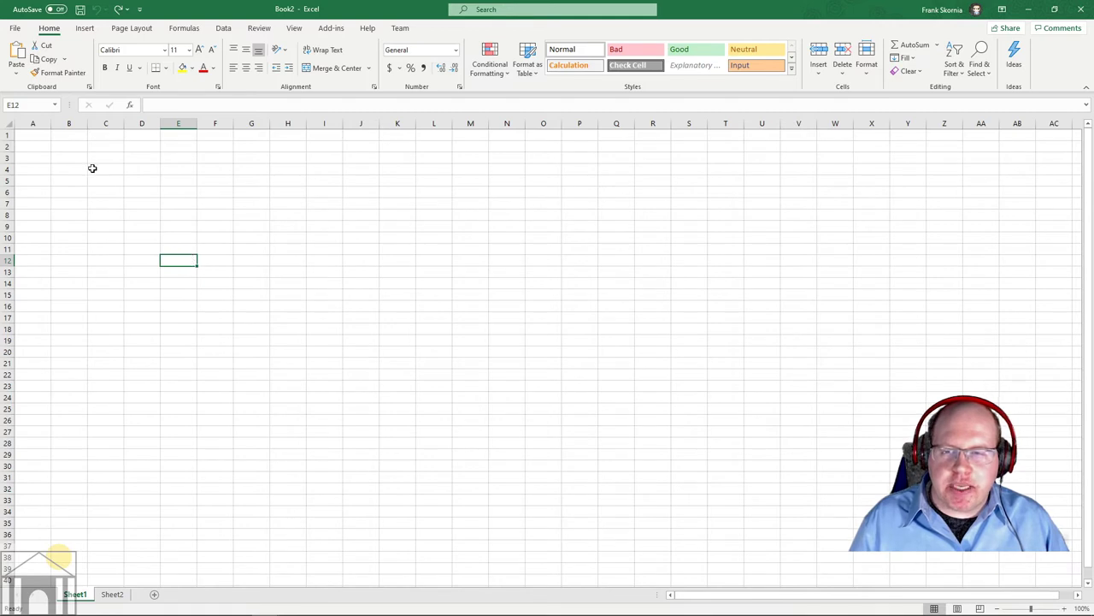
pyautogui.click(40, 137)
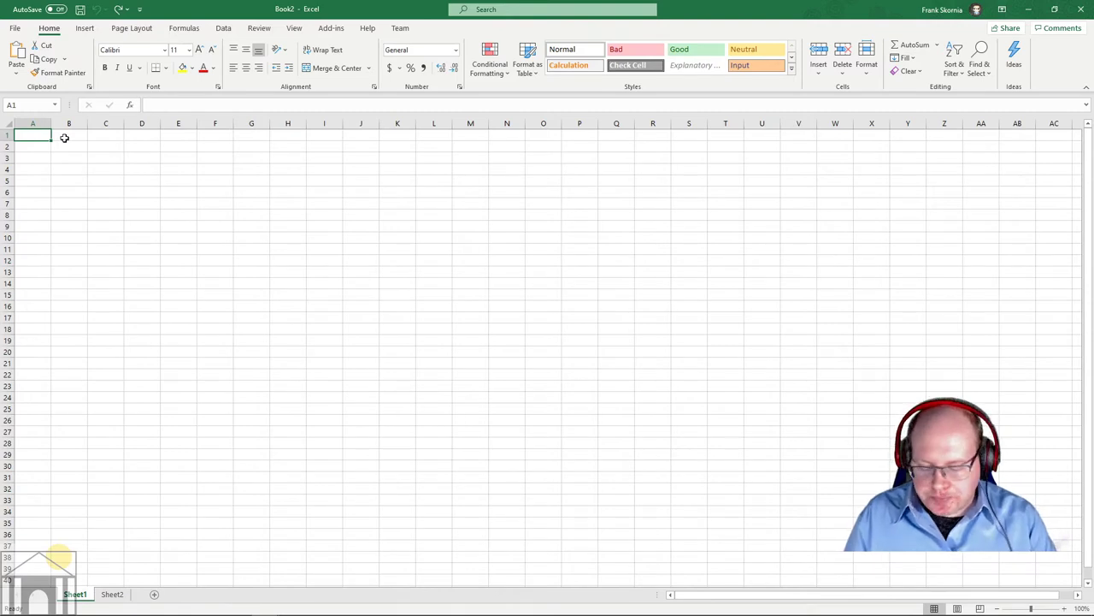
pyautogui.write('Whate')
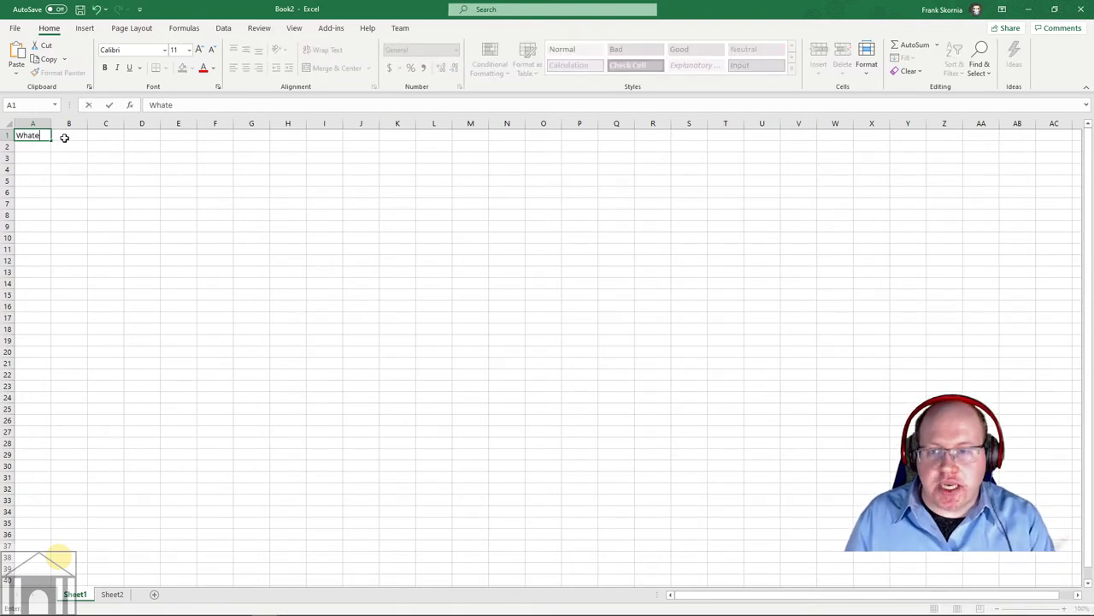
pyautogui.write('ver th')
pyautogui.press('BackSpace')
pyautogui.press('BackSpace')
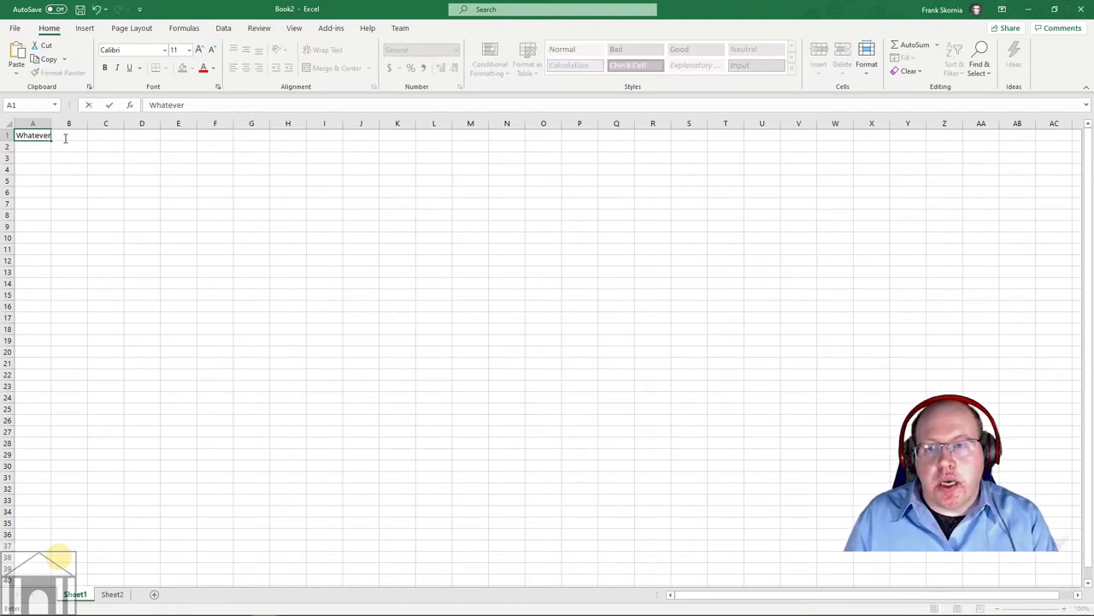
pyautogui.write('you want')
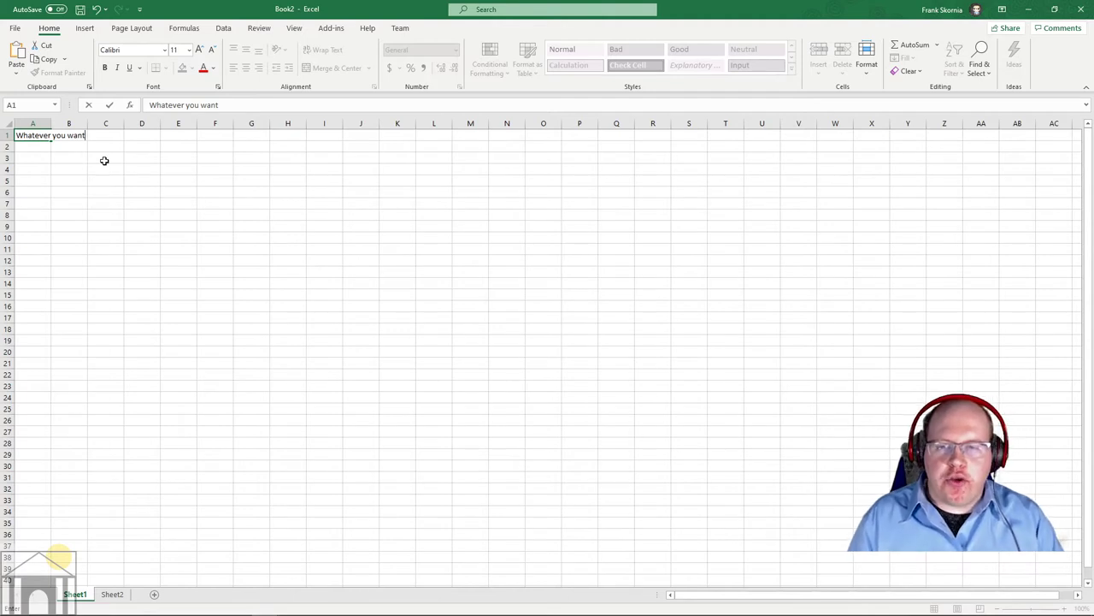
pyautogui.press('BackSpace')
pyautogui.press('BackSpace')
pyautogui.press('BackSpace')
pyautogui.press('BackSpace')
pyautogui.press('BackSpace')
pyautogui.press('BackSpace')
pyautogui.press('BackSpace')
pyautogui.press('BackSpace')
pyautogui.press('BackSpace')
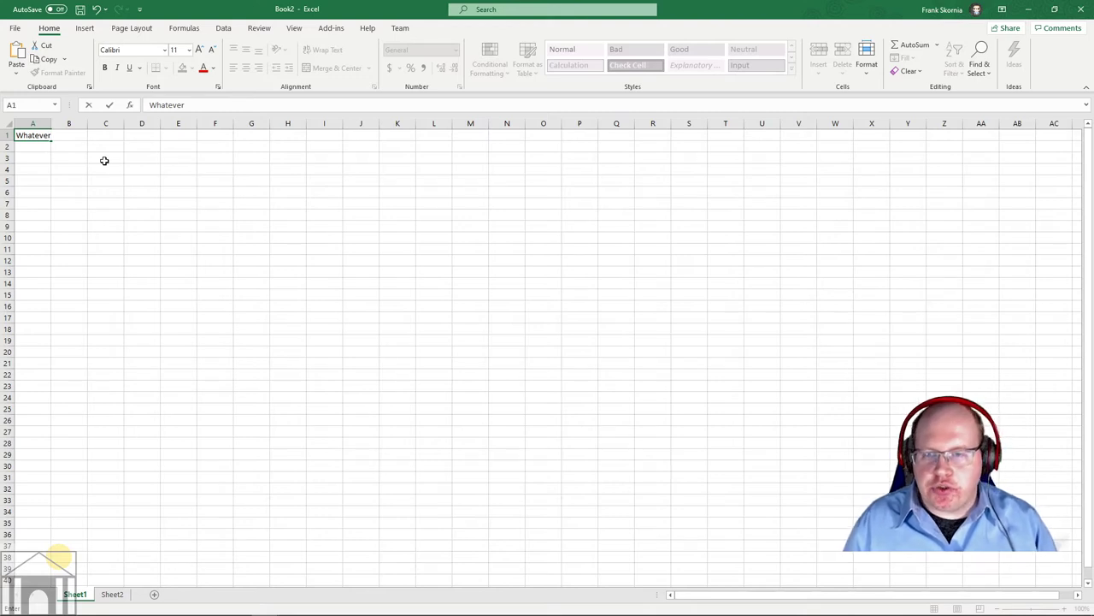
pyautogui.hotkey('ctrl', 'Return')
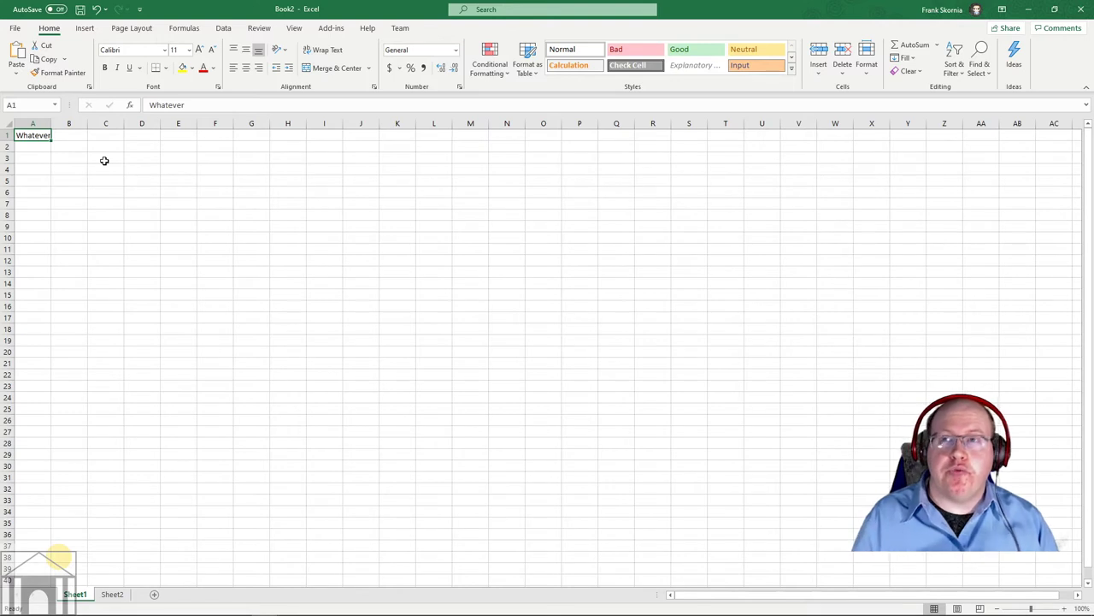
# - Step to neighbouring cells with Enter and Tab, then return to A1
pyautogui.press('Return')
pyautogui.hotkey('shift', 'Return')
pyautogui.press('Tab')
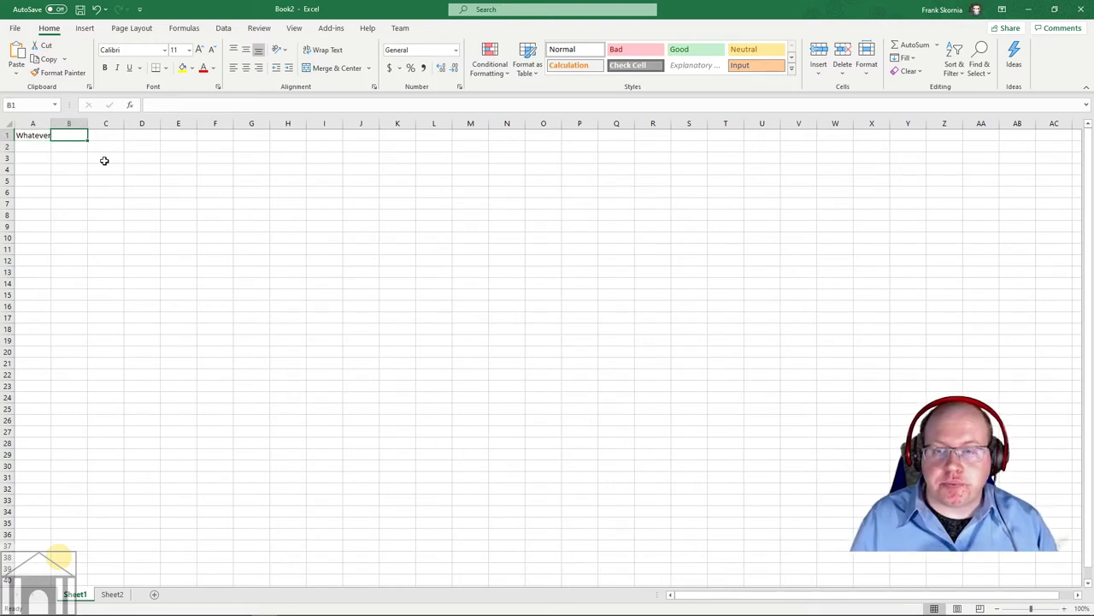
pyautogui.hotkey('shift', 'Tab')
pyautogui.press('Return')
pyautogui.hotkey('shift', 'Return')
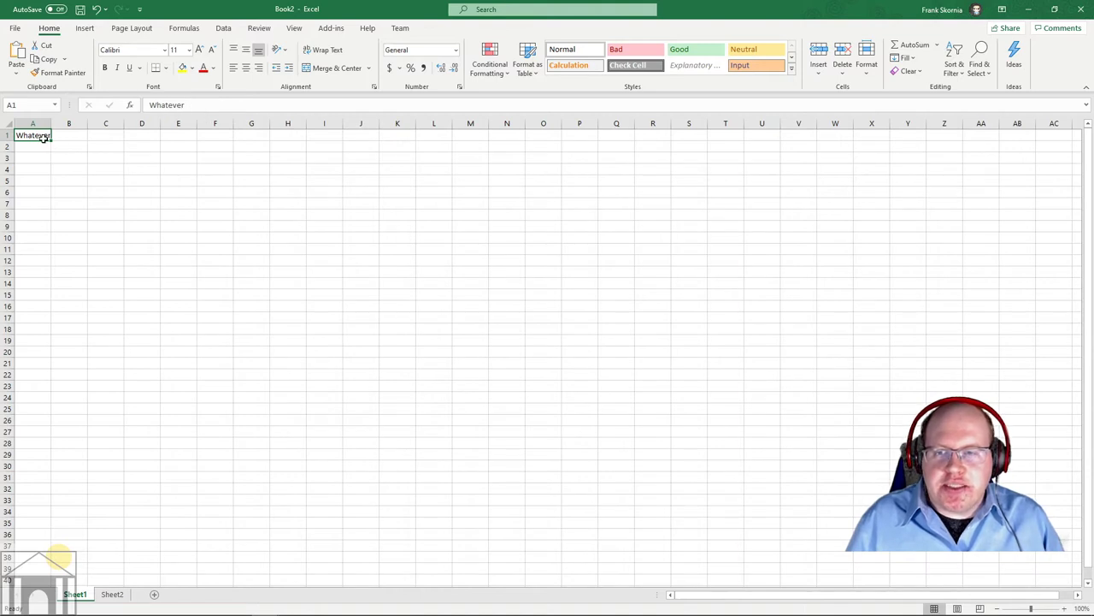
# - Extend A1's text to 'Whatever you want' in the formula bar and commit it
pyautogui.click(198, 103)
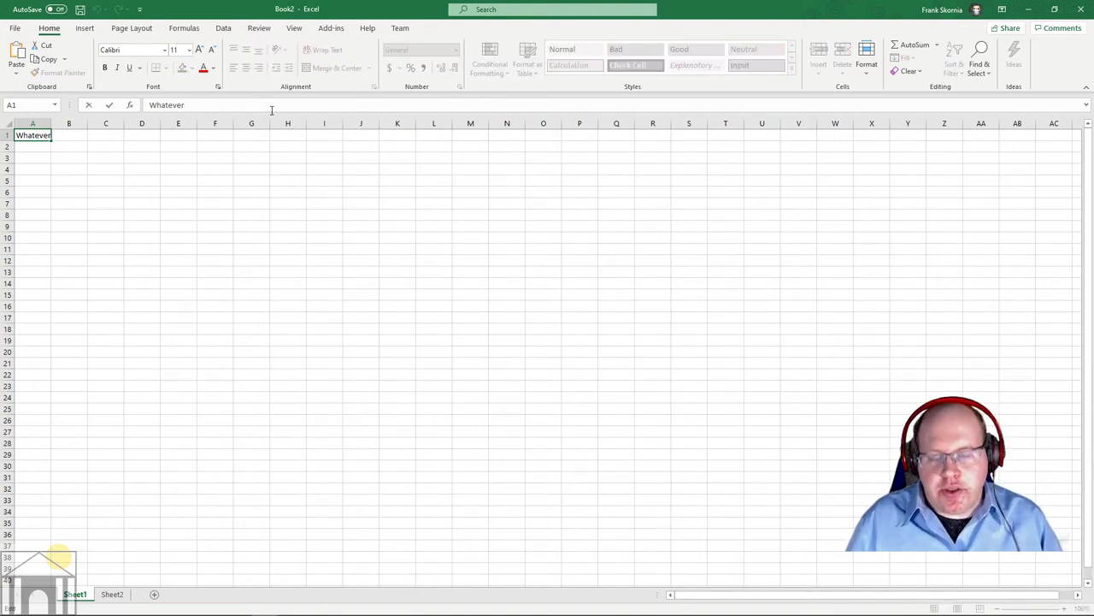
pyautogui.press('Right')
pyautogui.press('Right')
pyautogui.press('Right')
pyautogui.press('Right')
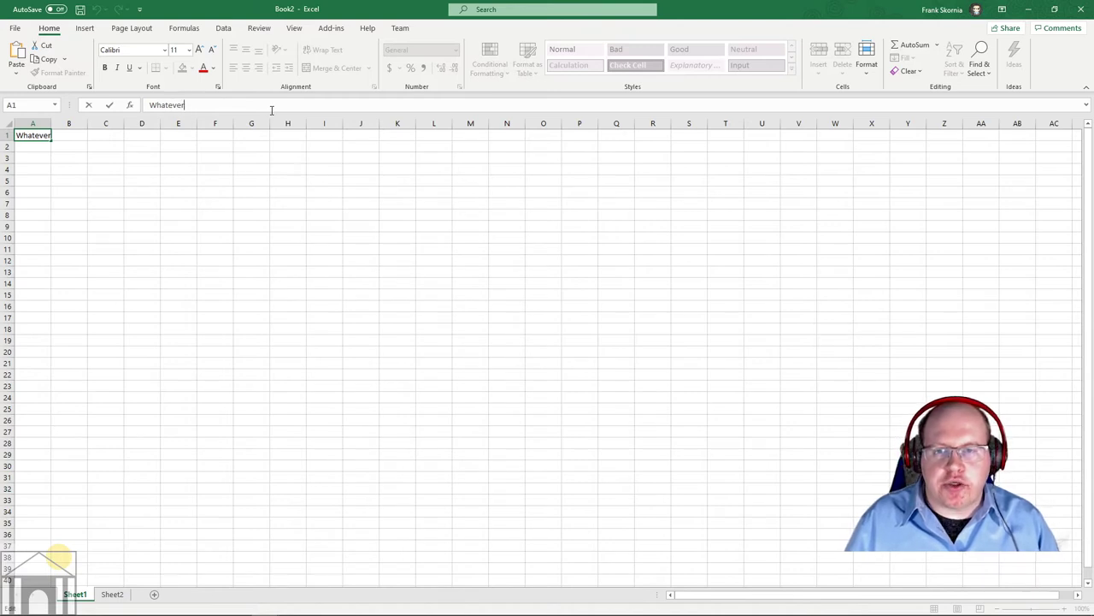
pyautogui.press('Left')
pyautogui.press('Left')
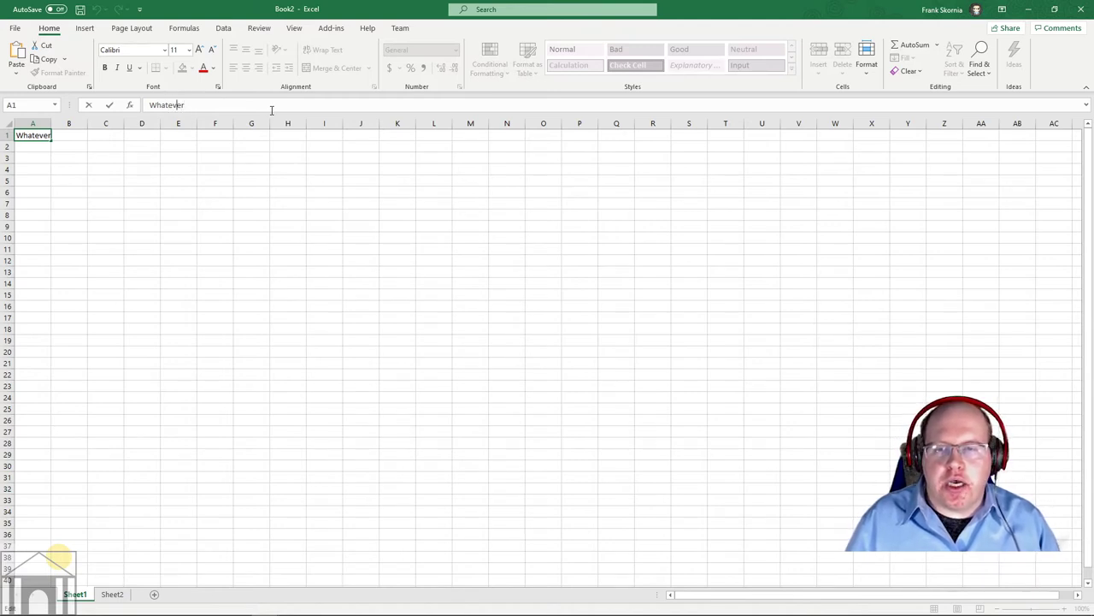
pyautogui.press('Right')
pyautogui.press('Right')
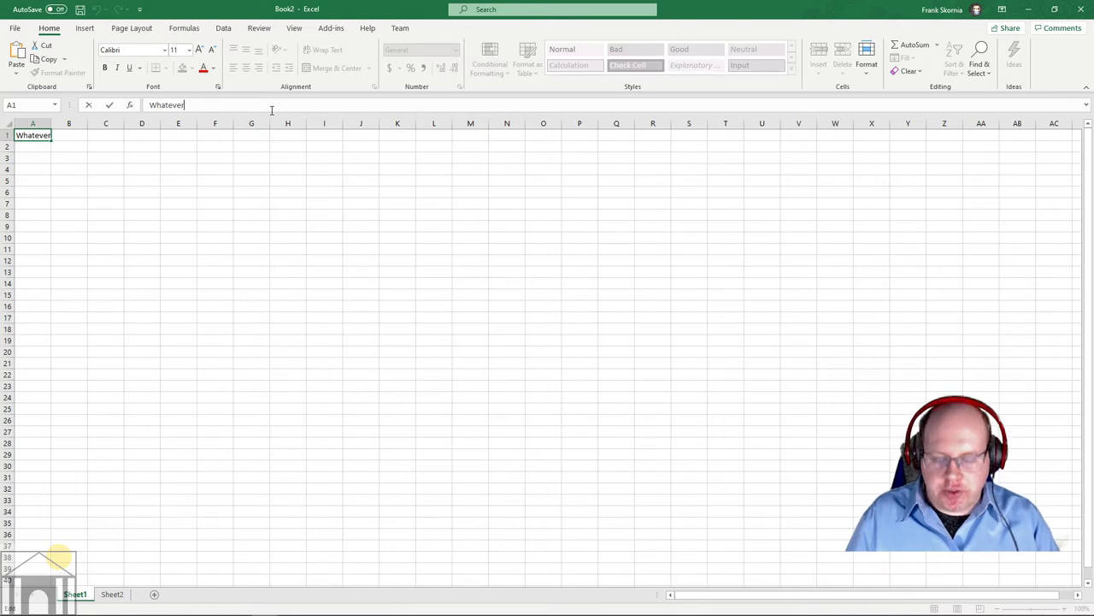
pyautogui.hotkey('alt', 'Return')
pyautogui.write('up')
pyautogui.press('BackSpace')
pyautogui.press('BackSpace')
pyautogui.press('BackSpace')
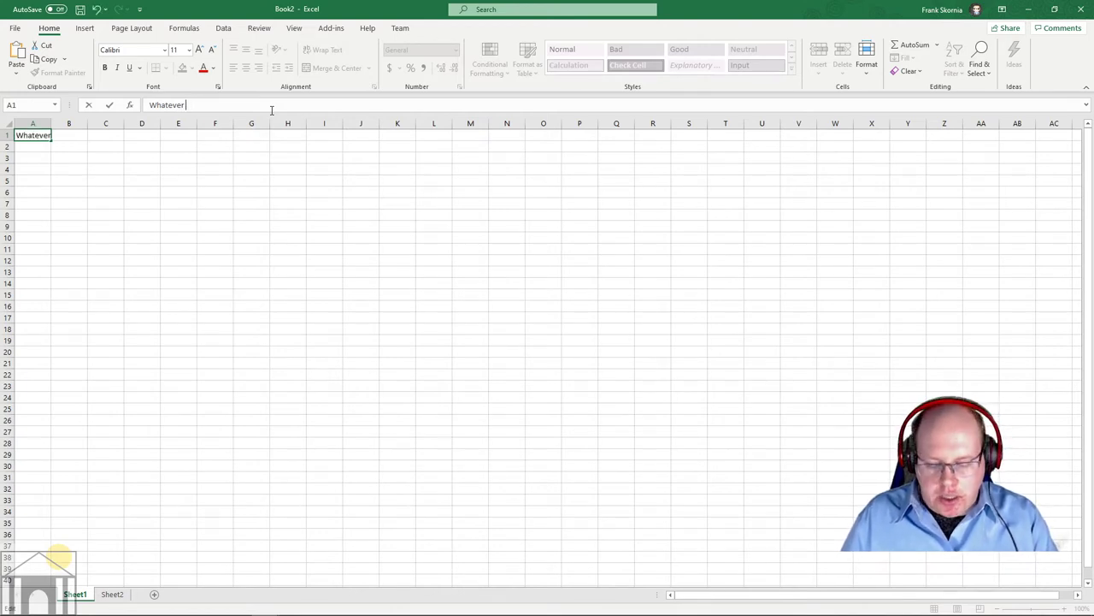
pyautogui.hotkey('alt', 'Return')
pyautogui.write('up')
pyautogui.press('BackSpace')
pyautogui.press('BackSpace')
pyautogui.press('BackSpace')
pyautogui.hotkey('alt', 'Return')
pyautogui.write('you want')
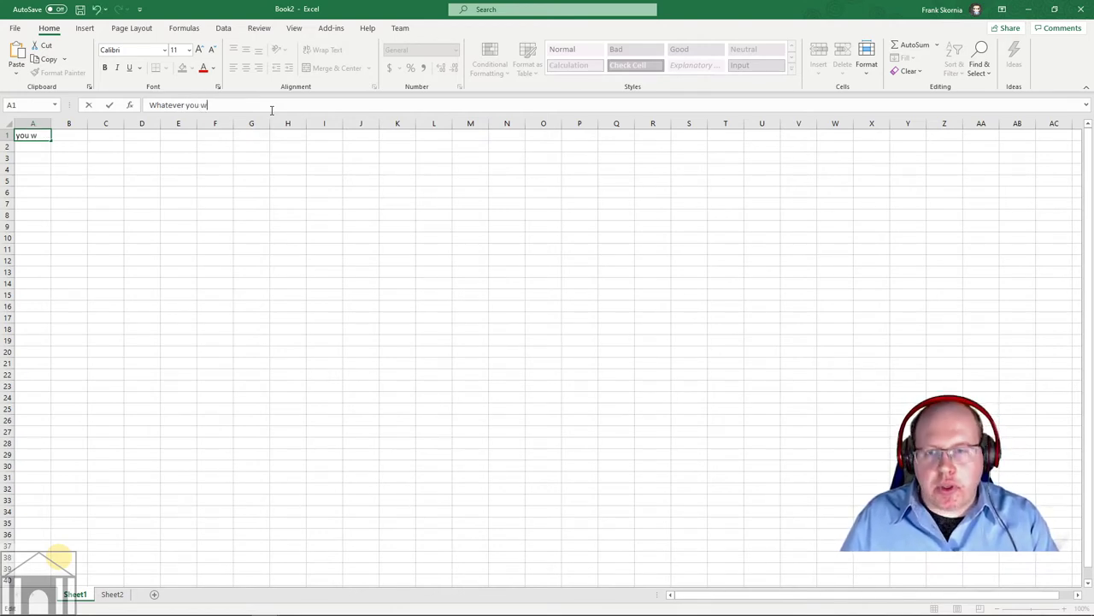
pyautogui.click(217, 236)
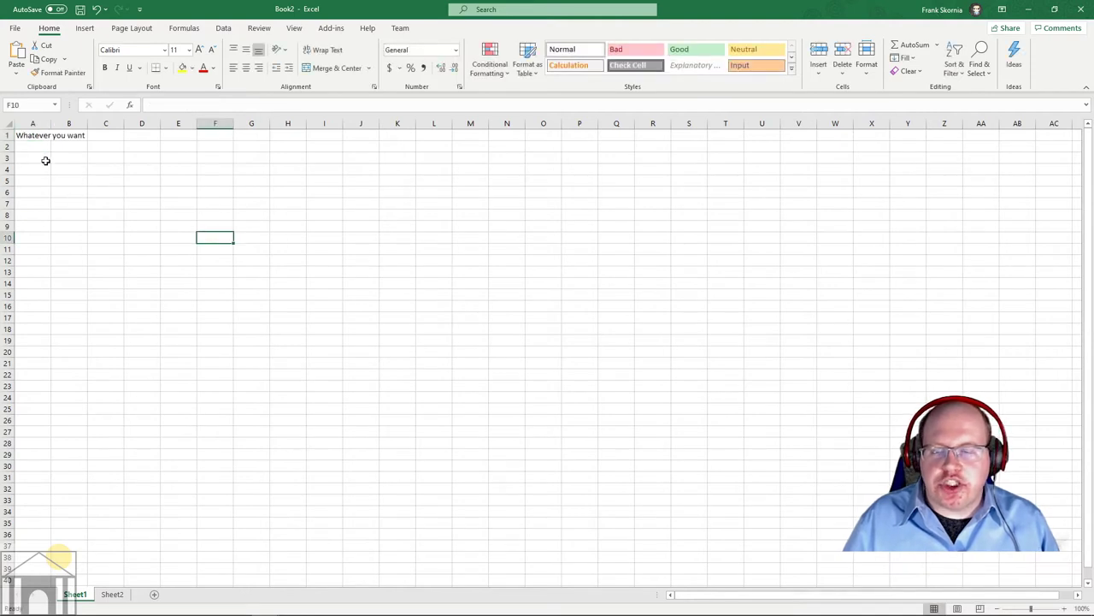
# - Select A1, then the empty cells C5 and F9
pyautogui.click(35, 136)
pyautogui.click(109, 186)
pyautogui.click(200, 227)
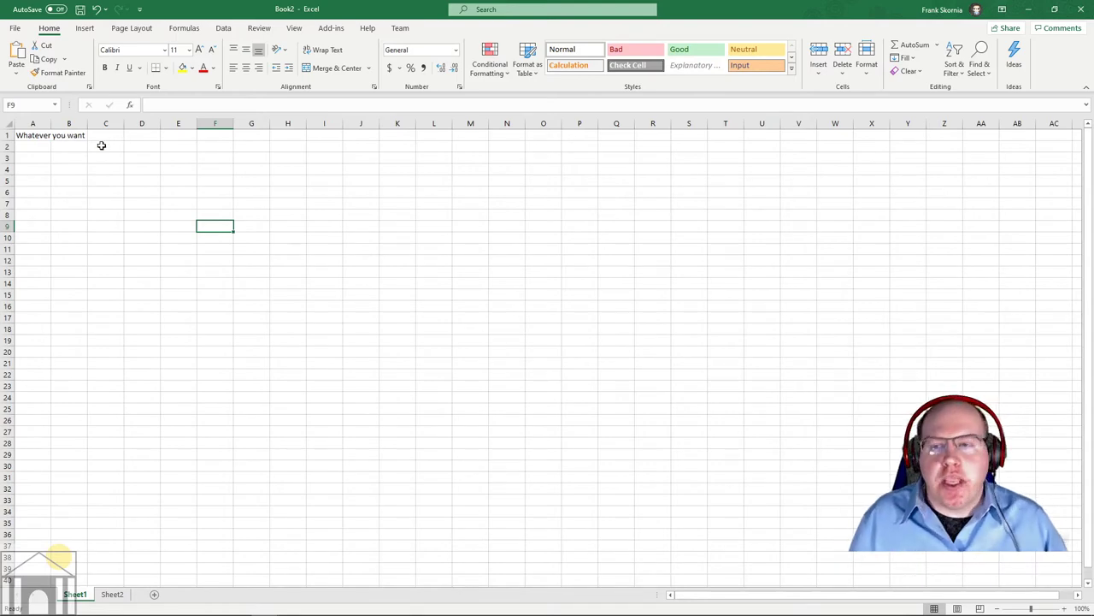
# - Zoom the sheet in to 230%
pyautogui.click(1060, 608)
pyautogui.click(1061, 608)
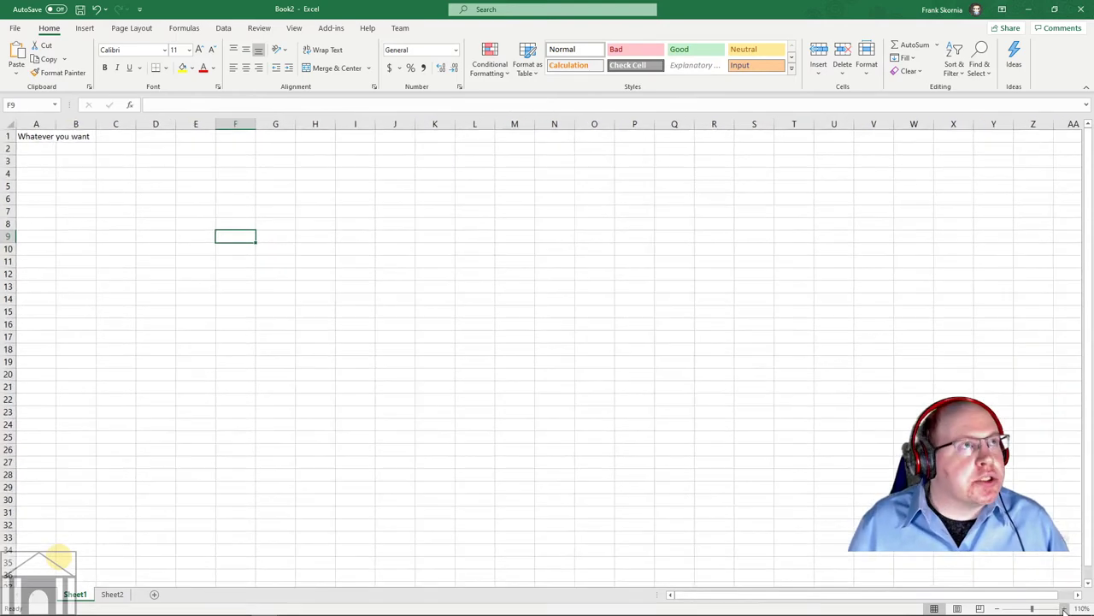
pyautogui.click(1060, 608)
pyautogui.click(1060, 608)
pyautogui.click(1061, 608)
pyautogui.click(1061, 608)
pyautogui.click(1061, 608)
pyautogui.click(1061, 608)
pyautogui.click(1061, 608)
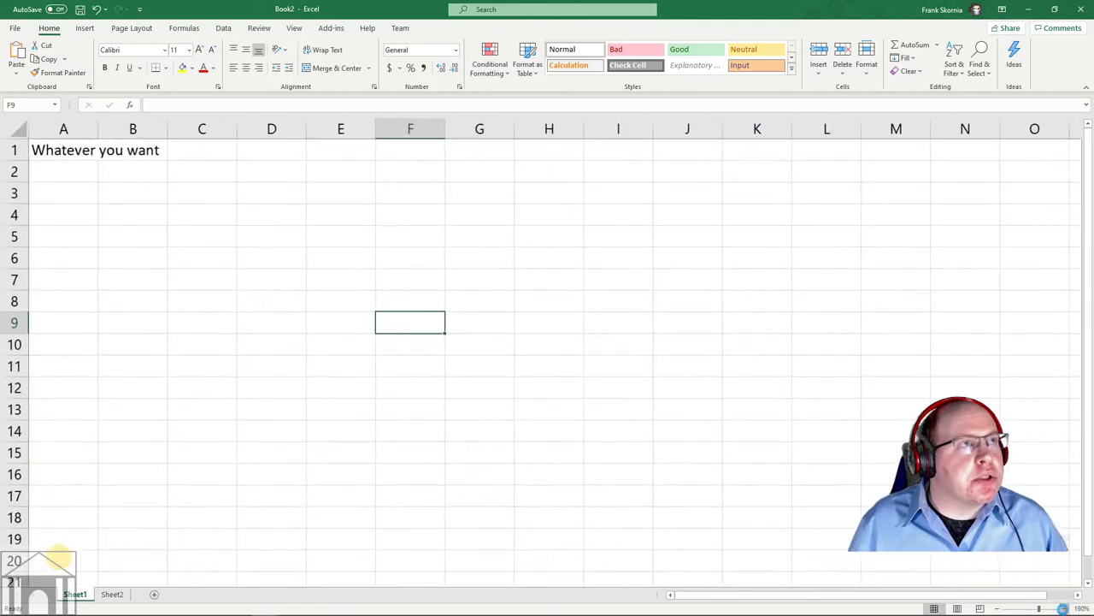
pyautogui.click(1061, 608)
pyautogui.click(1062, 608)
pyautogui.click(1061, 608)
pyautogui.click(1064, 608)
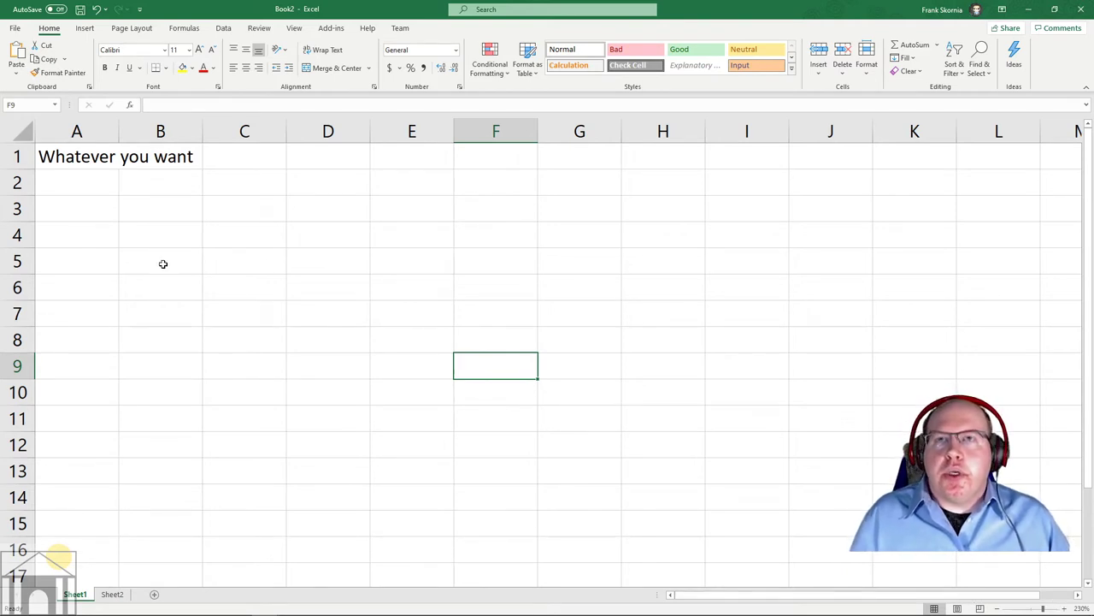
# - Select A1 and highlight 'you want' in its formula bar text
pyautogui.click(92, 163)
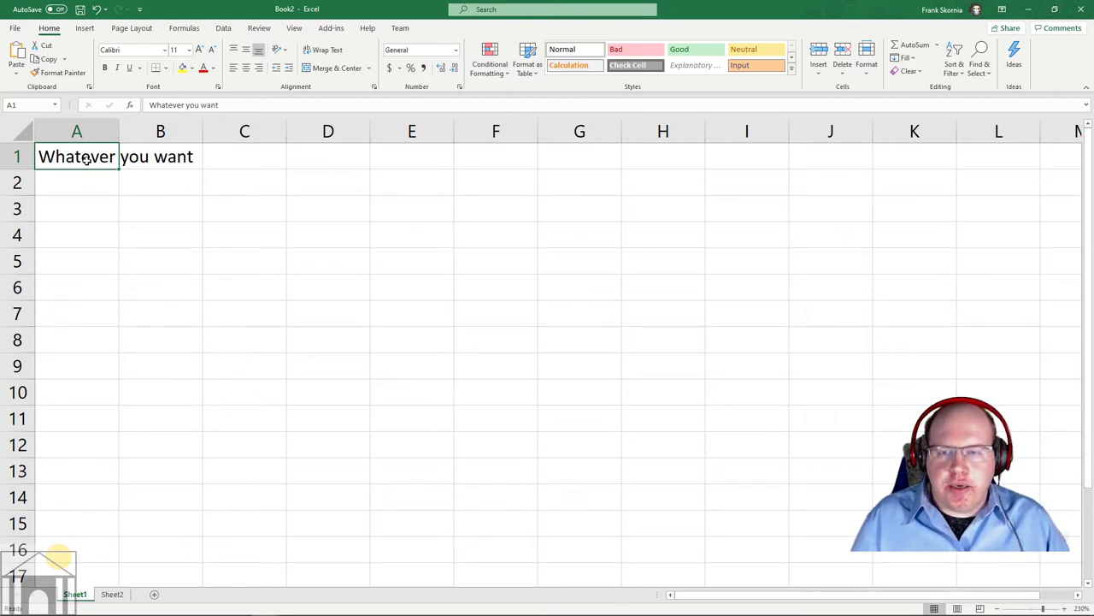
pyautogui.click(218, 104)
pyautogui.moveTo(218, 104); pyautogui.dragTo(183, 105)
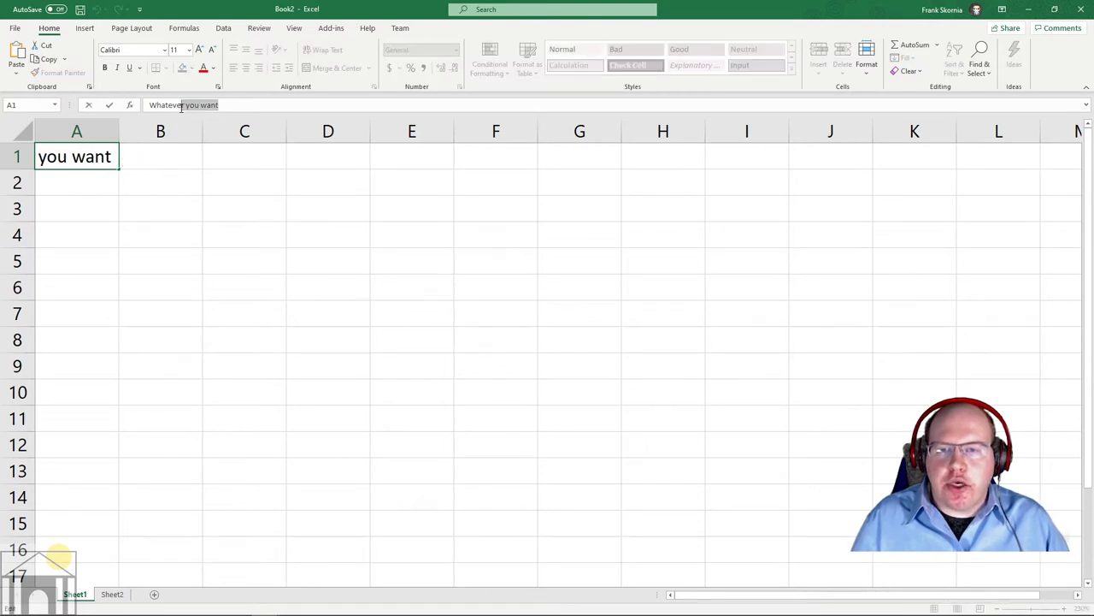
# - Edit A1's text directly in the cell, delete trailing letters, and commit to A2
pyautogui.click(177, 157)
pyautogui.doubleClick(86, 158)
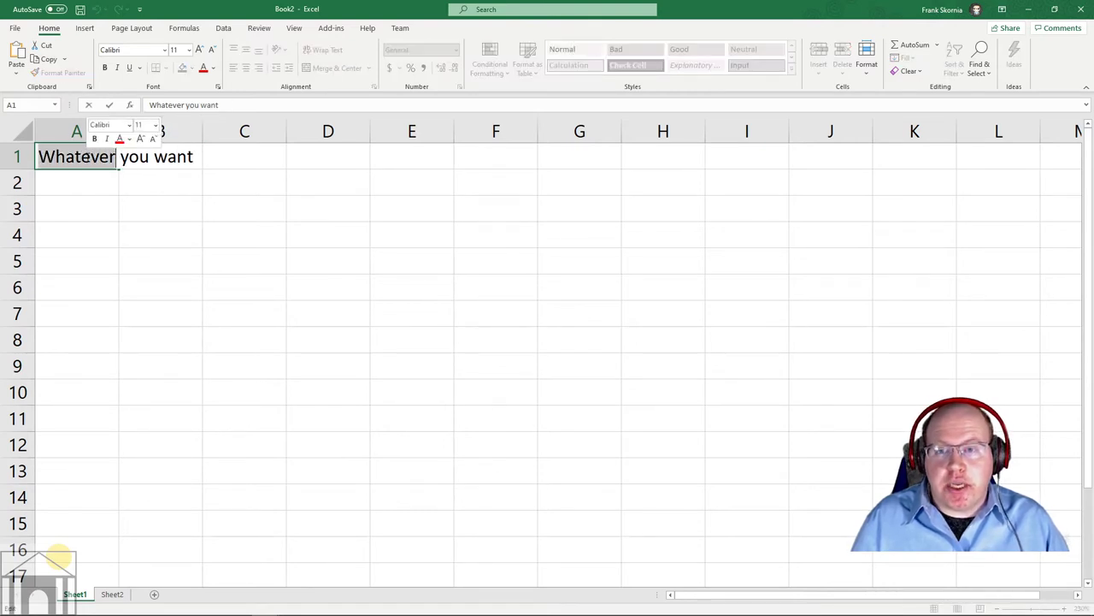
pyautogui.click(88, 201)
pyautogui.click(89, 159)
pyautogui.doubleClick(89, 158)
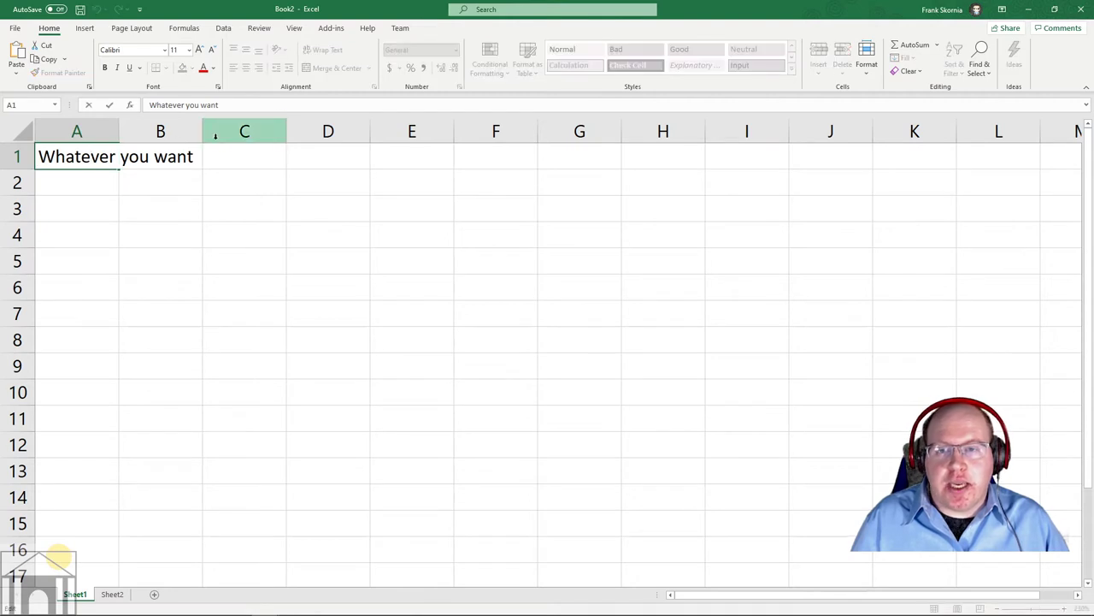
pyautogui.click(194, 155)
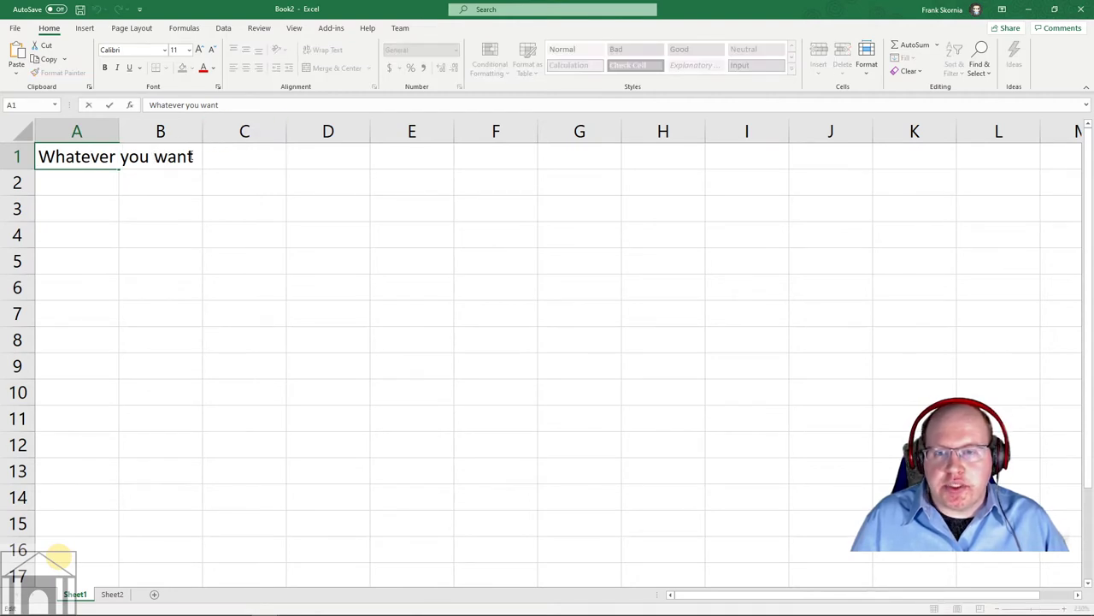
pyautogui.press('BackSpace')
pyautogui.press('BackSpace')
pyautogui.press('BackSpace')
pyautogui.press('BackSpace')
pyautogui.press('BackSpace')
pyautogui.press('BackSpace')
pyautogui.press('BackSpace')
pyautogui.press('BackSpace')
pyautogui.press('BackSpace')
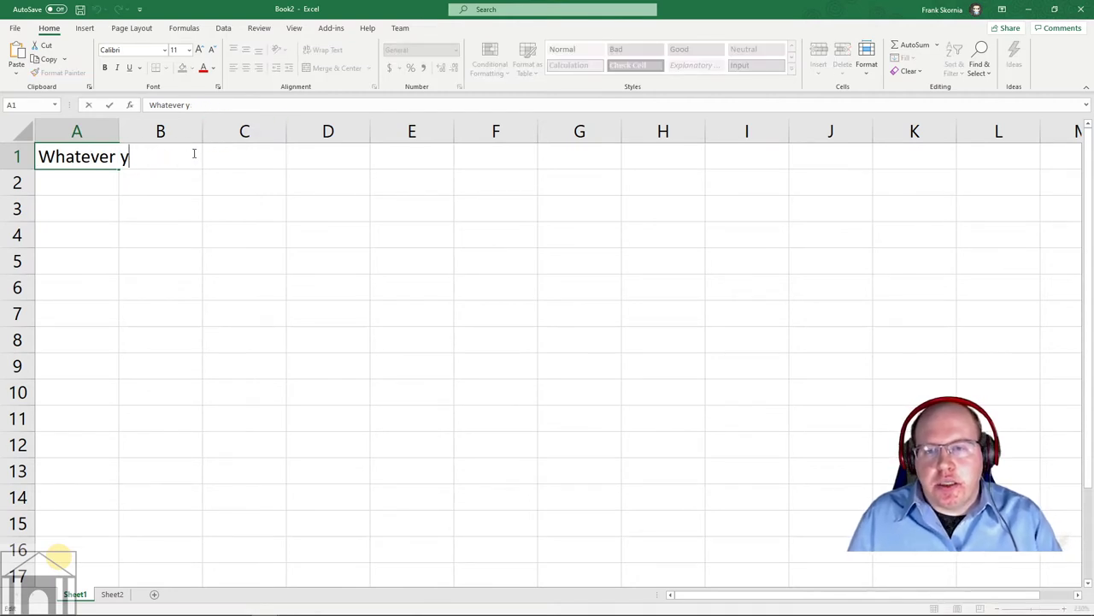
pyautogui.press('Return')
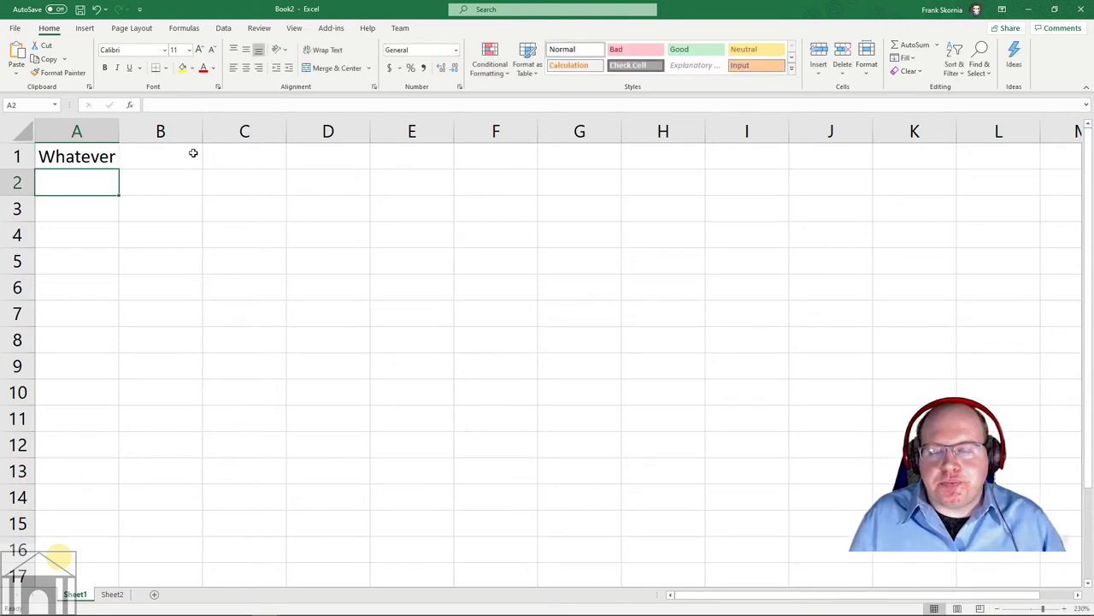
# - Retype 'you want' after 'Whatever' in A1 via the formula bar and commit
pyautogui.click(91, 157)
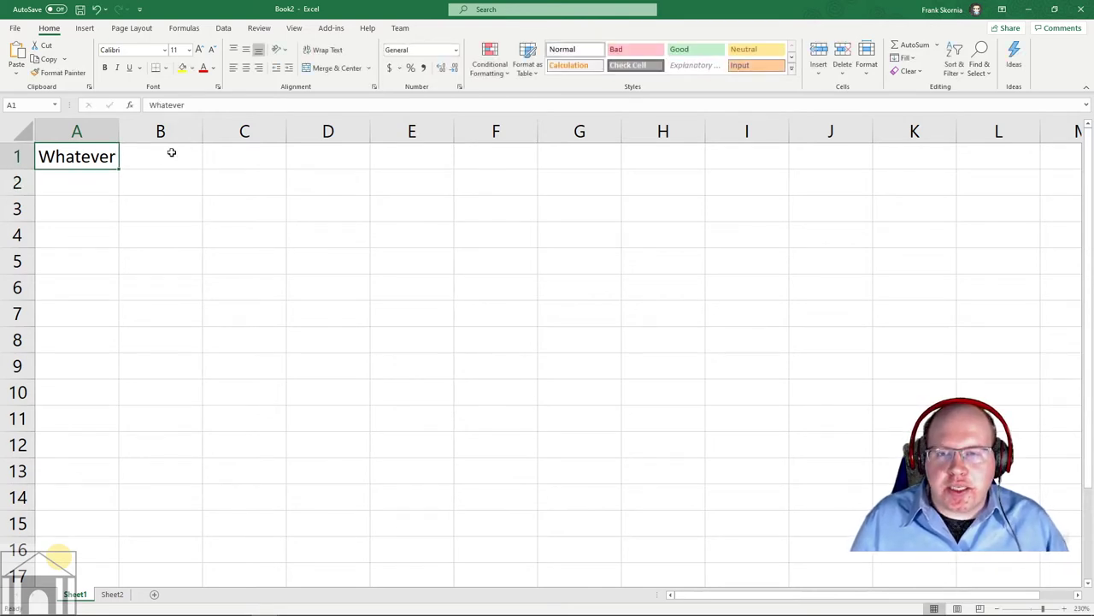
pyautogui.click(197, 106)
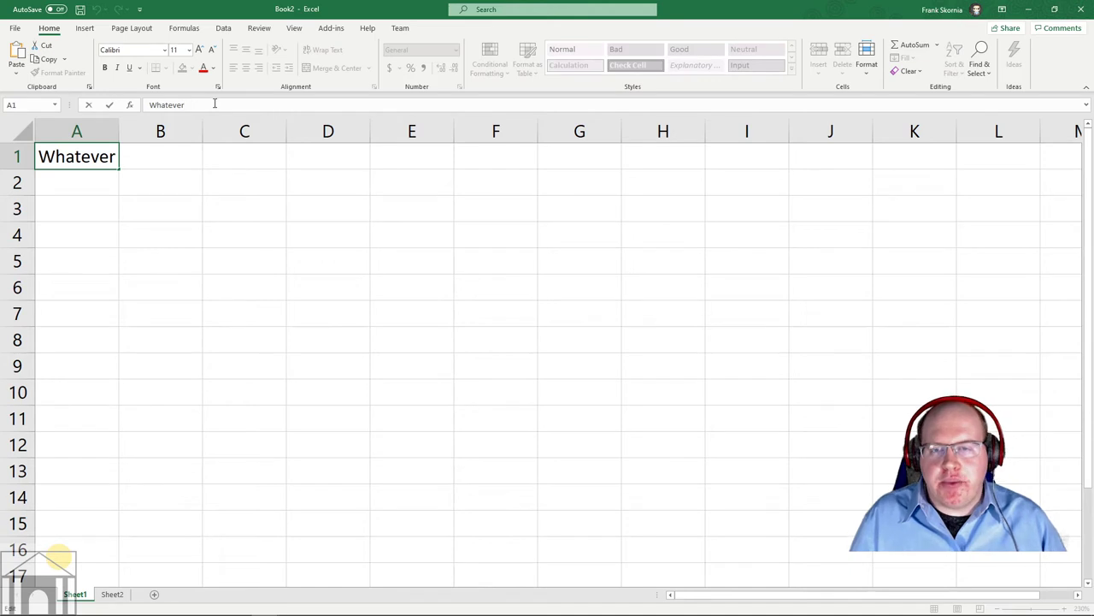
pyautogui.write('you want')
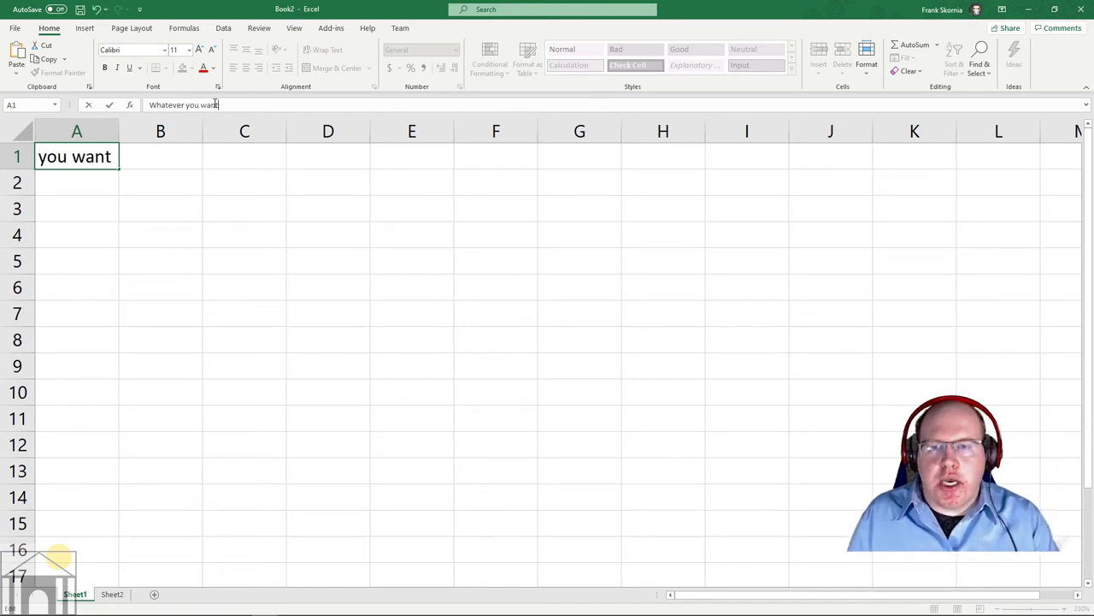
pyautogui.press('Return')
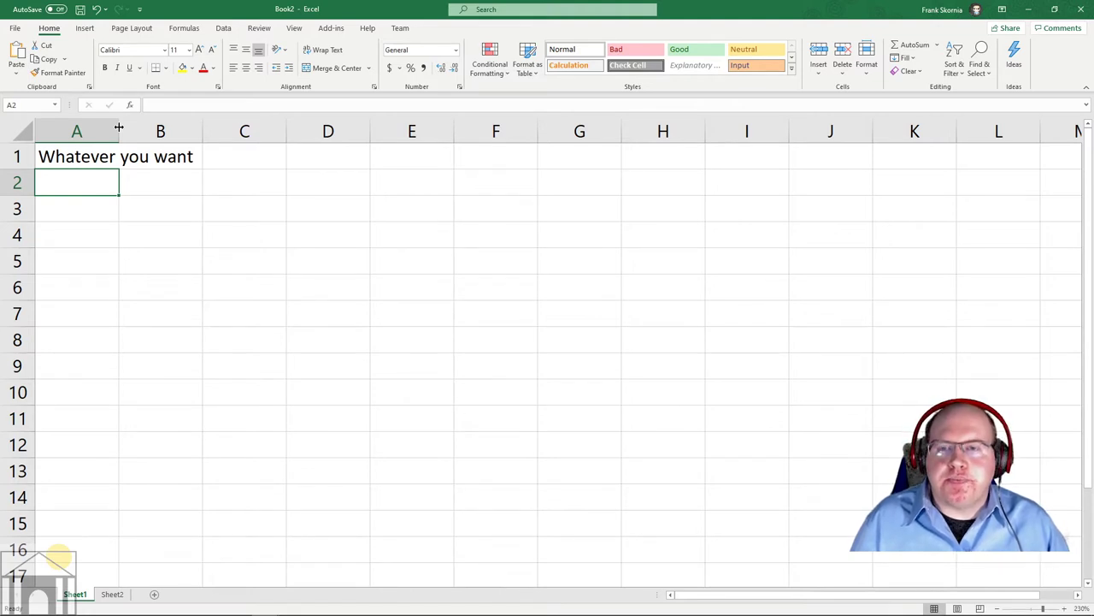
# - AutoFit column A to fit 'Whatever you want', then select B3
pyautogui.moveTo(118, 128); pyautogui.dragTo(202, 129)
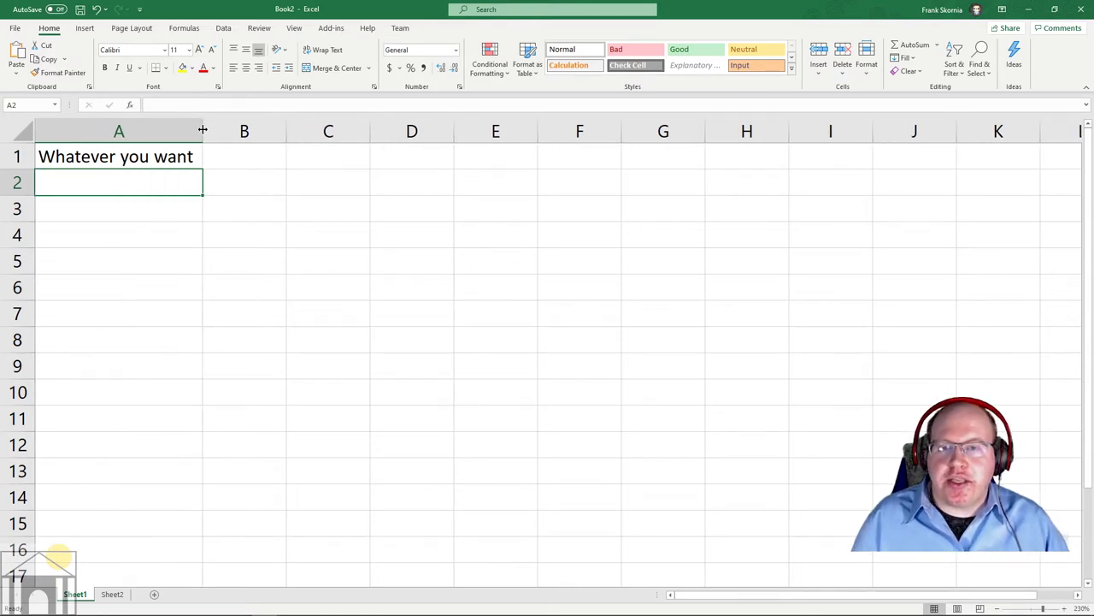
pyautogui.doubleClick(203, 129)
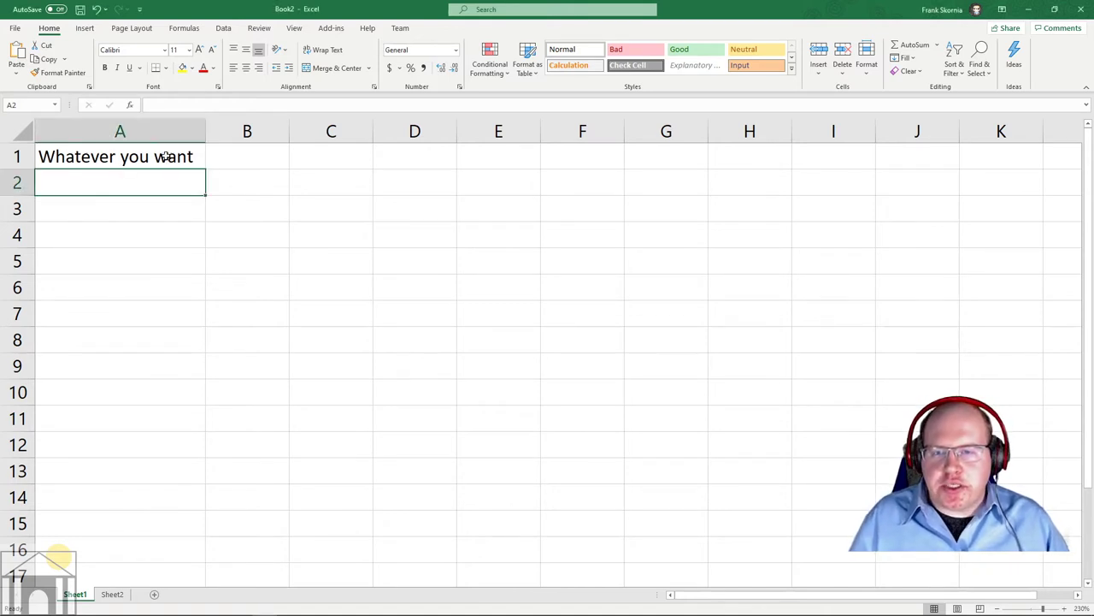
pyautogui.click(252, 214)
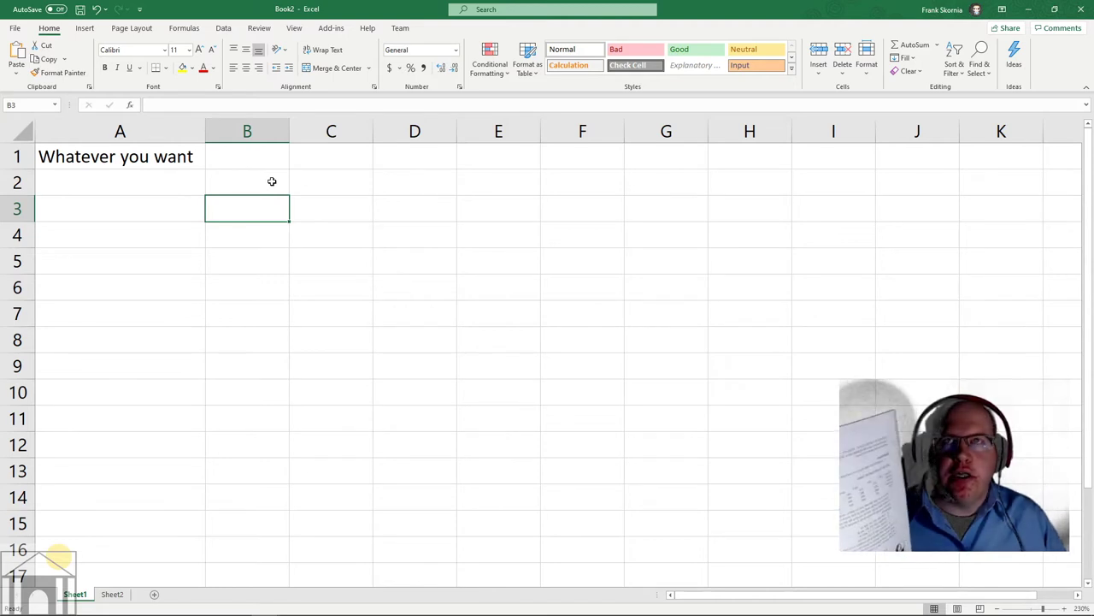
# - Replace A1's text with 'Big W Supermarket Sales' and narrow column A
pyautogui.click(141, 159)
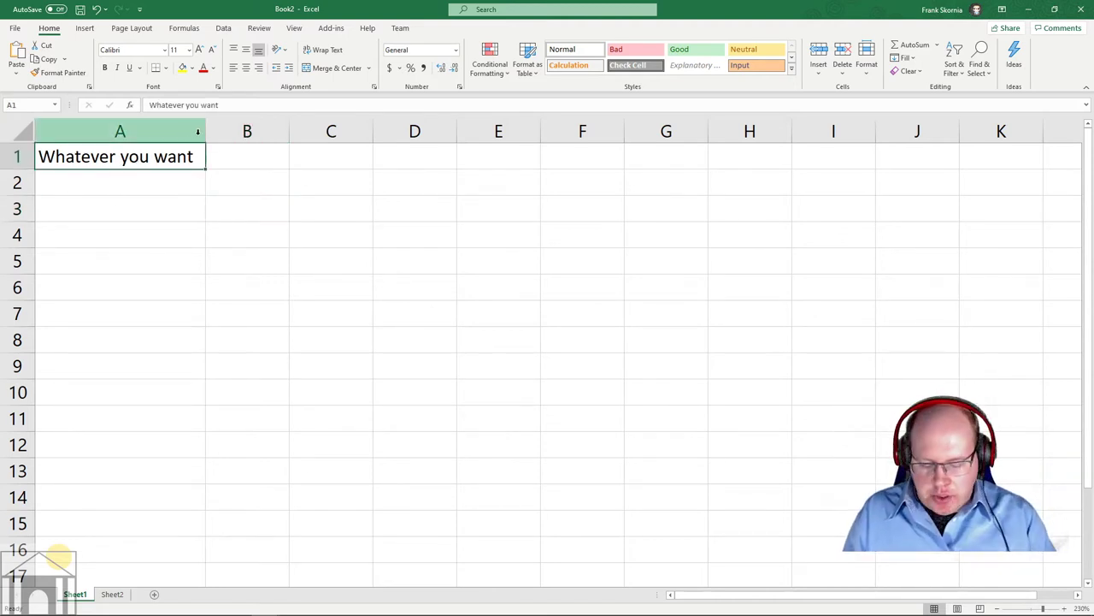
pyautogui.write('Big W Super')
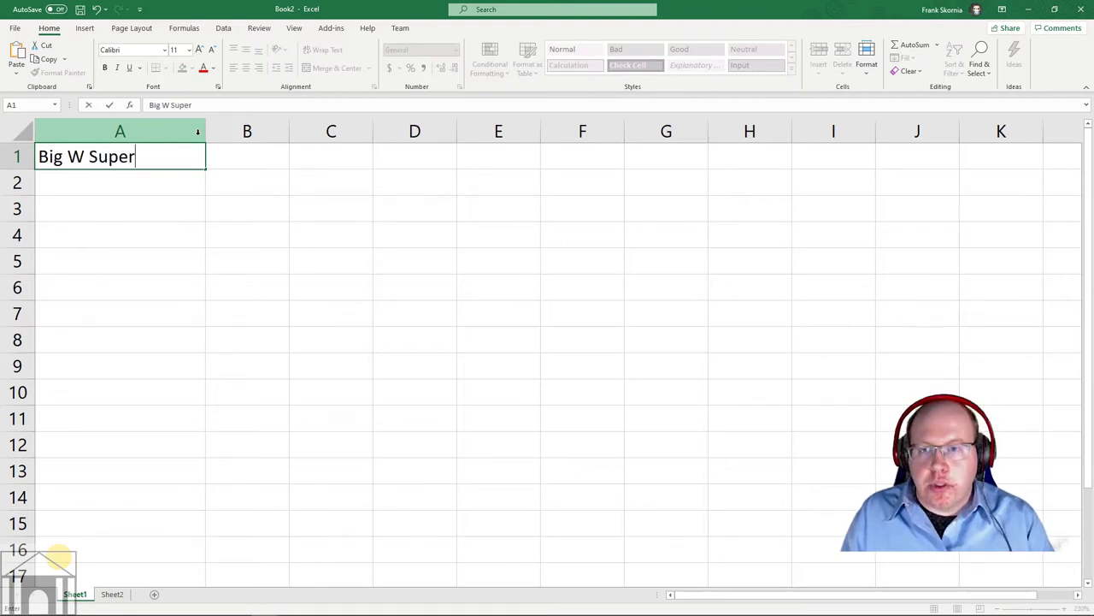
pyautogui.write('market Sales')
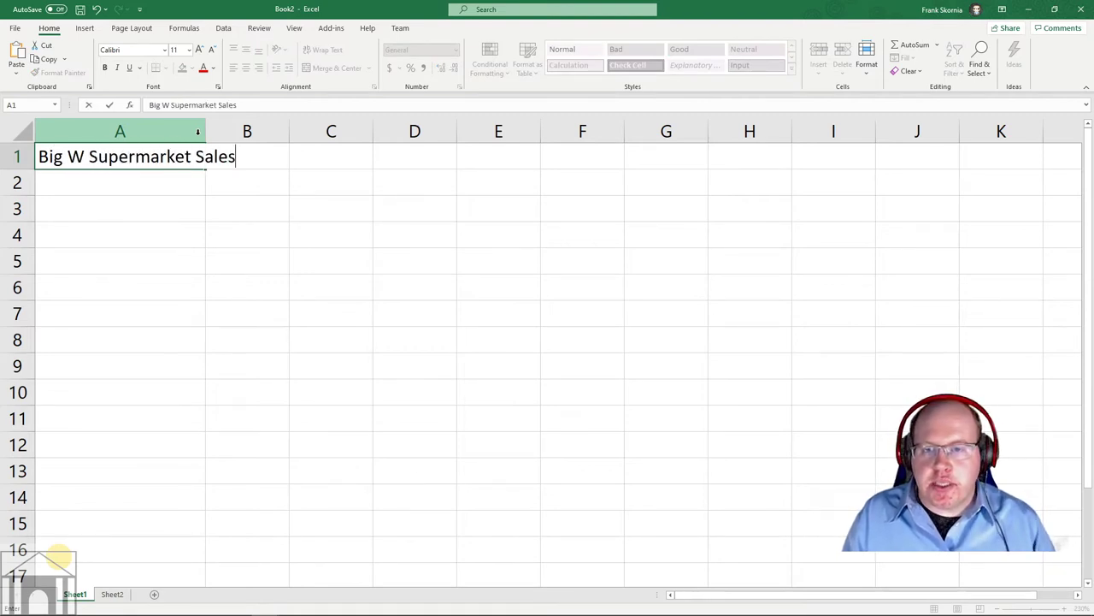
pyautogui.click(129, 213)
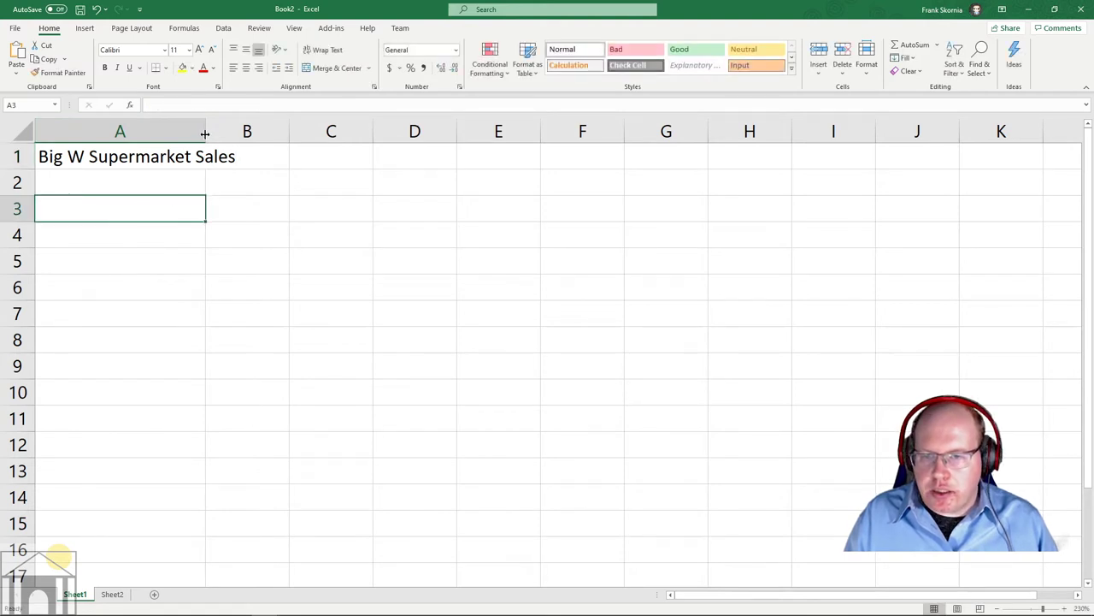
pyautogui.moveTo(205, 133); pyautogui.dragTo(135, 134)
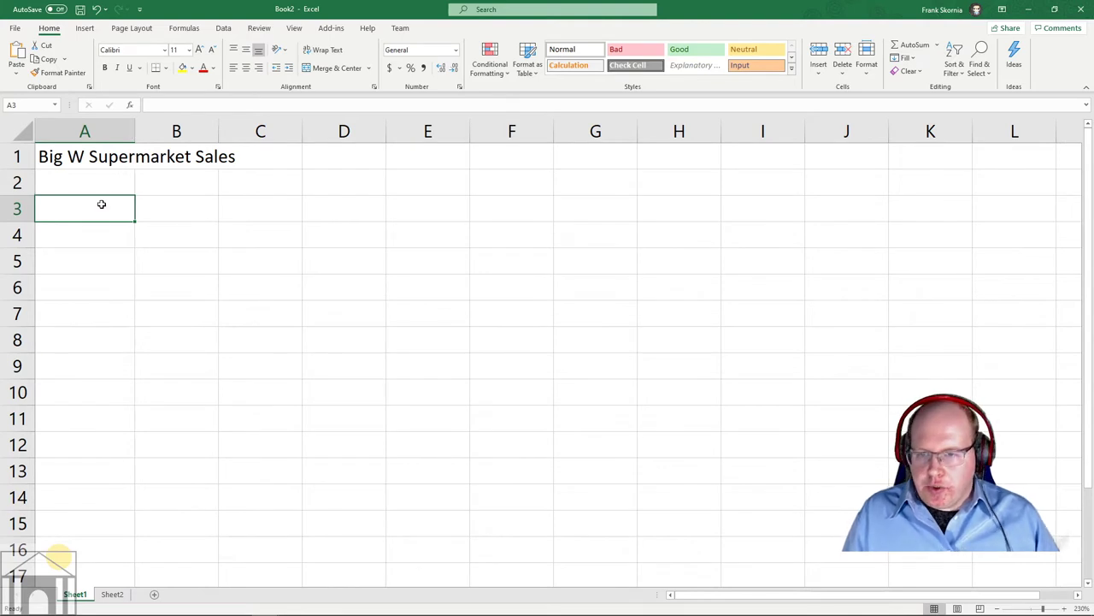
# - Enter the row 3 headers Product, Qtr1, Qtr2, Qtr3, Qtr4 and Total Sales
pyautogui.write('Product')
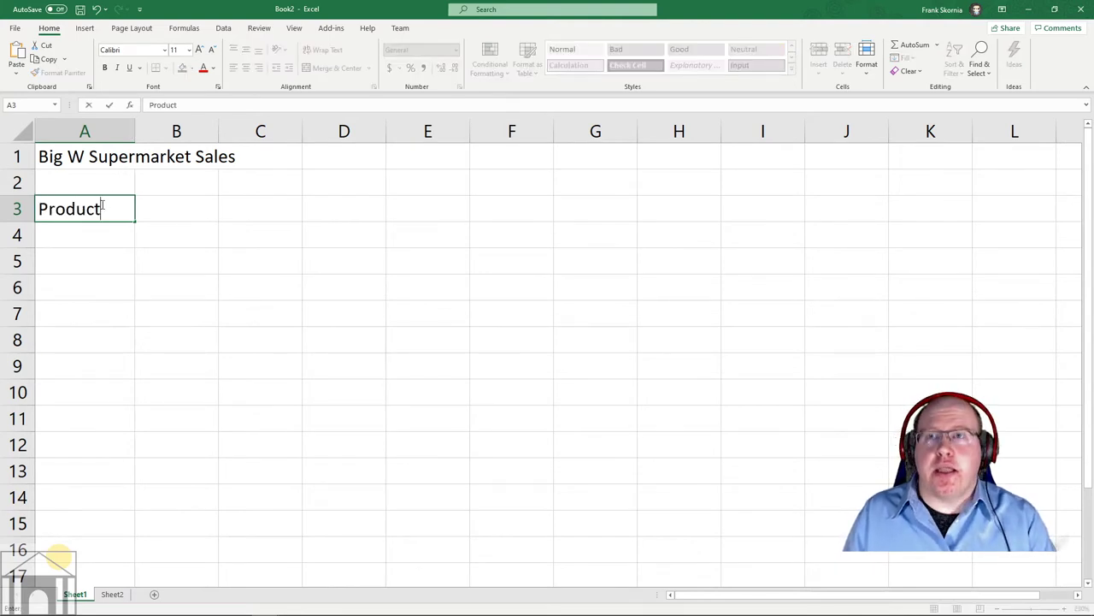
pyautogui.press('Tab')
pyautogui.write('Q')
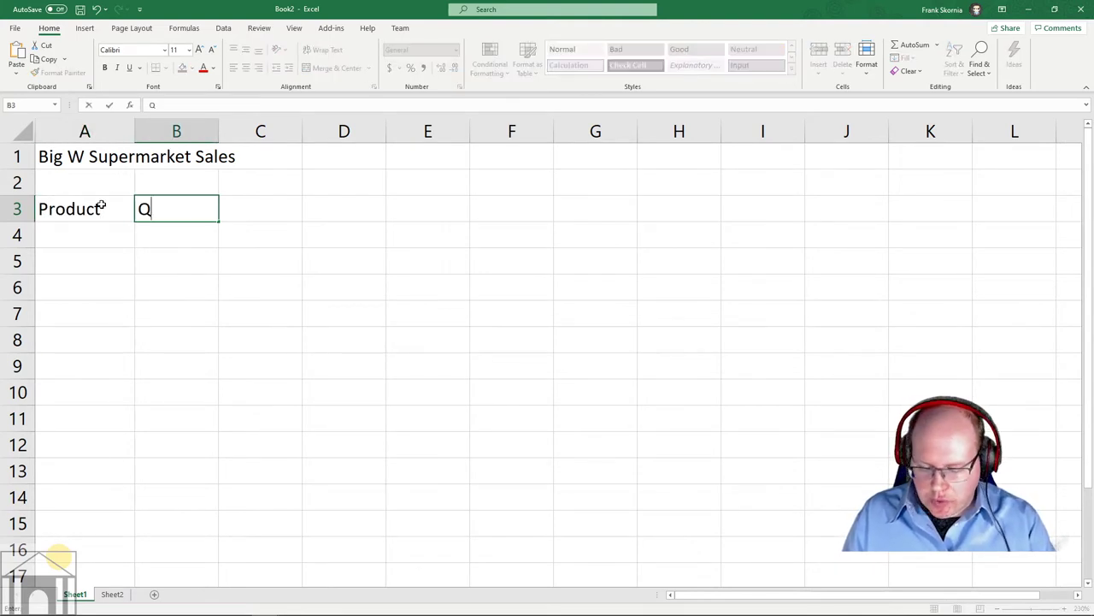
pyautogui.write('tr1')
pyautogui.press('Tab')
pyautogui.write('Q')
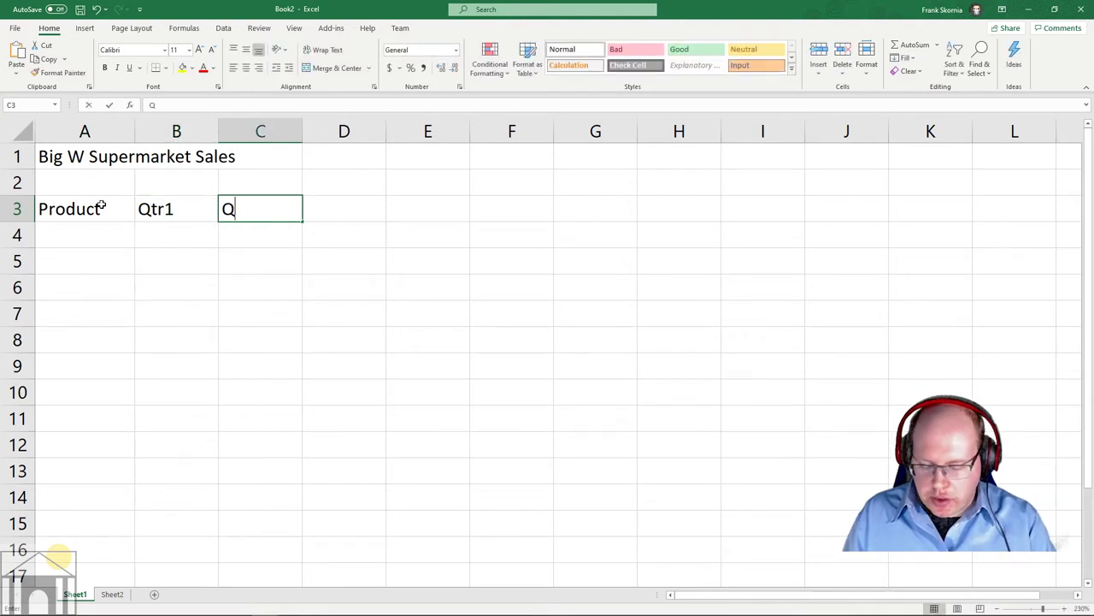
pyautogui.write('tr2')
pyautogui.press('Tab')
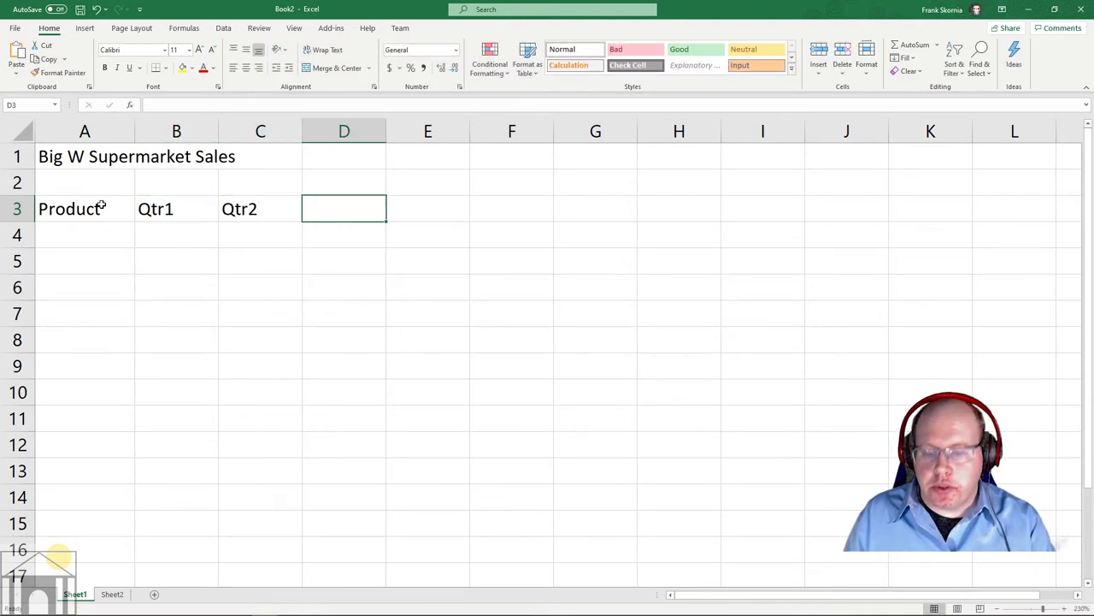
pyautogui.write('Atr3')
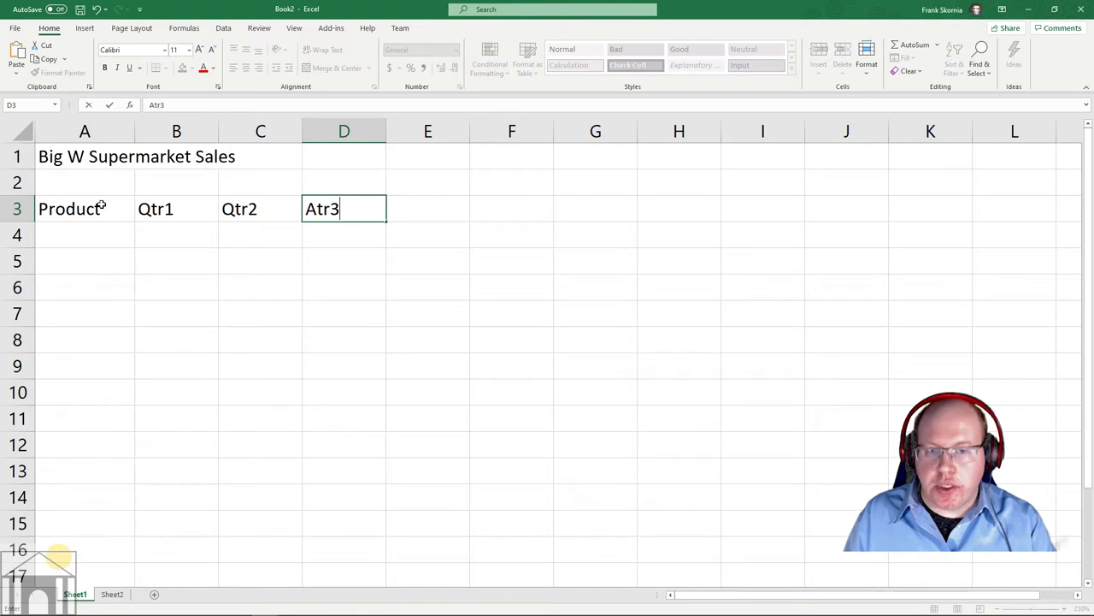
pyautogui.press('Tab')
pyautogui.hotkey('shift', 'Tab')
pyautogui.write('Q')
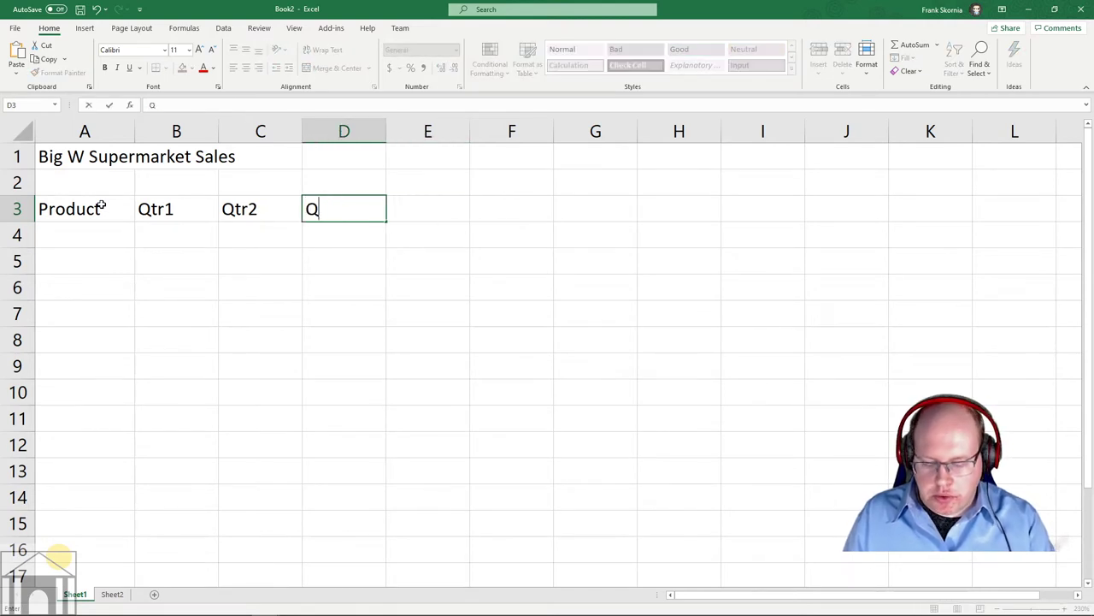
pyautogui.write('tr3')
pyautogui.press('Tab')
pyautogui.write('Qr=tr')
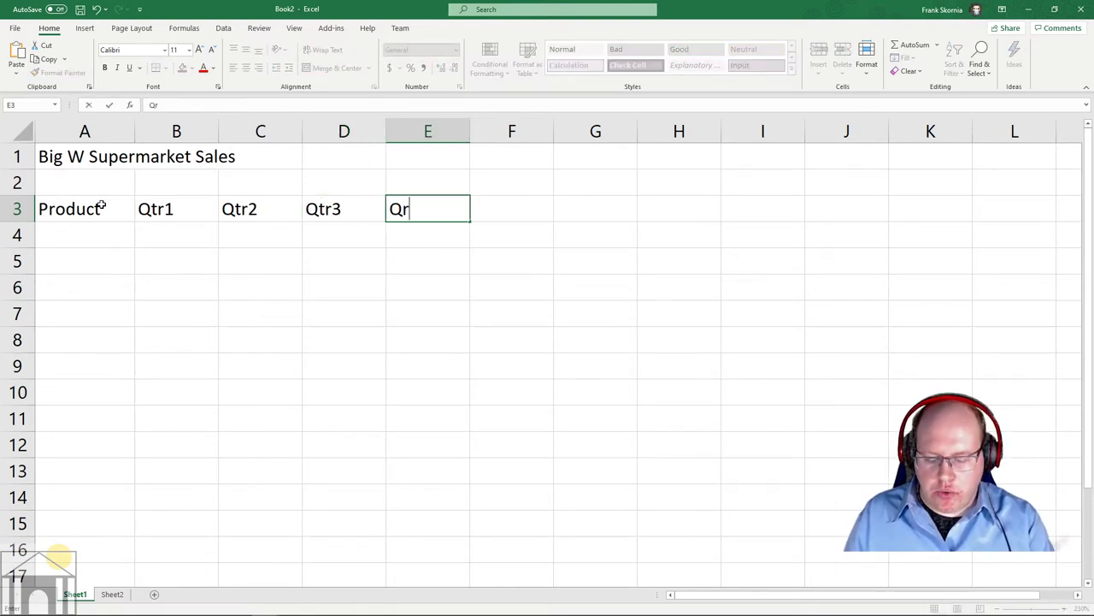
pyautogui.press('BackSpace')
pyautogui.press('BackSpace')
pyautogui.press('BackSpace')
pyautogui.press('BackSpace')
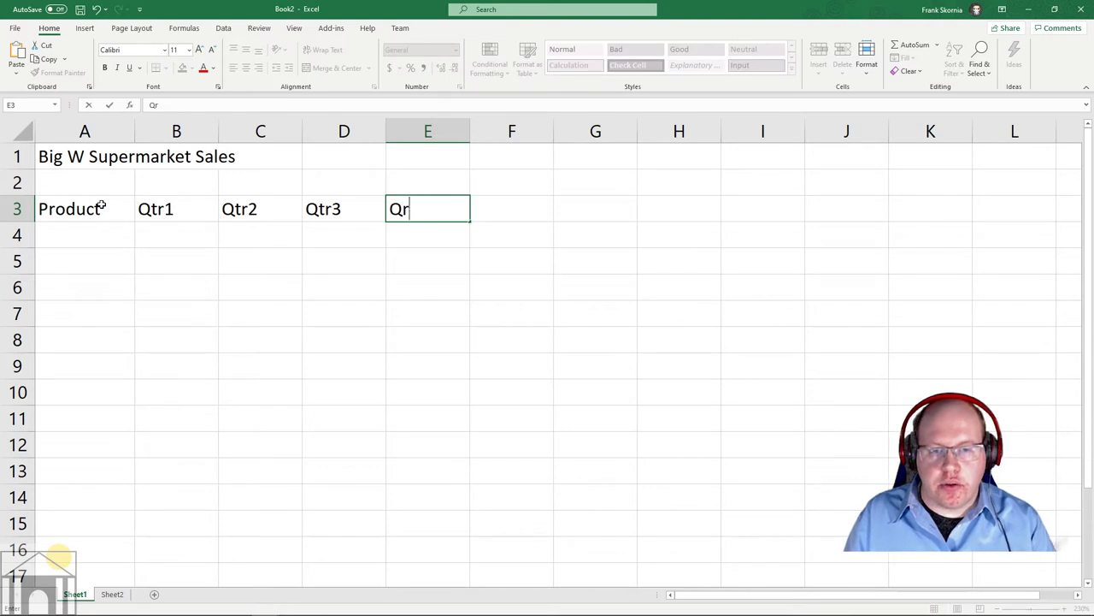
pyautogui.write('tr4')
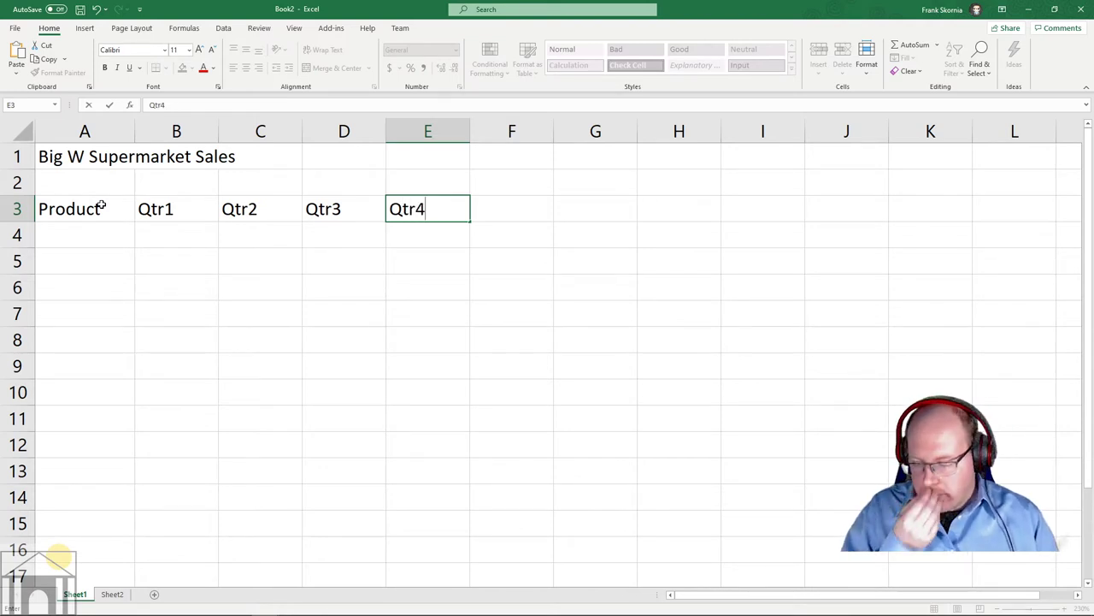
pyautogui.press('Tab')
pyautogui.write('T')
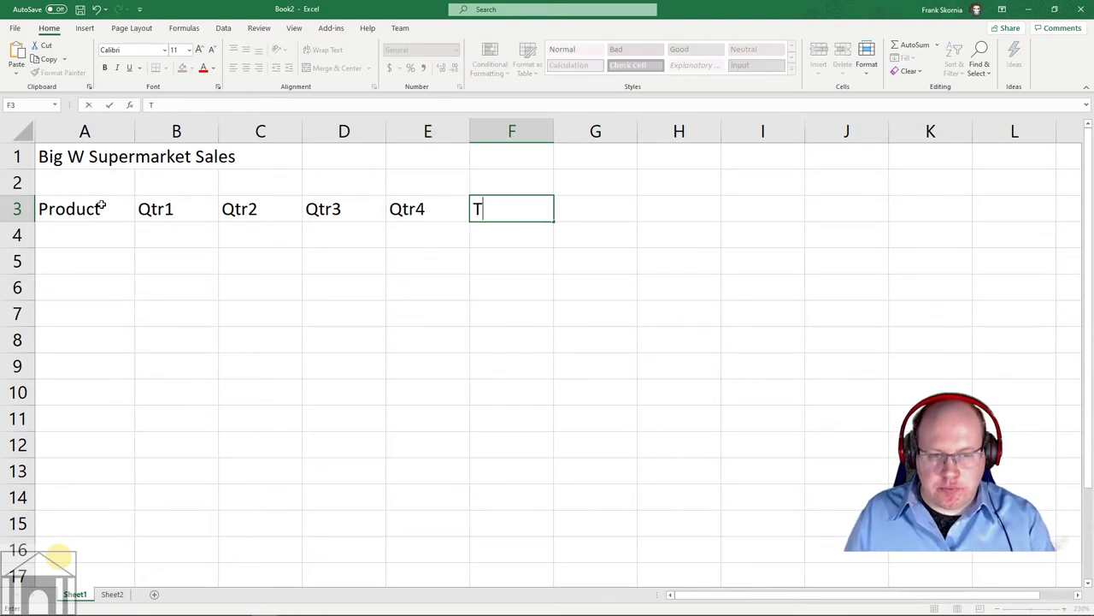
pyautogui.write('otal Sales')
pyautogui.press('Return')
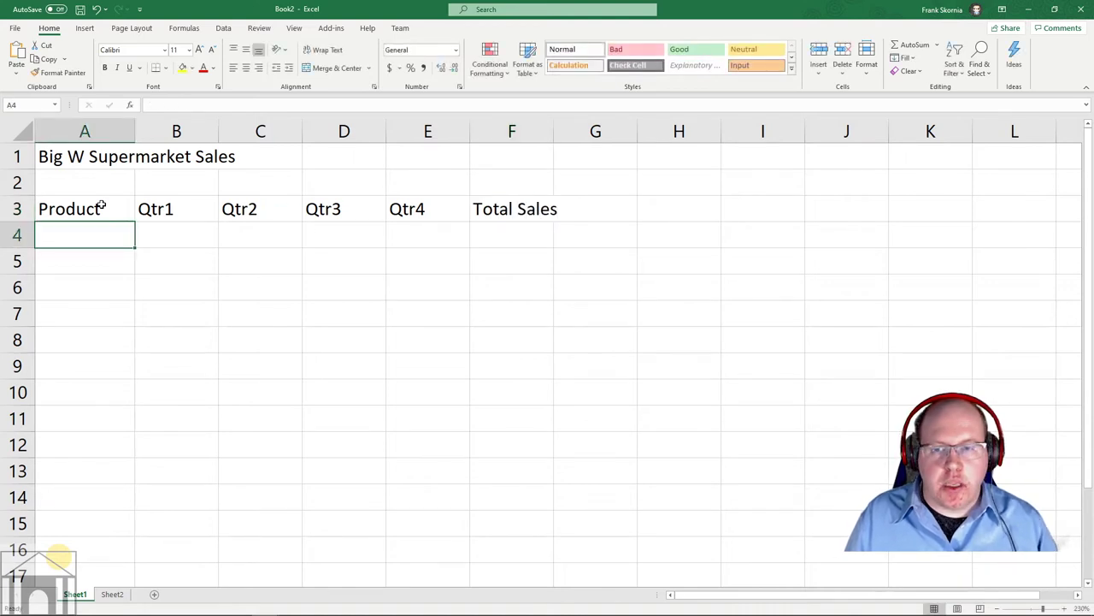
# - List the products Apples, Grapes, Oranges and Pears down column A
pyautogui.write('Apples')
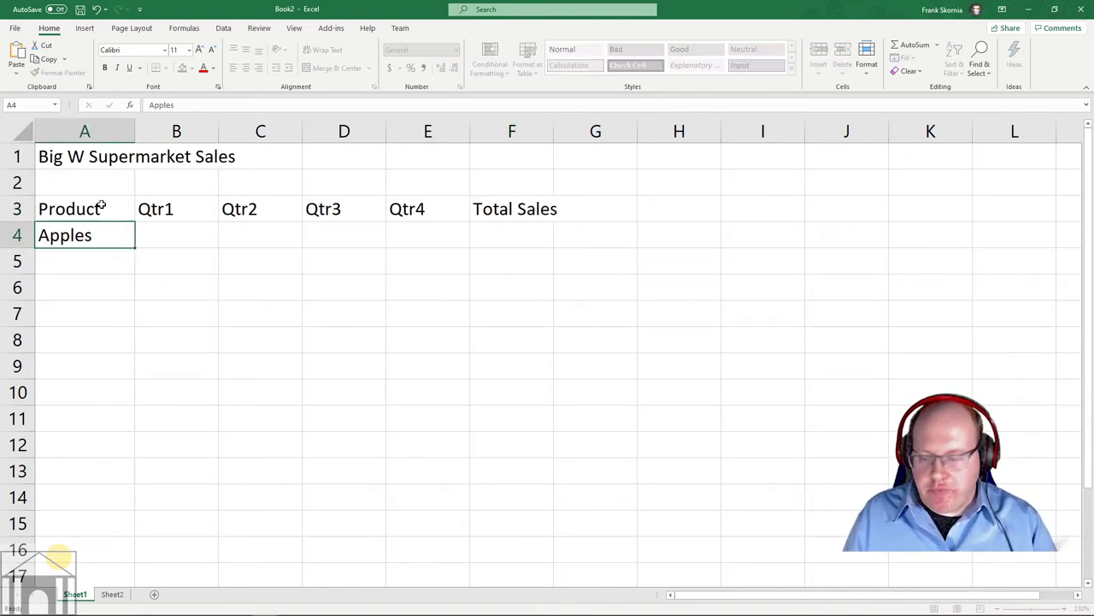
pyautogui.press('Return')
pyautogui.write('Grapes')
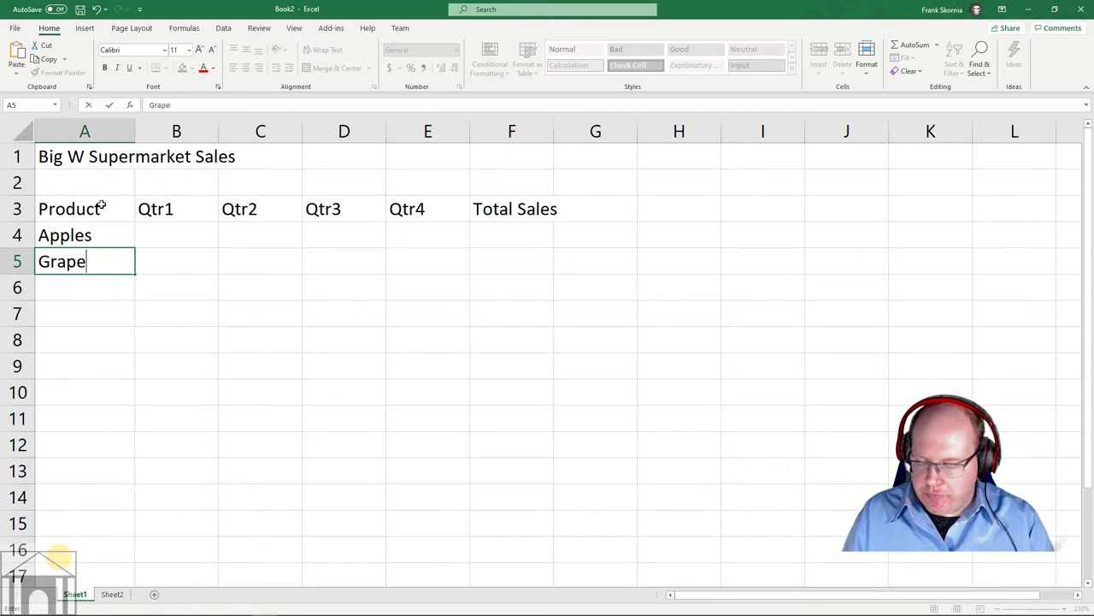
pyautogui.press('Return')
pyautogui.write('Oranges')
pyautogui.press('Return')
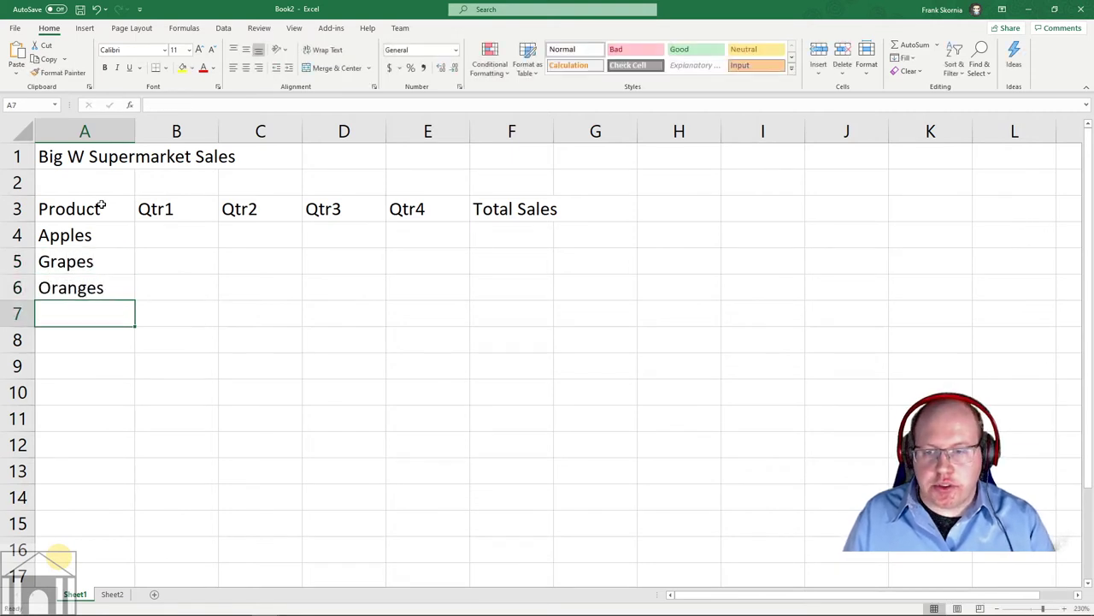
pyautogui.write('Pears')
pyautogui.press('Tab')
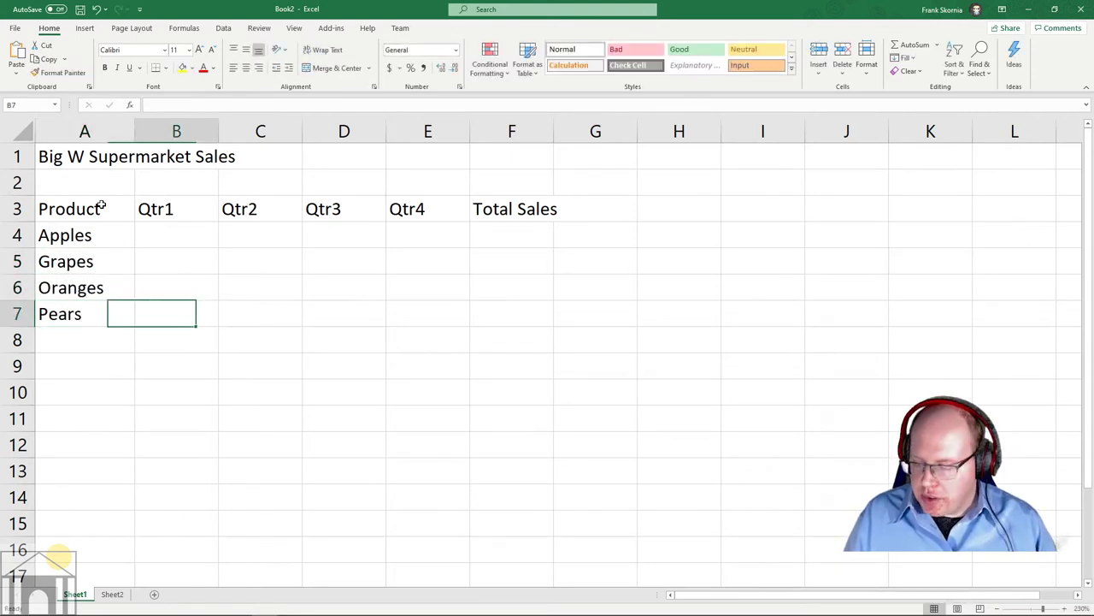
# - Enter the Apples quarterly figures 521, 519, 560 and 575
pyautogui.press('Up')
pyautogui.press('Up')
pyautogui.press('Up')
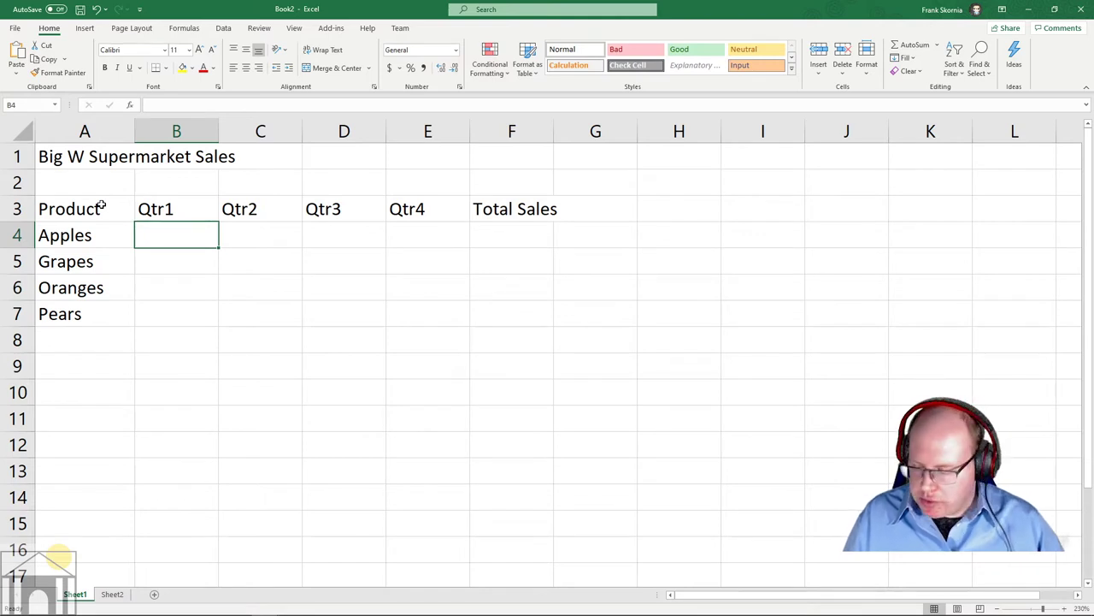
pyautogui.write('521')
pyautogui.press('Tab')
pyautogui.write('519')
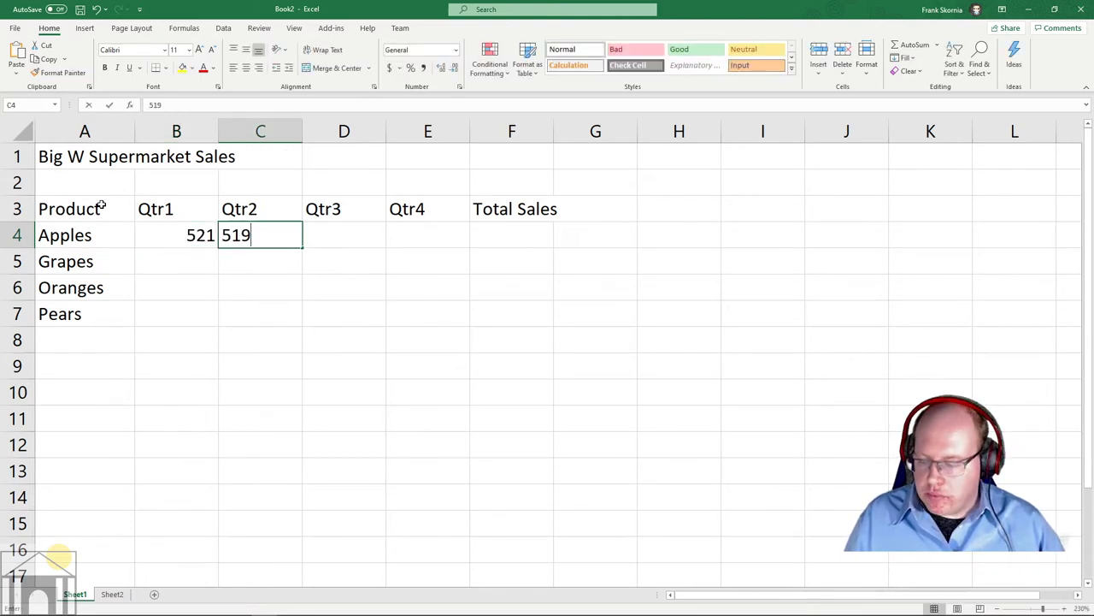
pyautogui.press('Tab')
pyautogui.write('25')
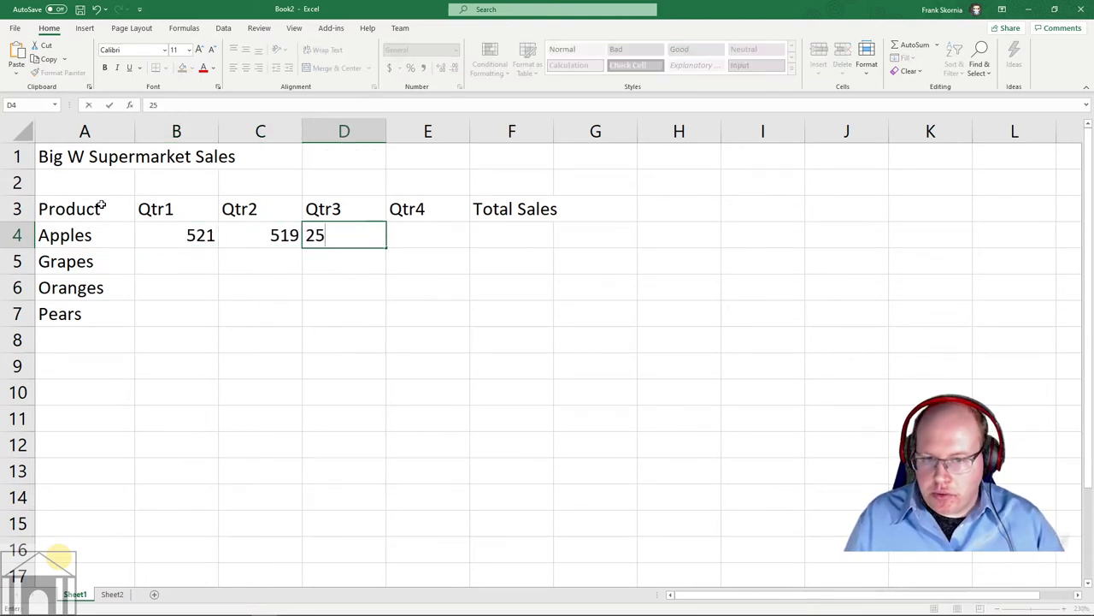
pyautogui.press('BackSpace')
pyautogui.press('BackSpace')
pyautogui.write('560')
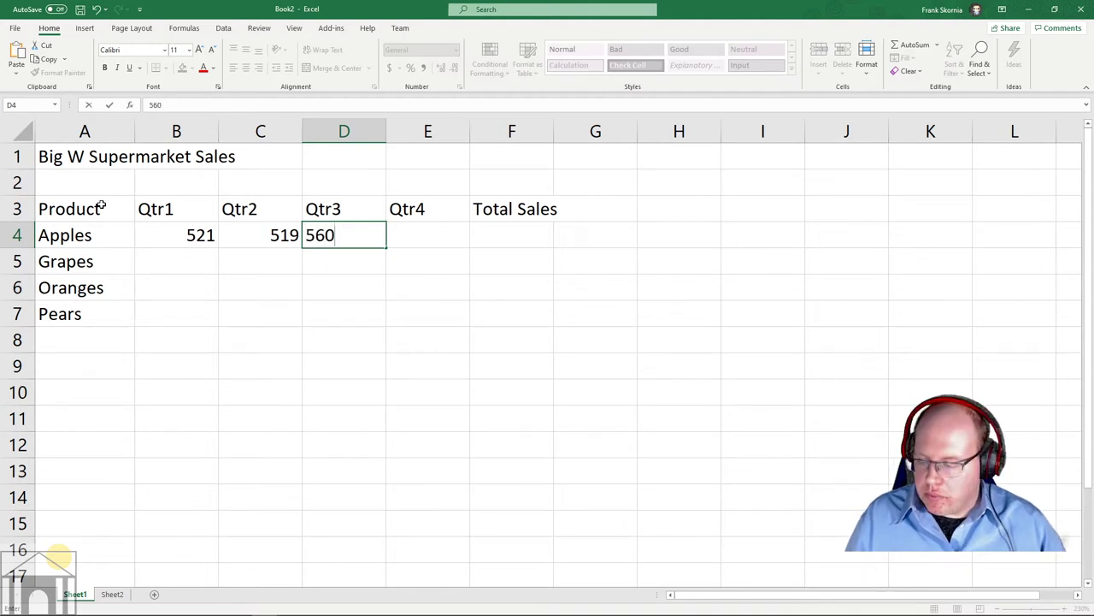
pyautogui.press('Tab')
pyautogui.write('575')
pyautogui.press('Return')
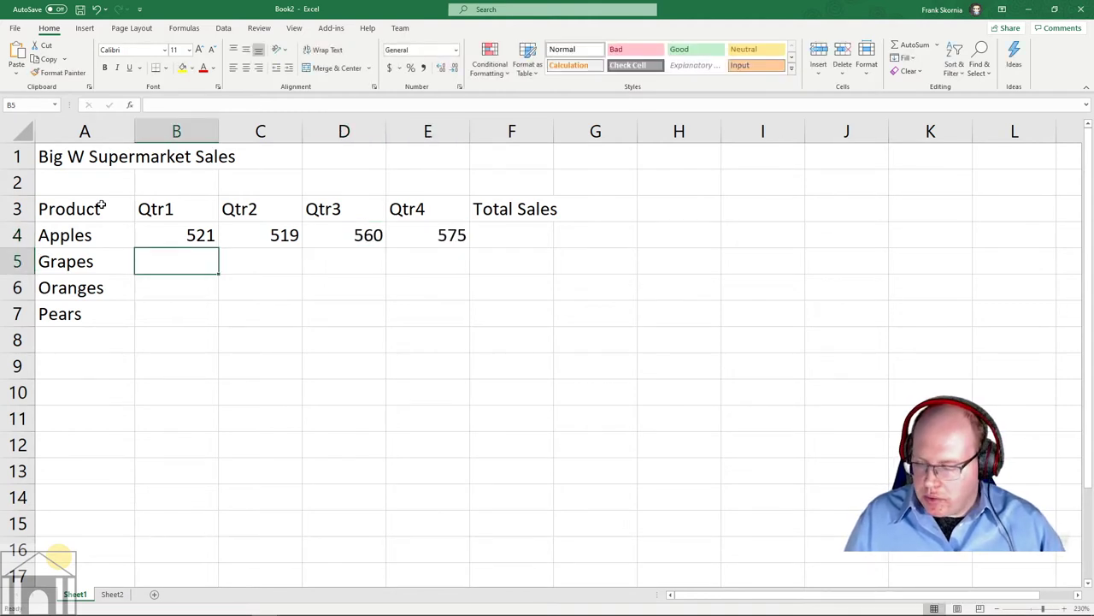
# - Enter the Grapes quarterly figures 376, 389, 401 and 410
pyautogui.write('376')
pyautogui.press('Tab')
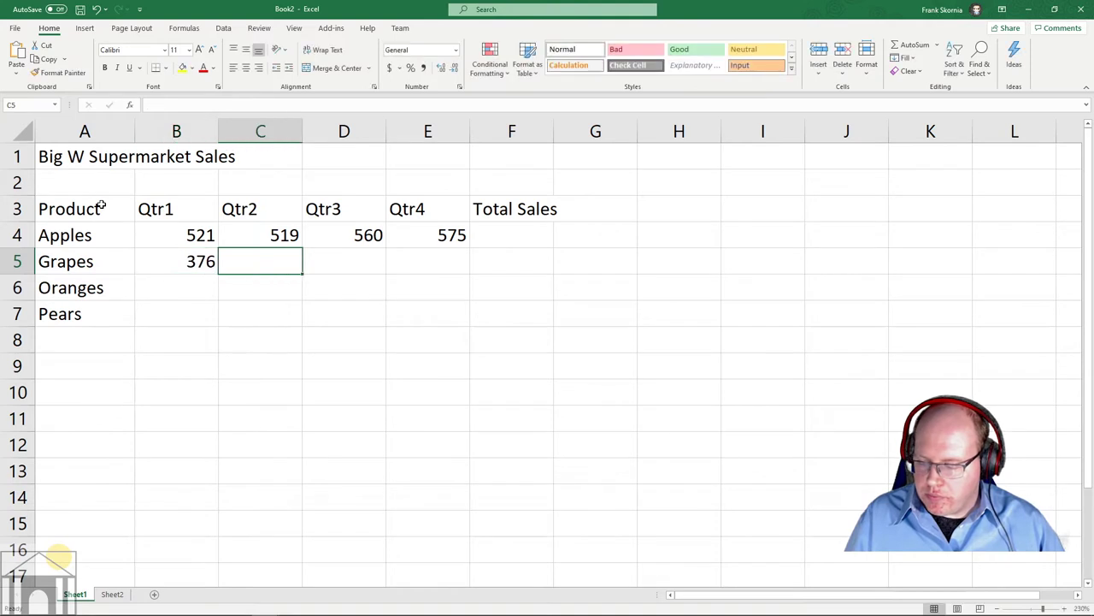
pyautogui.write('389')
pyautogui.press('Tab')
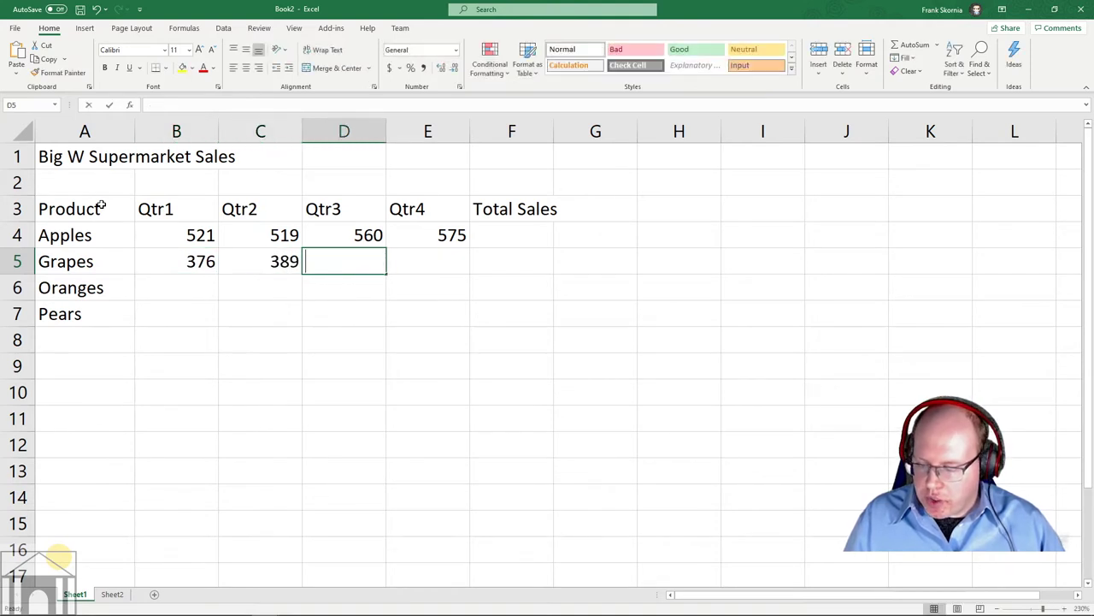
pyautogui.write('401')
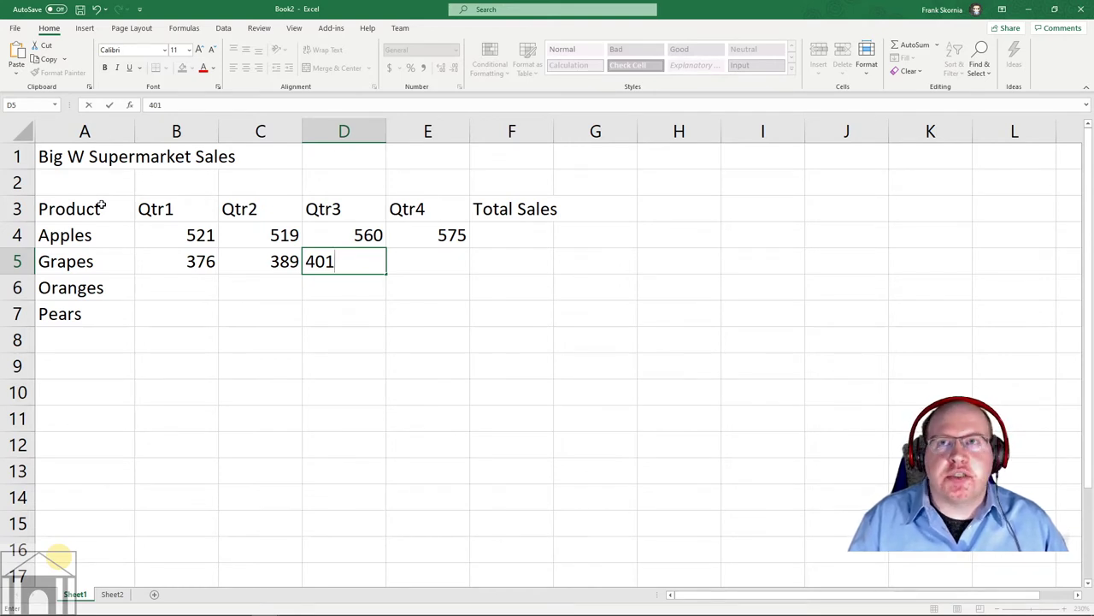
pyautogui.press('Tab')
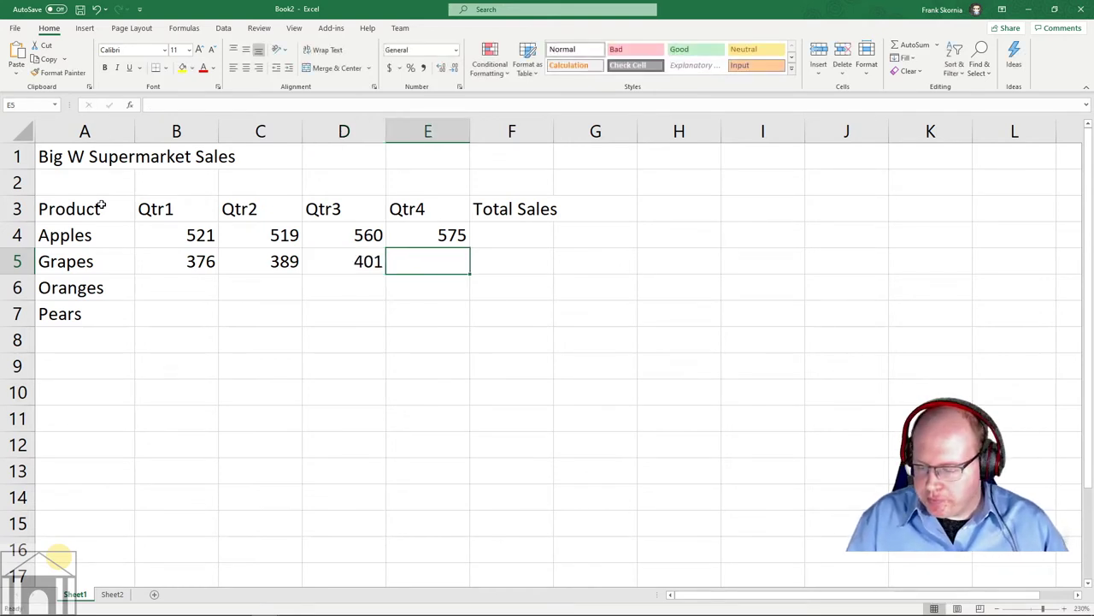
pyautogui.write('410')
pyautogui.press('Return')
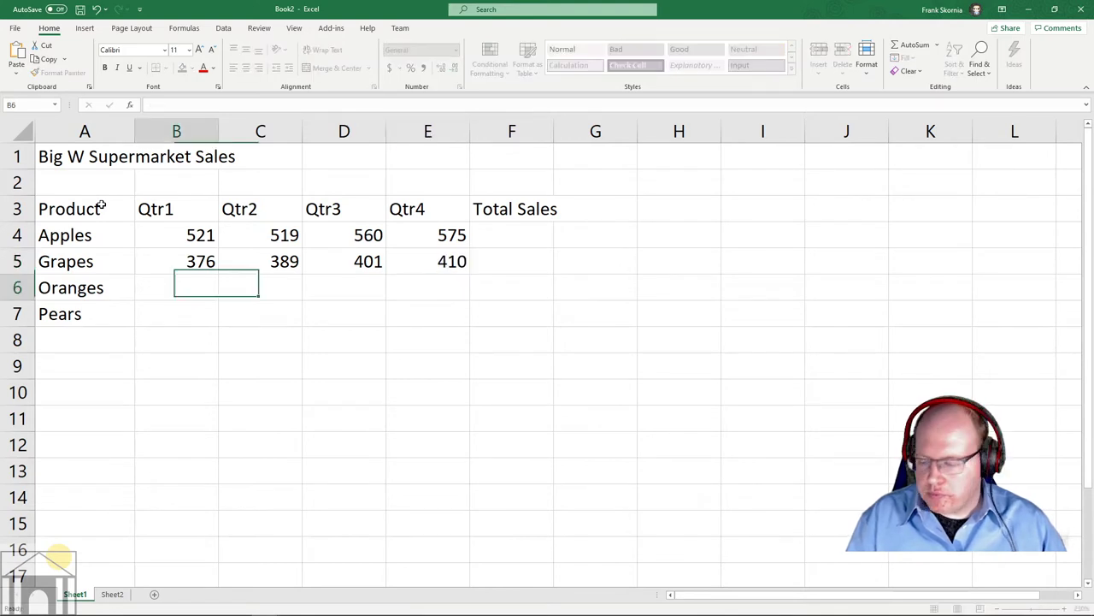
# - Enter the Oranges quarterly figures 300, 325, 350 and 378
pyautogui.write('300')
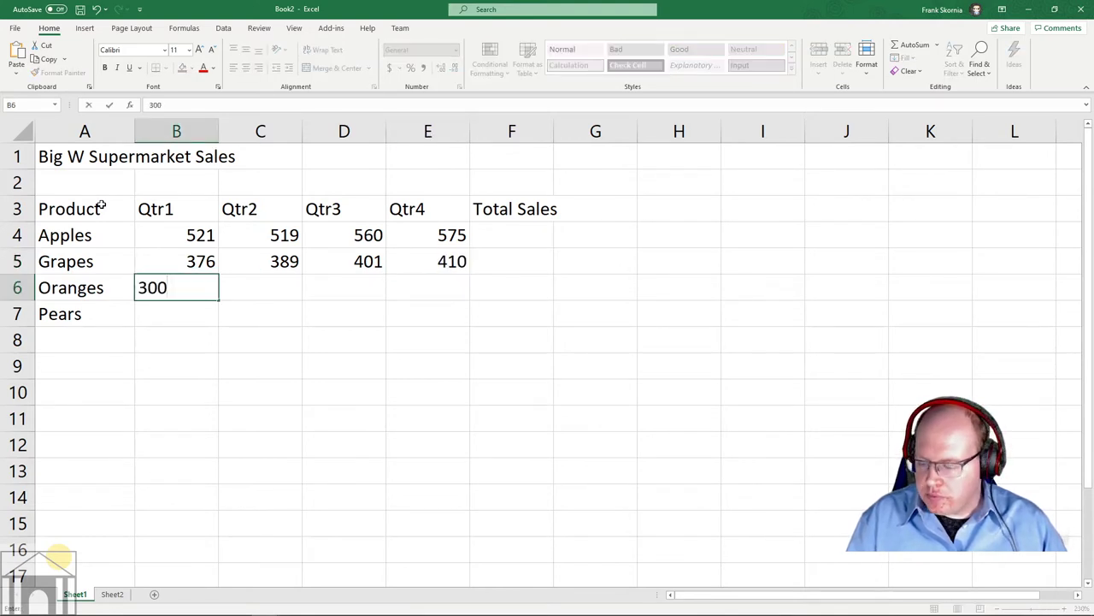
pyautogui.press('Tab')
pyautogui.write('325')
pyautogui.press('Tab')
pyautogui.write('350')
pyautogui.press('Tab')
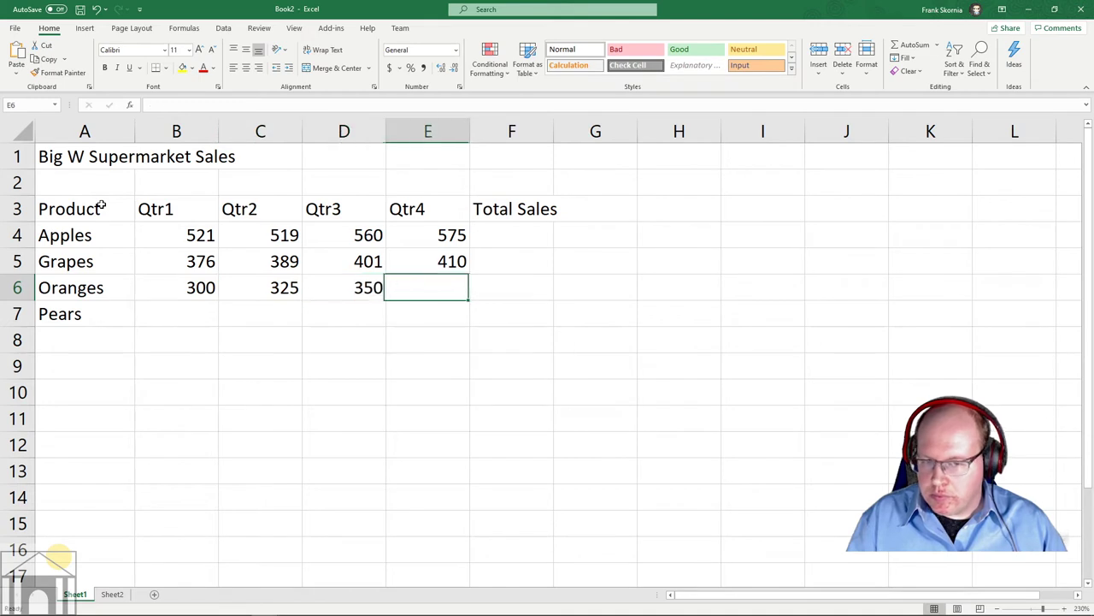
pyautogui.write('378')
pyautogui.press('Return')
# - Enter the Pears quarterly figures 235, 240, 215 and 228
pyautogui.write('235')
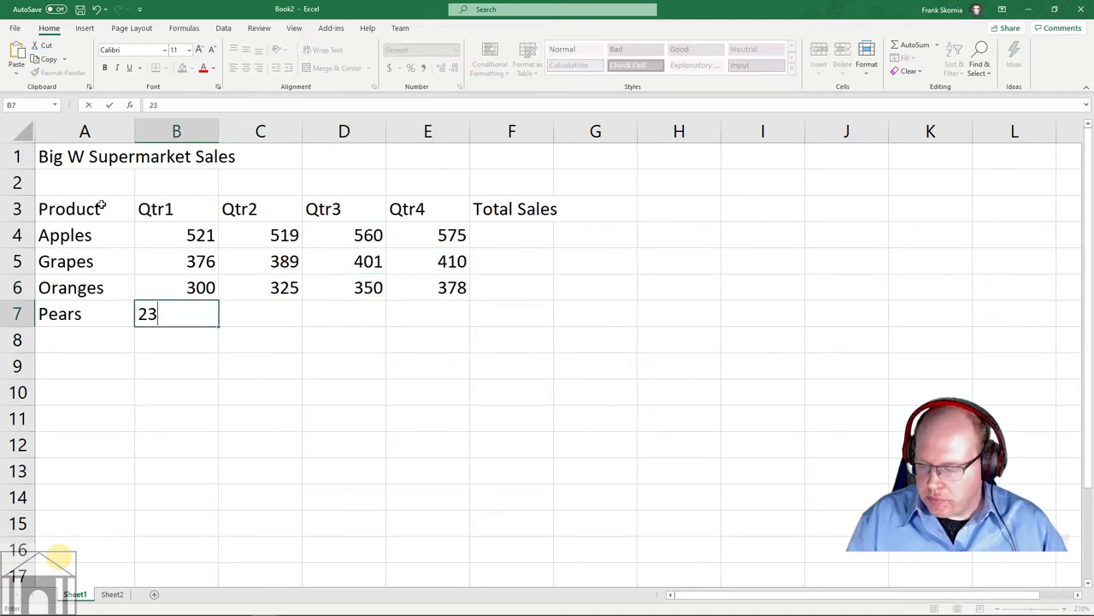
pyautogui.press('Tab')
pyautogui.write('240')
pyautogui.press('Tab')
pyautogui.write('215')
pyautogui.press('Tab')
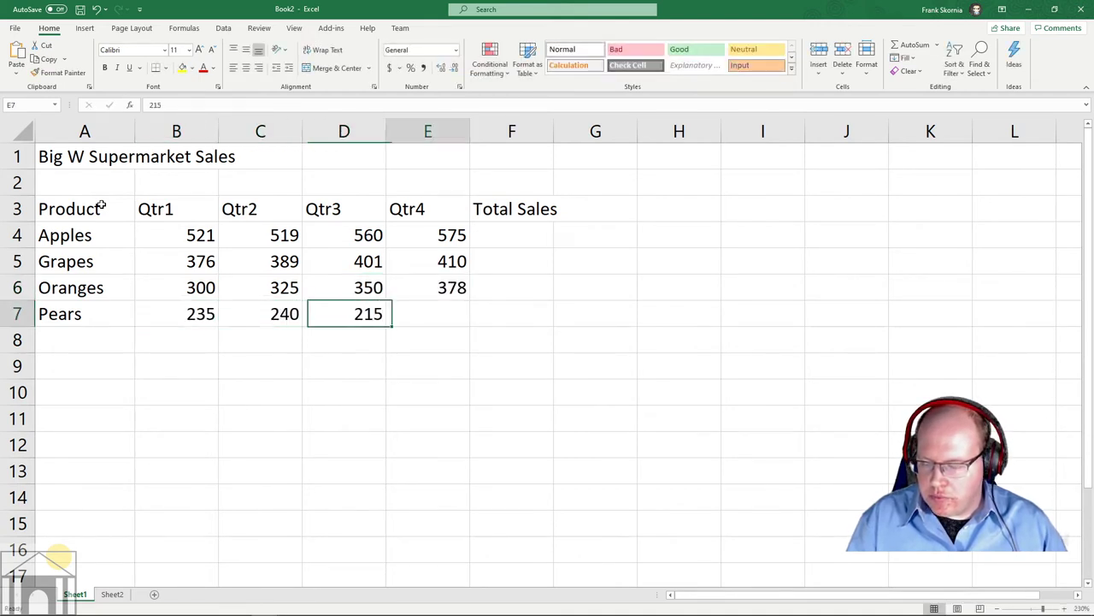
pyautogui.write('228')
pyautogui.press('Return')
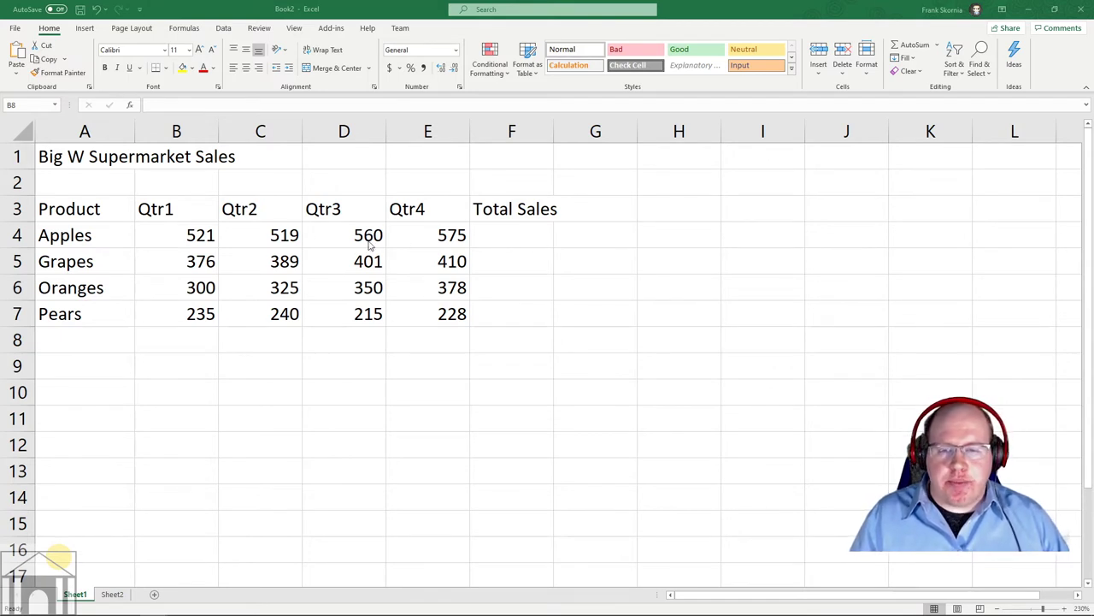
pyautogui.click(516, 234)
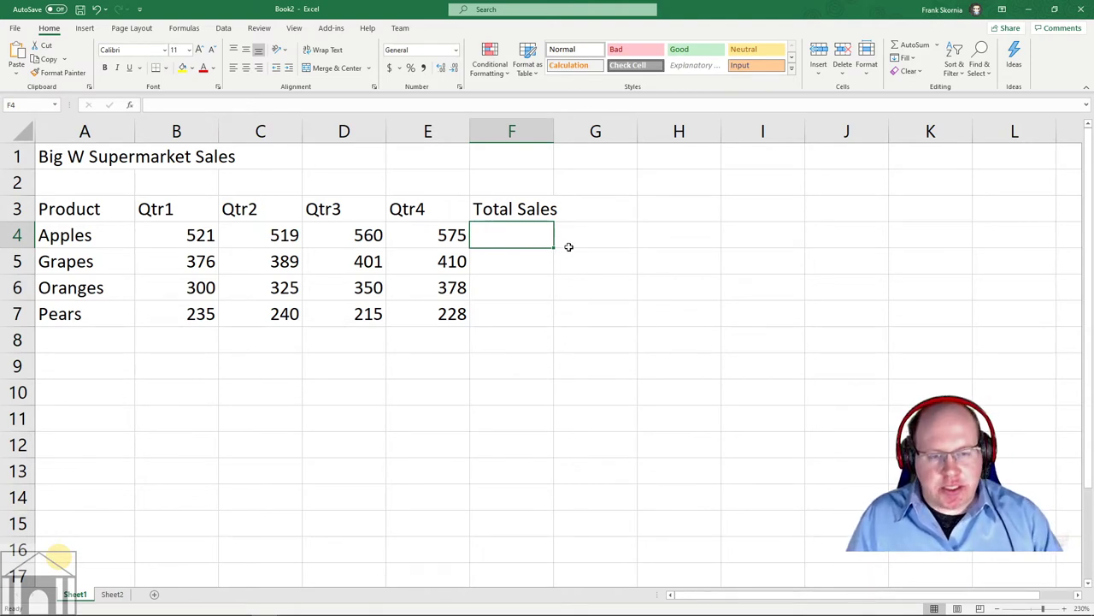
# - Begin the F4 formula as =SUM( with the stray 521 removed
pyautogui.write('=')
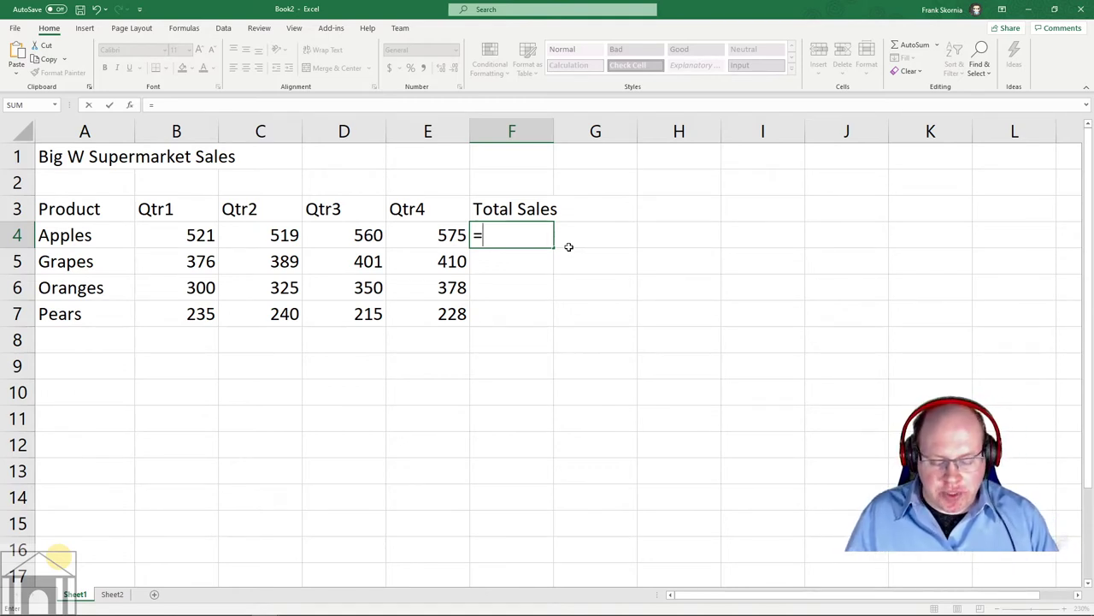
pyautogui.write('SUM')
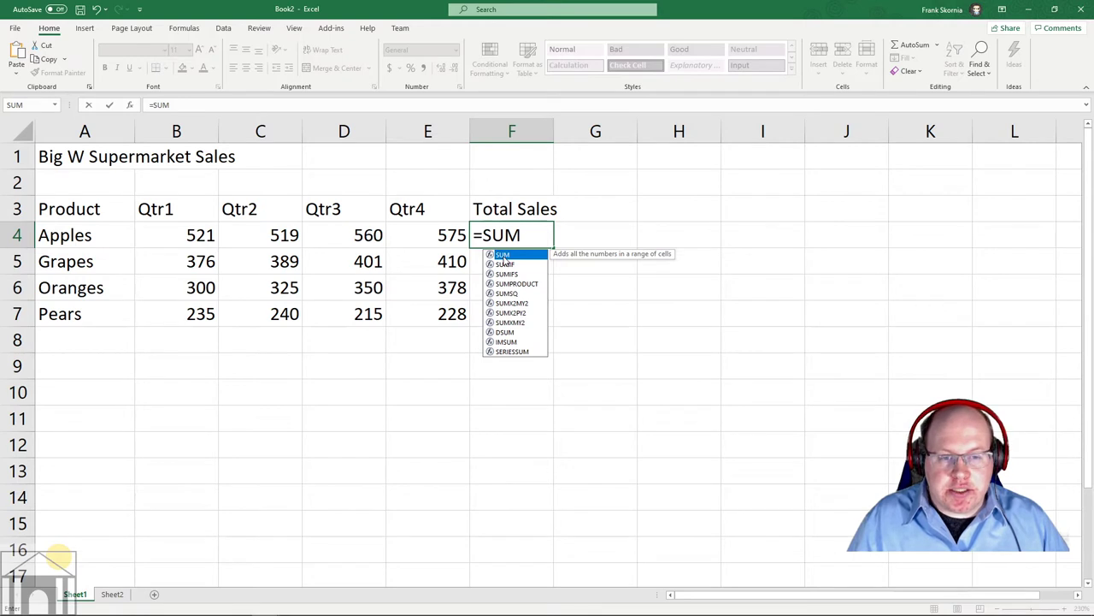
pyautogui.write('(')
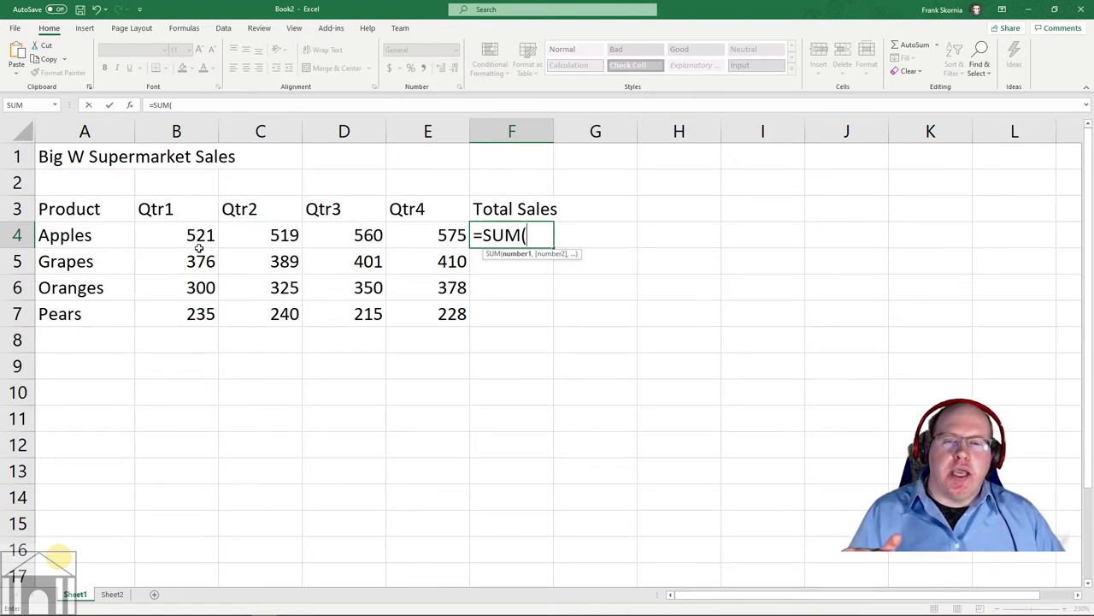
pyautogui.write('521')
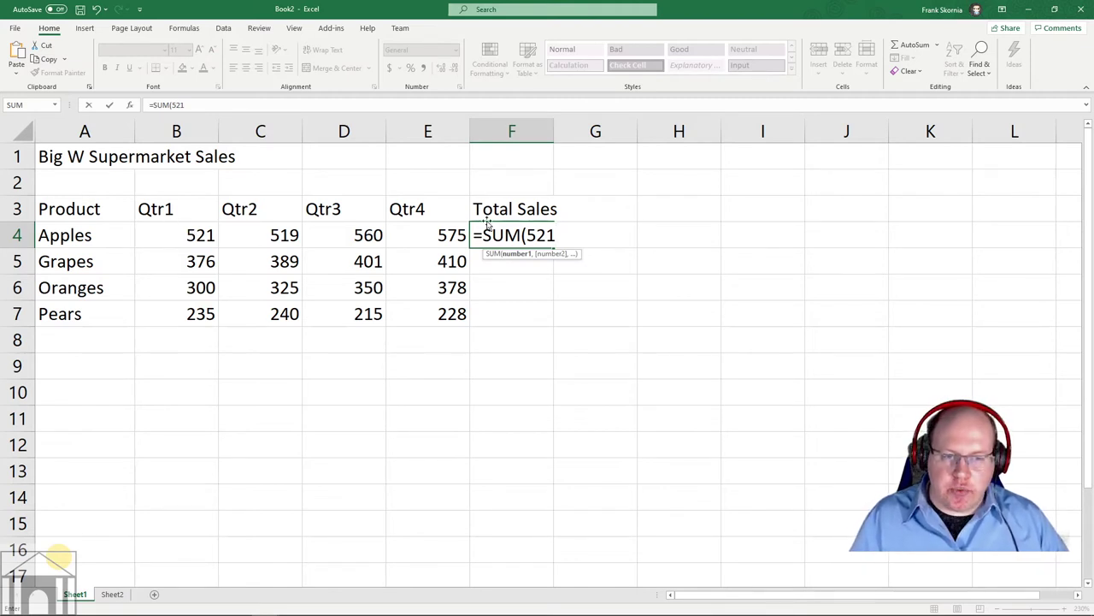
pyautogui.press('BackSpace')
pyautogui.press('BackSpace')
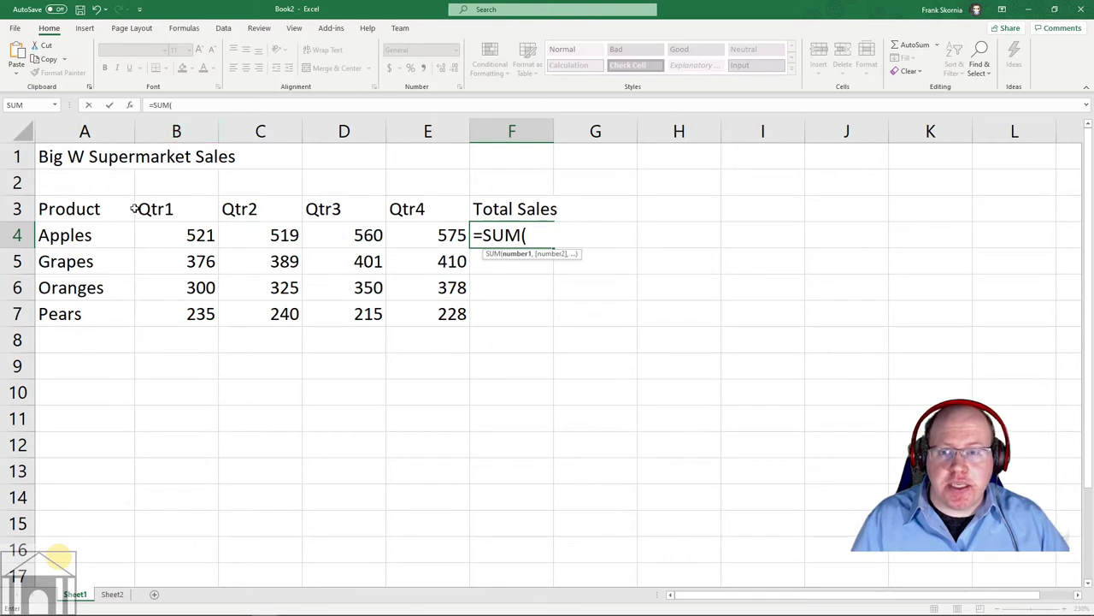
# - Complete F4 as =SUM(B4,C4,D4,E4) so the Apples total reads 2175
pyautogui.write('B')
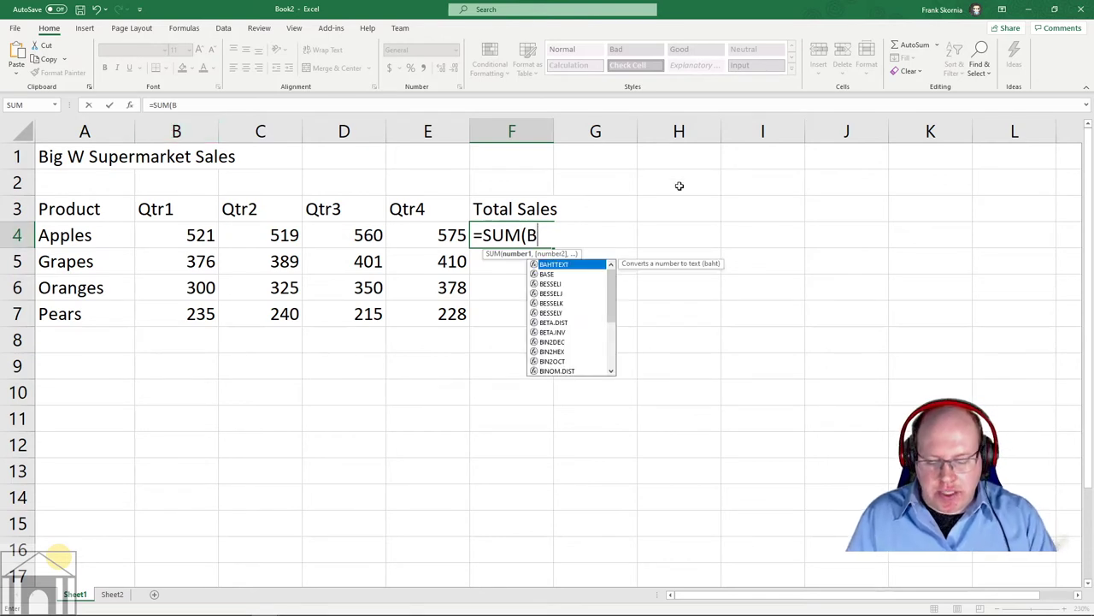
pyautogui.write('4')
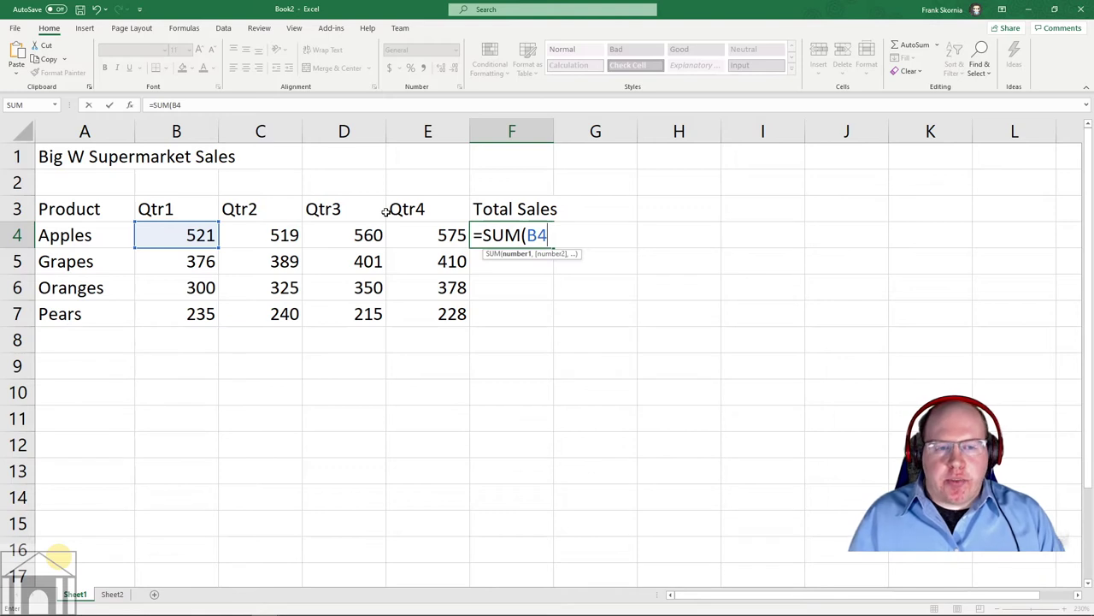
pyautogui.write(',')
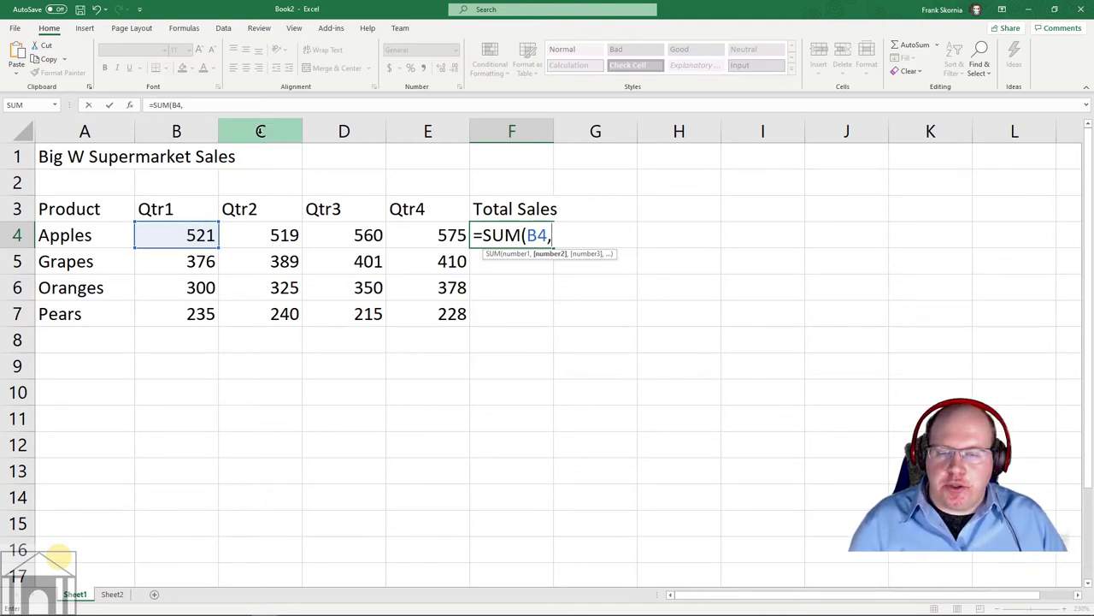
pyautogui.write('C')
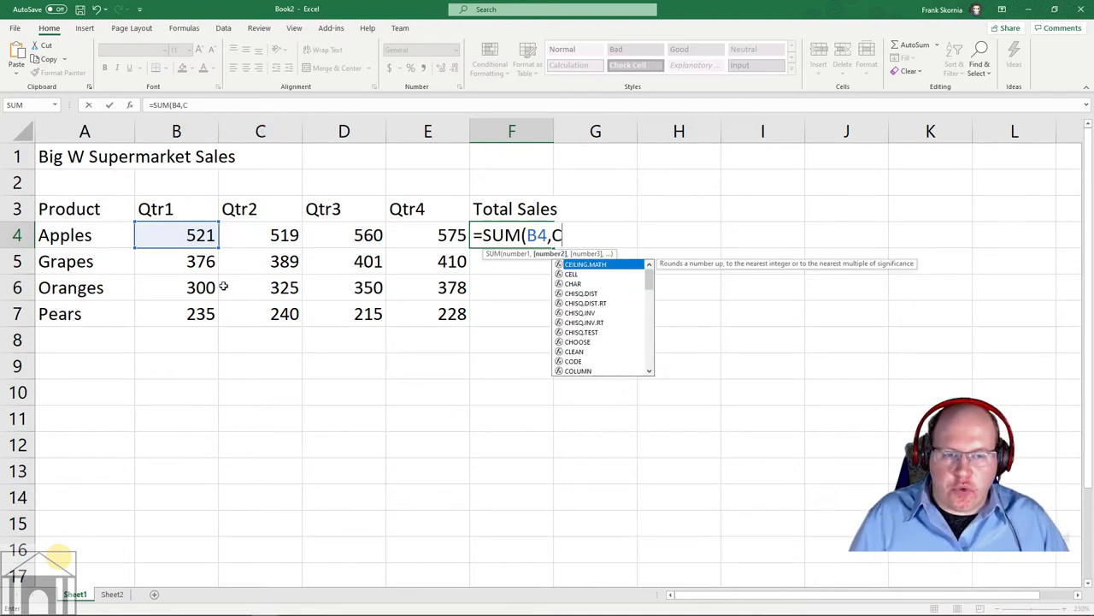
pyautogui.write('4')
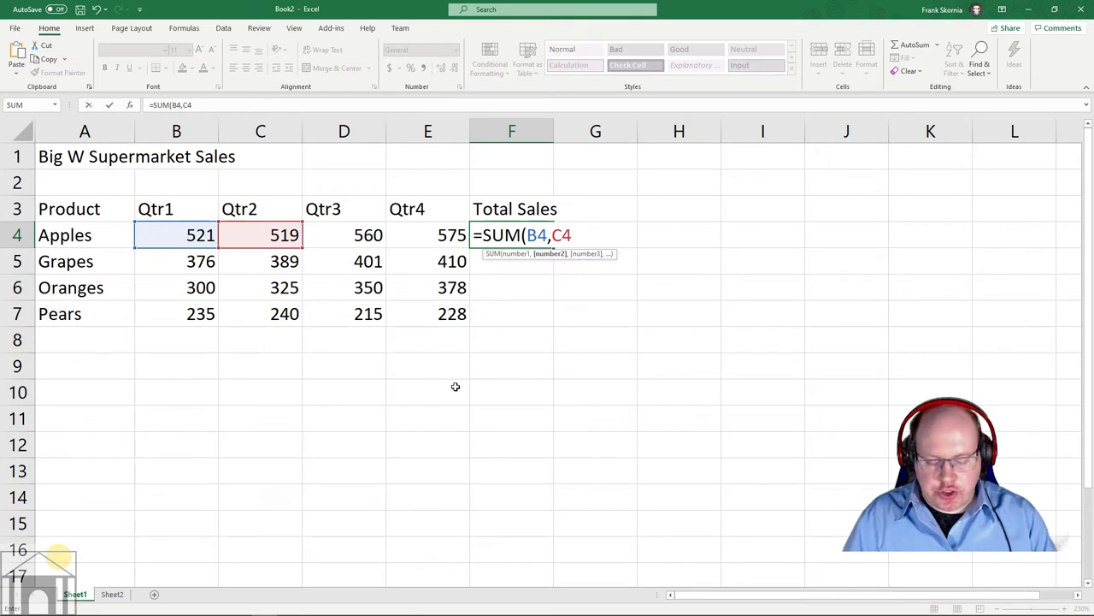
pyautogui.write(',D')
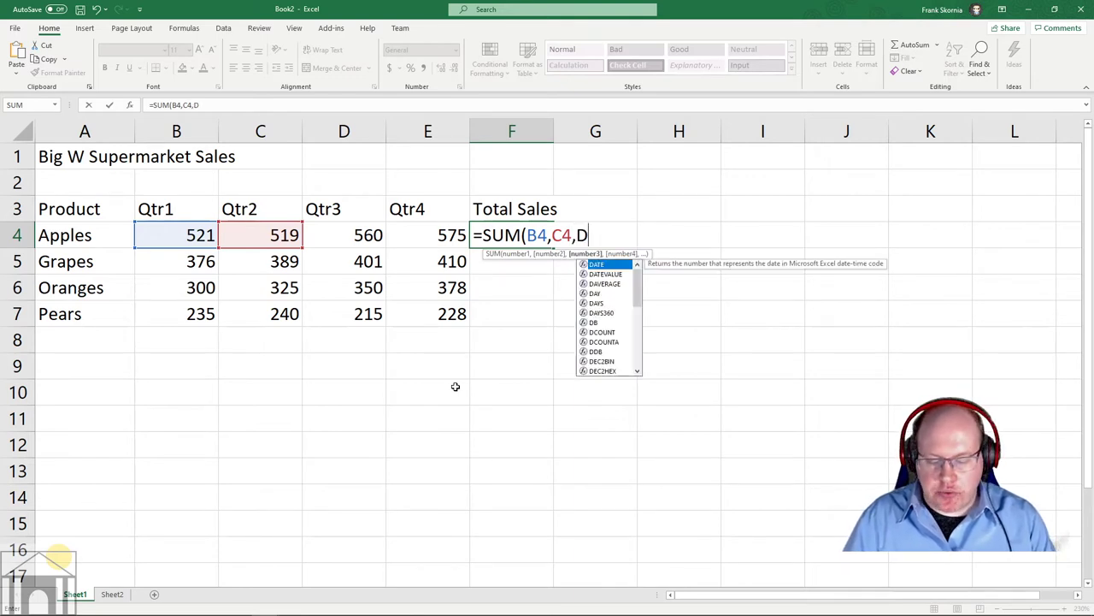
pyautogui.write('4,')
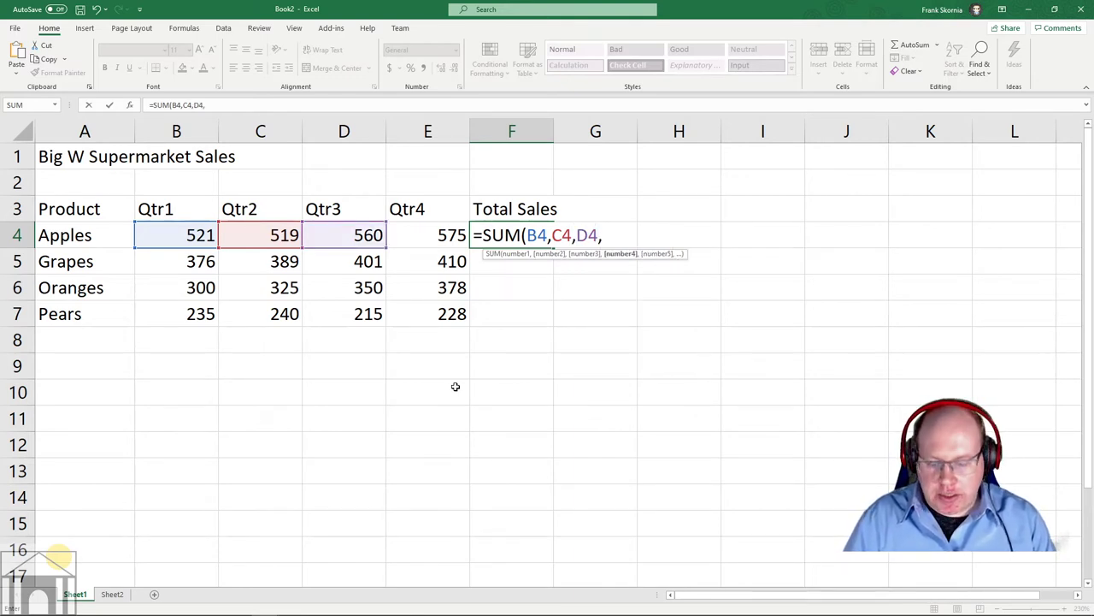
pyautogui.write('E4')
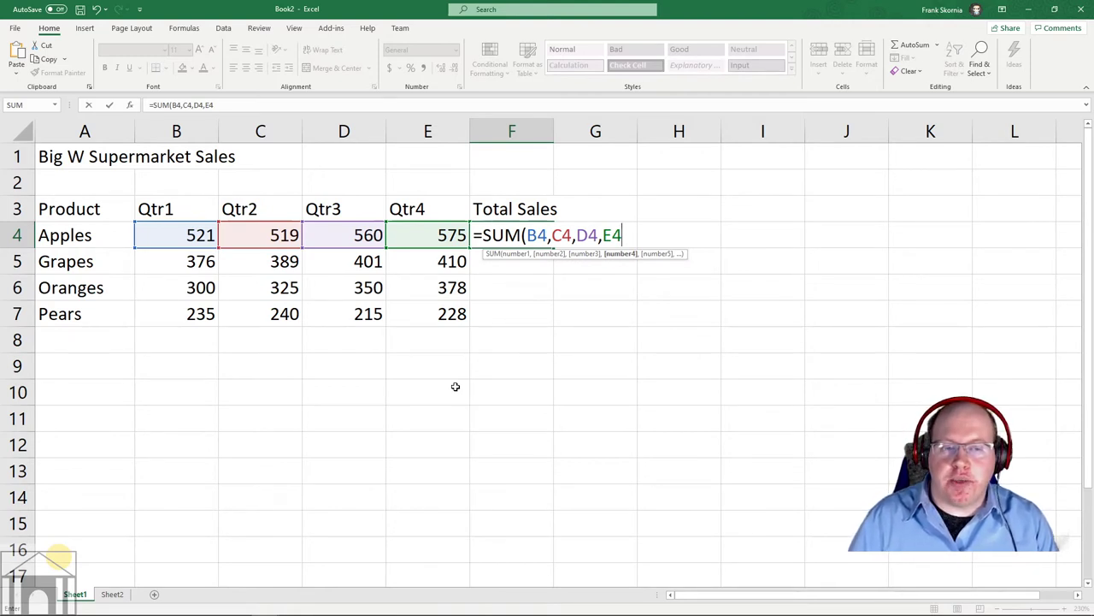
pyautogui.write(')')
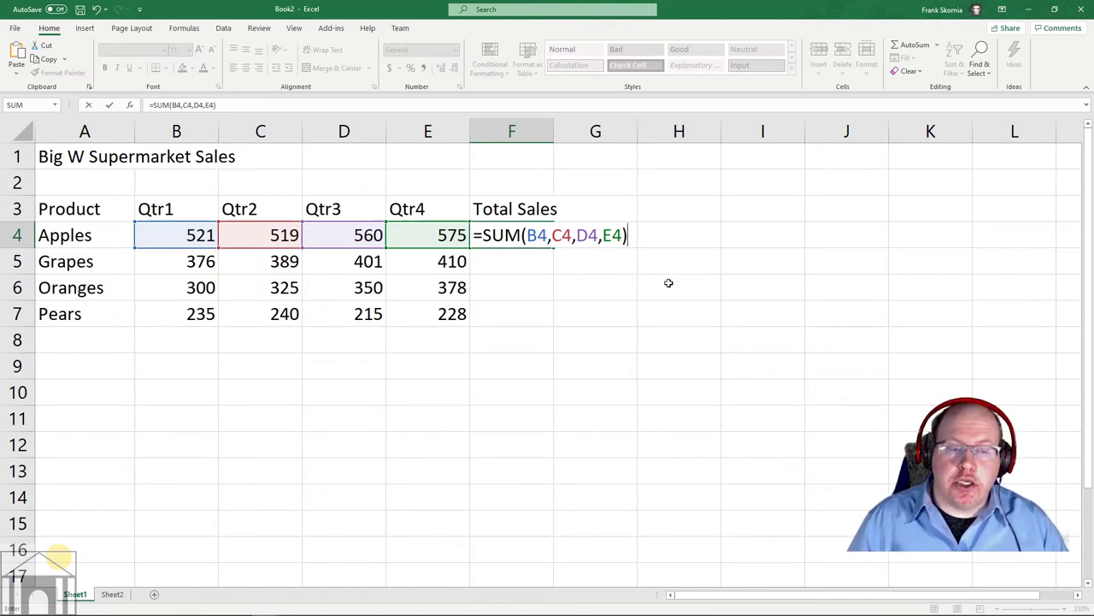
pyautogui.press('Return')
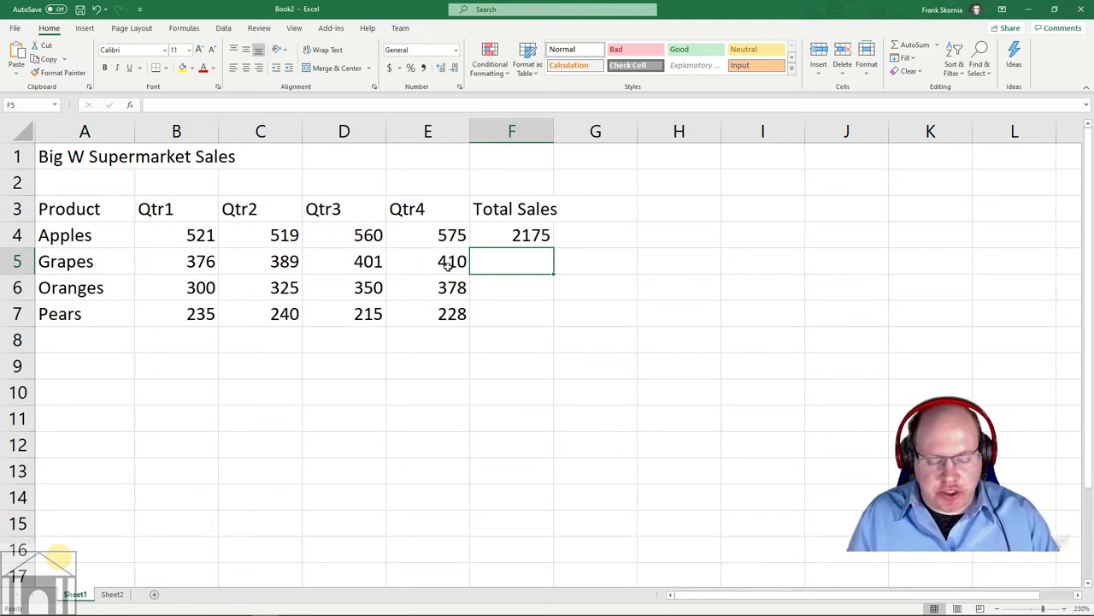
# - Enter =SUM(B5:E5) in F5 for a Grapes total of 1576
pyautogui.write('=')
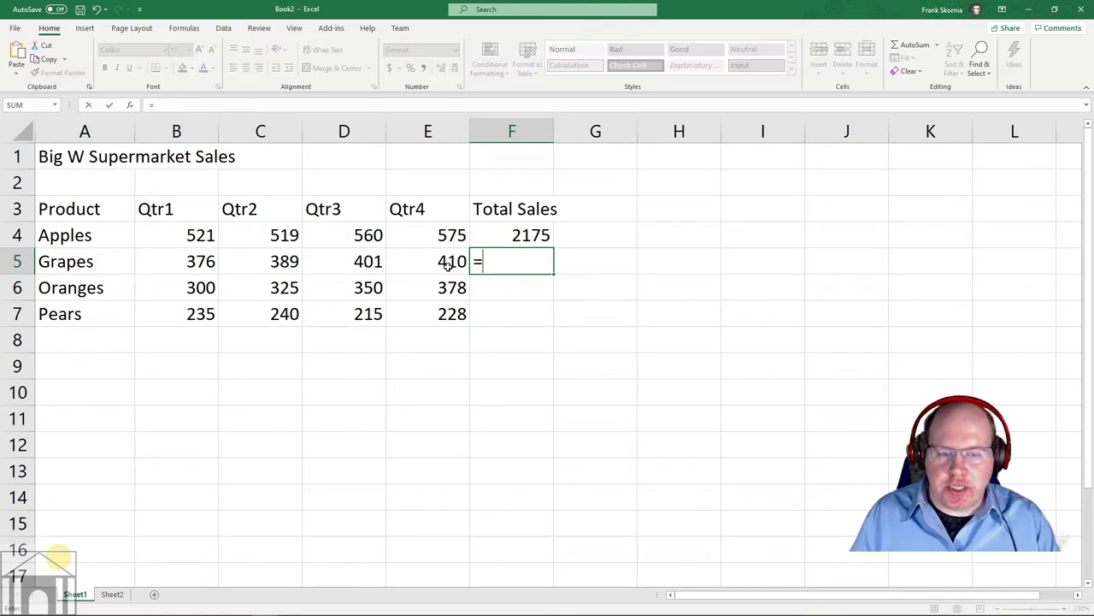
pyautogui.write('SUM(')
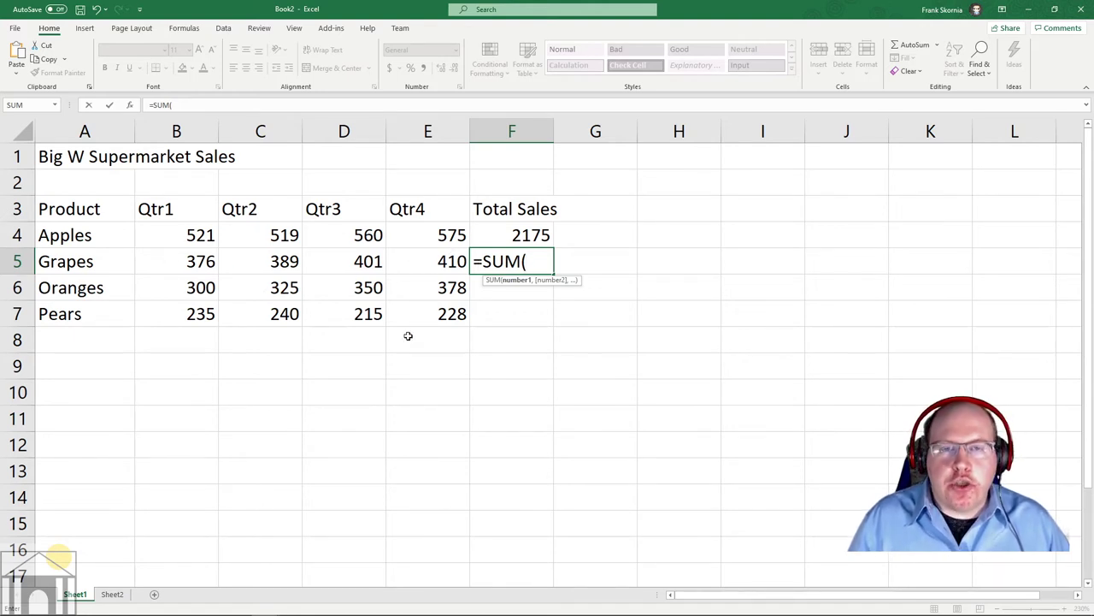
pyautogui.click(197, 251)
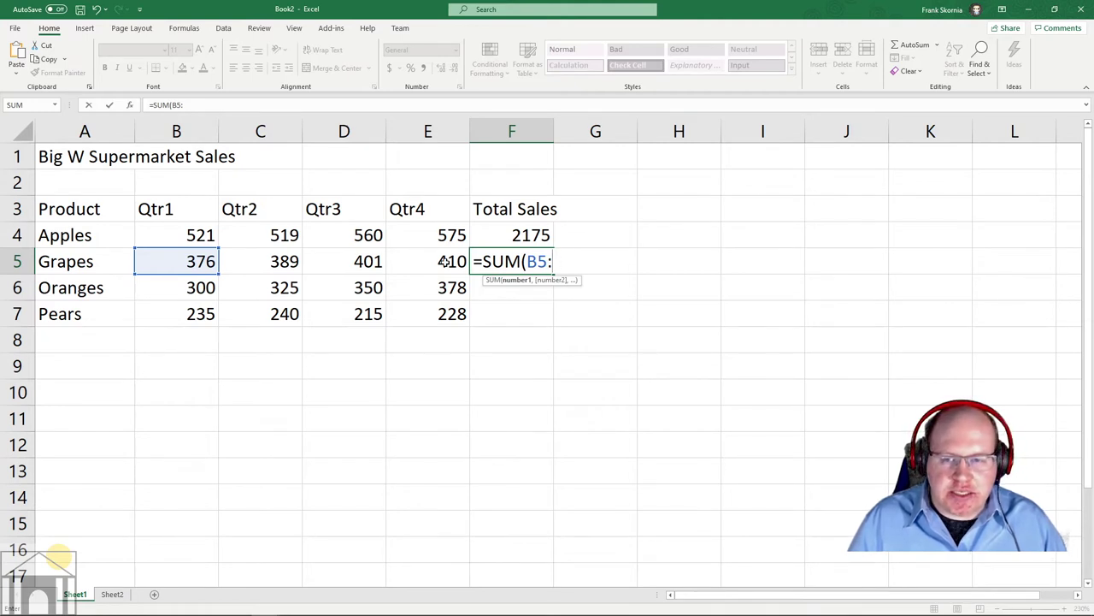
pyautogui.write('E5')
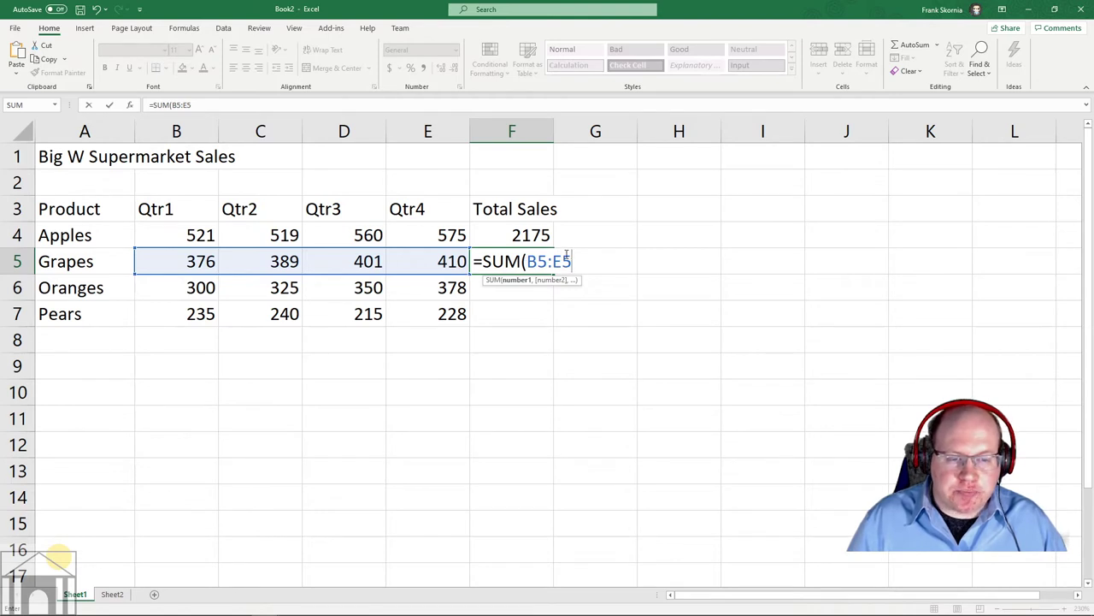
pyautogui.write(')')
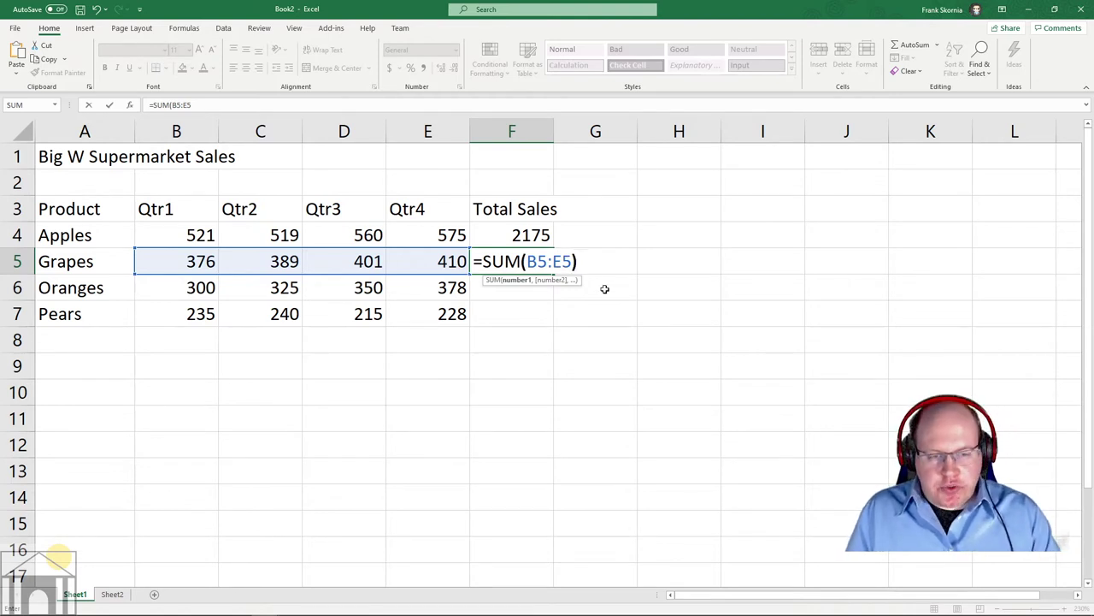
pyautogui.hotkey('ctrl', 'Return')
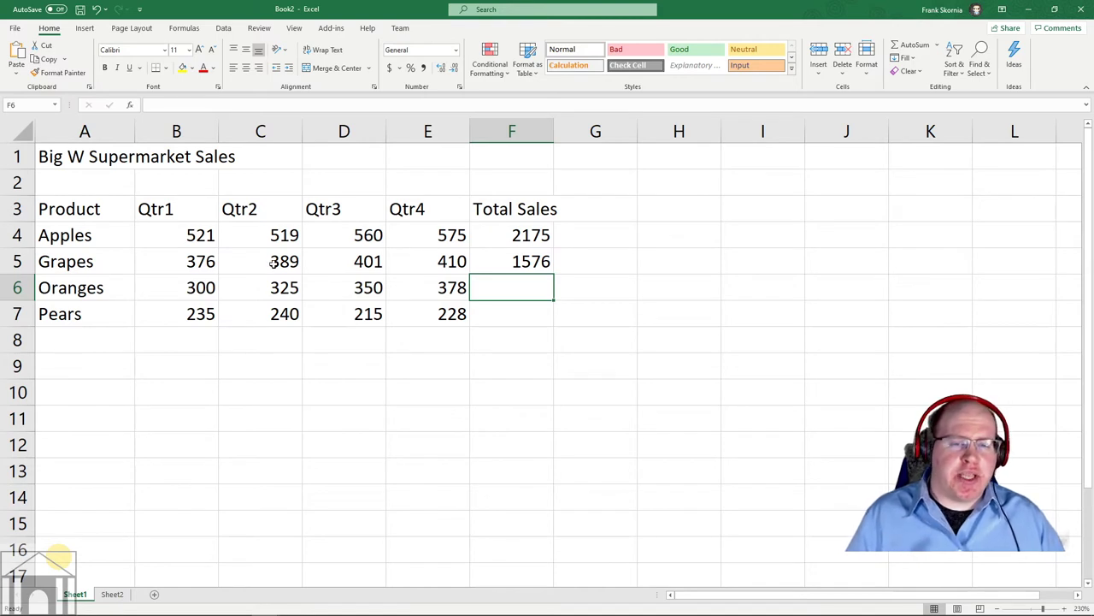
pyautogui.click(583, 237)
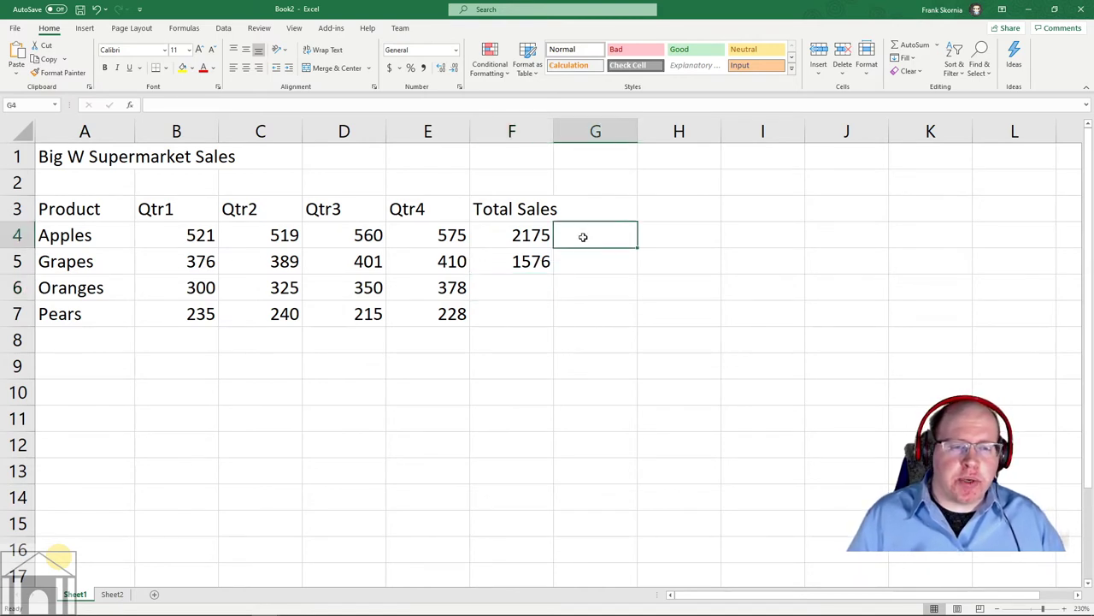
pyautogui.click(508, 234)
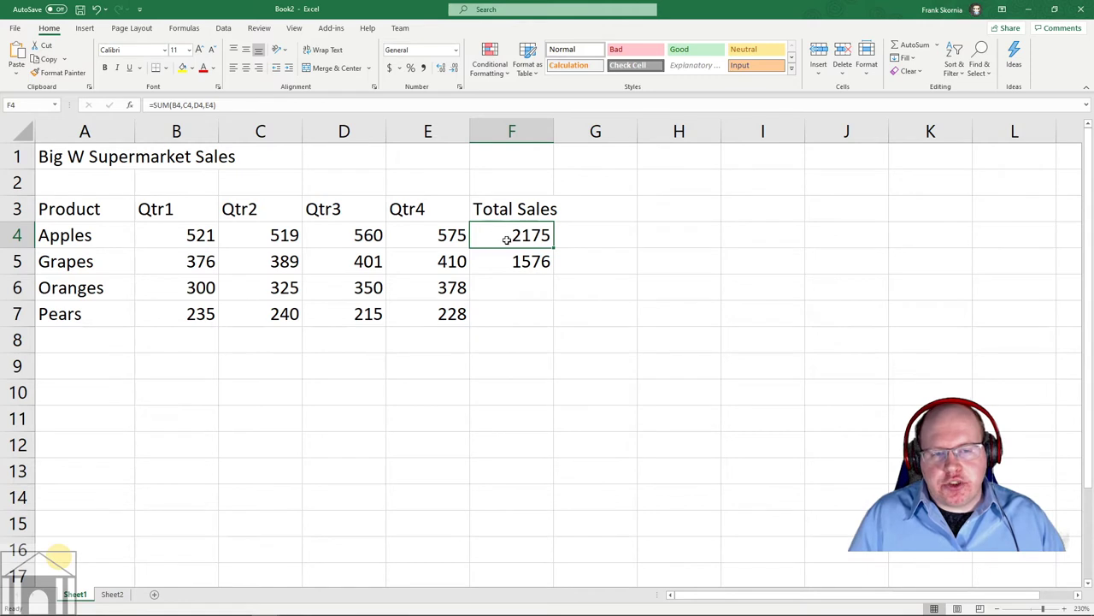
pyautogui.doubleClick(522, 234)
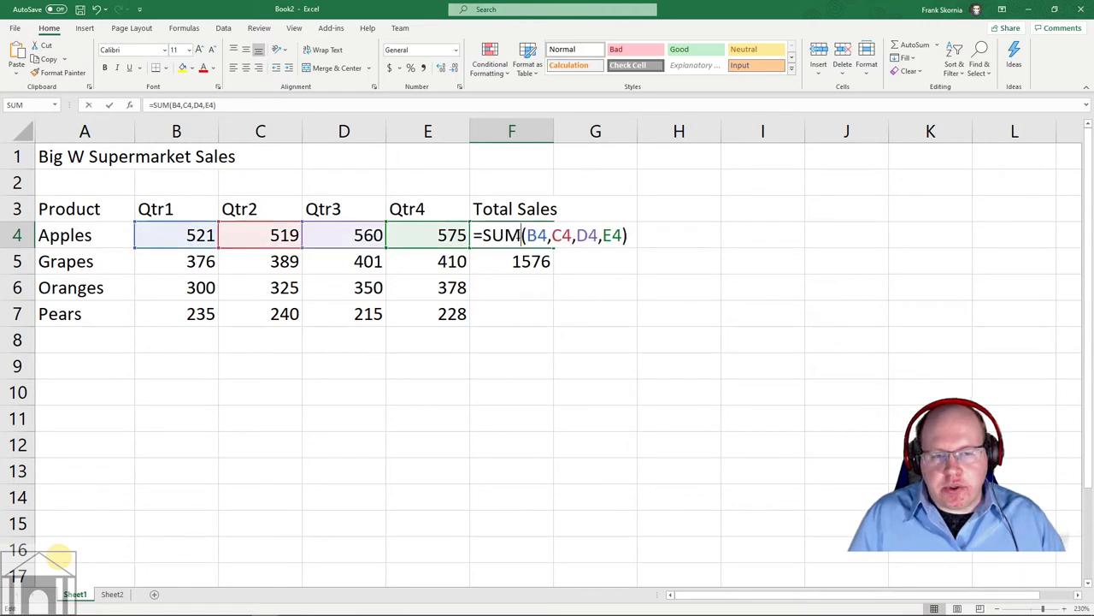
pyautogui.click(579, 214)
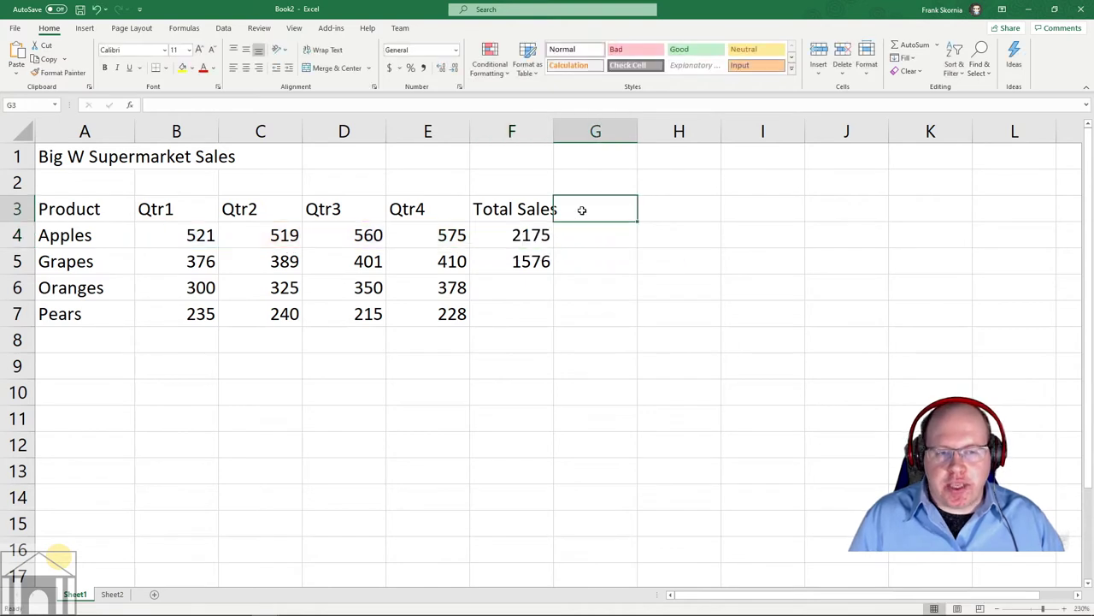
pyautogui.click(589, 233)
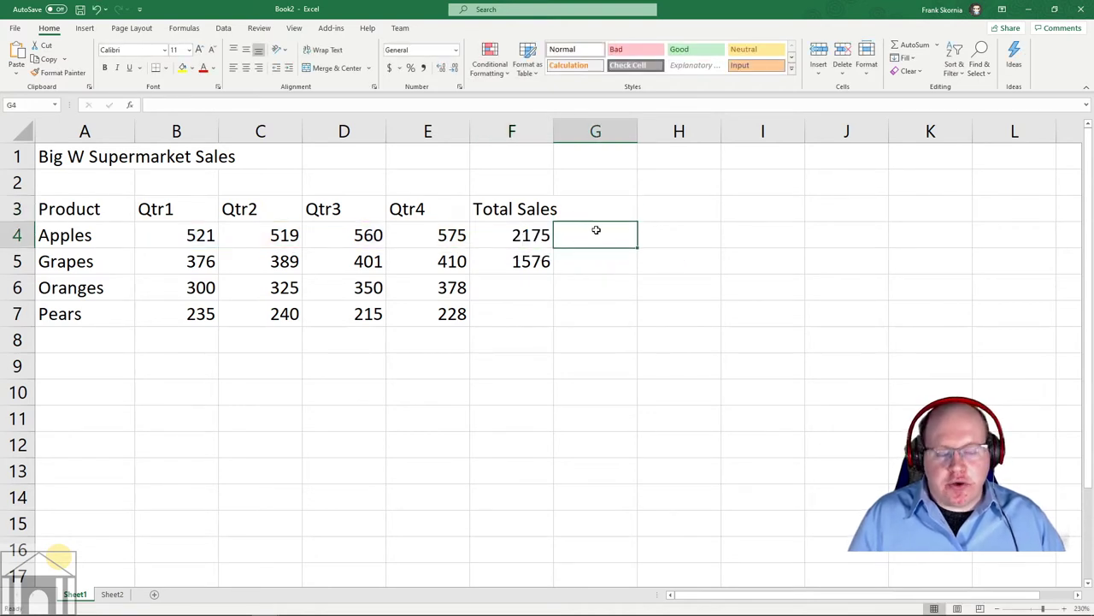
pyautogui.write('=')
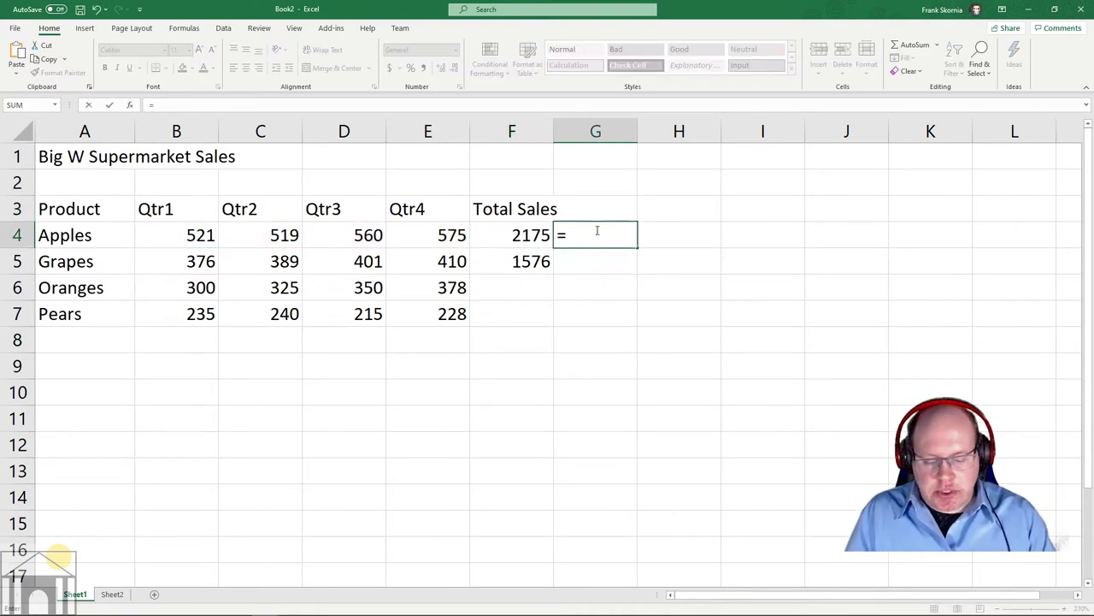
pyautogui.write('SUM(')
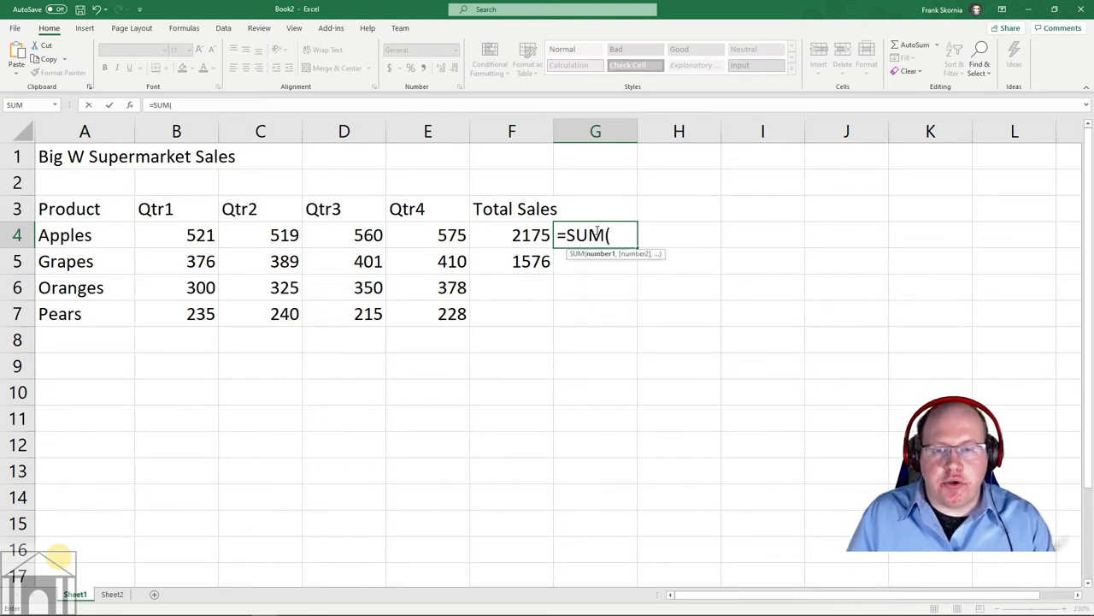
pyautogui.write('B4')
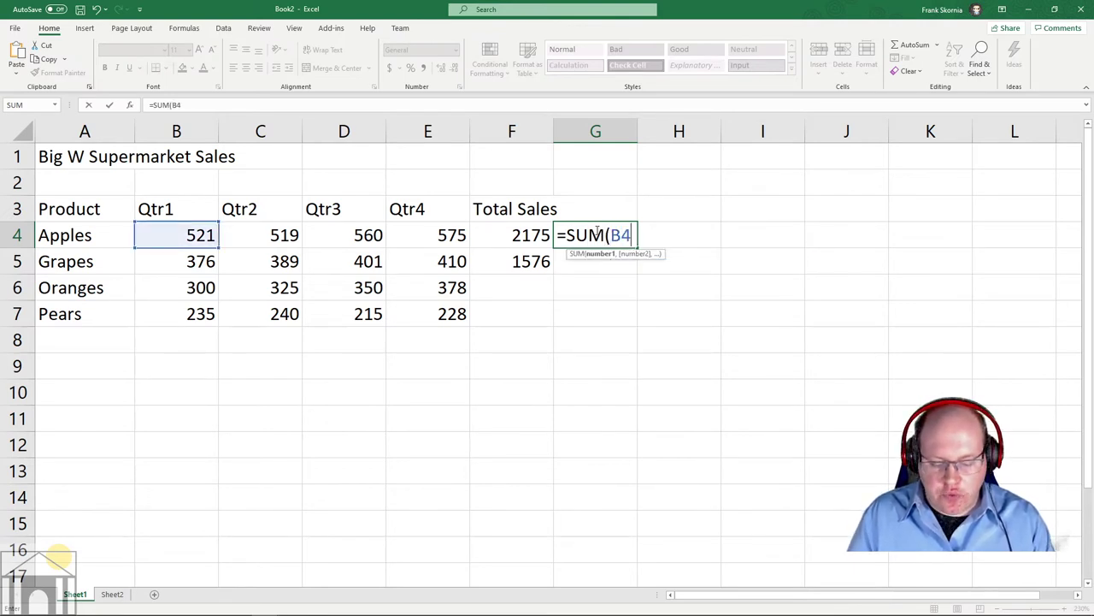
pyautogui.write(':')
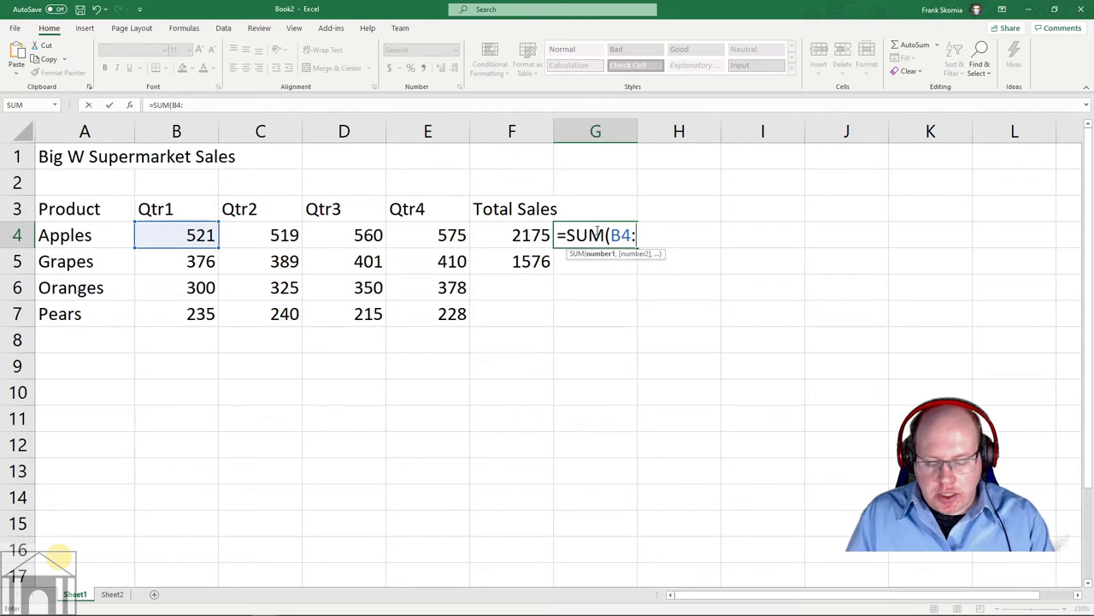
pyautogui.write('E')
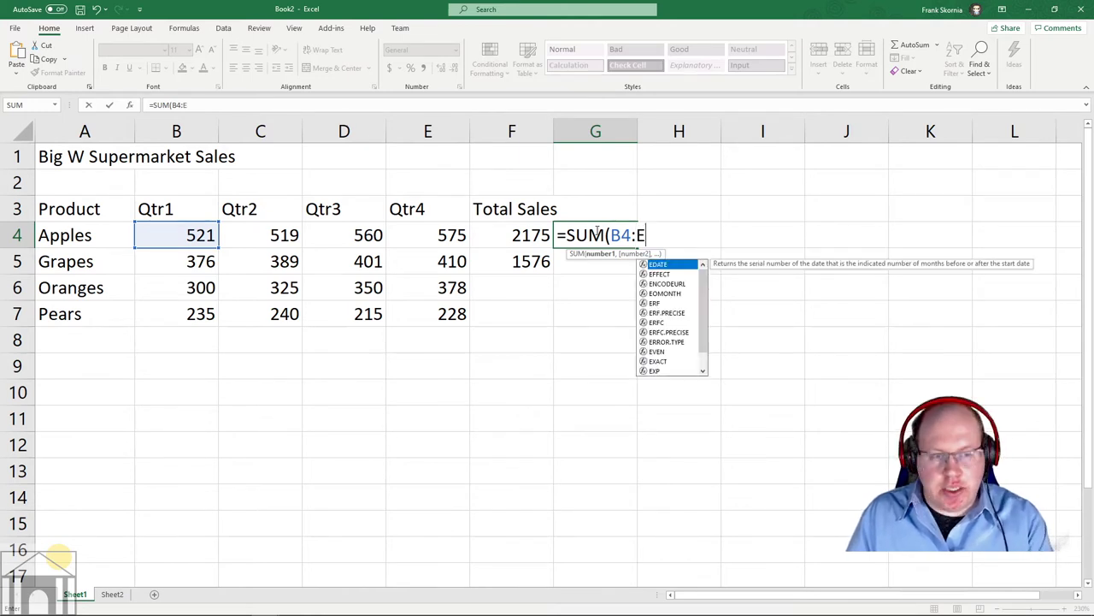
pyautogui.write('4)')
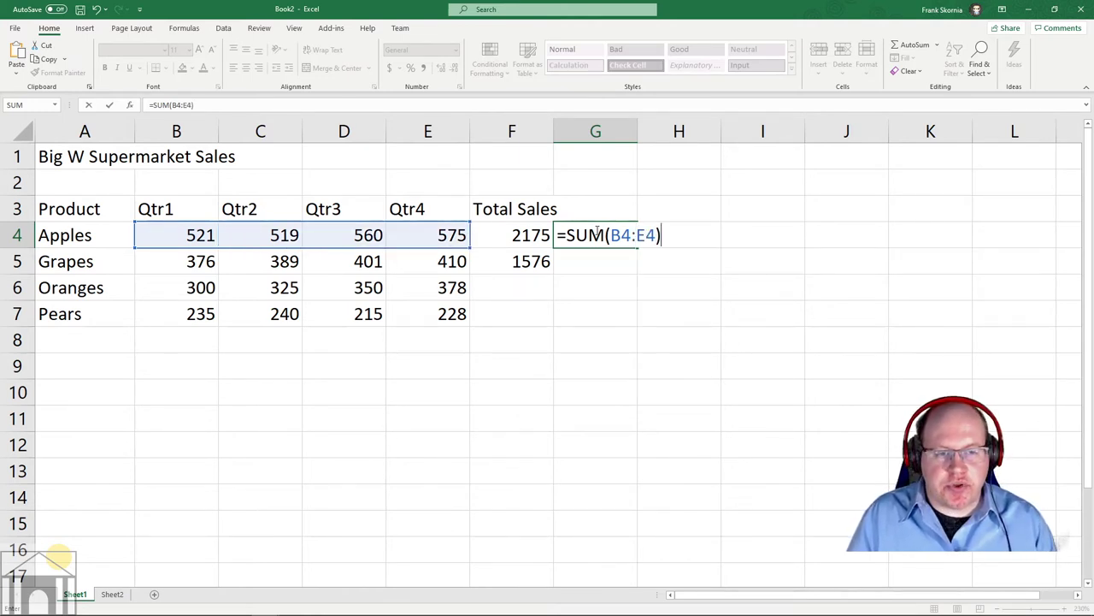
pyautogui.press('Return')
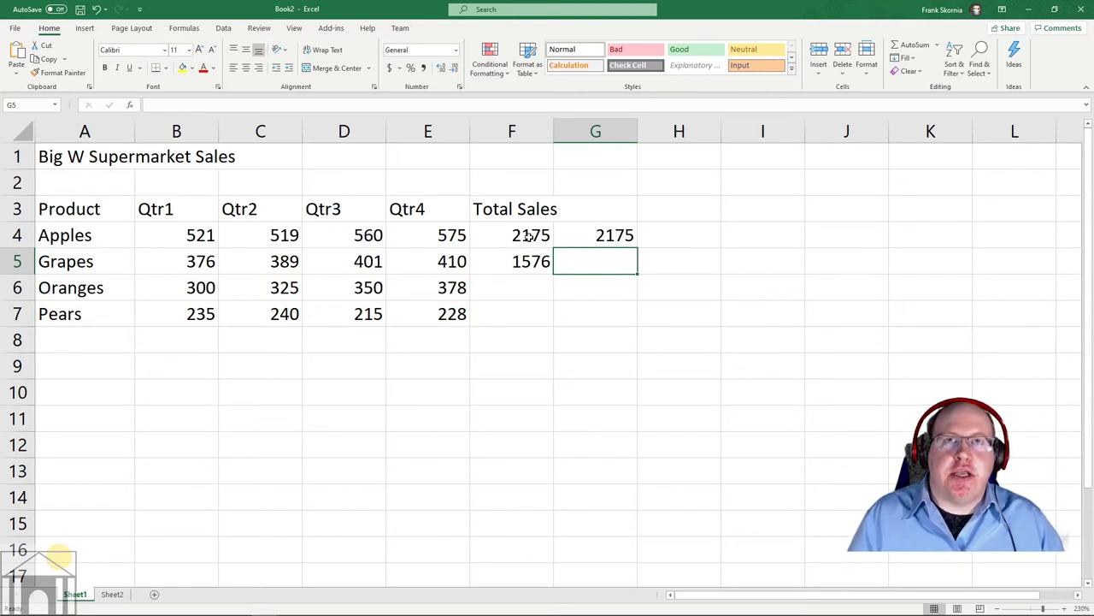
pyautogui.click(585, 234)
pyautogui.press('Delete')
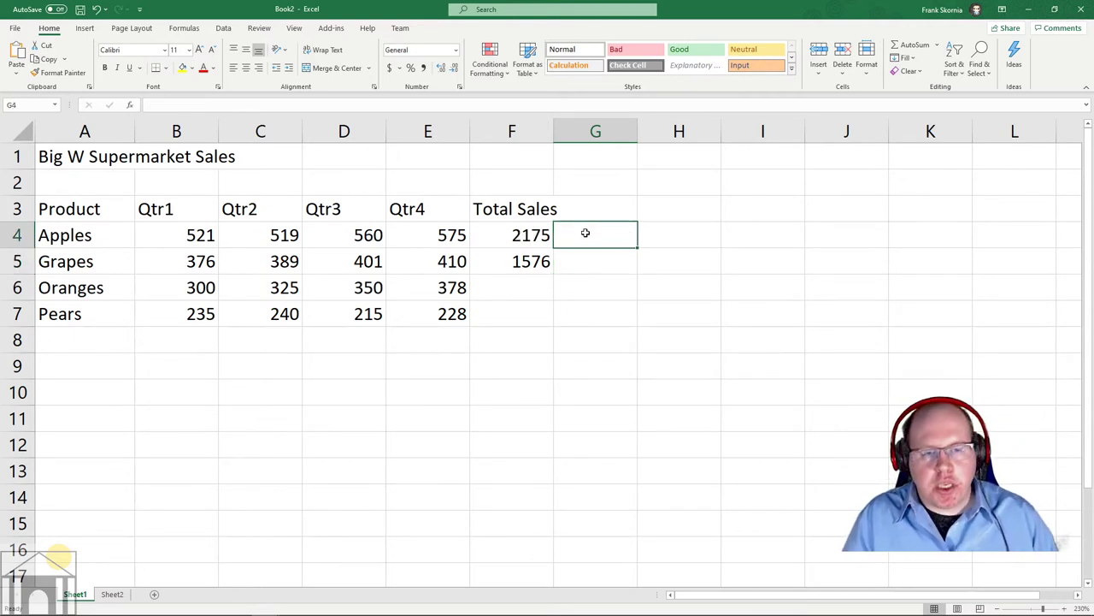
# - Enter =SUM(B6:E6) in F6 and =SUM(B7:E7) in F7, giving 1353 and 918
pyautogui.click(521, 280)
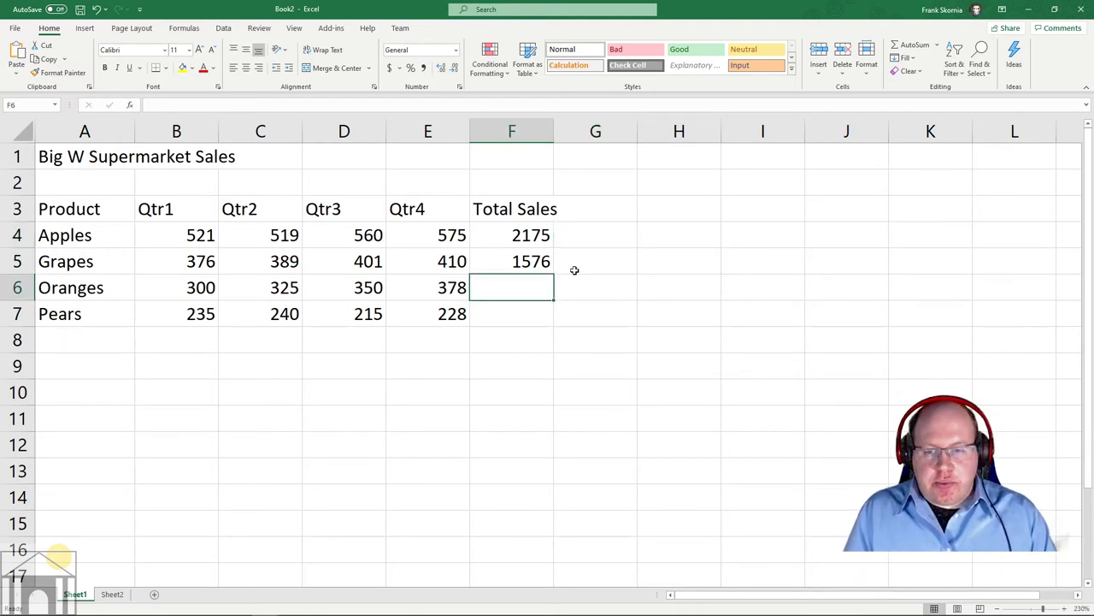
pyautogui.write('=SUM')
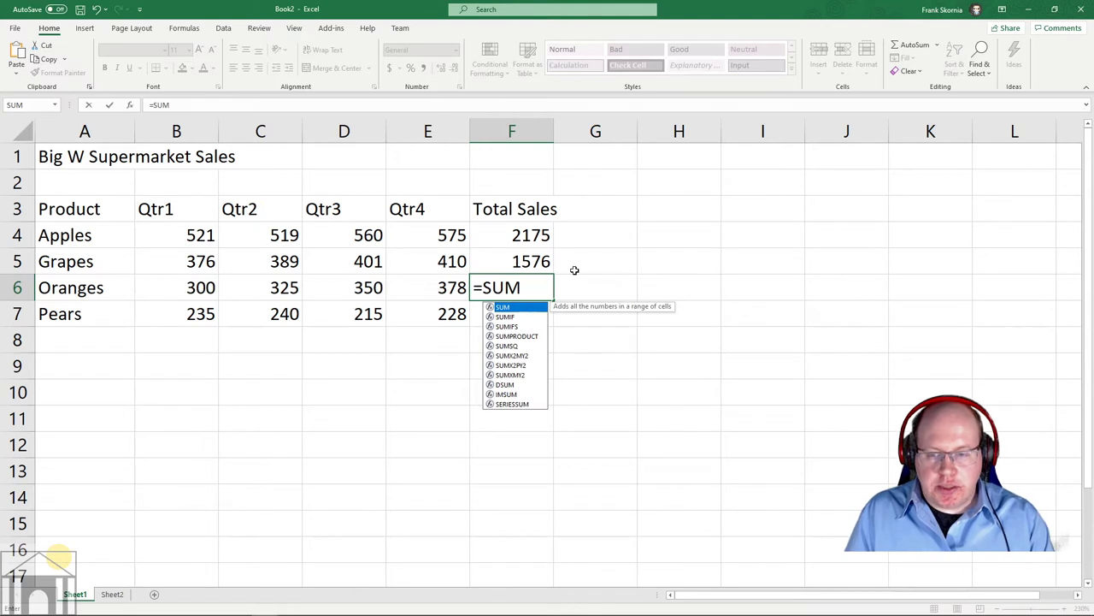
pyautogui.write('(')
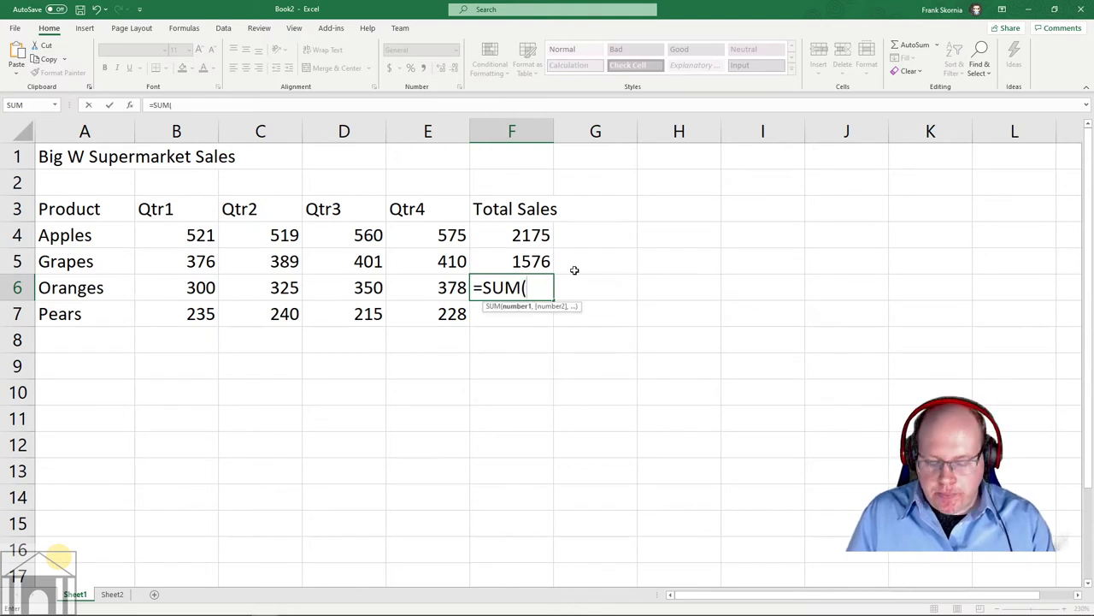
pyautogui.write('B6:')
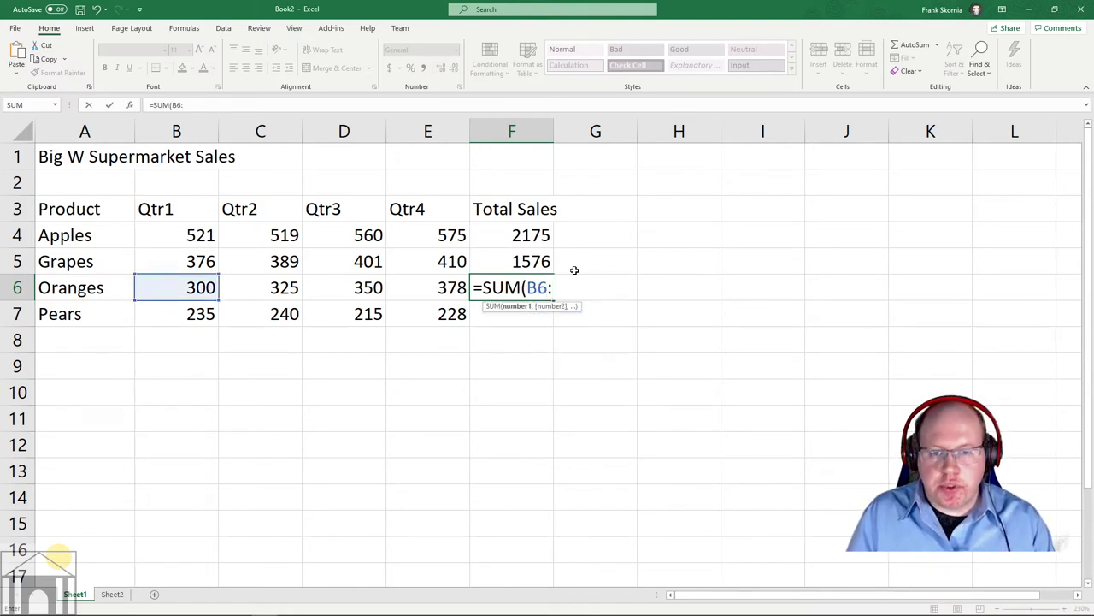
pyautogui.write('E^)')
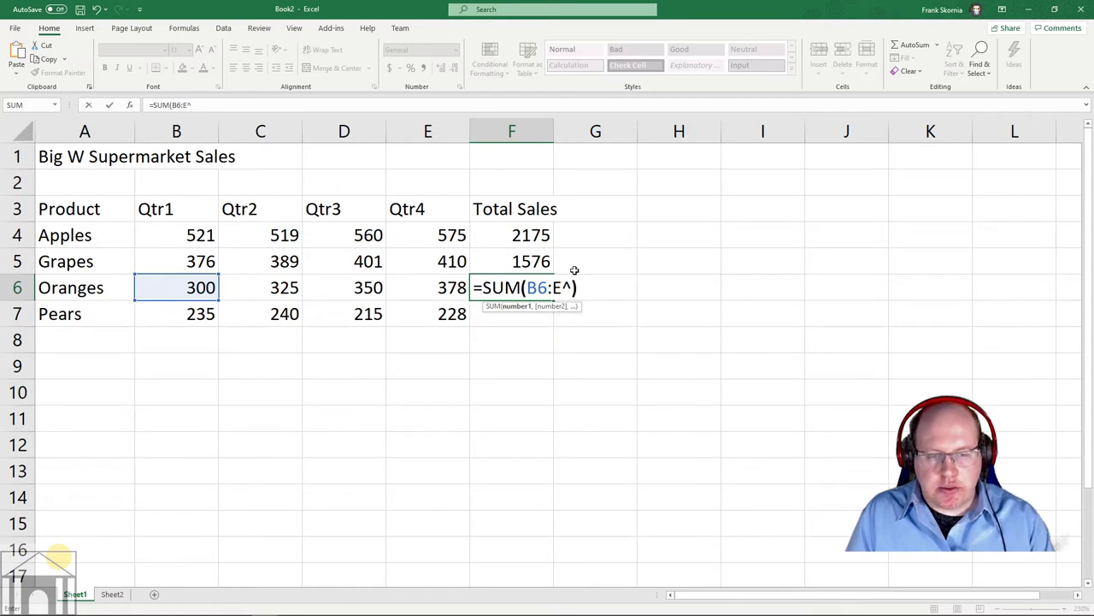
pyautogui.press('BackSpace')
pyautogui.press('BackSpace')
pyautogui.write('6)')
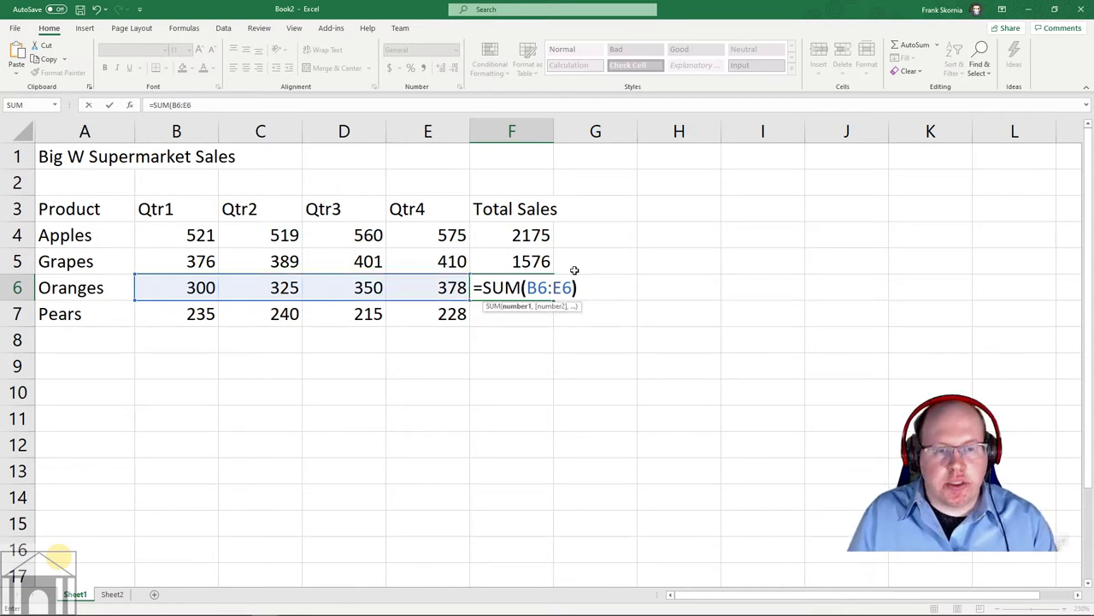
pyautogui.press('Return')
pyautogui.write('=')
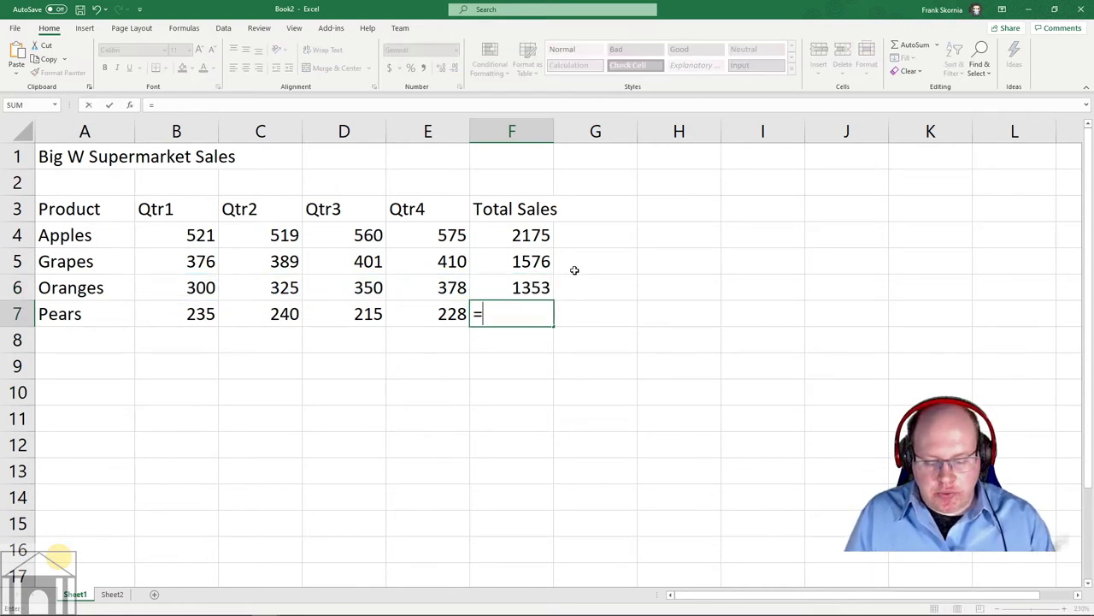
pyautogui.write('SUM(')
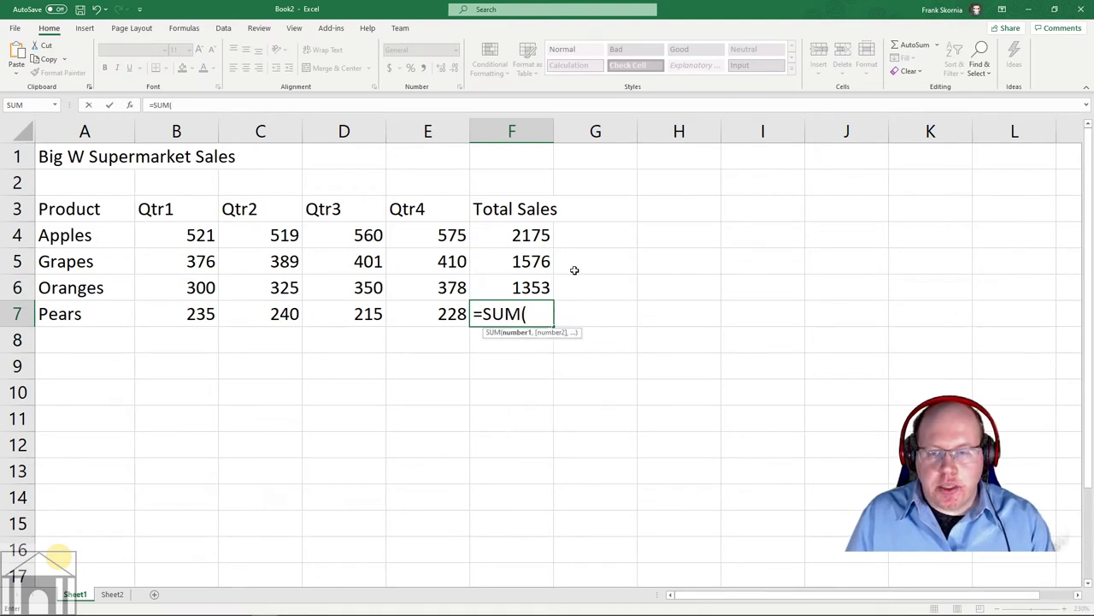
pyautogui.write('B7:')
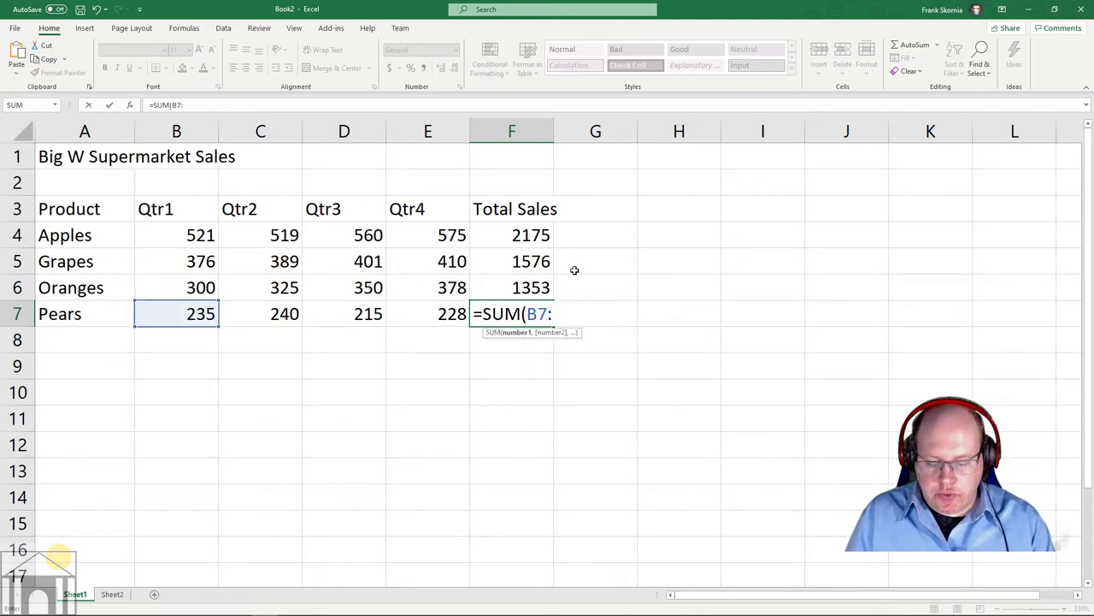
pyautogui.write('E7)')
pyautogui.press('Return')
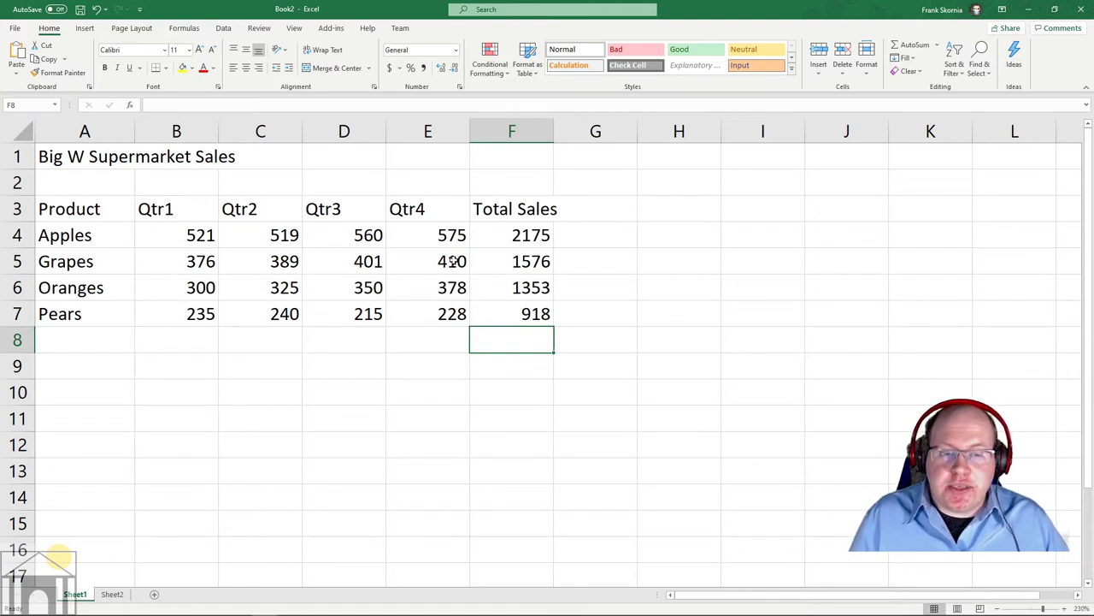
# - Enter =SUM(B4:B7) in B8 for a Qtr1 total of 1432
pyautogui.click(188, 339)
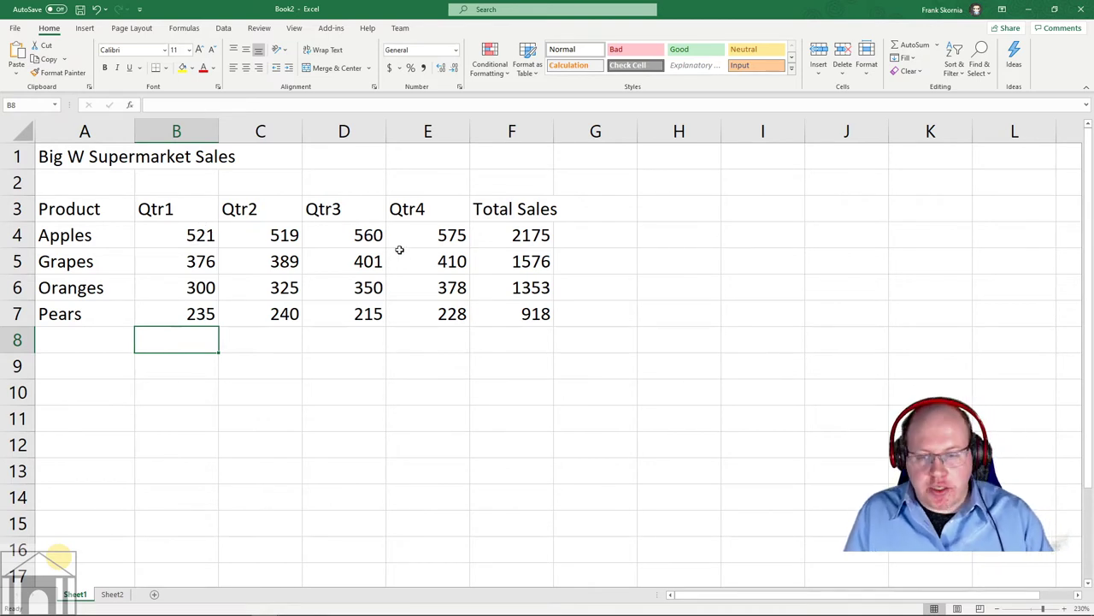
pyautogui.write('=SUM(')
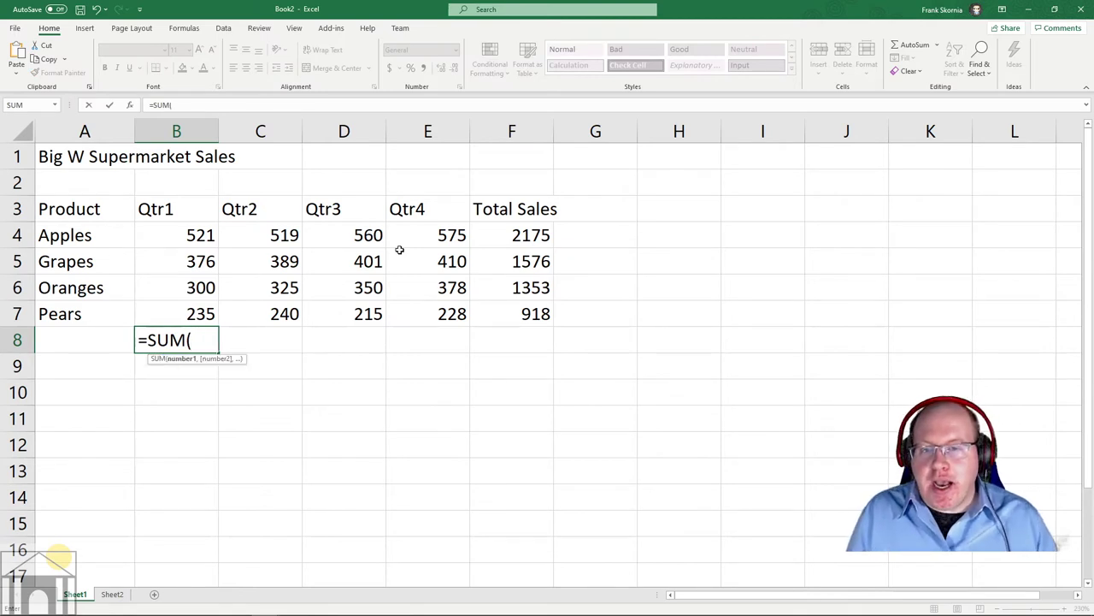
pyautogui.write('B4')
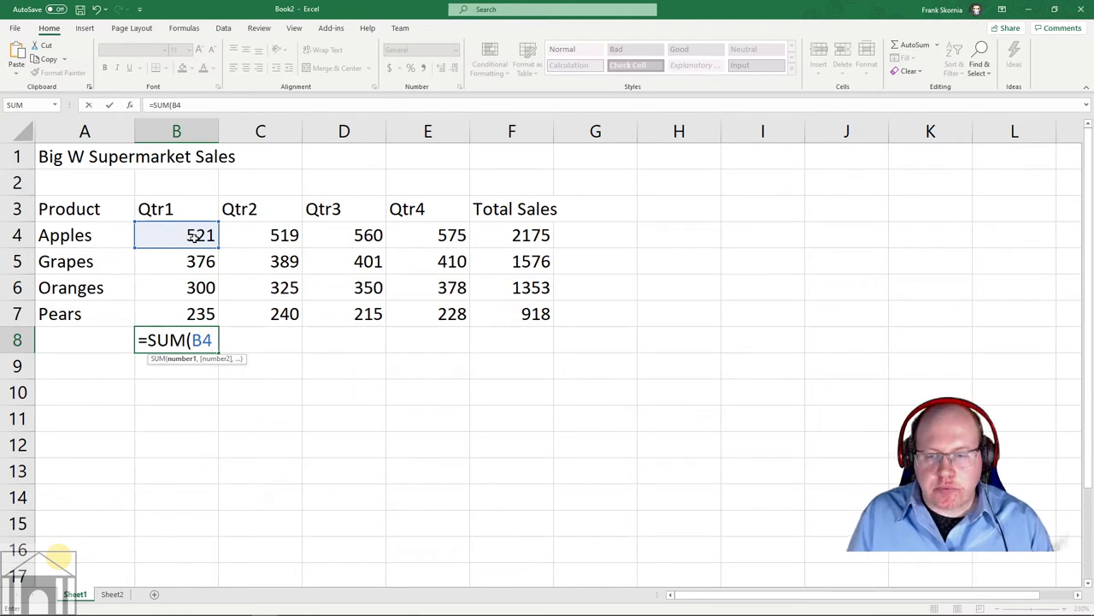
pyautogui.write(':')
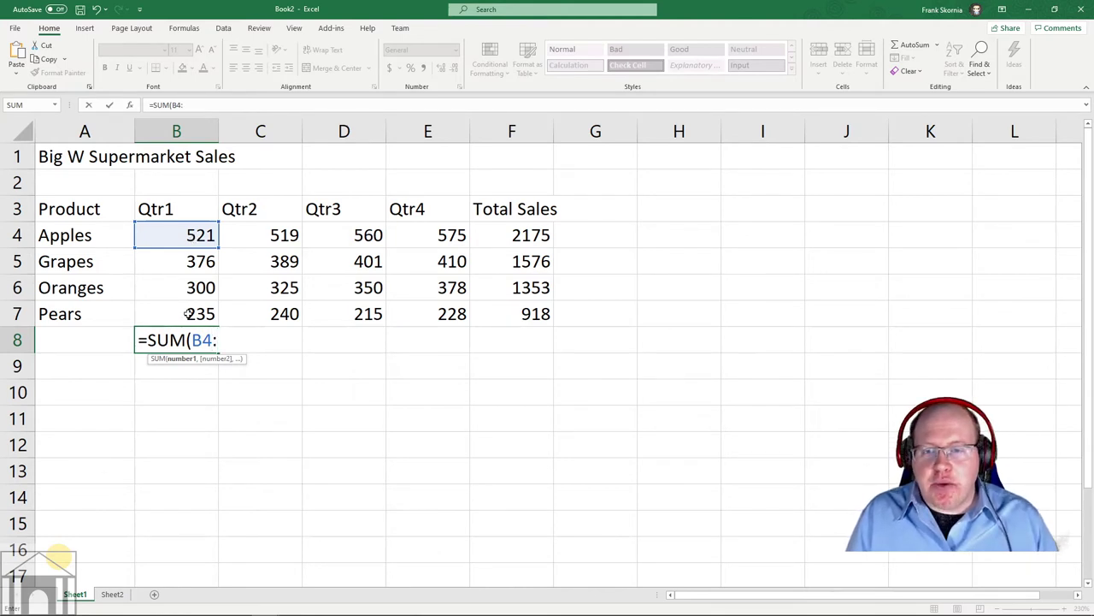
pyautogui.write('B7')
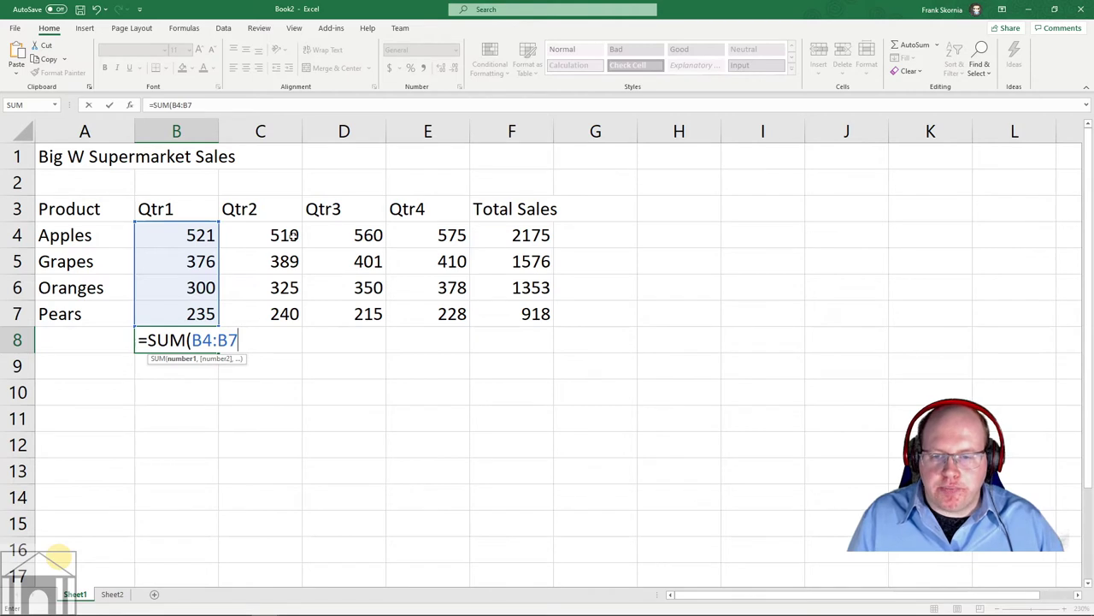
pyautogui.write(')')
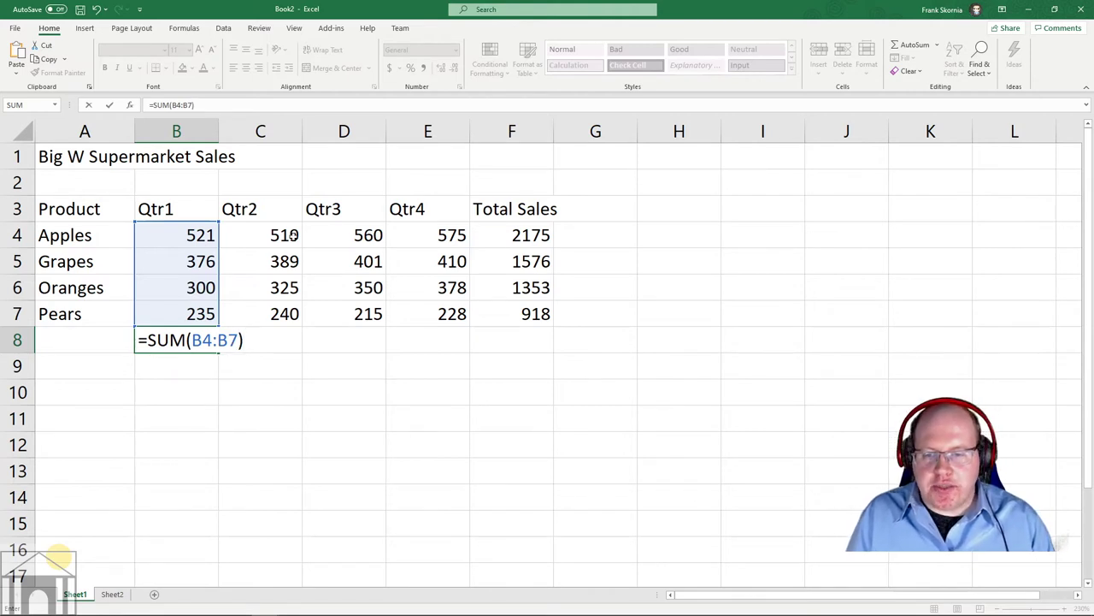
pyautogui.press('Return')
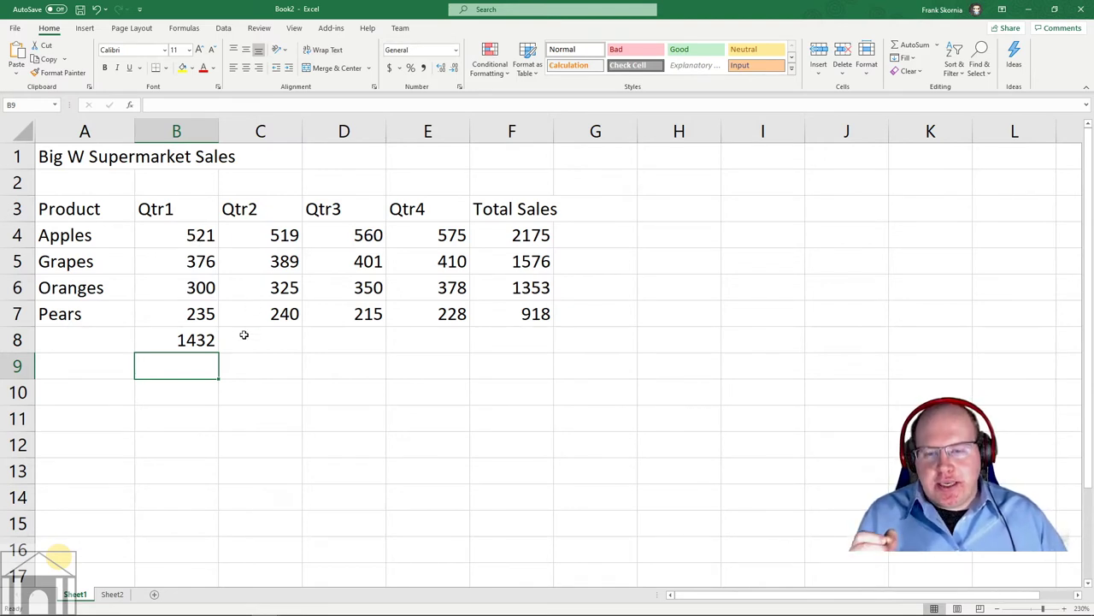
pyautogui.click(195, 339)
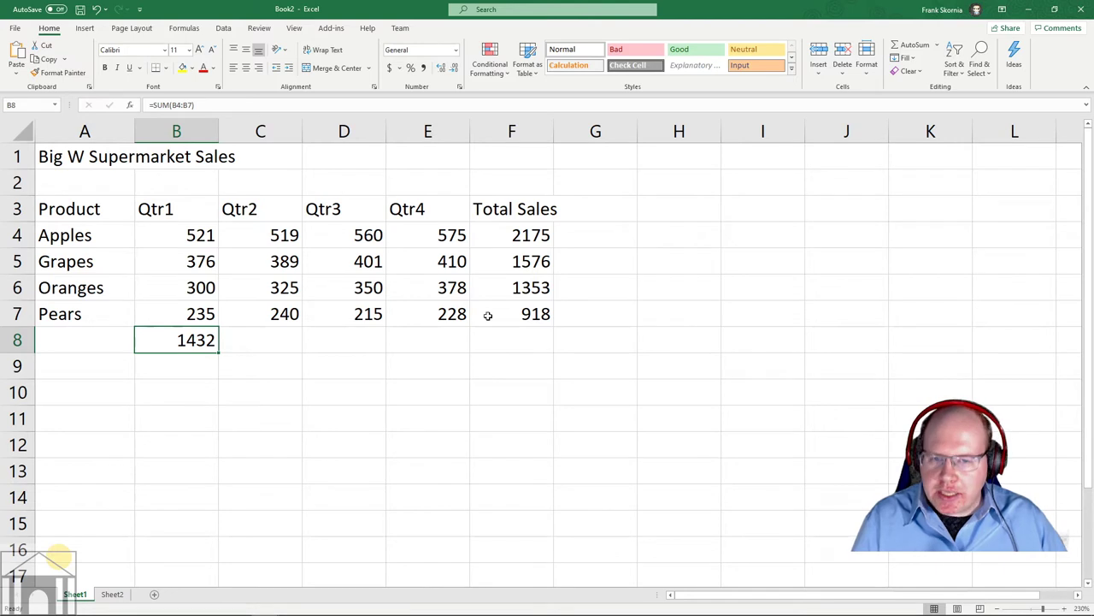
pyautogui.doubleClick(192, 339)
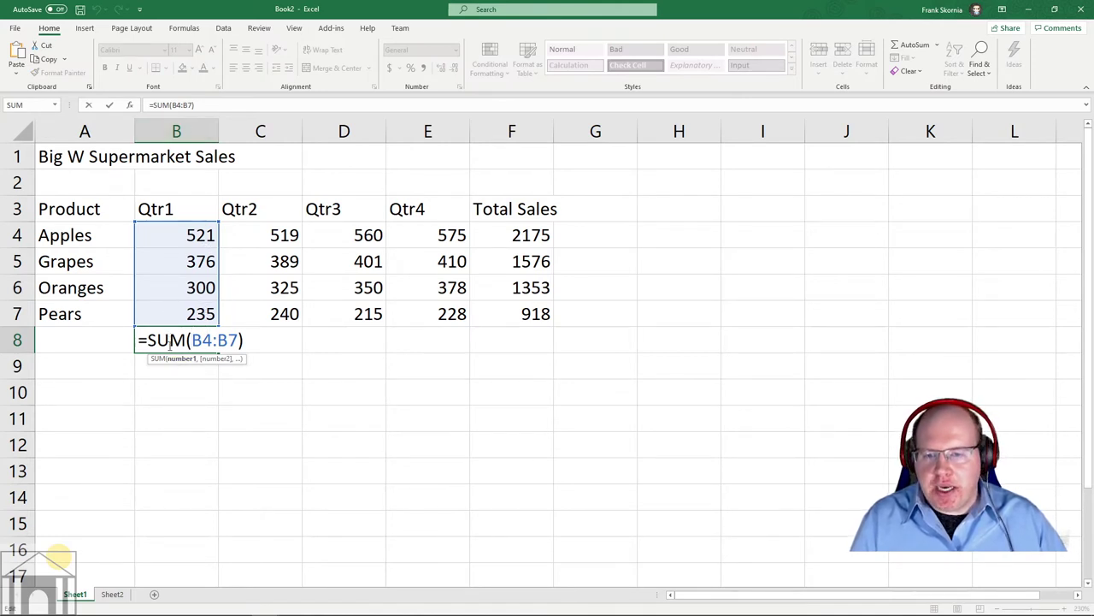
pyautogui.hotkey('ctrl', 'Return')
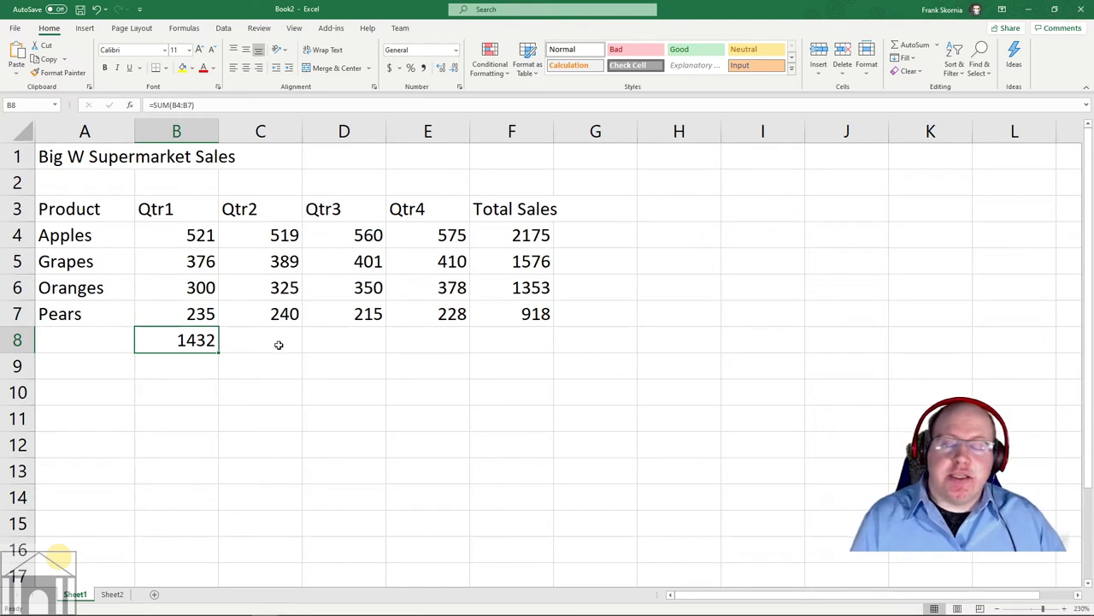
pyautogui.click(199, 362)
pyautogui.click(196, 340)
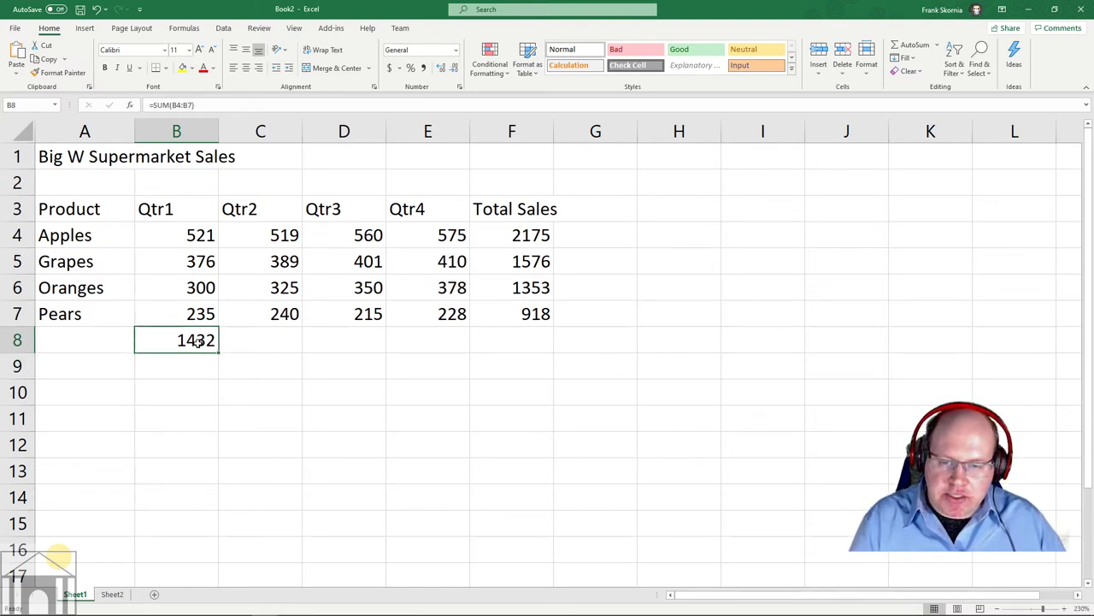
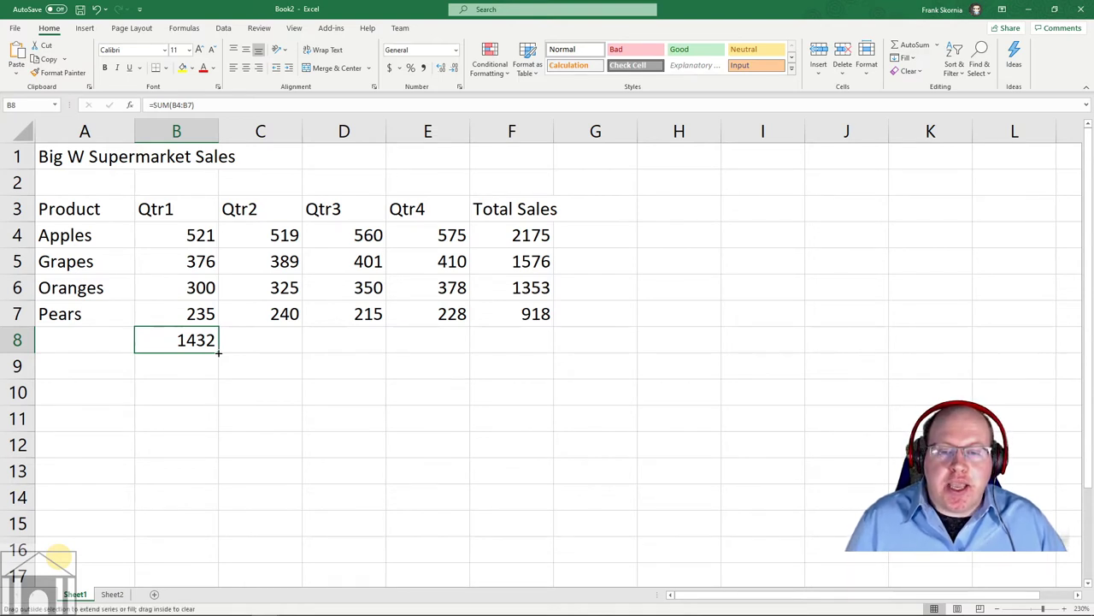
# - Fill the Qtr1 SUM across row 8 to get 1473, 1526, 1591, confirming C8 is =SUM(C4:C7)
pyautogui.moveTo(218, 352)
pyautogui.mouseDown()
pyautogui.moveTo(269, 353)
pyautogui.moveTo(222, 352)
pyautogui.mouseUp()
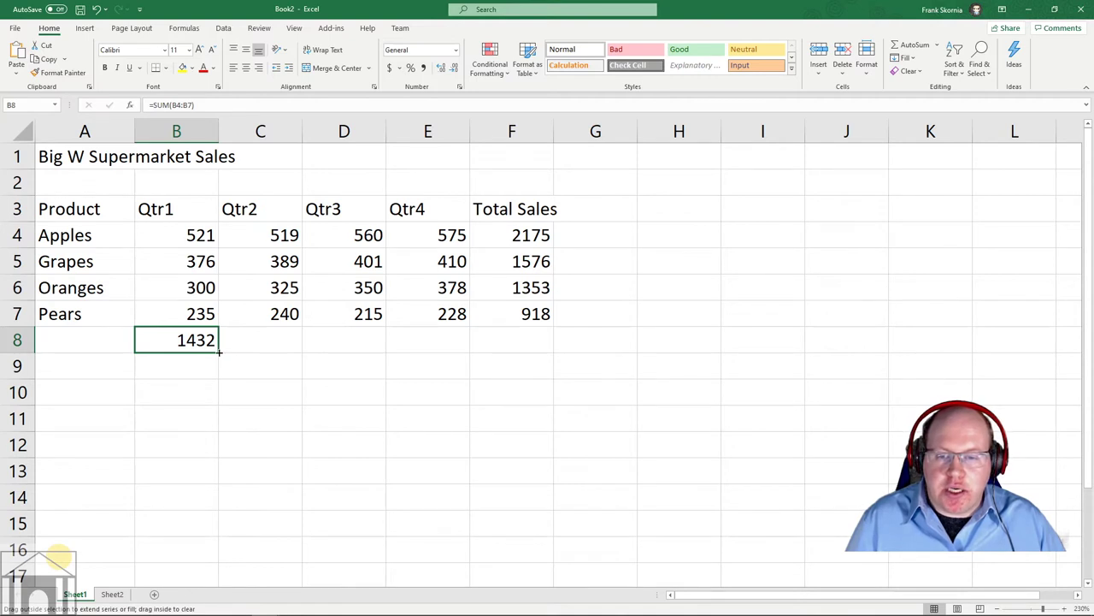
pyautogui.moveTo(230, 351); pyautogui.dragTo(442, 344)
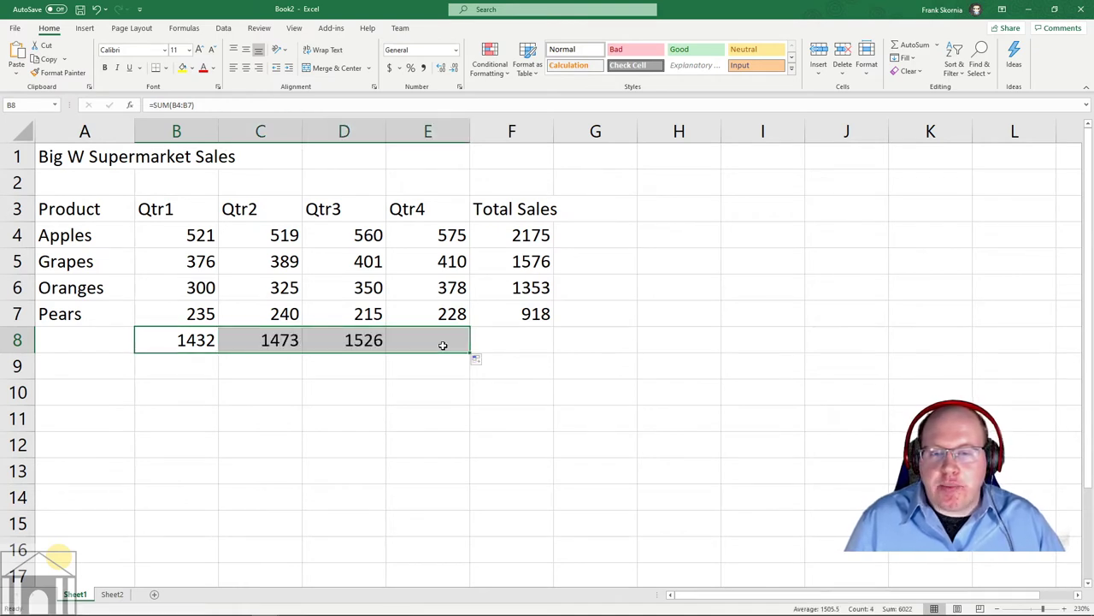
pyautogui.click(224, 389)
pyautogui.click(268, 340)
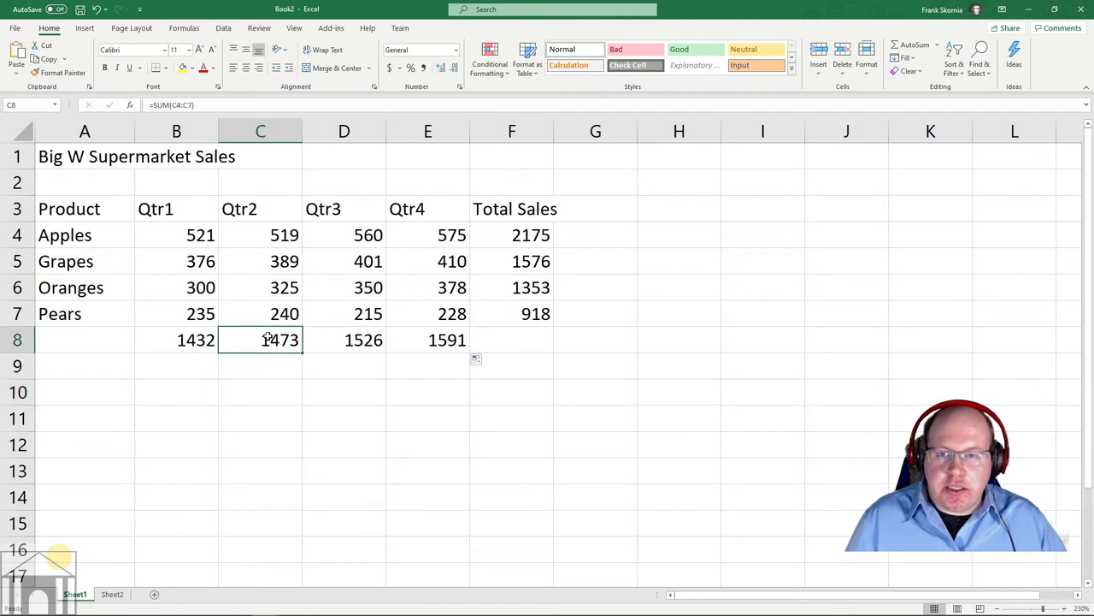
pyautogui.doubleClick(268, 339)
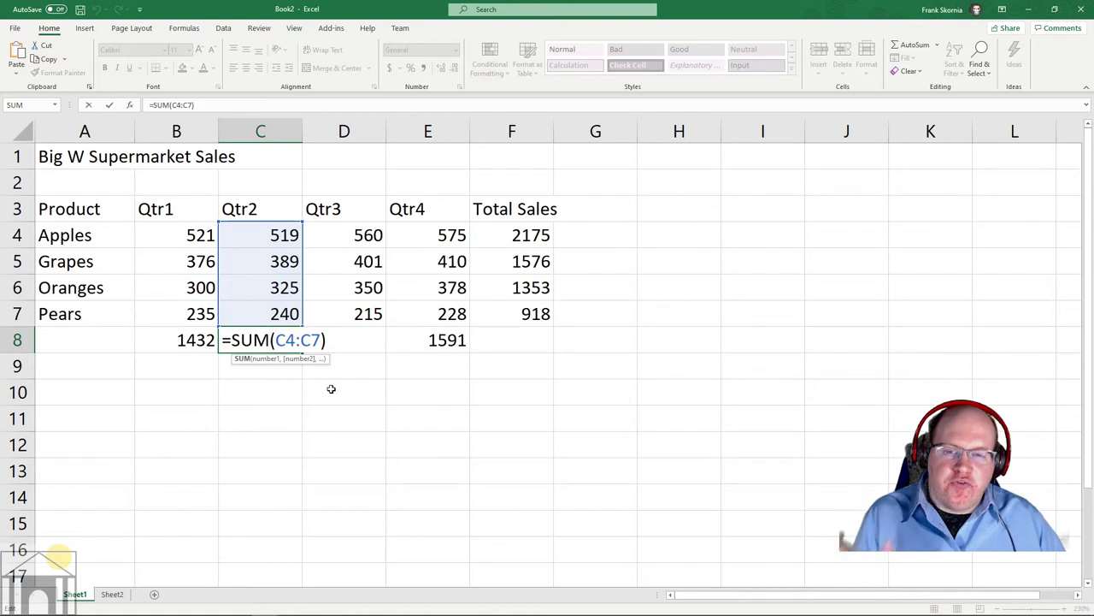
pyautogui.click(200, 374)
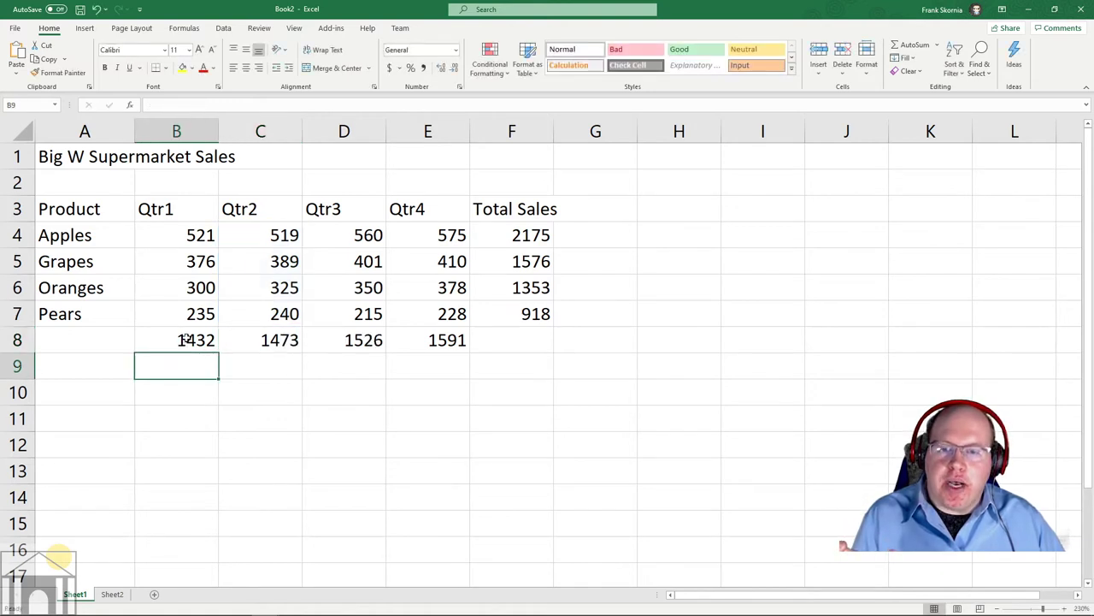
pyautogui.click(186, 340)
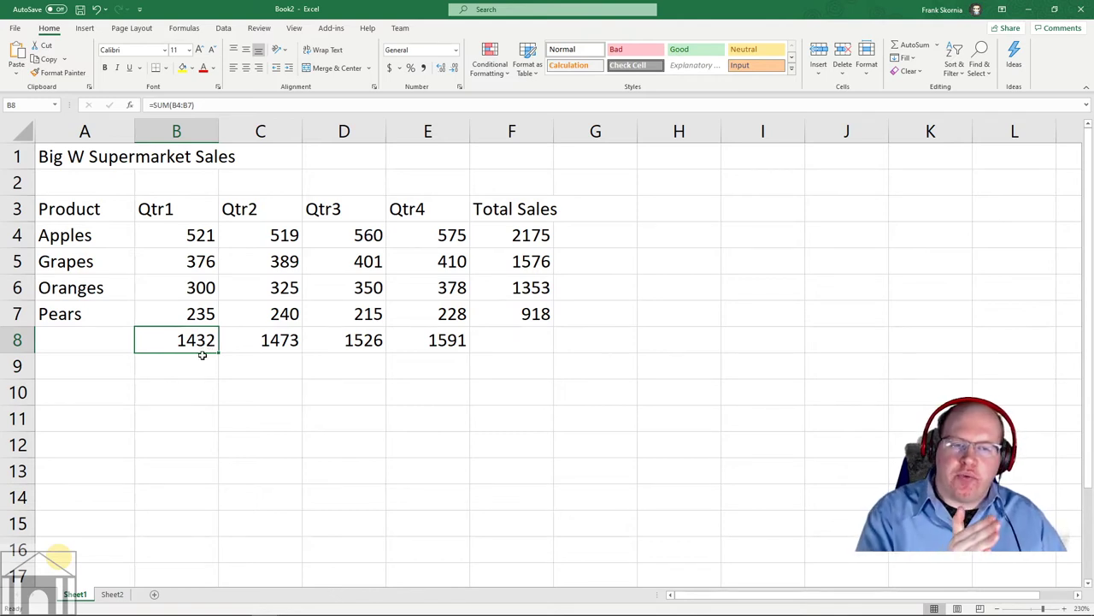
# - Copy the Grapes total formula from F5 into G5
pyautogui.click(539, 242)
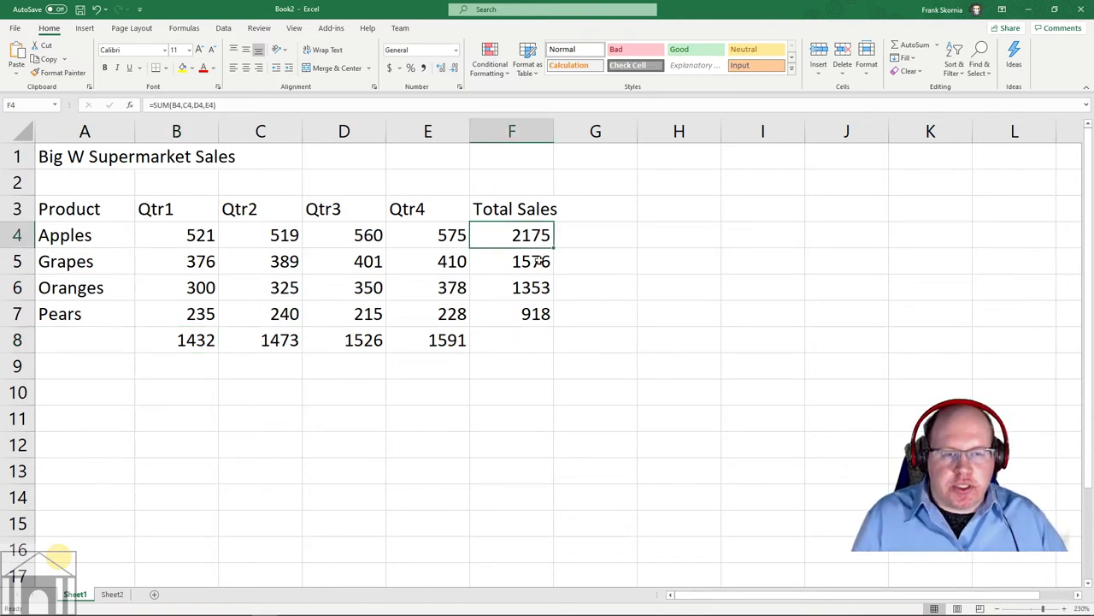
pyautogui.click(539, 261)
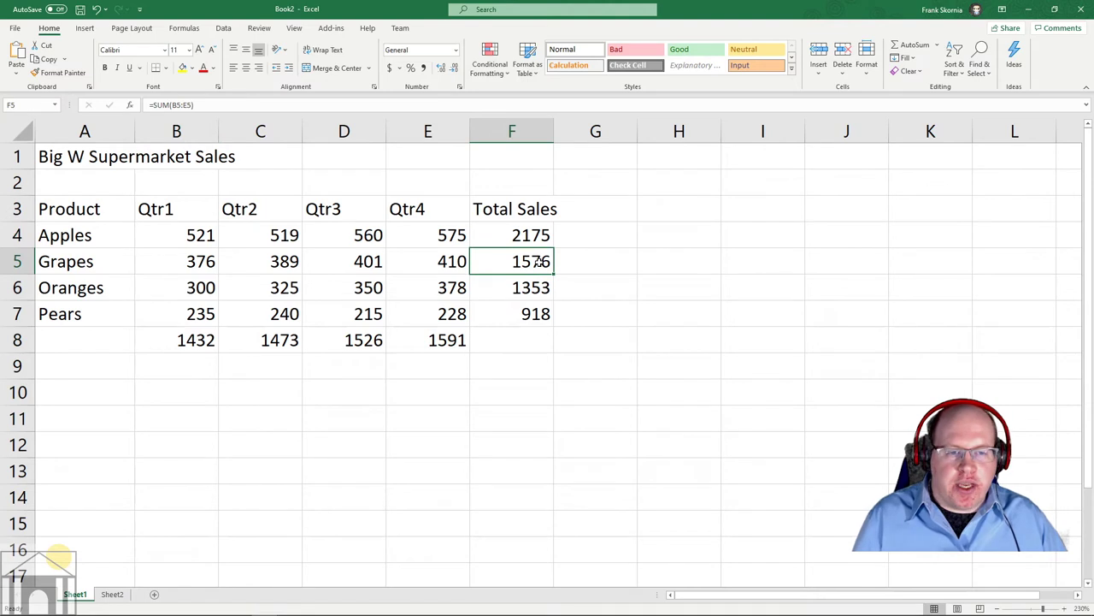
pyautogui.click(212, 104)
pyautogui.moveTo(211, 104); pyautogui.dragTo(145, 102)
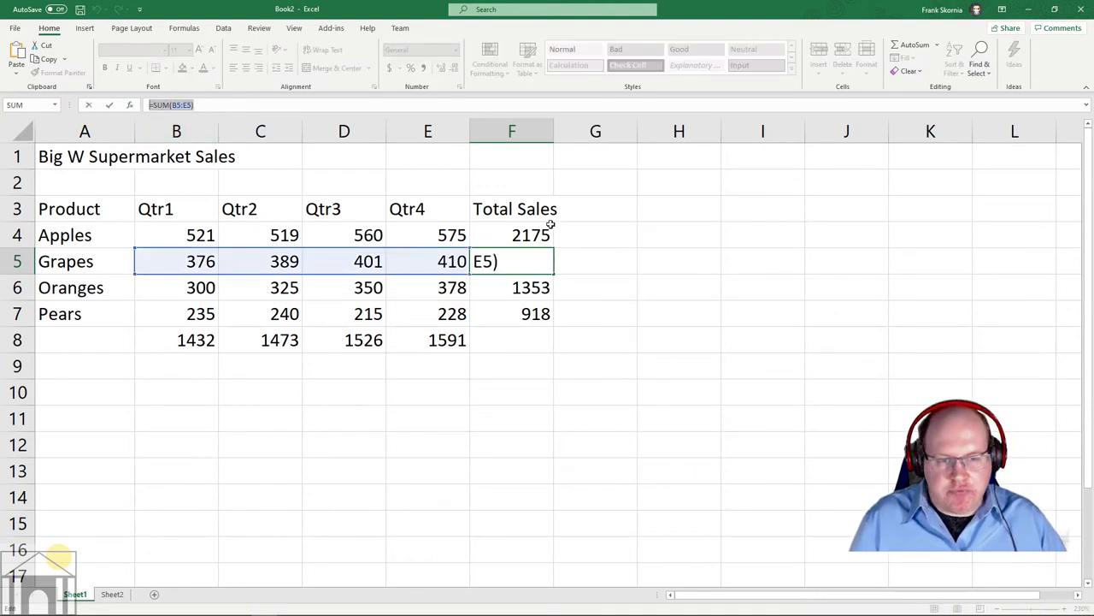
pyautogui.click(602, 258)
pyautogui.hotkey('ctrl', 'z')
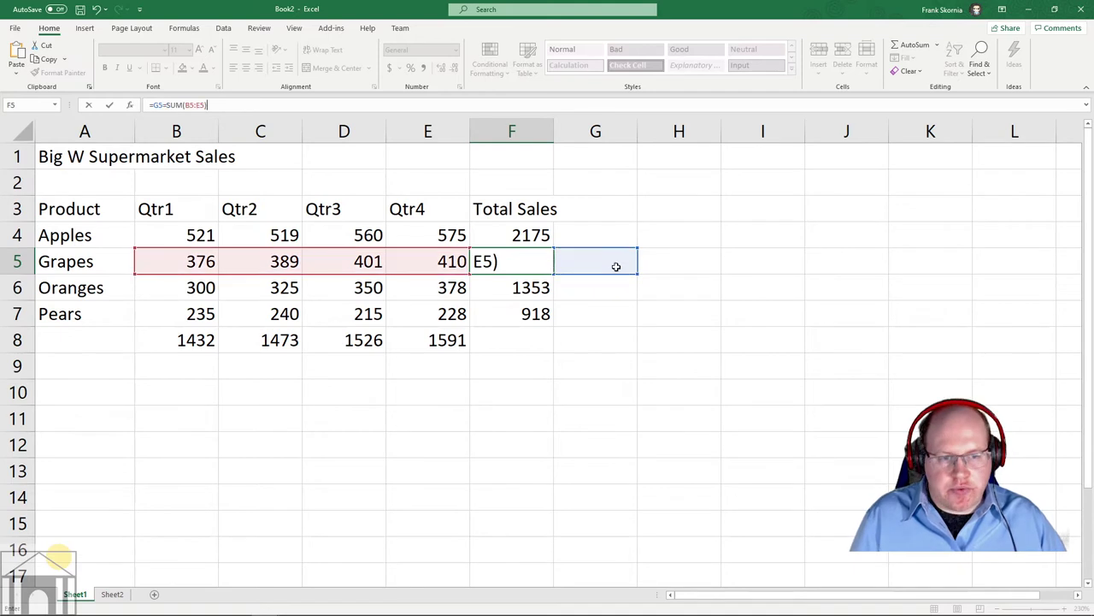
pyautogui.press('Escape')
pyautogui.moveTo(199, 101); pyautogui.dragTo(125, 104)
pyautogui.hotkey('ctrl', 'c')
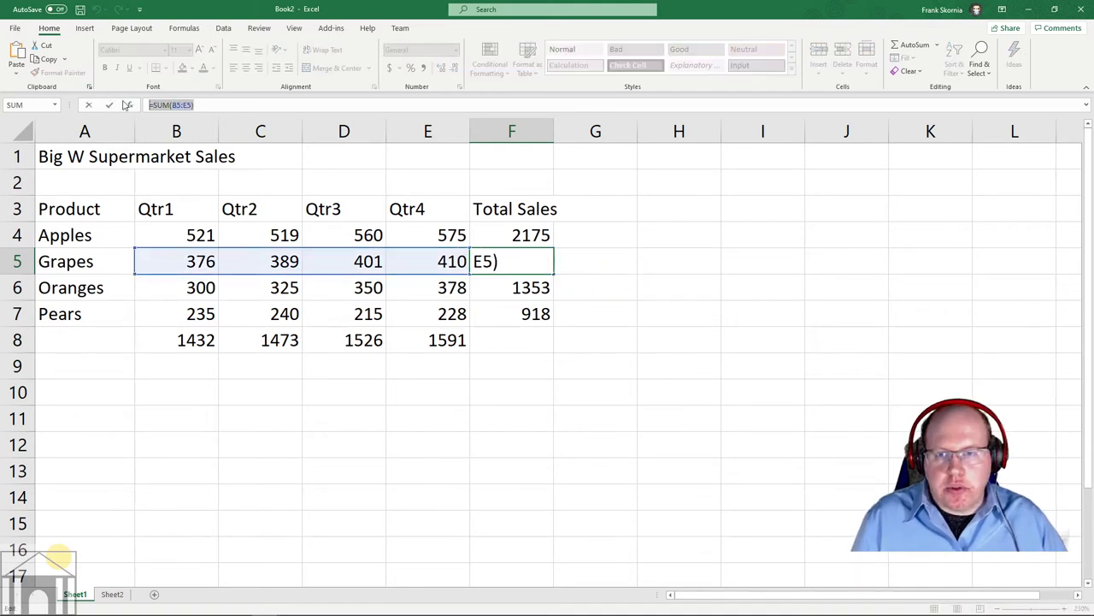
pyautogui.click(587, 257)
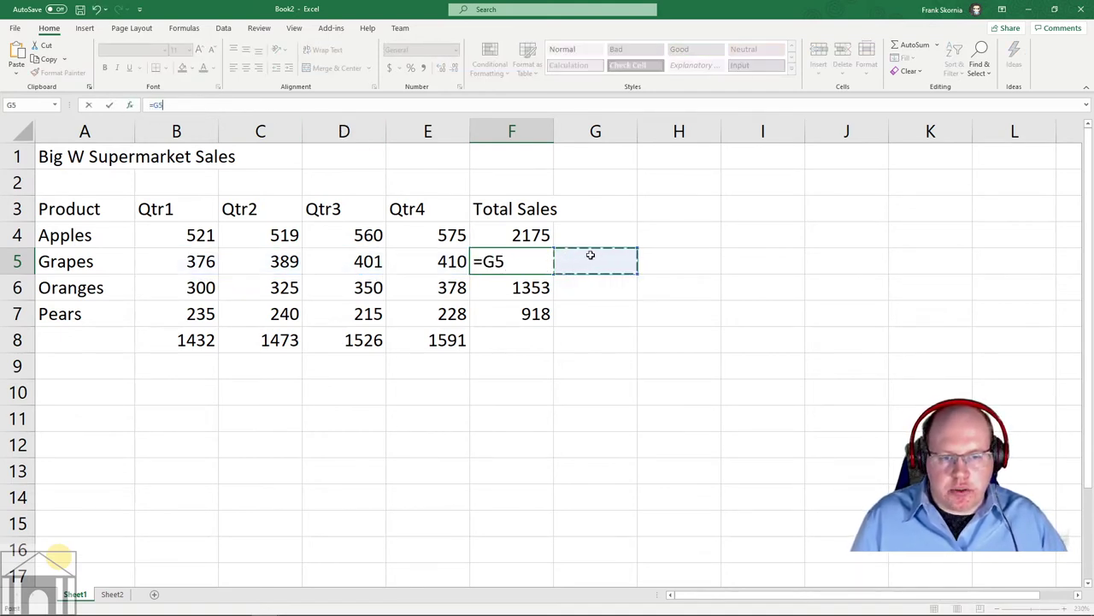
pyautogui.press('Escape')
pyautogui.click(591, 256)
pyautogui.hotkey('ctrl', 'v')
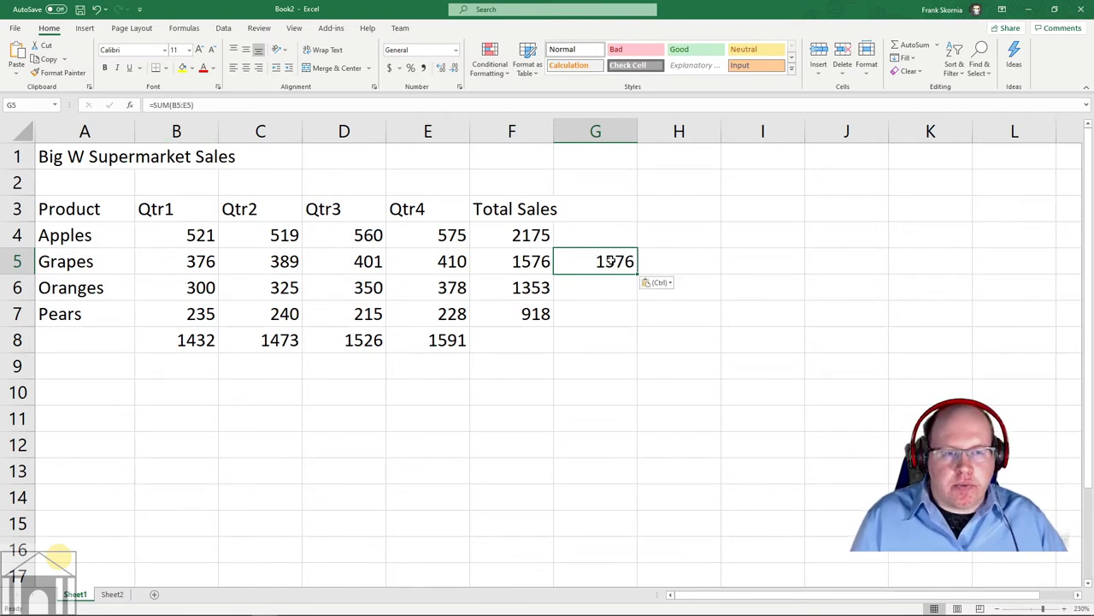
# - Fill G5 down to G7 (1353, 918), then fill G7 right into H7–I7
pyautogui.doubleClick(586, 258)
pyautogui.press('Down')
pyautogui.press('Down')
pyautogui.press('Escape')
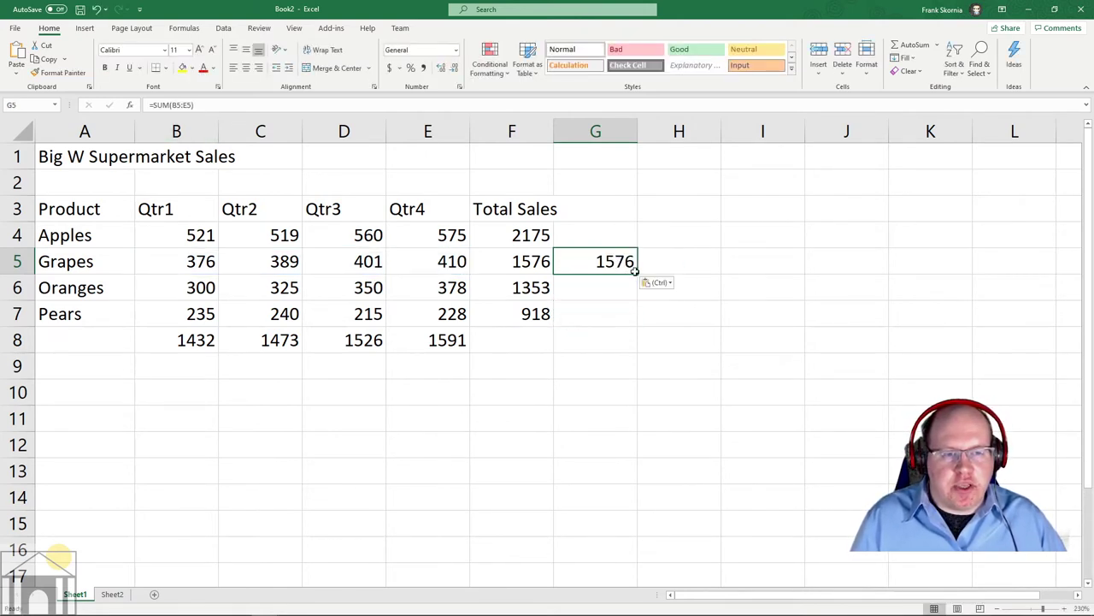
pyautogui.moveTo(637, 274); pyautogui.dragTo(635, 318)
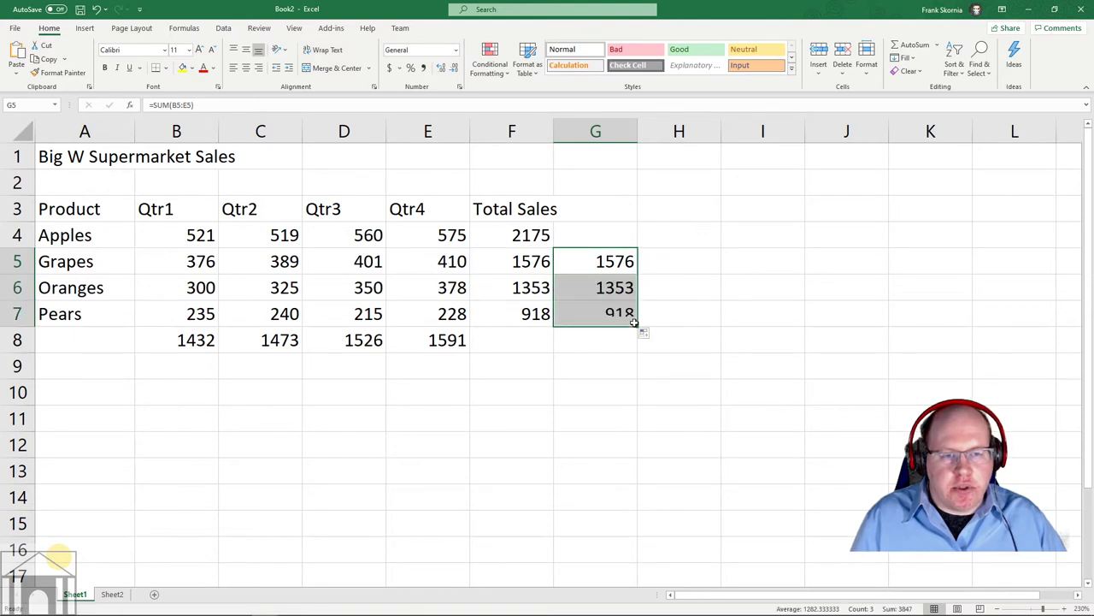
pyautogui.click(603, 288)
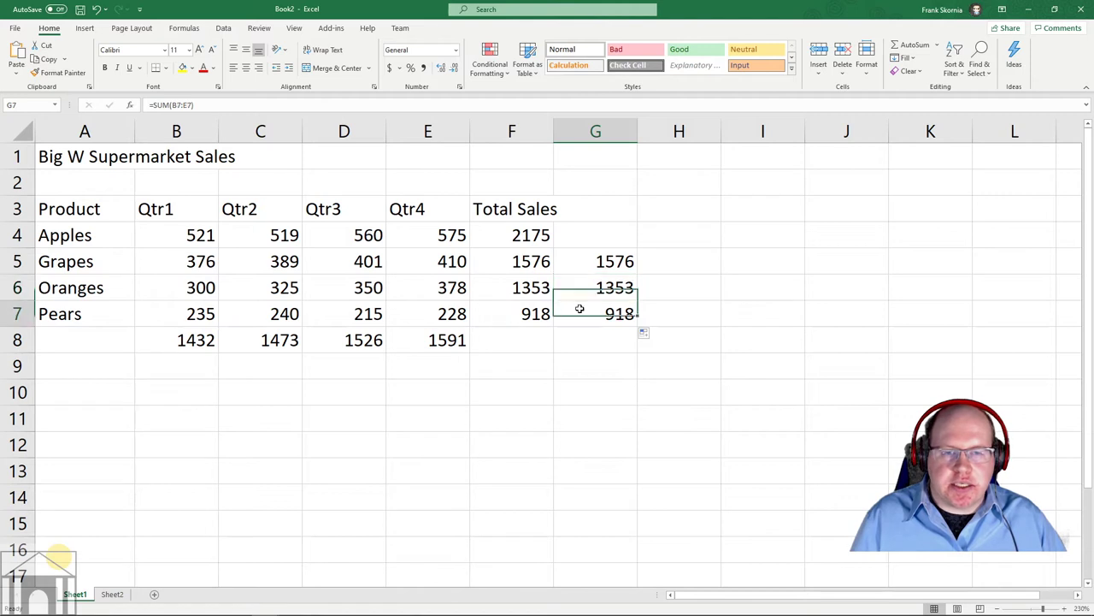
pyautogui.click(579, 313)
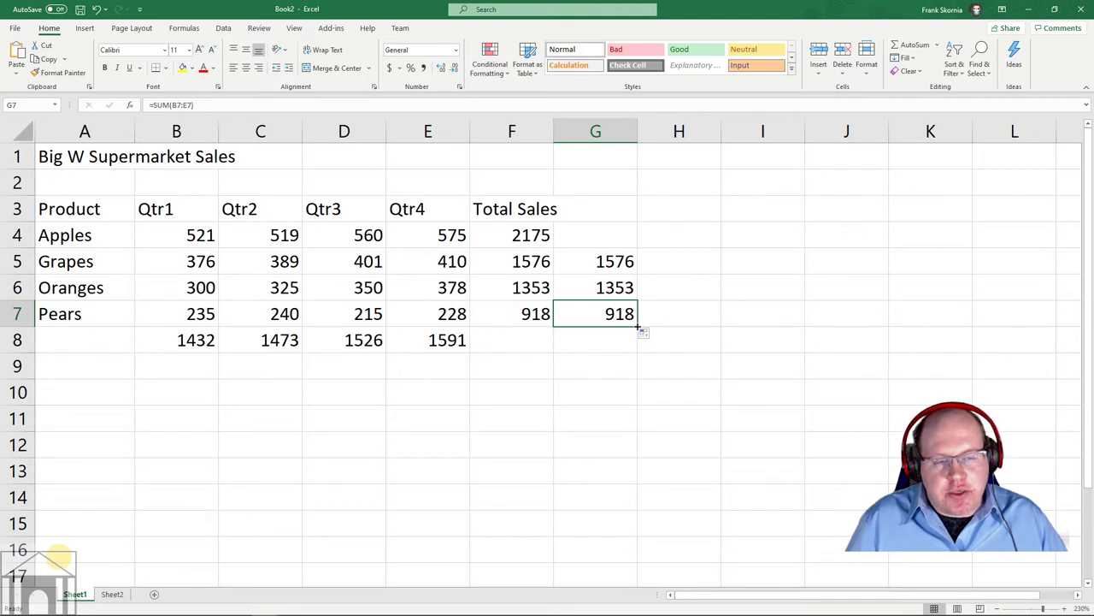
pyautogui.moveTo(638, 330); pyautogui.dragTo(804, 323)
# - Inspect and delete the stray formula copies in H7:I7 and G5:G7
pyautogui.click(687, 326)
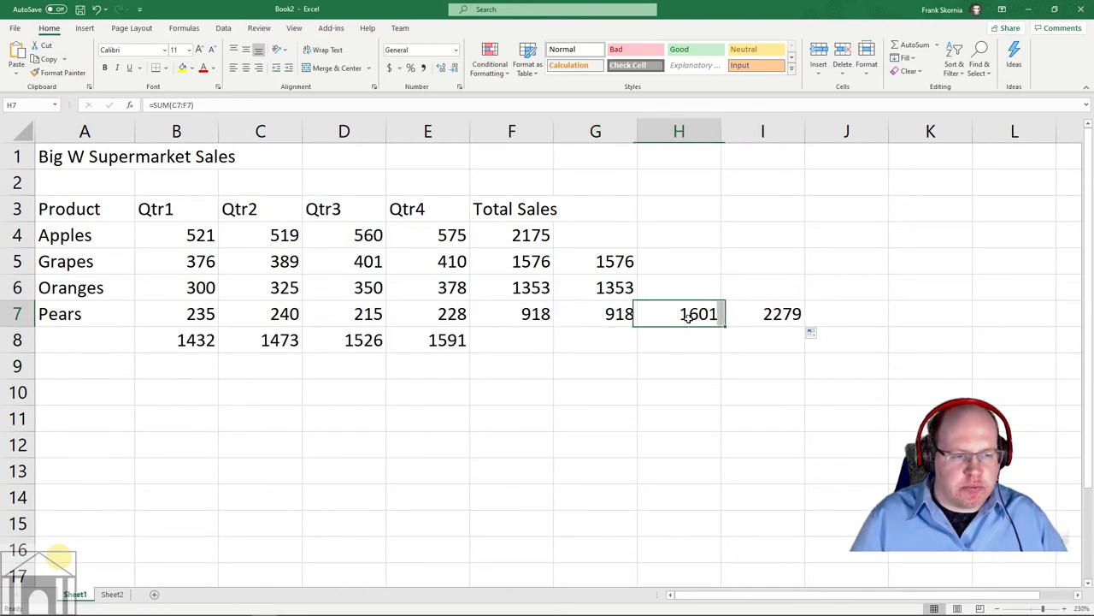
pyautogui.click(758, 311)
pyautogui.click(676, 316)
pyautogui.click(628, 316)
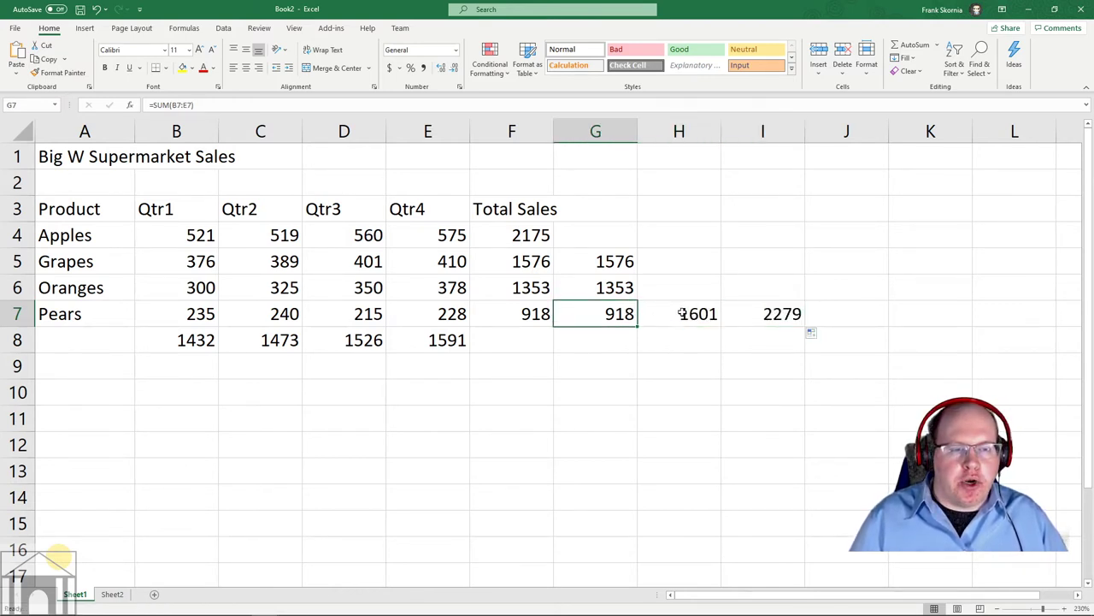
pyautogui.click(725, 316)
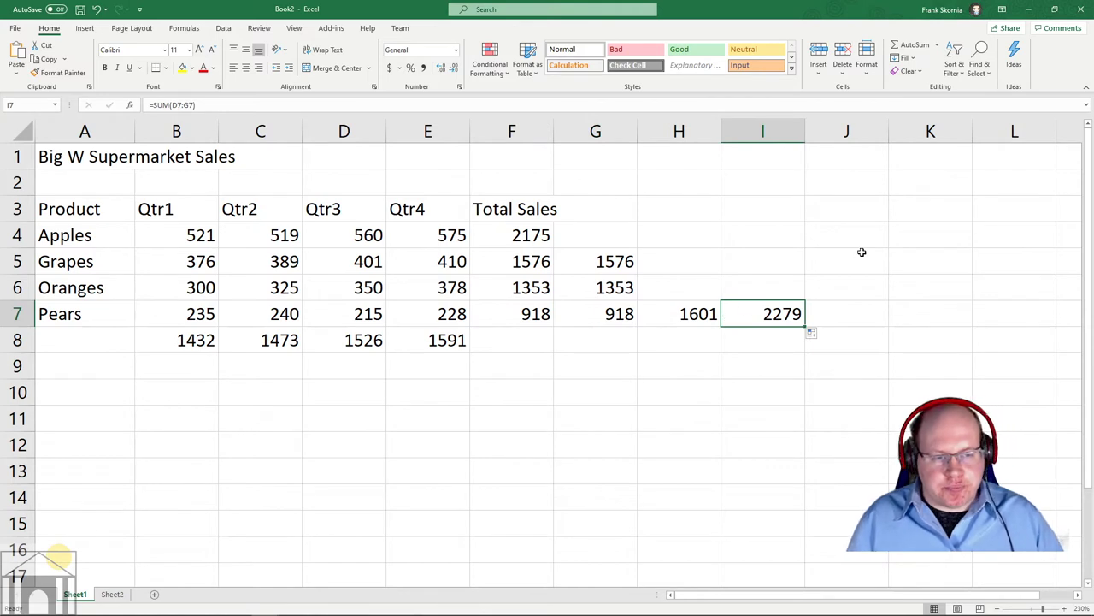
pyautogui.click(819, 332)
pyautogui.moveTo(774, 315); pyautogui.dragTo(710, 316)
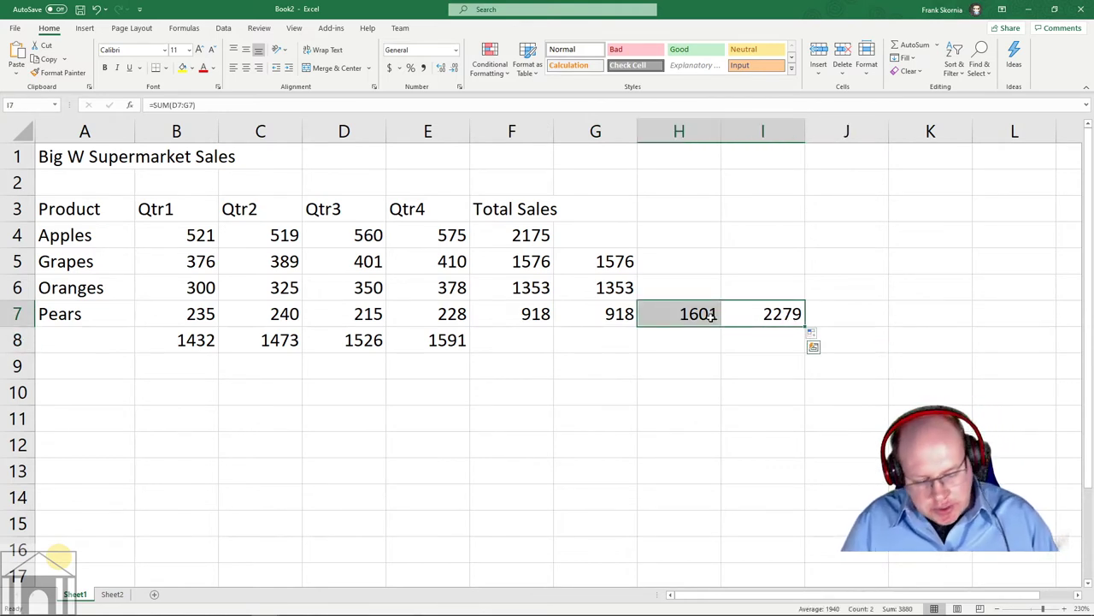
pyautogui.press('Delete')
pyautogui.moveTo(624, 265); pyautogui.dragTo(606, 312)
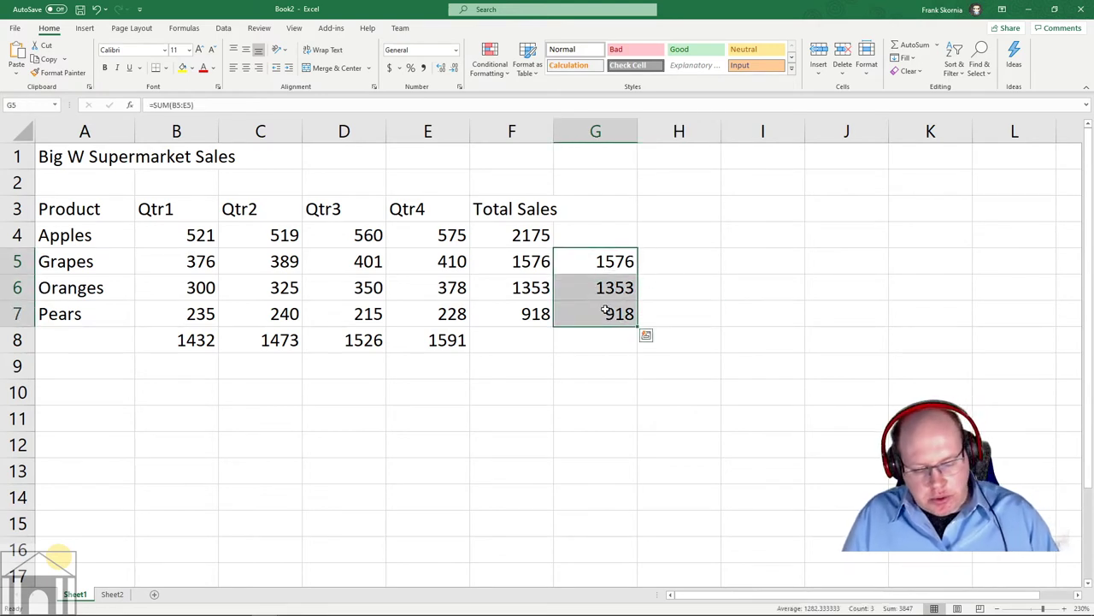
pyautogui.press('Delete')
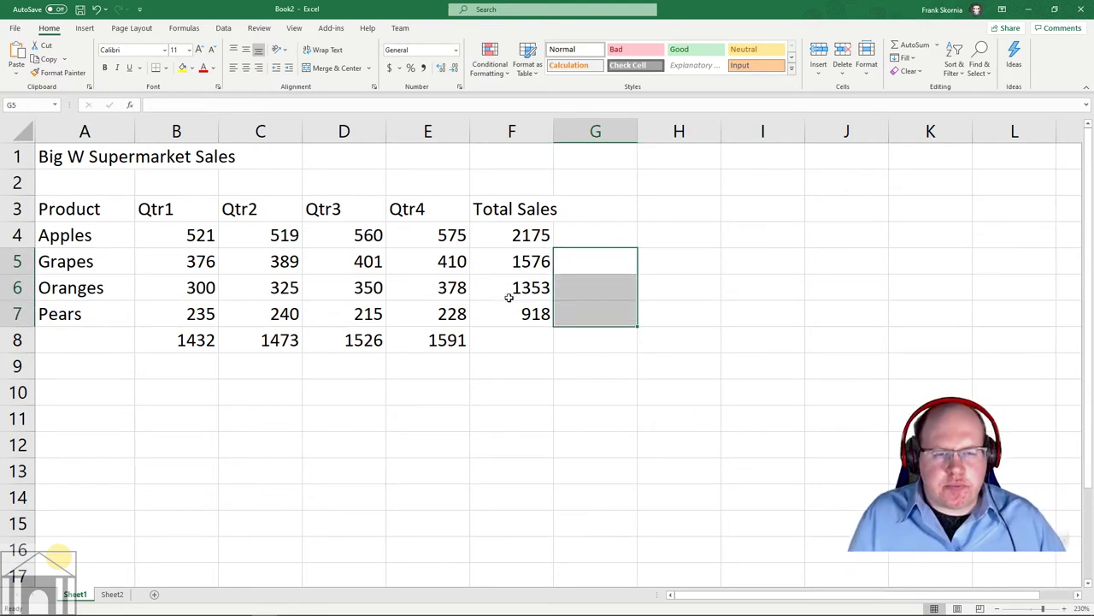
# - Rebuild Total Sales by copying F4's row SUM down to F7: 2175, 1576, 1353, 918
pyautogui.click(532, 241)
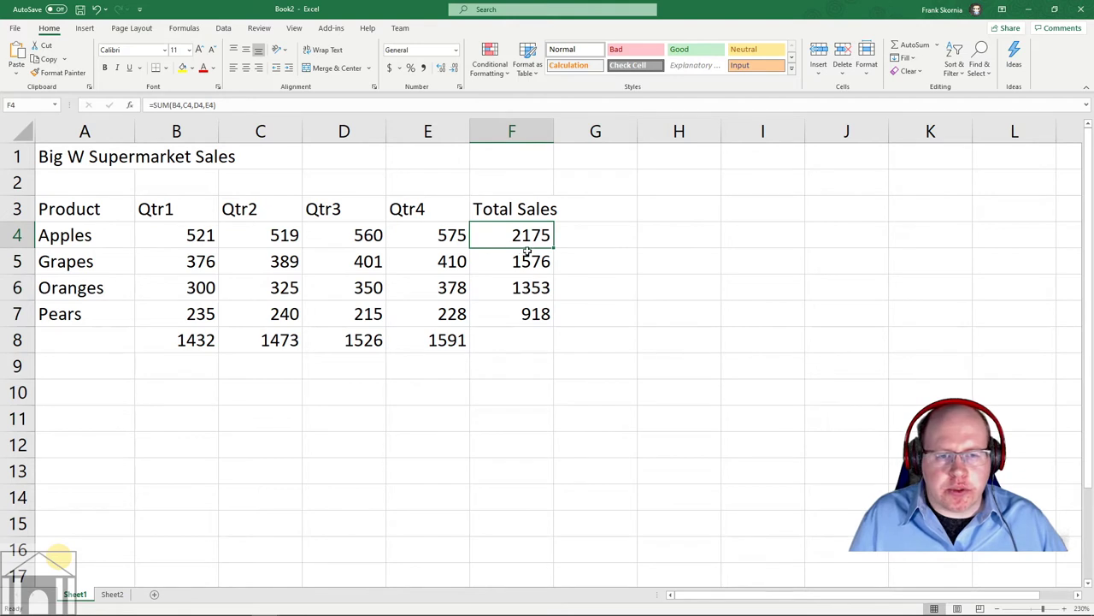
pyautogui.press('Delete')
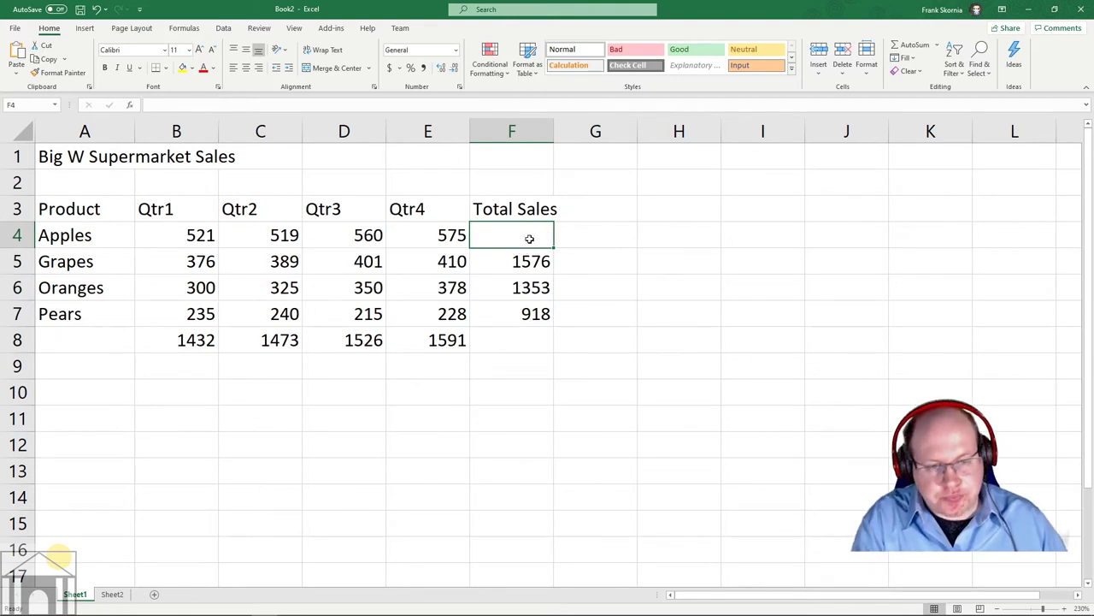
pyautogui.click(549, 265)
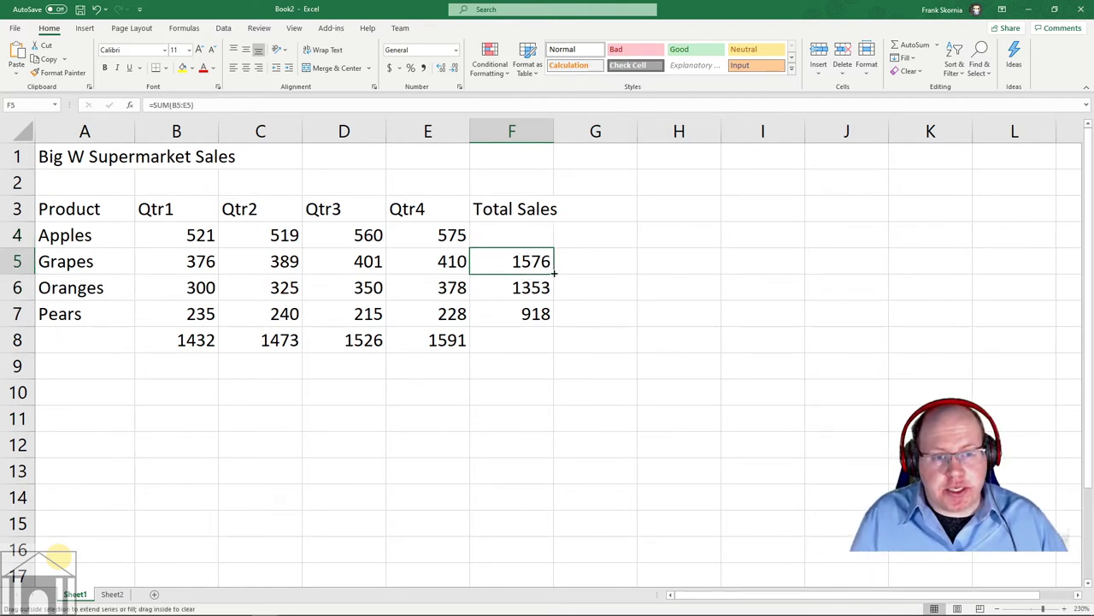
pyautogui.moveTo(554, 272); pyautogui.dragTo(544, 231)
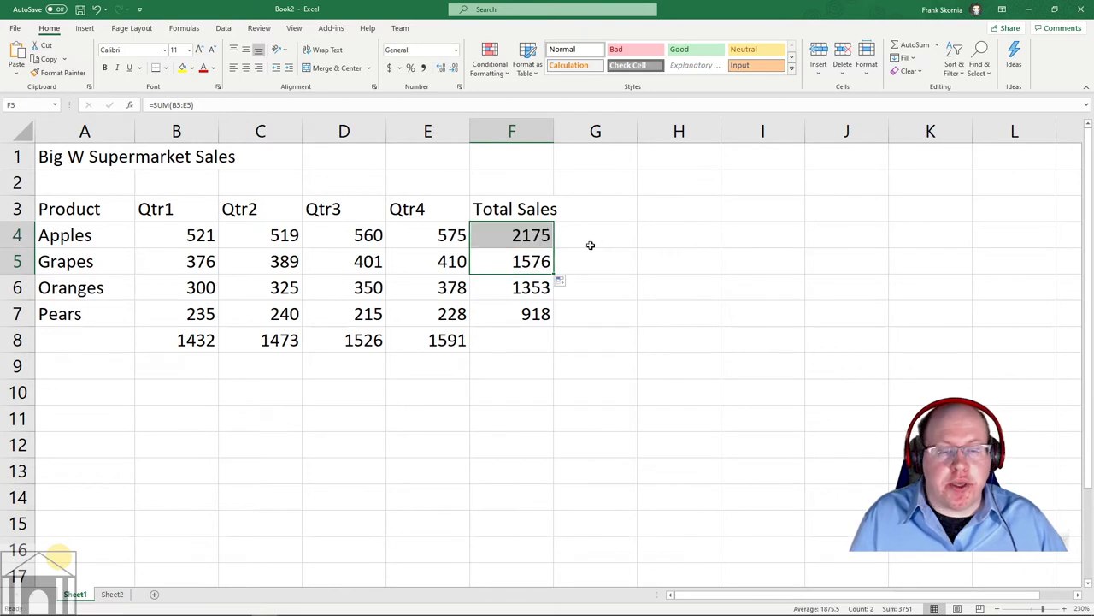
pyautogui.click(598, 255)
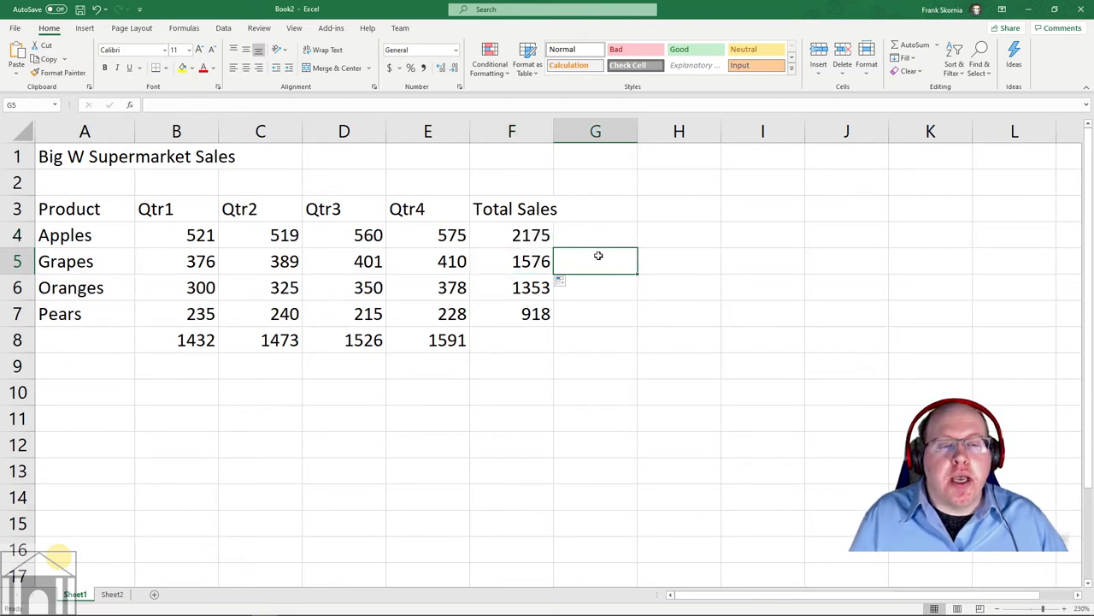
pyautogui.click(532, 233)
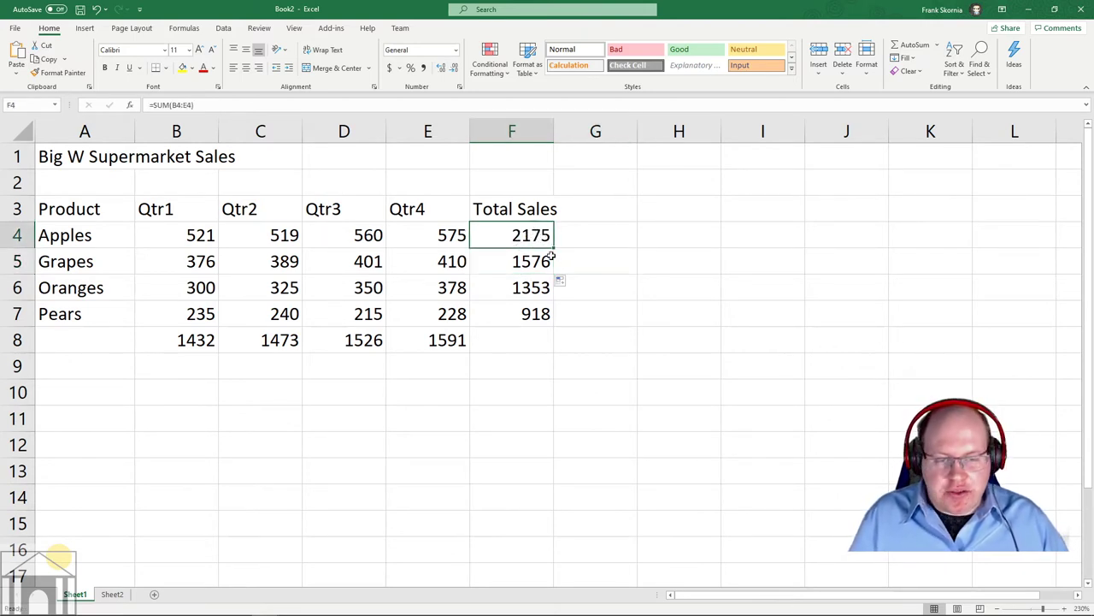
pyautogui.moveTo(552, 256); pyautogui.dragTo(549, 316)
pyautogui.press('Delete')
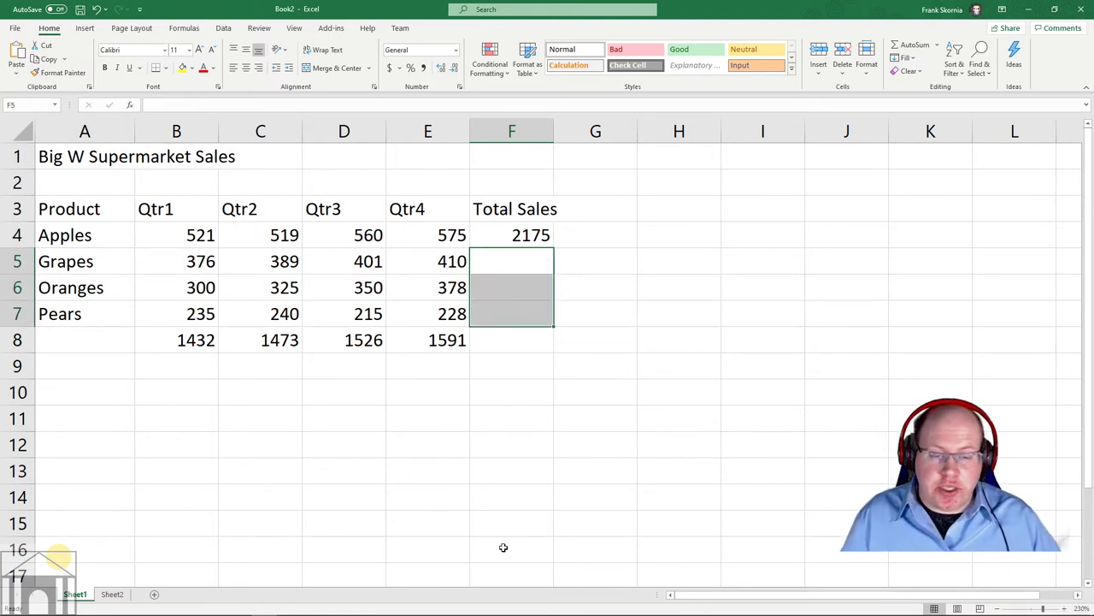
pyautogui.click(522, 239)
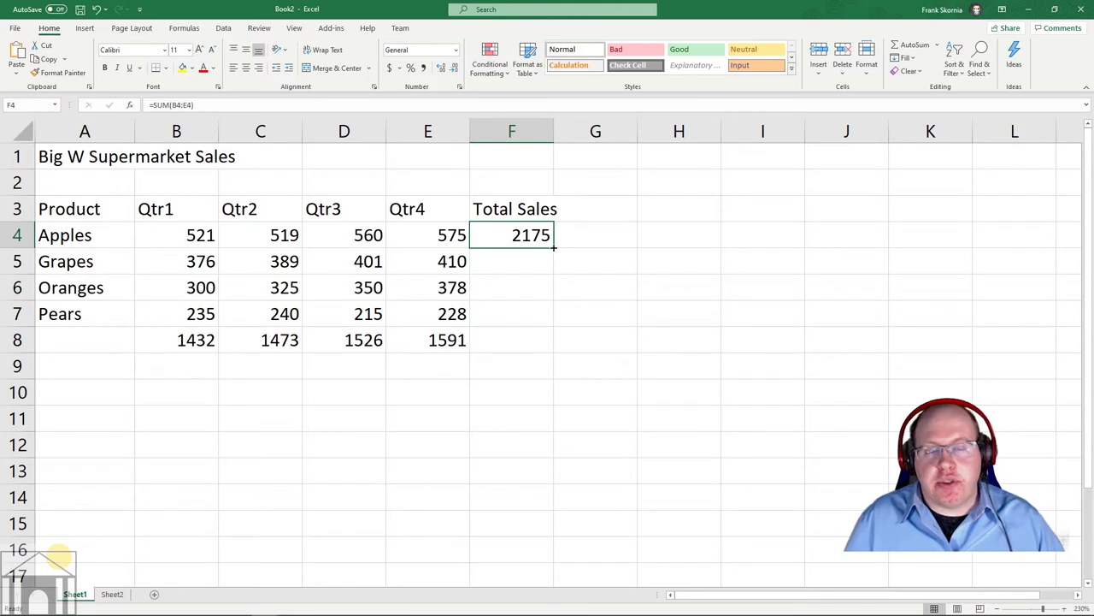
pyautogui.moveTo(554, 247); pyautogui.dragTo(553, 327)
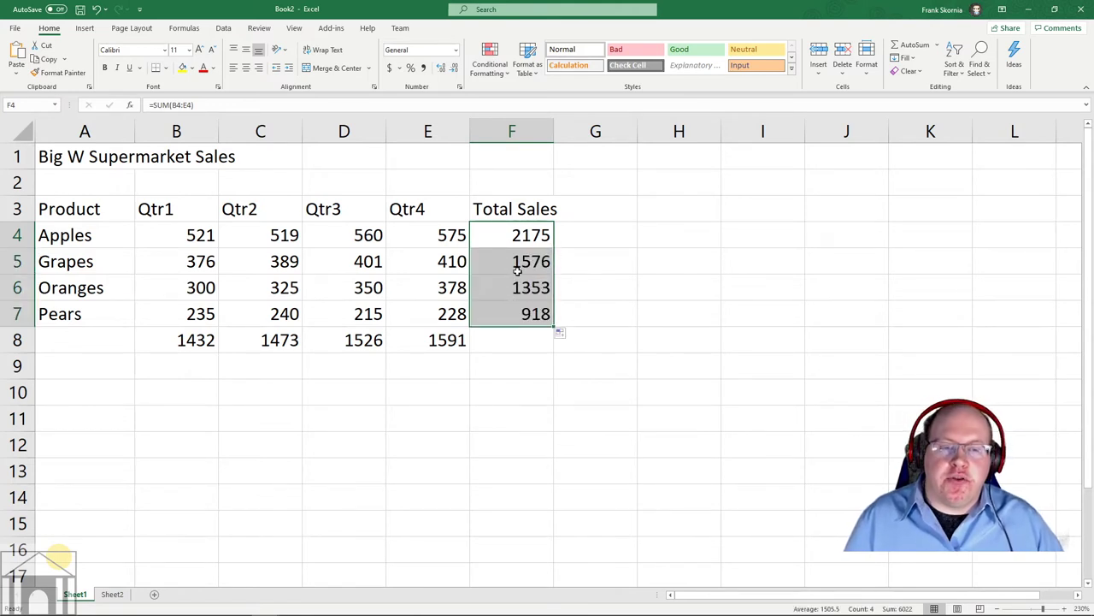
pyautogui.click(517, 407)
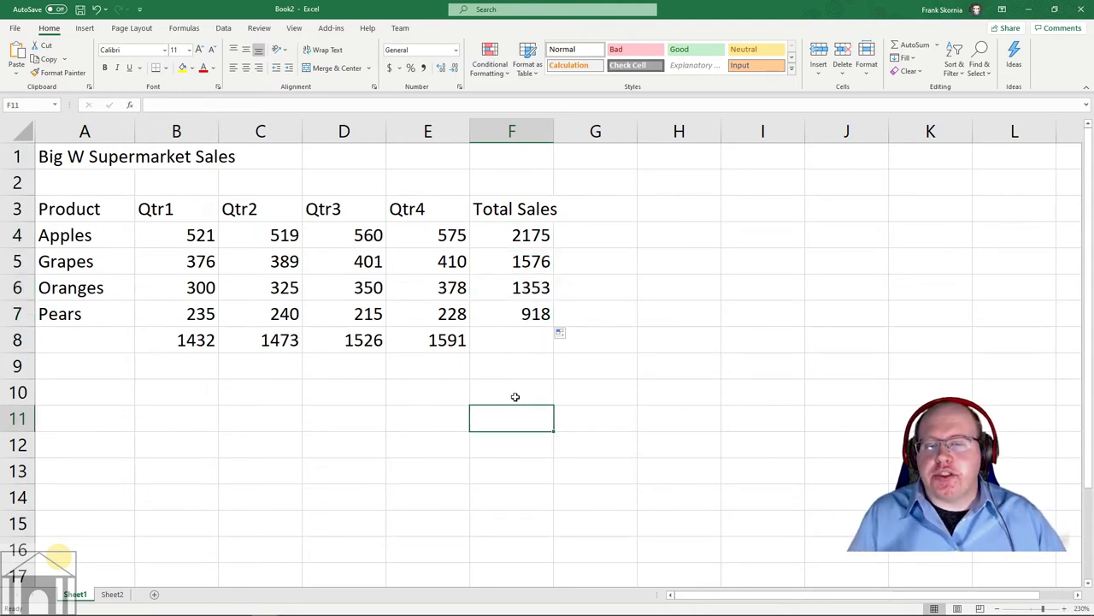
pyautogui.click(246, 106)
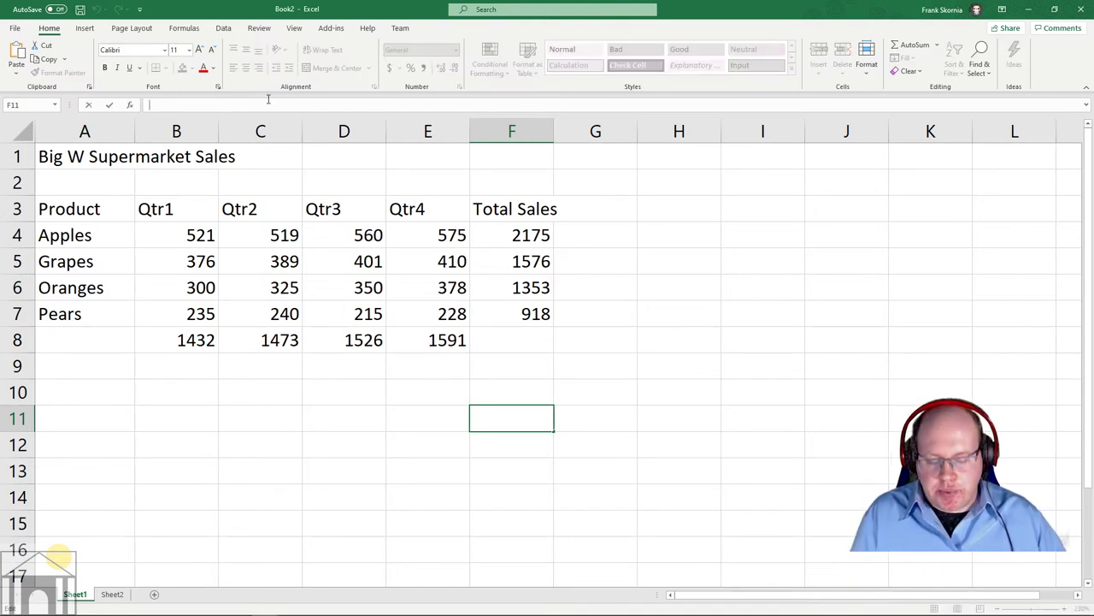
pyautogui.write('=SUM')
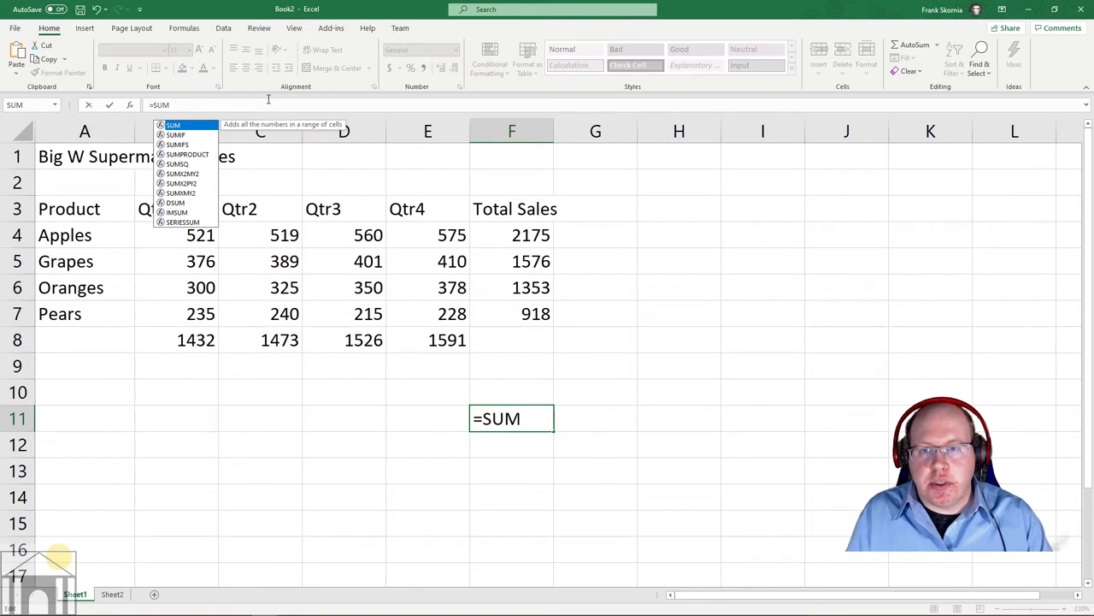
pyautogui.write('(')
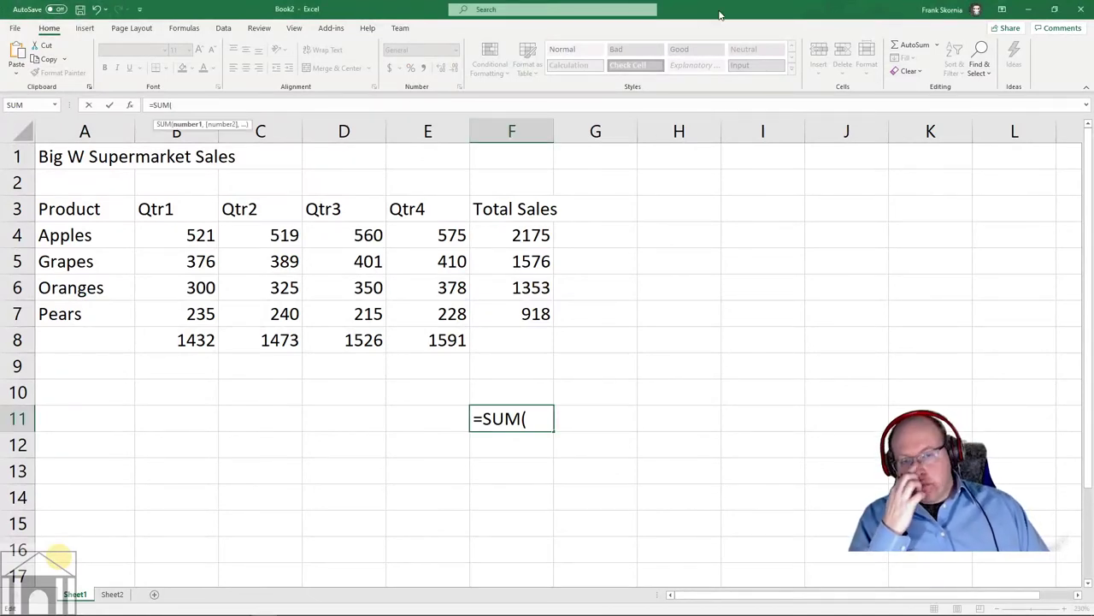
pyautogui.click(623, 419)
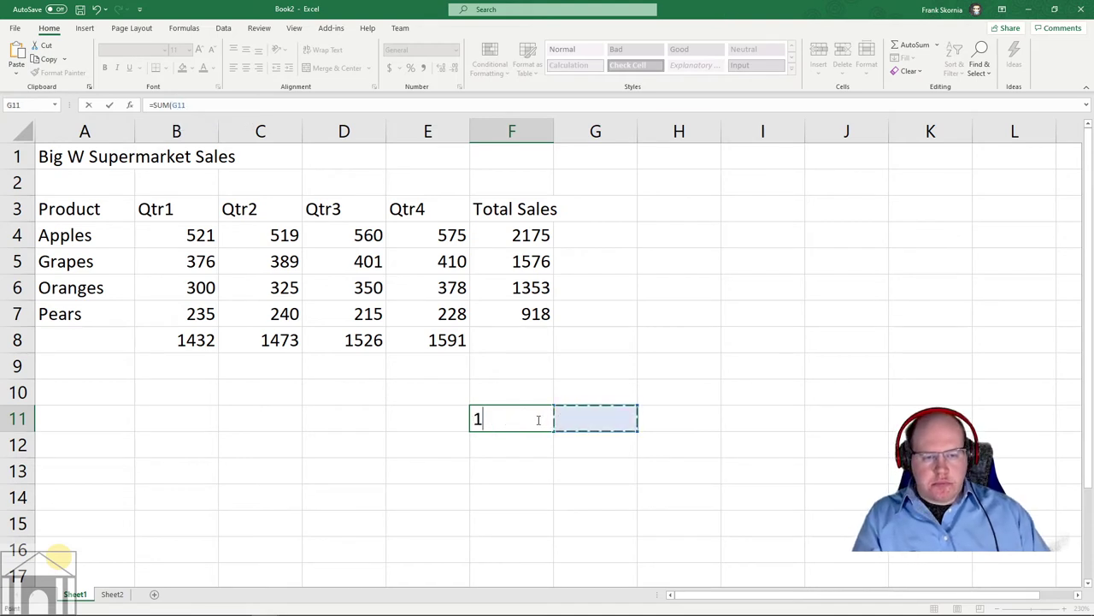
pyautogui.press('Escape')
pyautogui.click(591, 387)
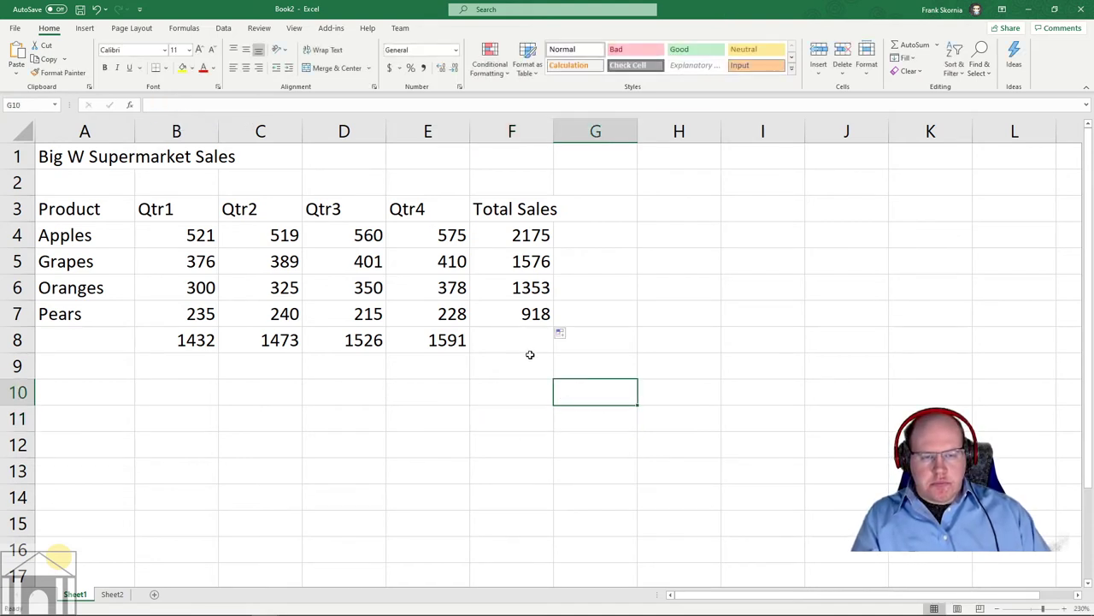
pyautogui.click(530, 354)
pyautogui.click(92, 160)
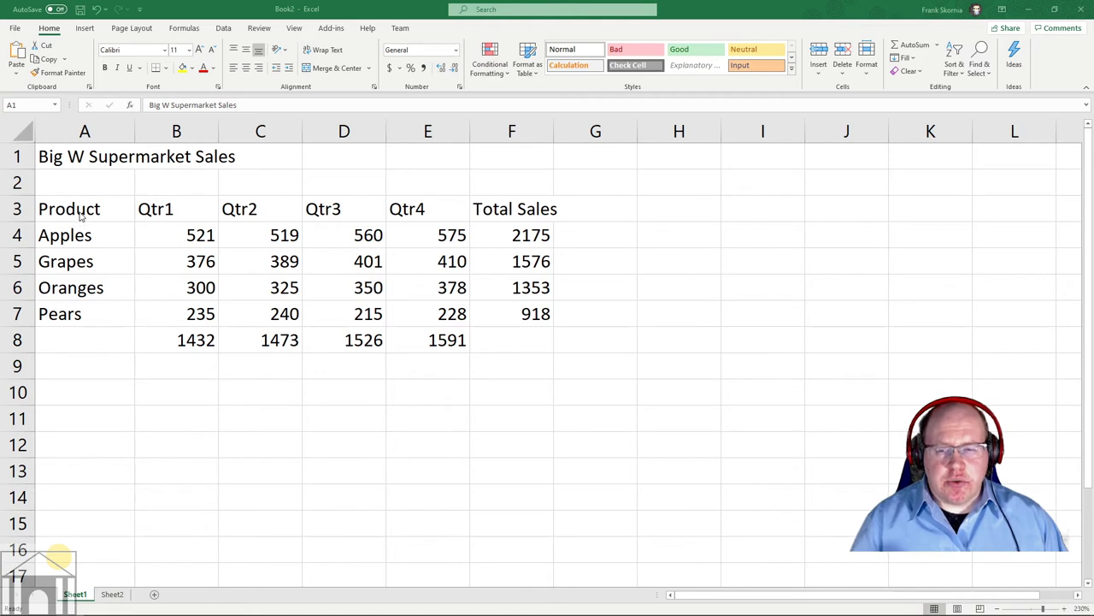
# - Select the table range A3:F8, covering the headers, Total Sales column and row-8 totals
pyautogui.moveTo(74, 209); pyautogui.dragTo(476, 211)
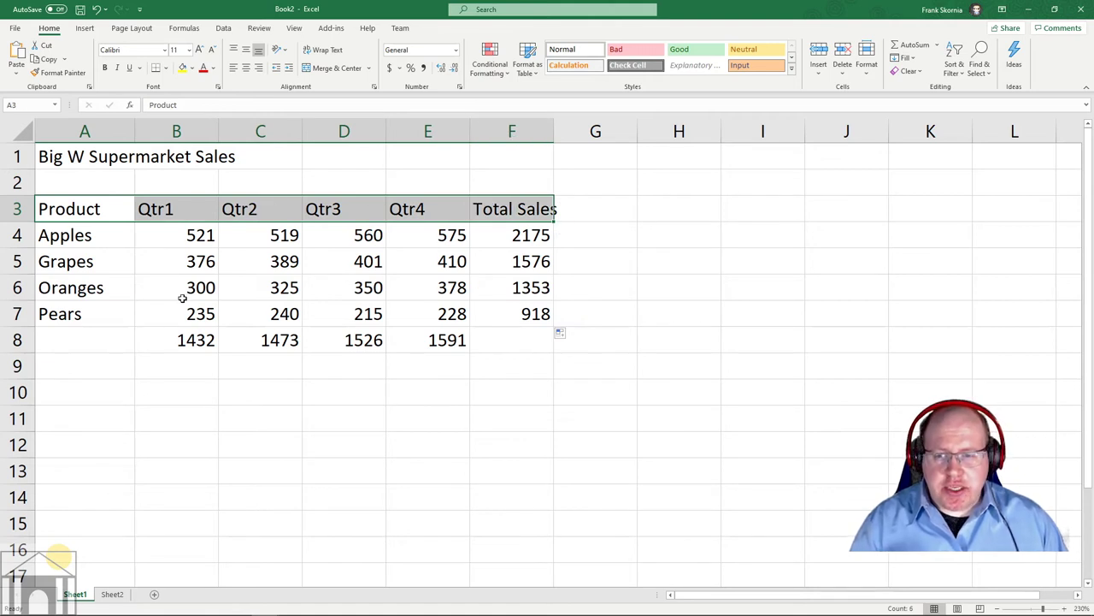
pyautogui.click(92, 234)
pyautogui.moveTo(86, 218); pyautogui.dragTo(74, 316)
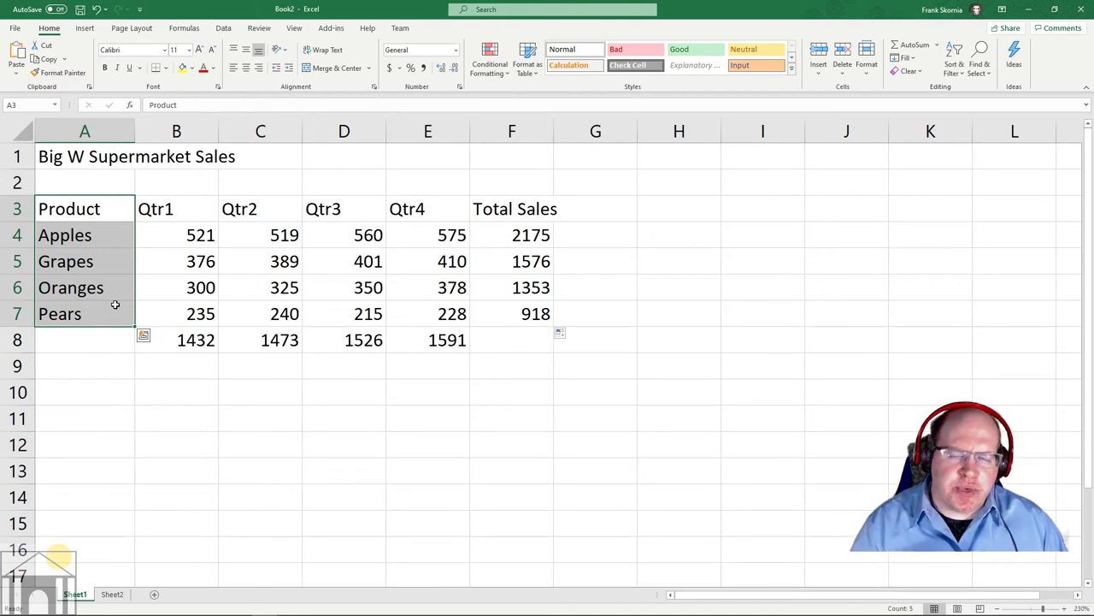
pyautogui.click(313, 365)
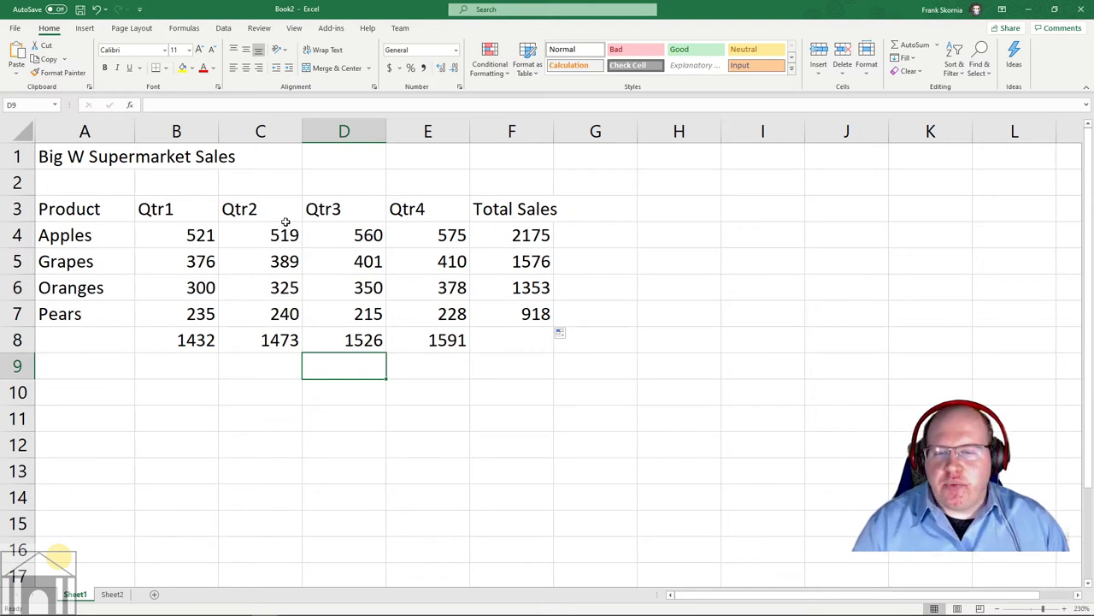
pyautogui.click(94, 208)
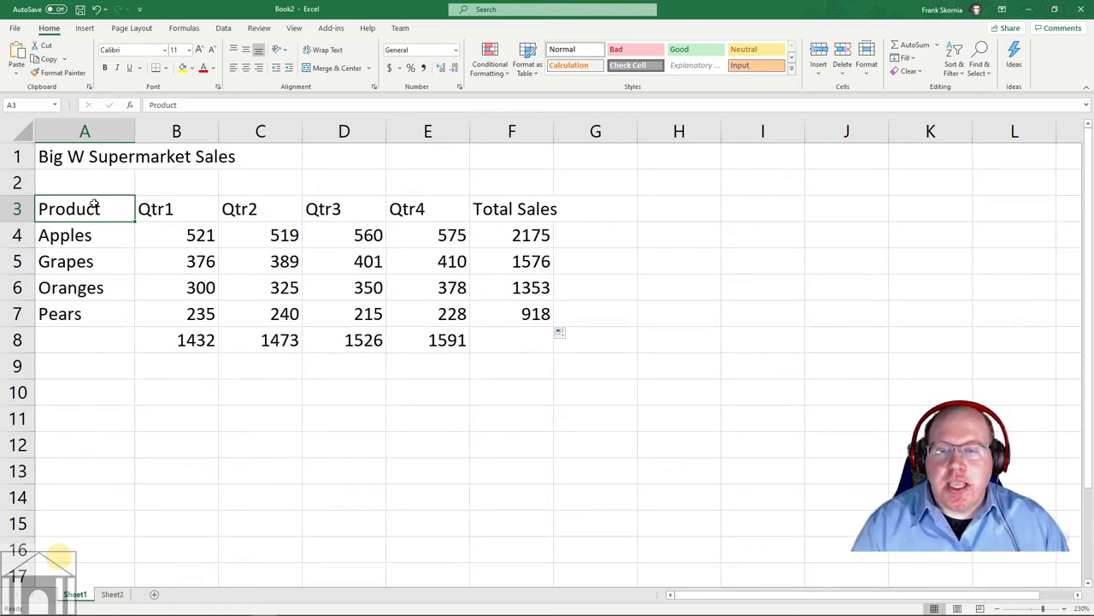
pyautogui.moveTo(87, 205); pyautogui.dragTo(516, 335)
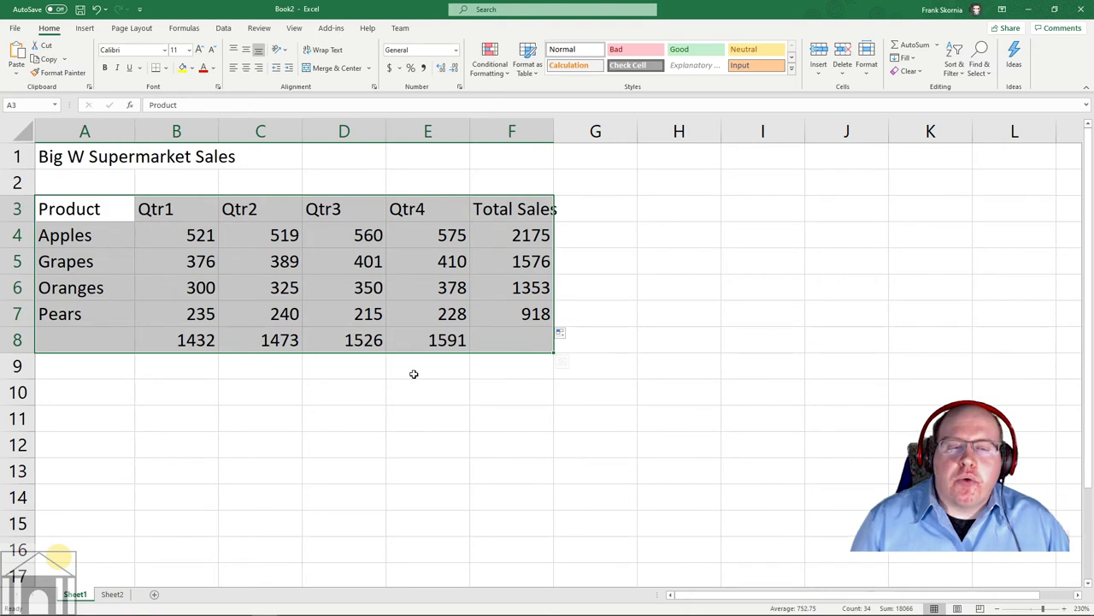
pyautogui.click(416, 374)
pyautogui.scroll(-8, 412, 277)
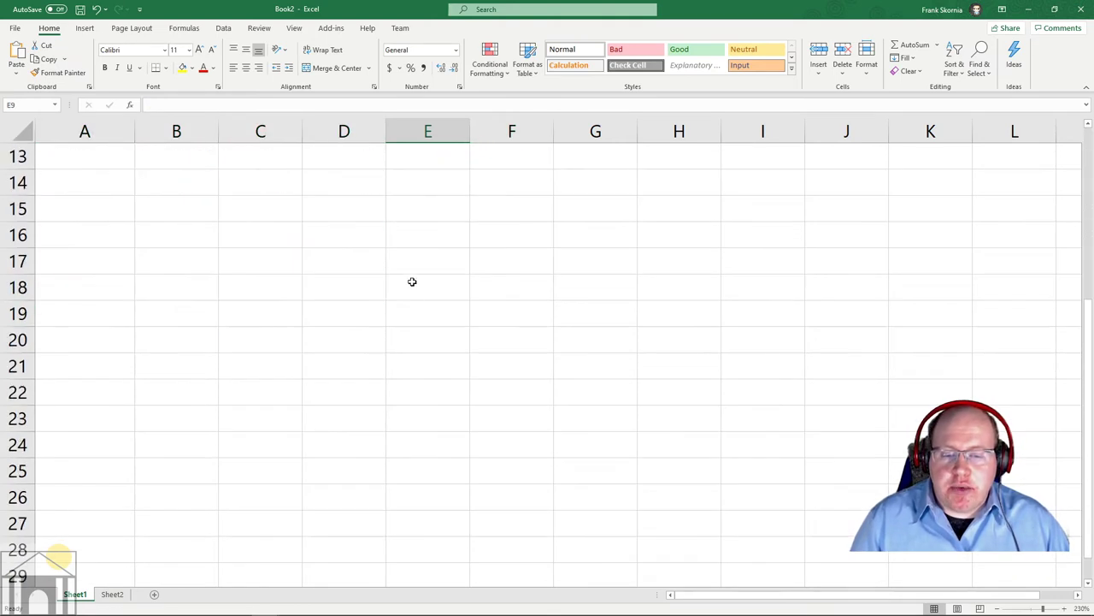
pyautogui.scroll(8, 268, 367)
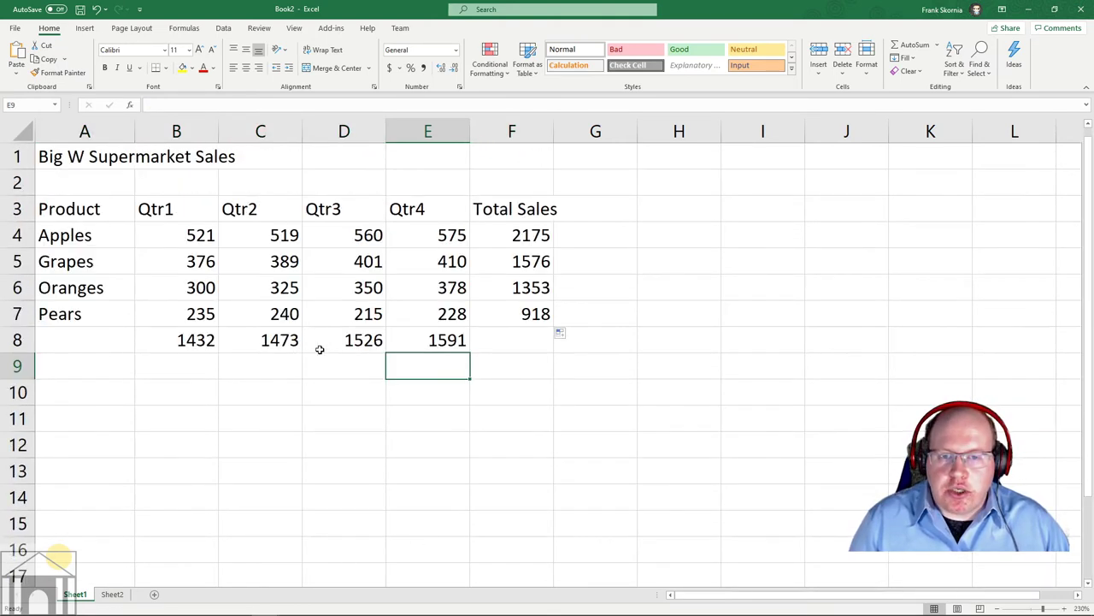
pyautogui.click(427, 237)
pyautogui.moveTo(428, 237); pyautogui.dragTo(430, 552)
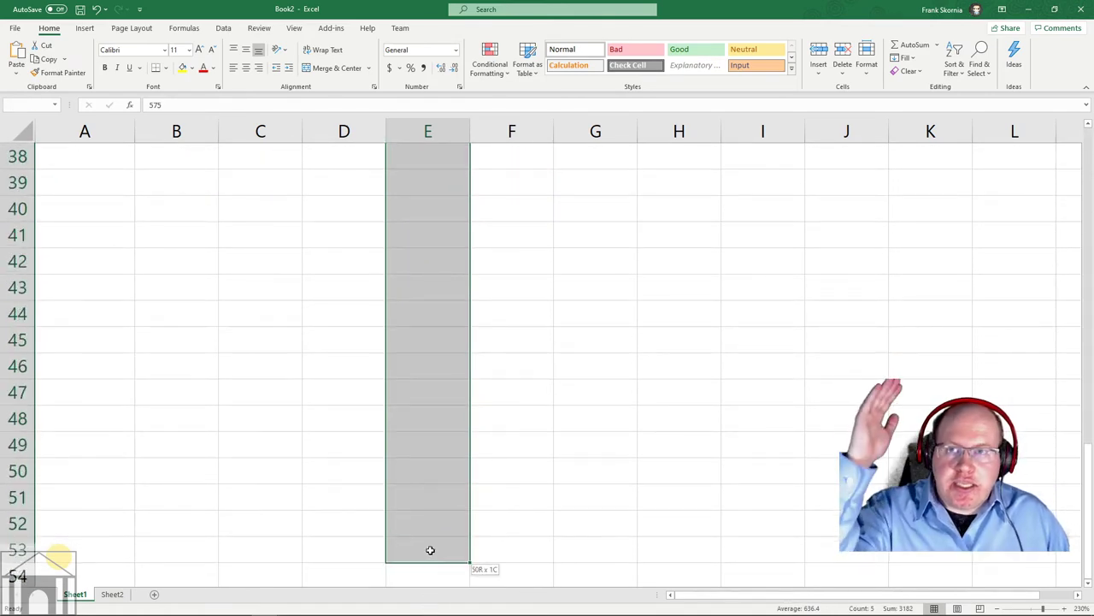
pyautogui.moveTo(431, 550); pyautogui.dragTo(430, 550)
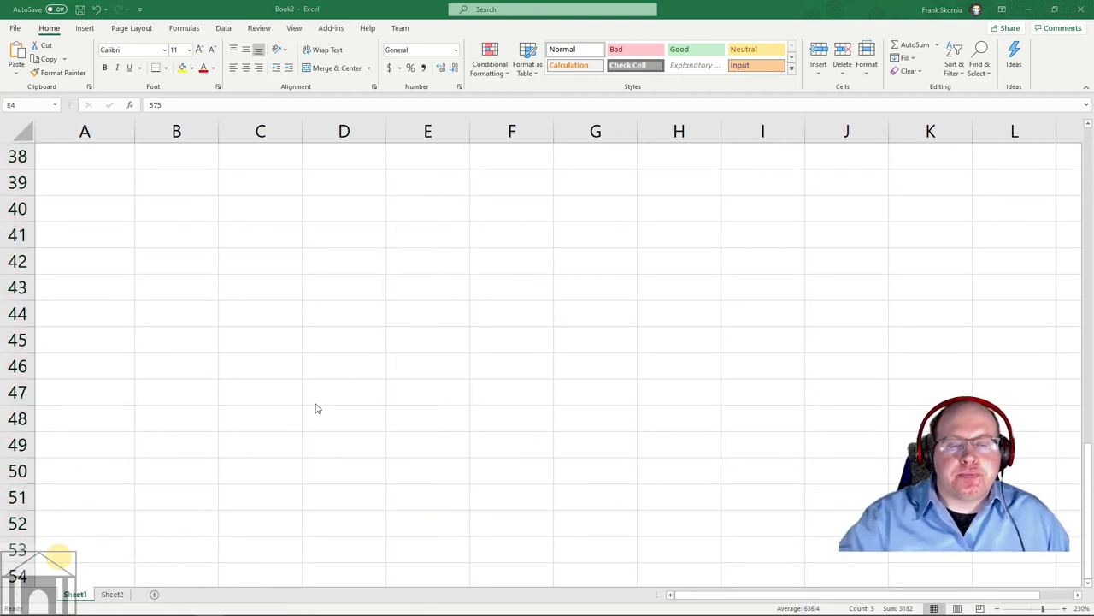
pyautogui.scroll(12, 316, 408)
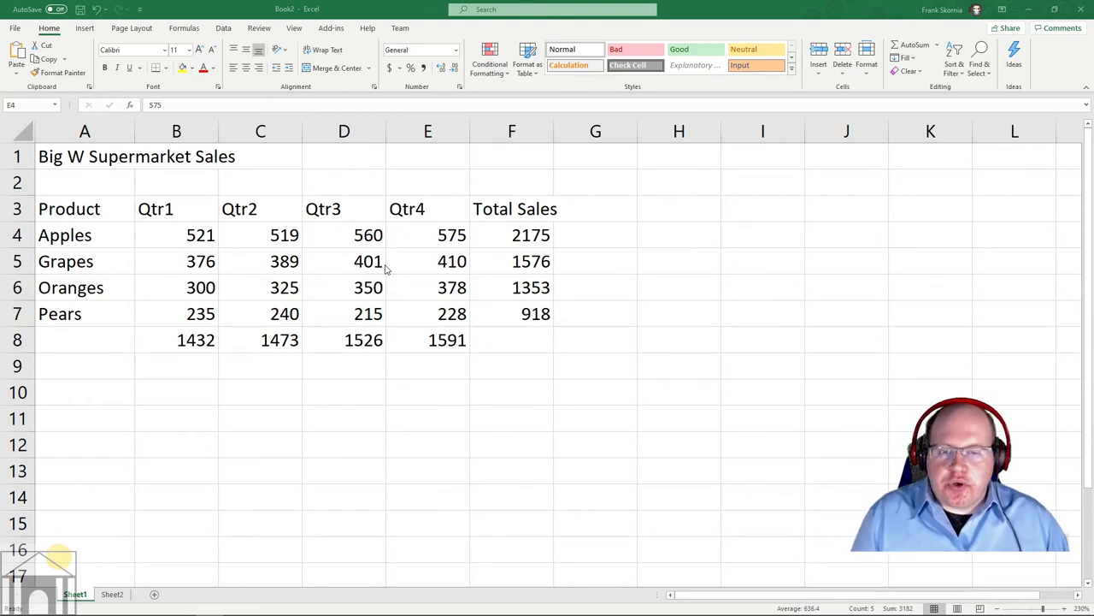
pyautogui.click(80, 213)
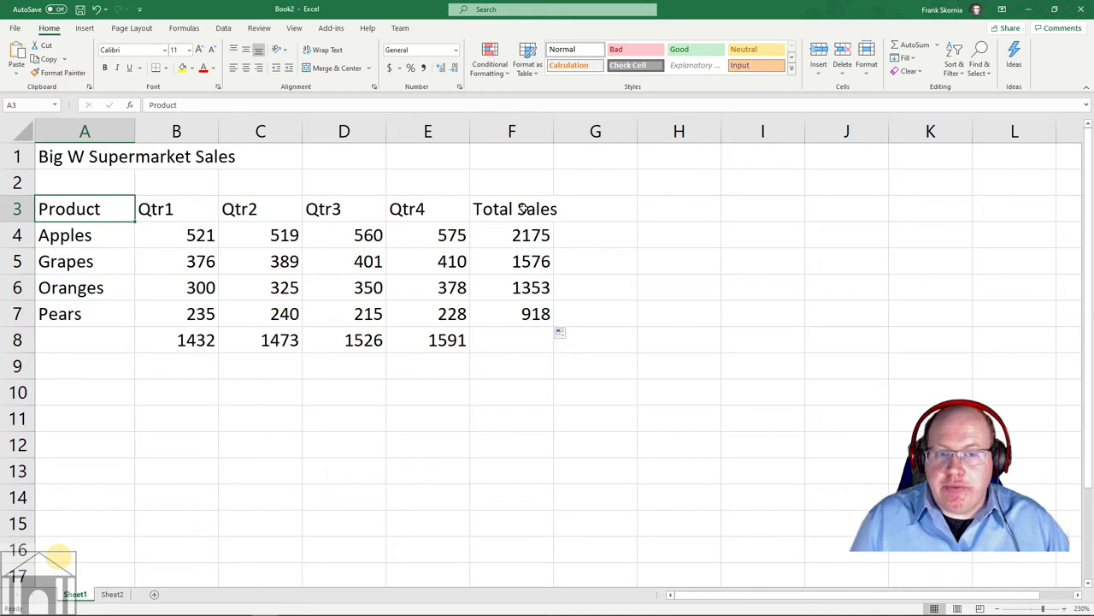
pyautogui.keyDown('shift'); pyautogui.click(523, 209); pyautogui.keyUp('shift')
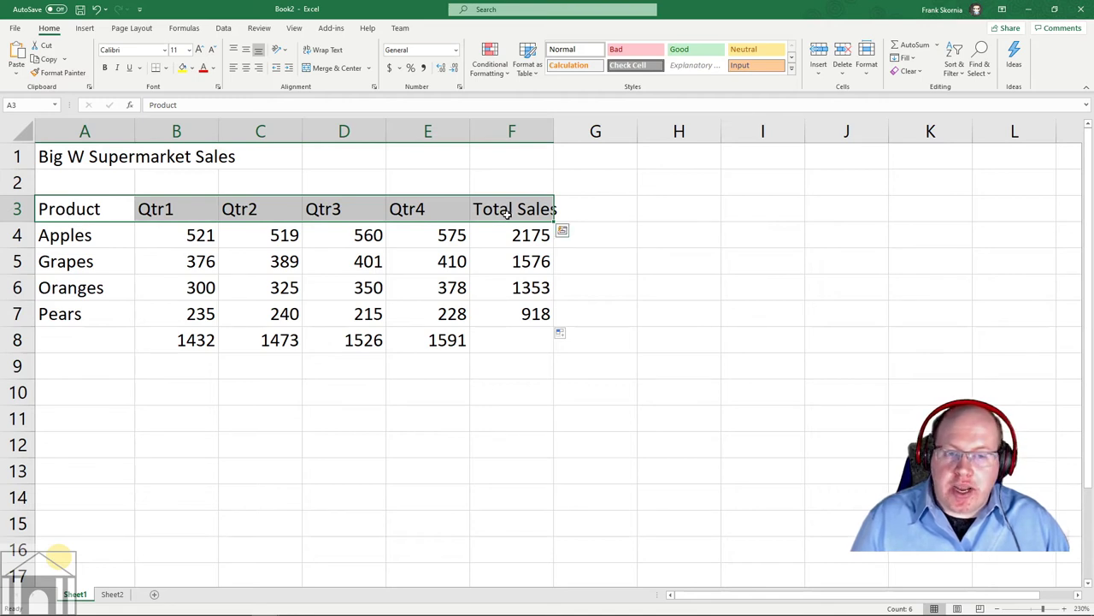
pyautogui.click(100, 218)
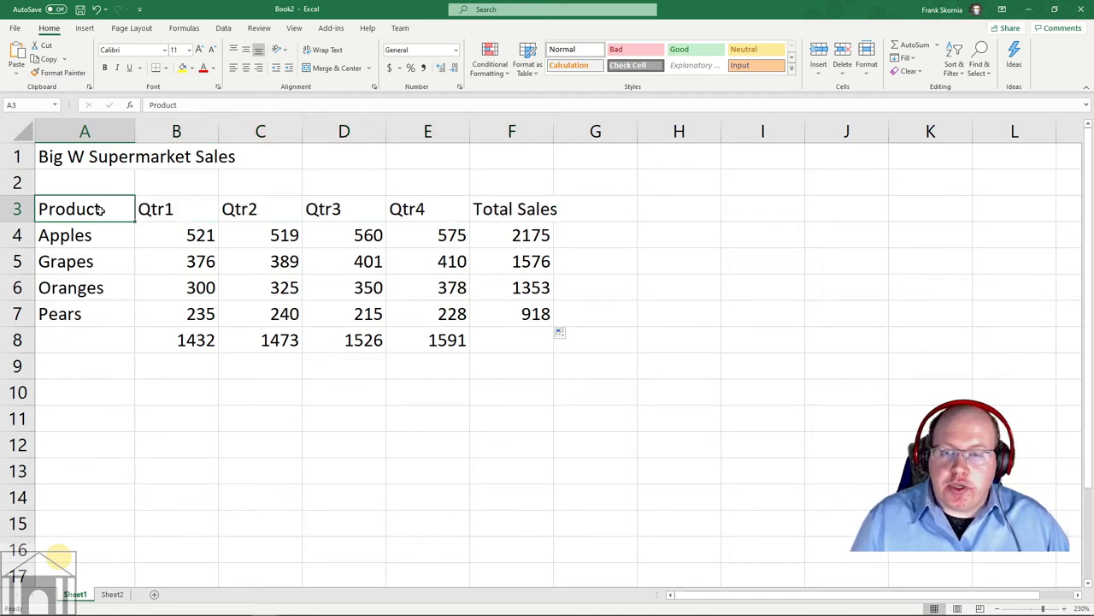
pyautogui.keyDown('shift'); pyautogui.click(116, 311); pyautogui.keyUp('shift')
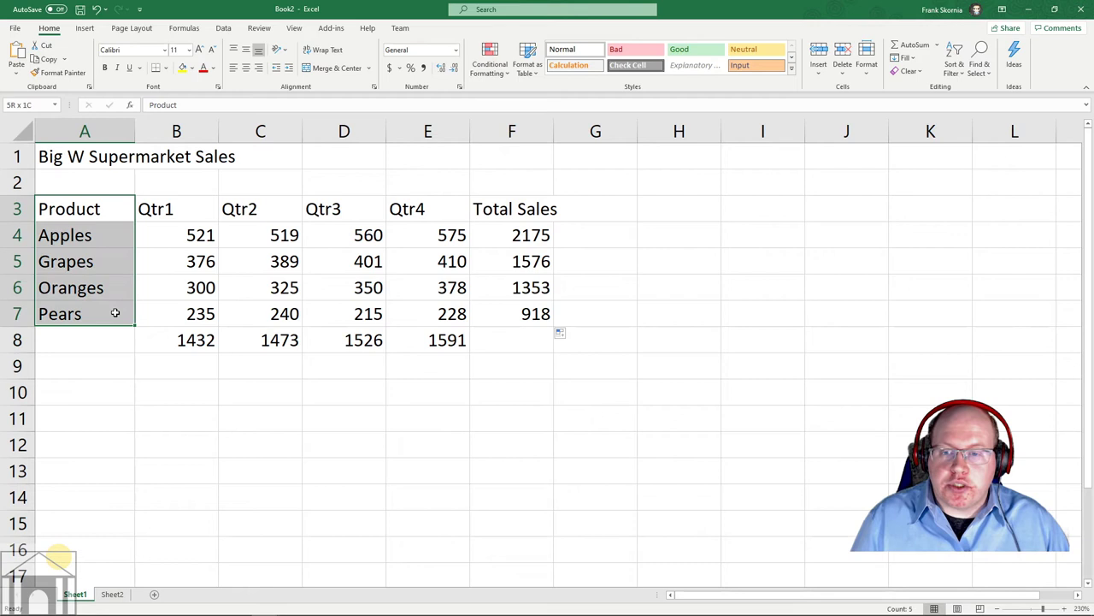
pyautogui.click(96, 216)
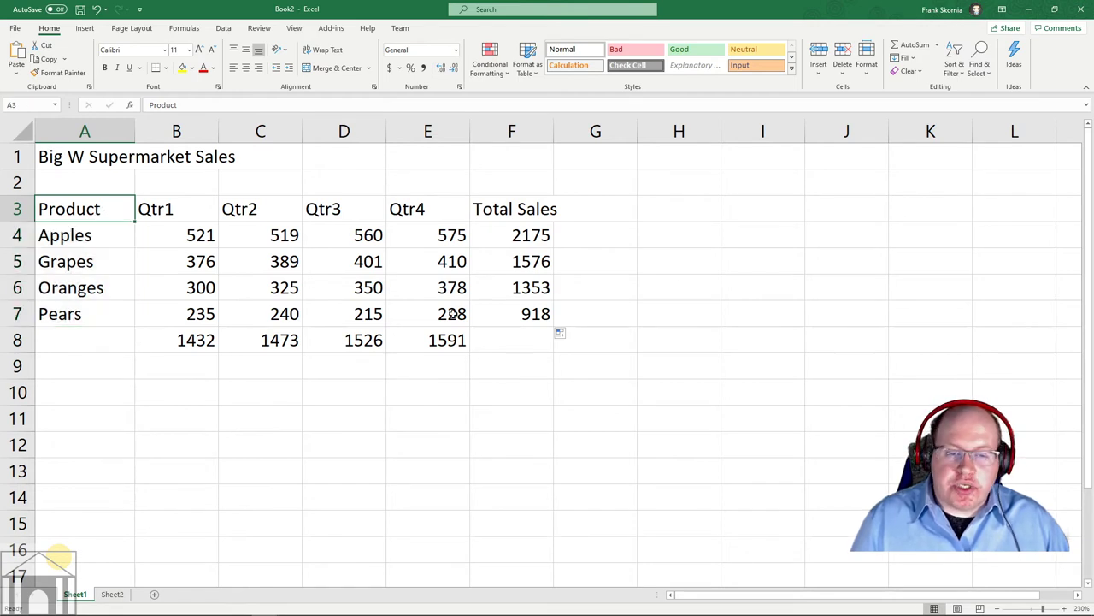
pyautogui.keyDown('shift'); pyautogui.click(525, 343); pyautogui.keyUp('shift')
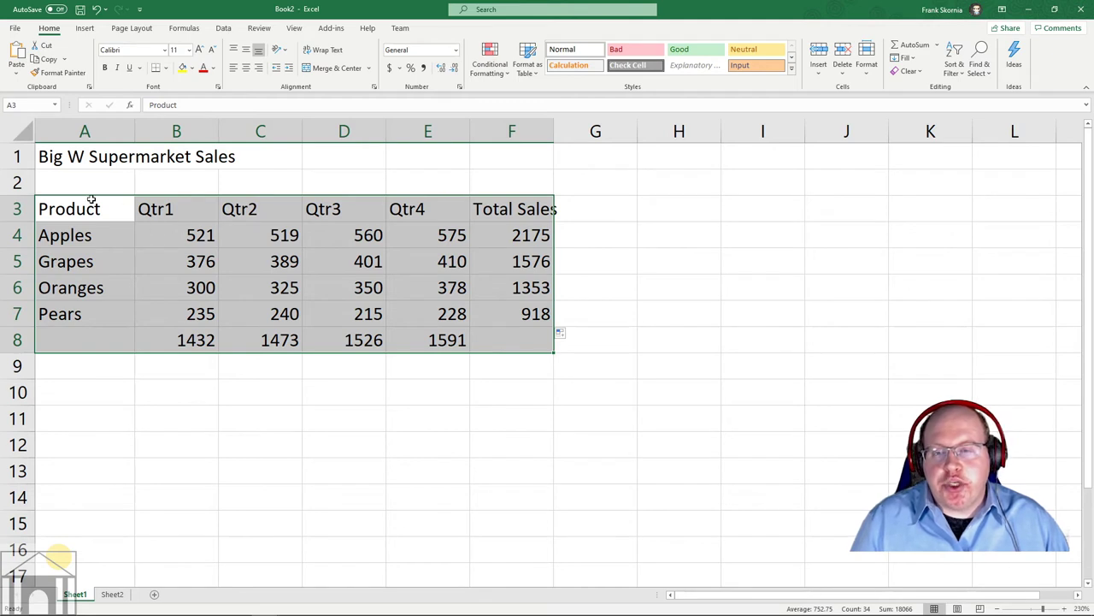
pyautogui.click(120, 234)
pyautogui.click(65, 215)
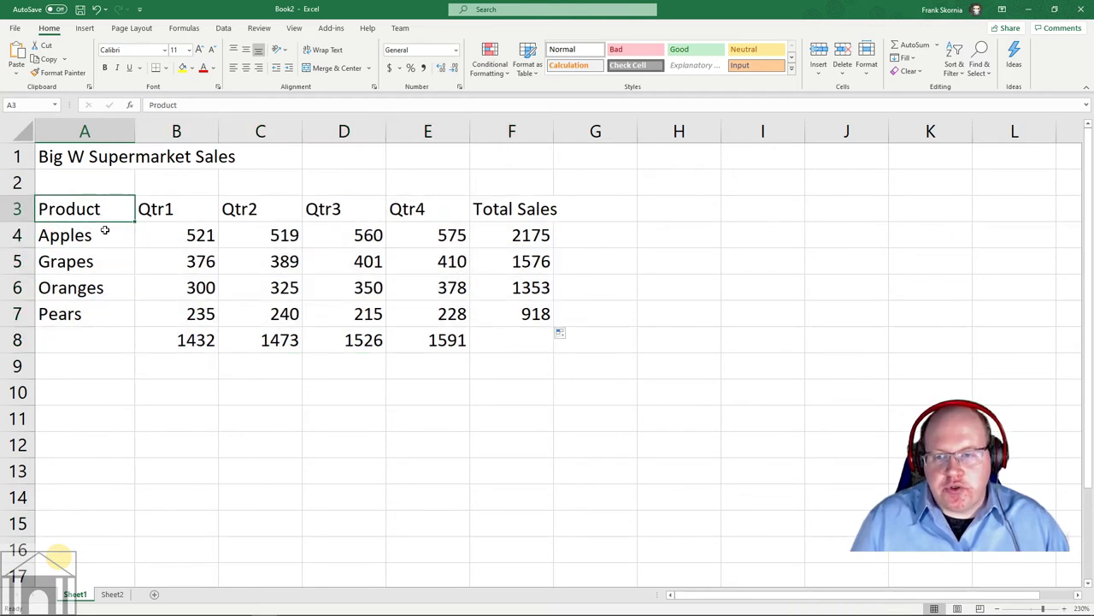
pyautogui.keyDown('shift'); pyautogui.click(530, 342); pyautogui.keyUp('shift')
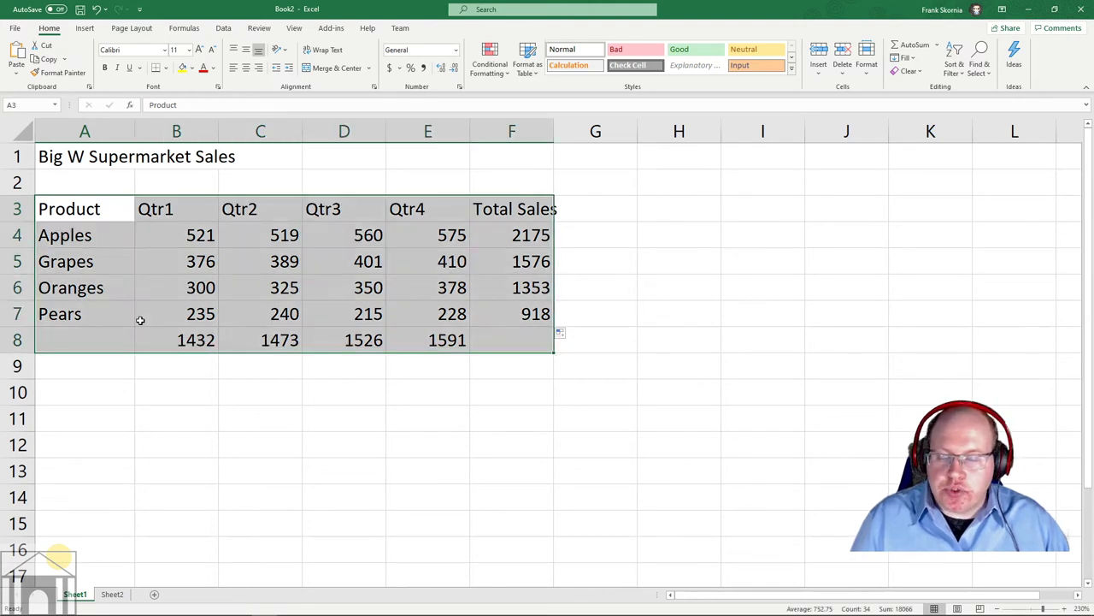
pyautogui.click(89, 214)
pyautogui.keyDown('shift'); pyautogui.click(518, 214); pyautogui.keyUp('shift')
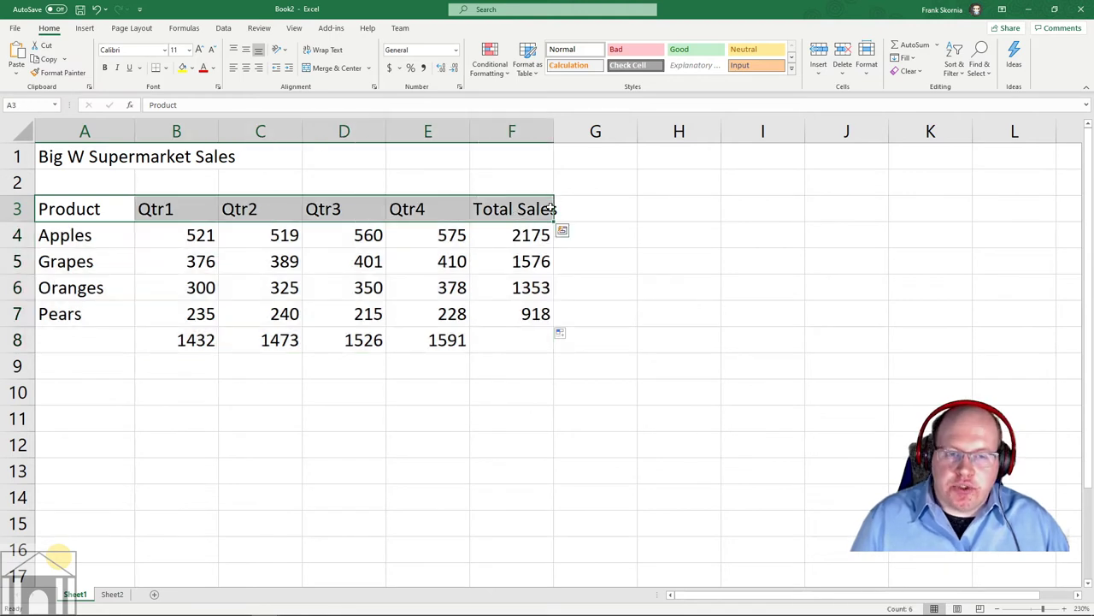
pyautogui.click(103, 208)
pyautogui.keyDown('shift'); pyautogui.click(88, 342); pyautogui.keyUp('shift')
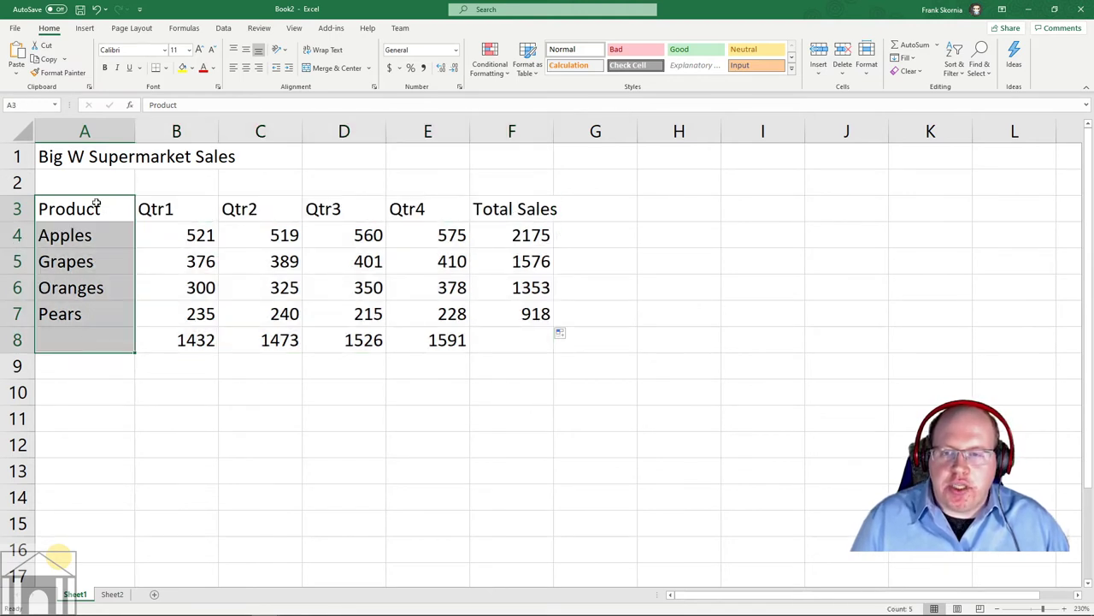
pyautogui.click(239, 280)
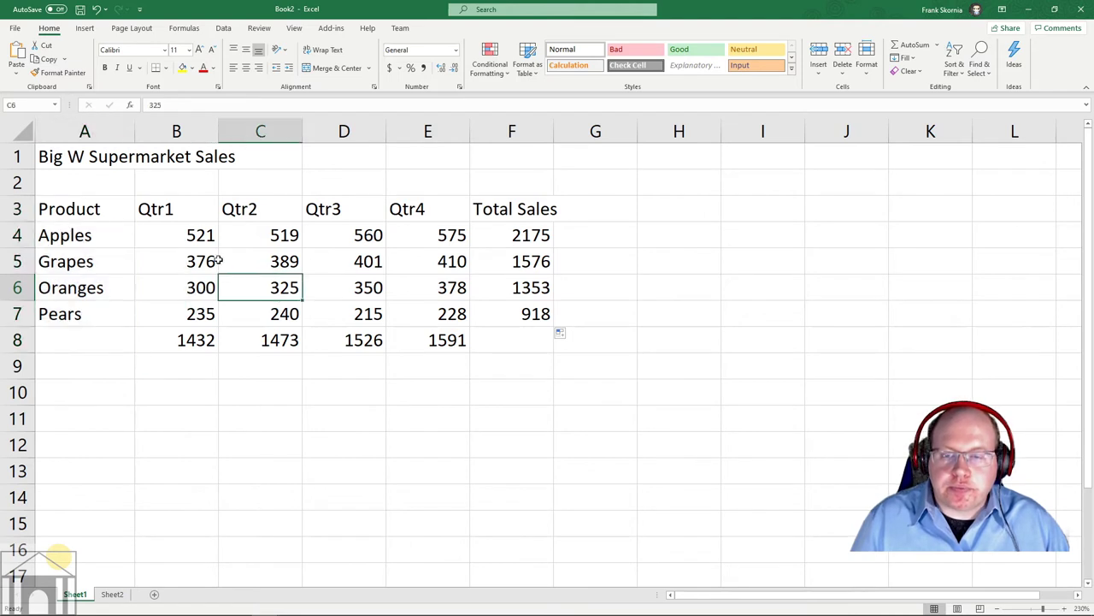
pyautogui.click(99, 216)
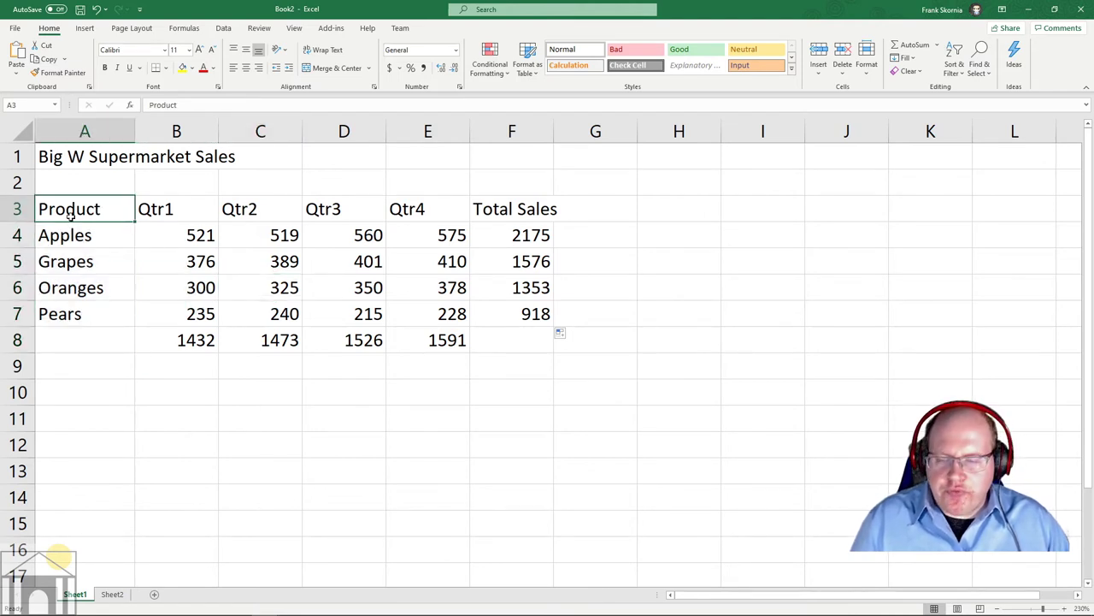
pyautogui.click(276, 262)
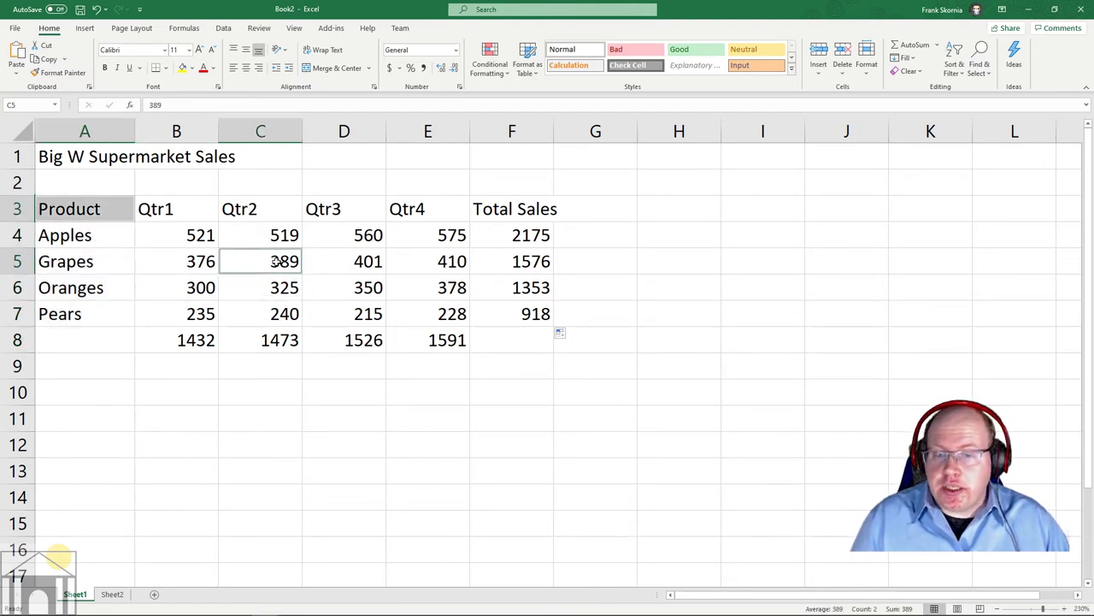
pyautogui.keyDown('ctrl'); pyautogui.click(214, 287); pyautogui.keyUp('ctrl')
pyautogui.keyDown('ctrl'); pyautogui.click(370, 297); pyautogui.keyUp('ctrl')
pyautogui.keyDown('ctrl'); pyautogui.click(376, 236); pyautogui.keyUp('ctrl')
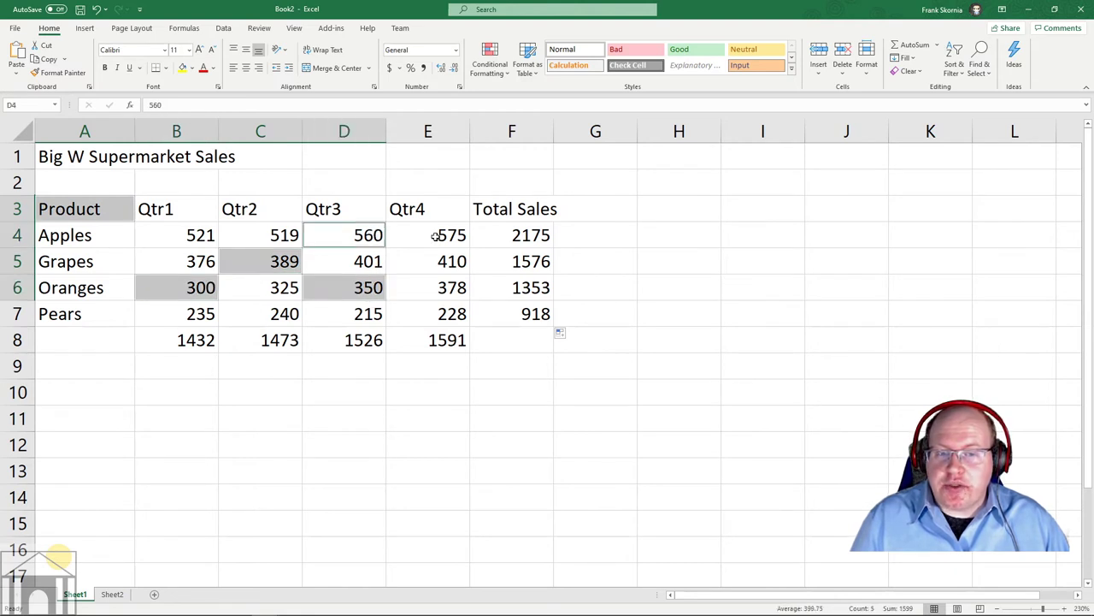
pyautogui.keyDown('ctrl'); pyautogui.click(436, 236); pyautogui.keyUp('ctrl')
pyautogui.keyDown('ctrl'); pyautogui.click(529, 265); pyautogui.keyUp('ctrl')
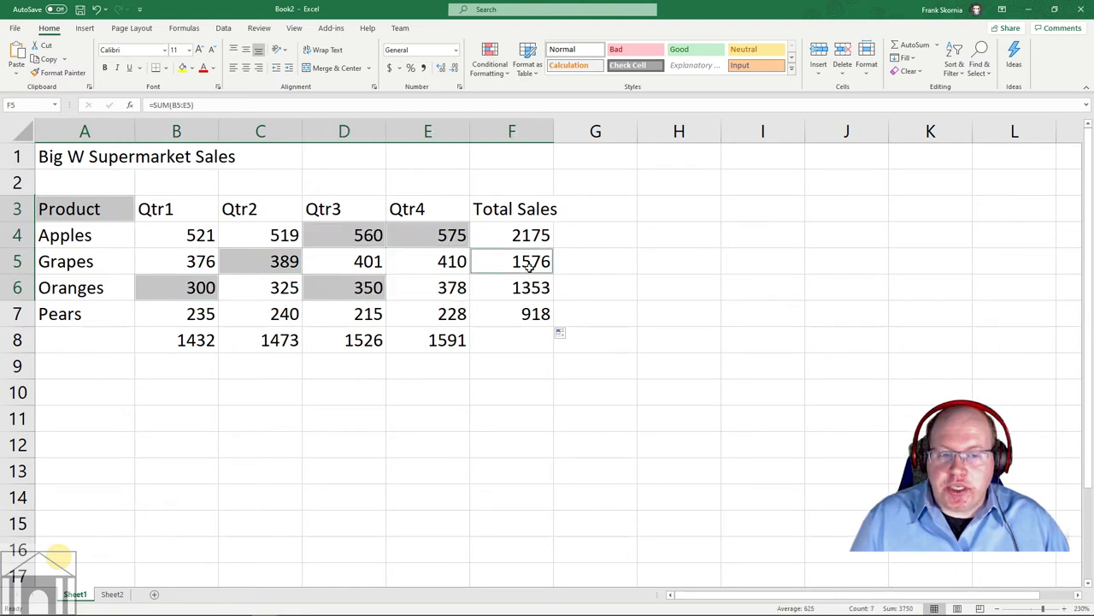
pyautogui.keyDown('ctrl'); pyautogui.click(459, 340); pyautogui.keyUp('ctrl')
pyautogui.keyDown('ctrl'); pyautogui.click(327, 346); pyautogui.keyUp('ctrl')
pyautogui.keyDown('ctrl'); pyautogui.click(284, 340); pyautogui.keyUp('ctrl')
pyautogui.keyDown('ctrl'); pyautogui.click(285, 303); pyautogui.keyUp('ctrl')
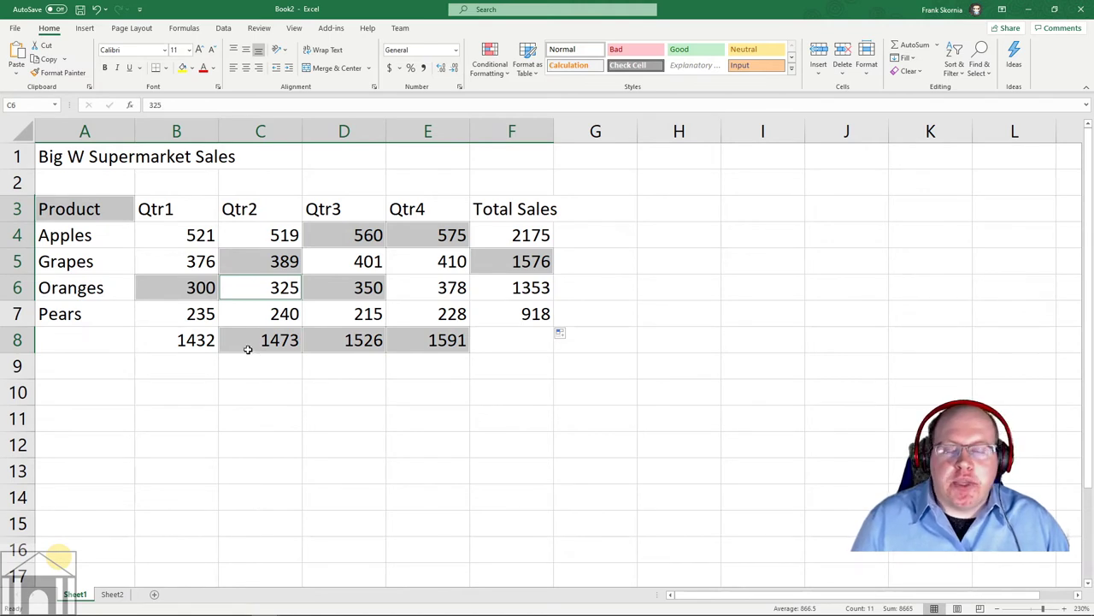
pyautogui.click(430, 374)
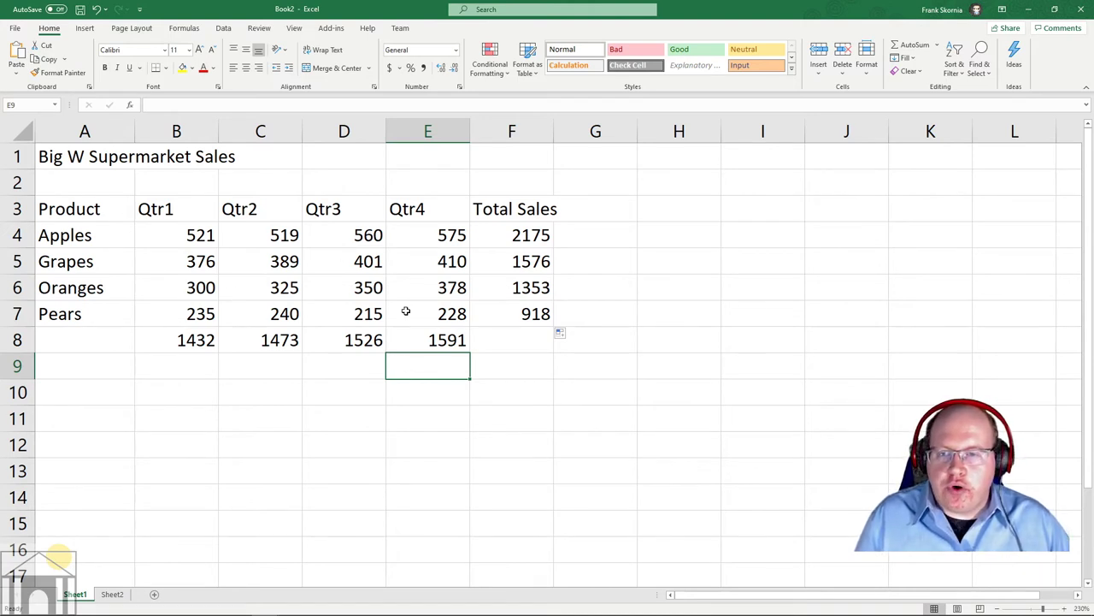
pyautogui.click(75, 207)
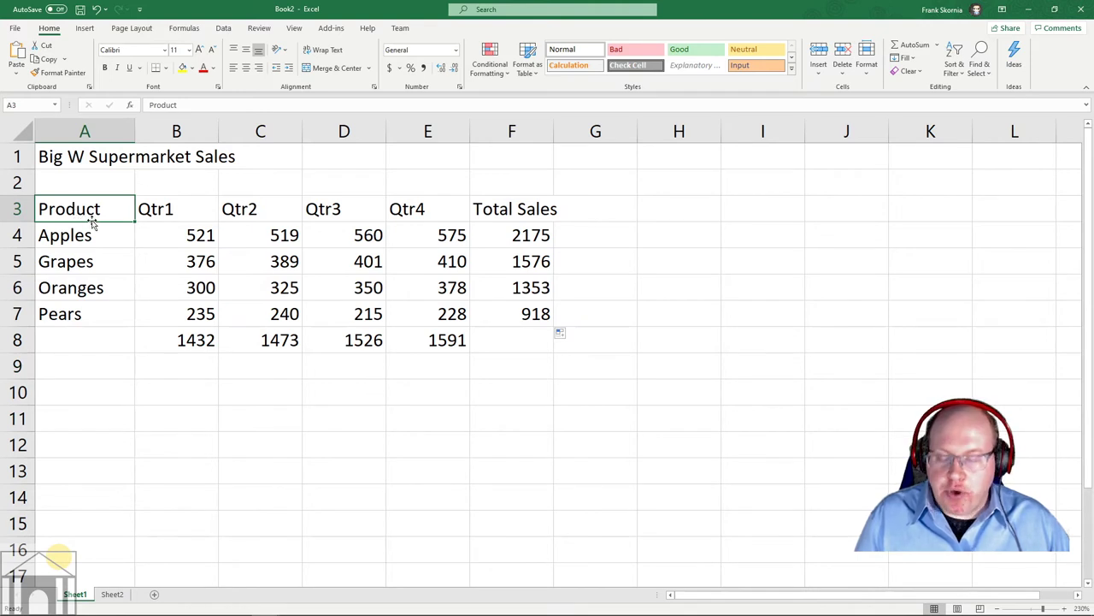
# - Select the sales table A3:F8 and show the Insert tab's chart options
pyautogui.keyDown('shift'); pyautogui.click(528, 346); pyautogui.keyUp('shift')
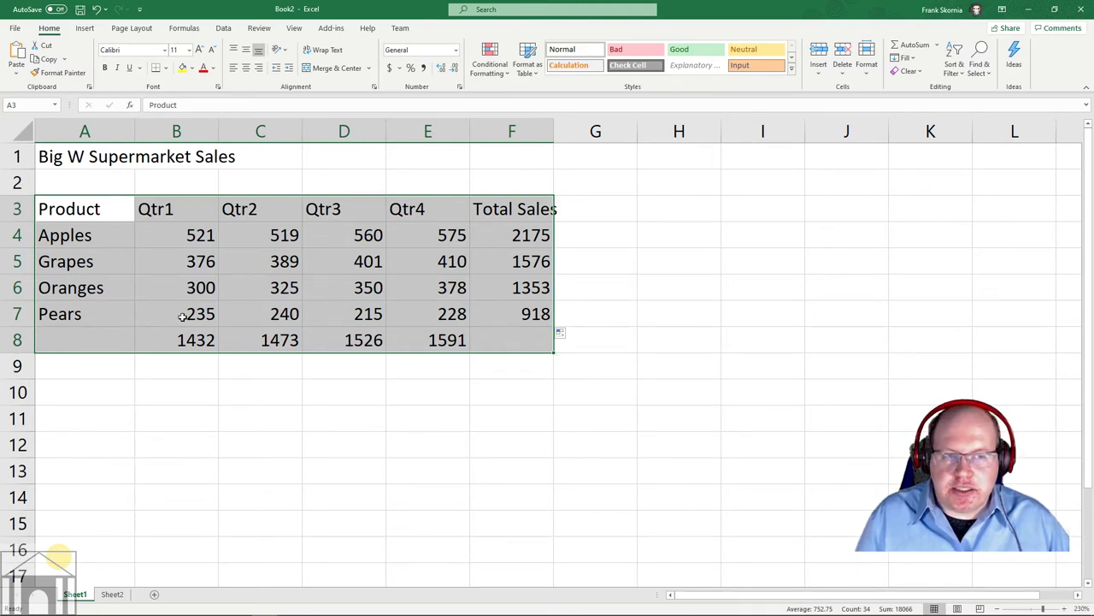
pyautogui.click(86, 28)
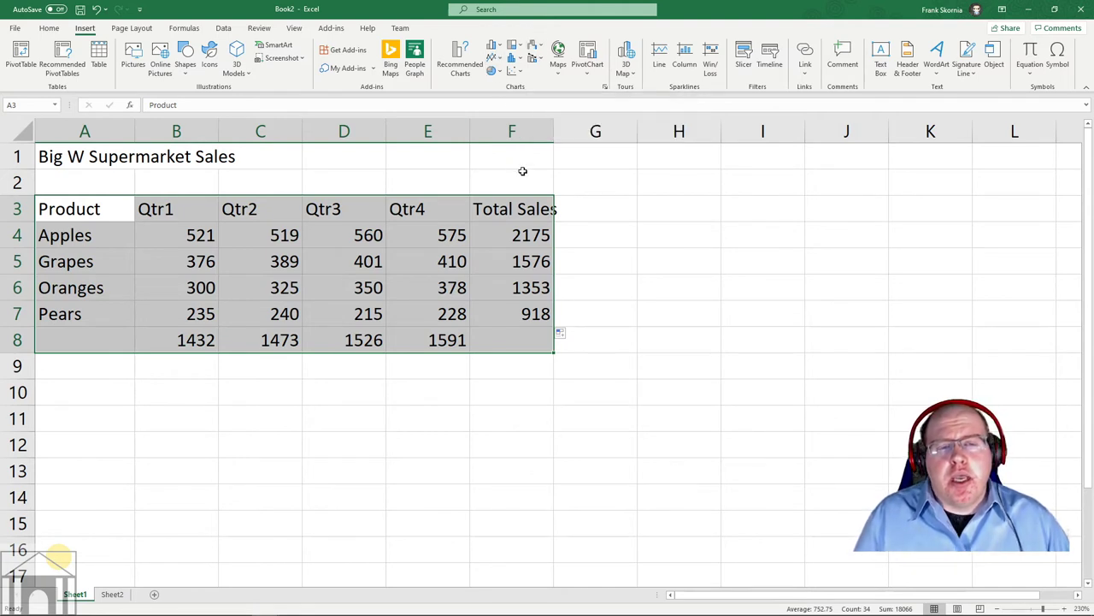
# - Insert a 3-D Clustered Column chart from A3:F8 and move it right of the table
pyautogui.click(499, 48)
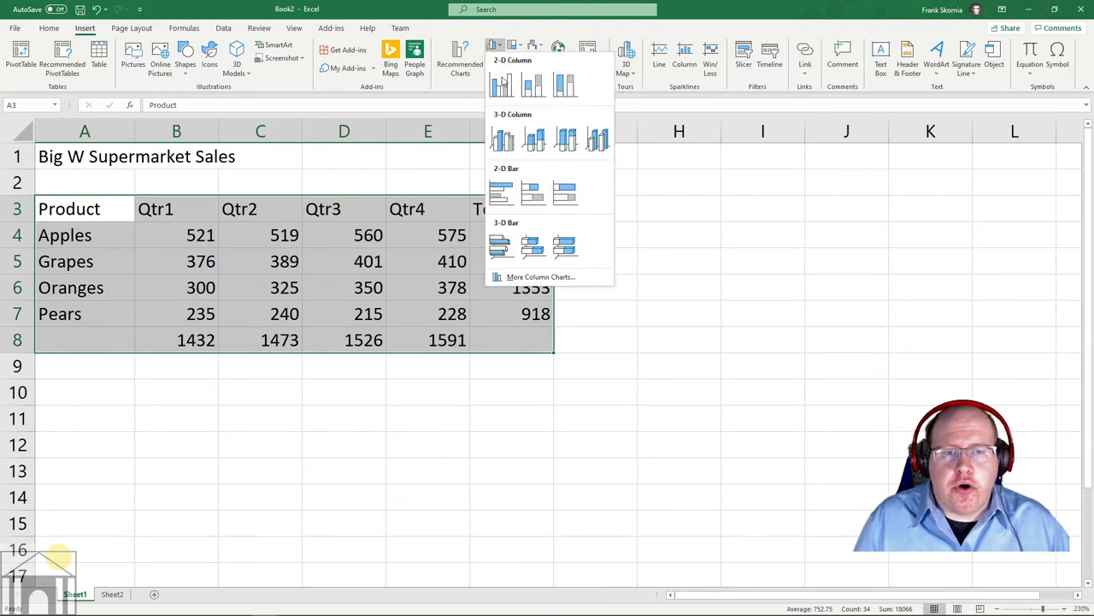
pyautogui.click(494, 45)
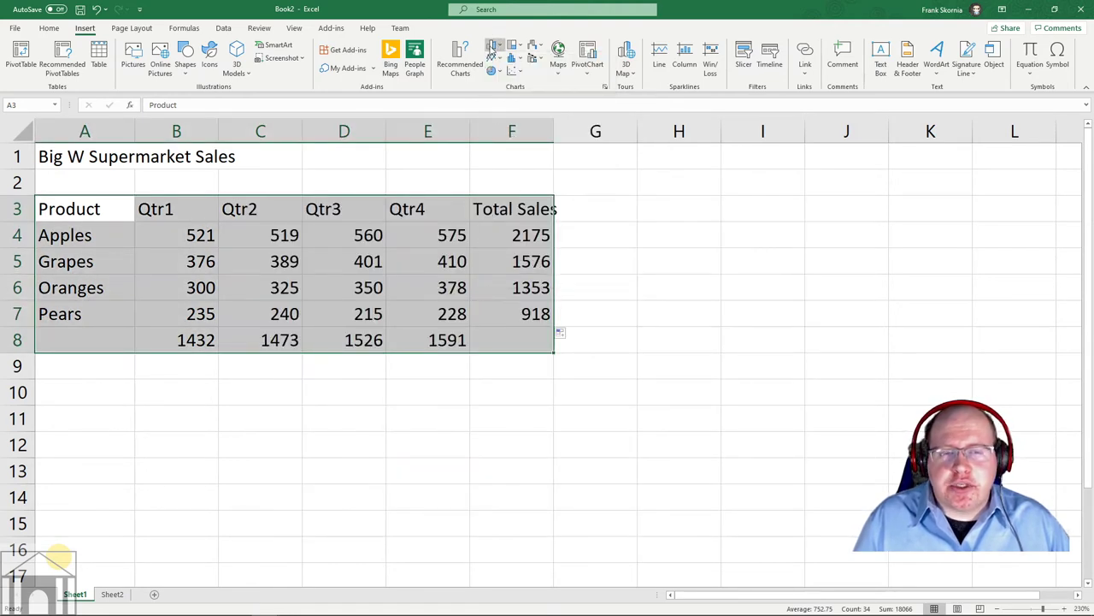
pyautogui.click(493, 45)
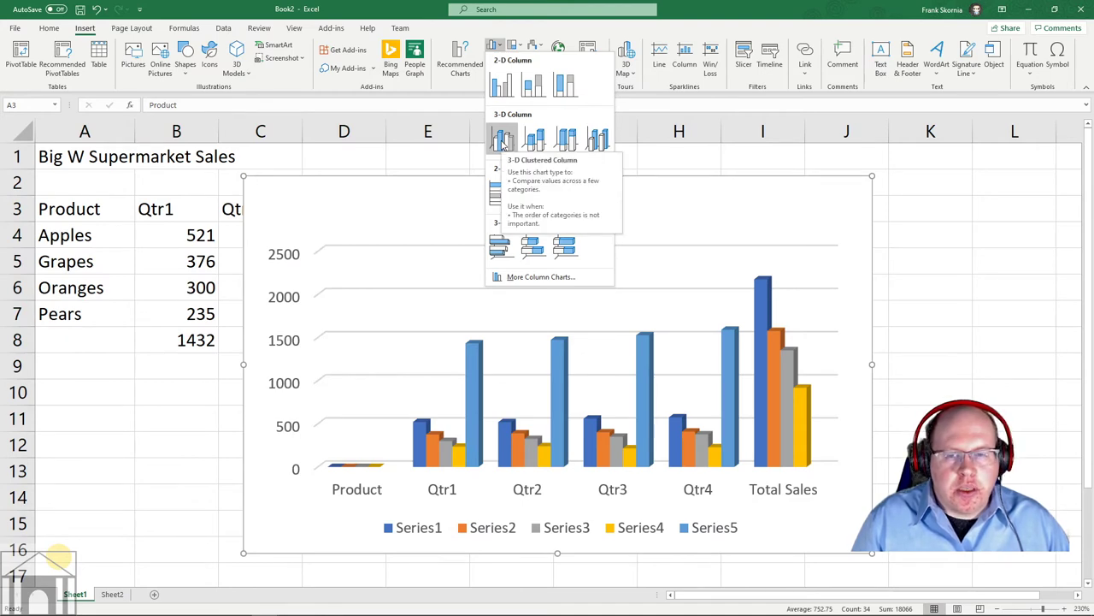
pyautogui.click(503, 139)
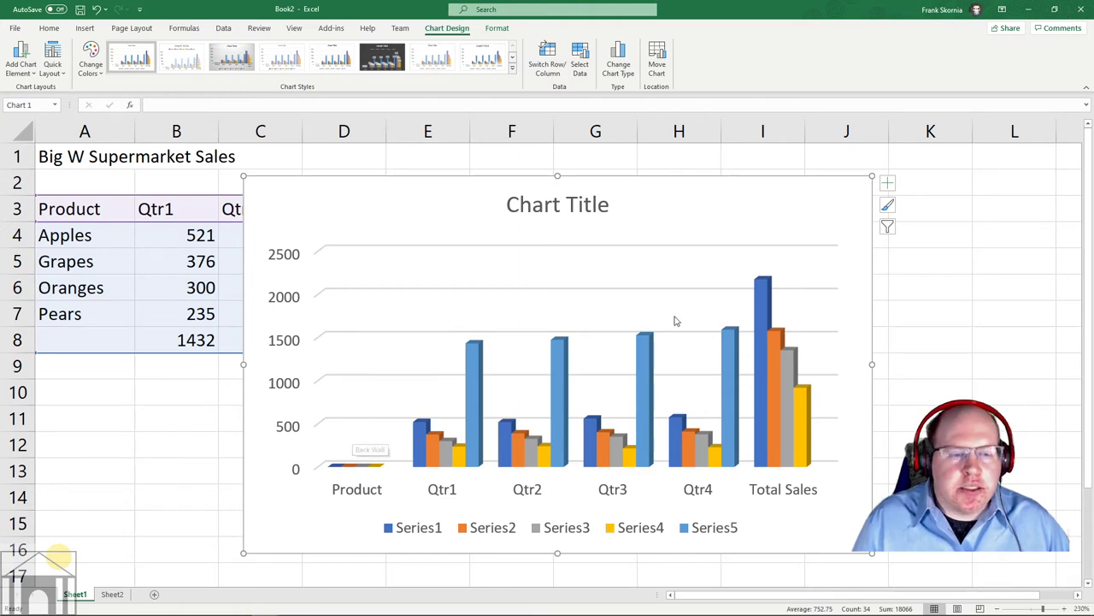
pyautogui.moveTo(795, 180); pyautogui.dragTo(936, 157)
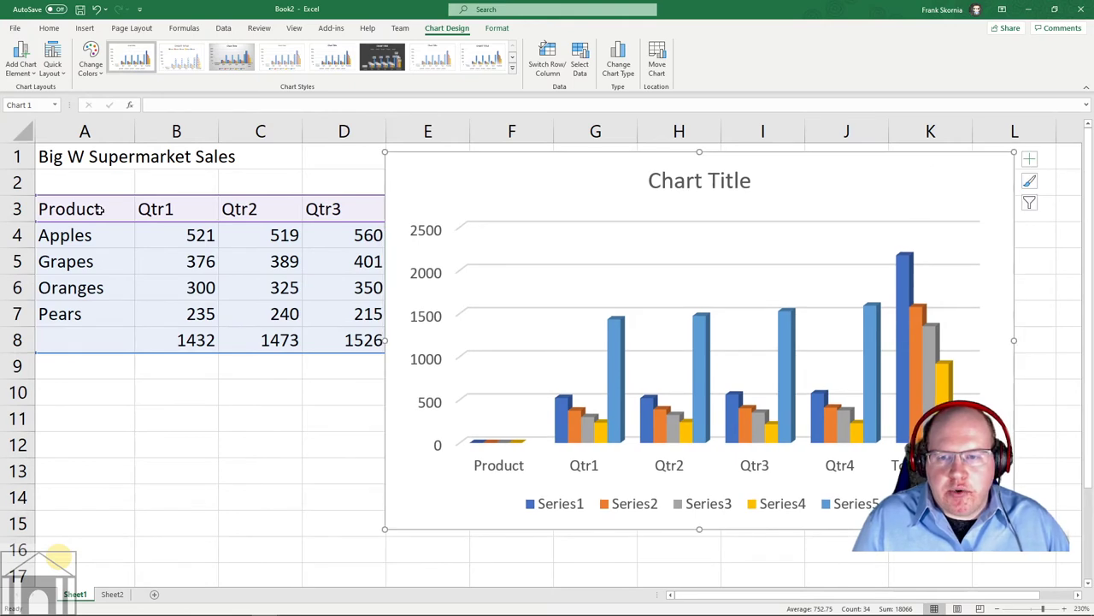
pyautogui.press('Escape')
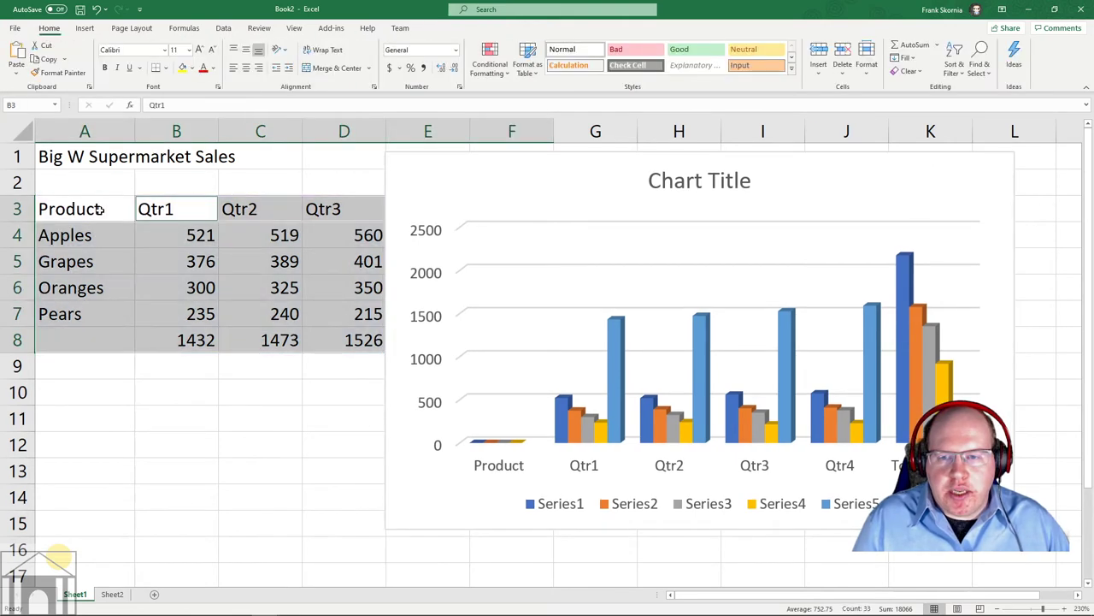
pyautogui.click(571, 211)
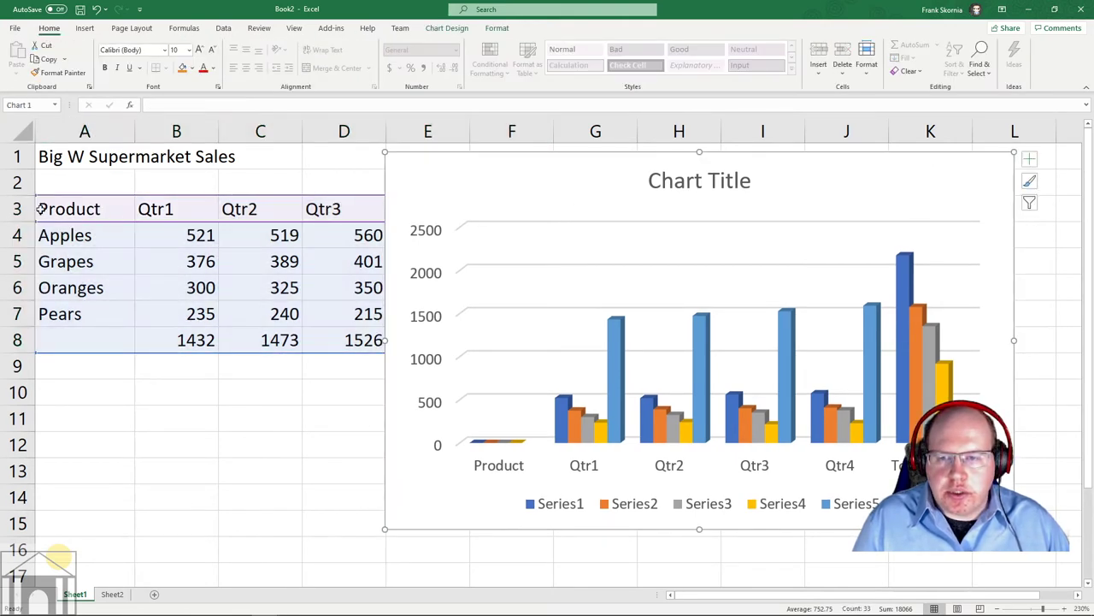
# - Delete the first 3-D column chart from the sheet
pyautogui.click(139, 250)
pyautogui.click(877, 196)
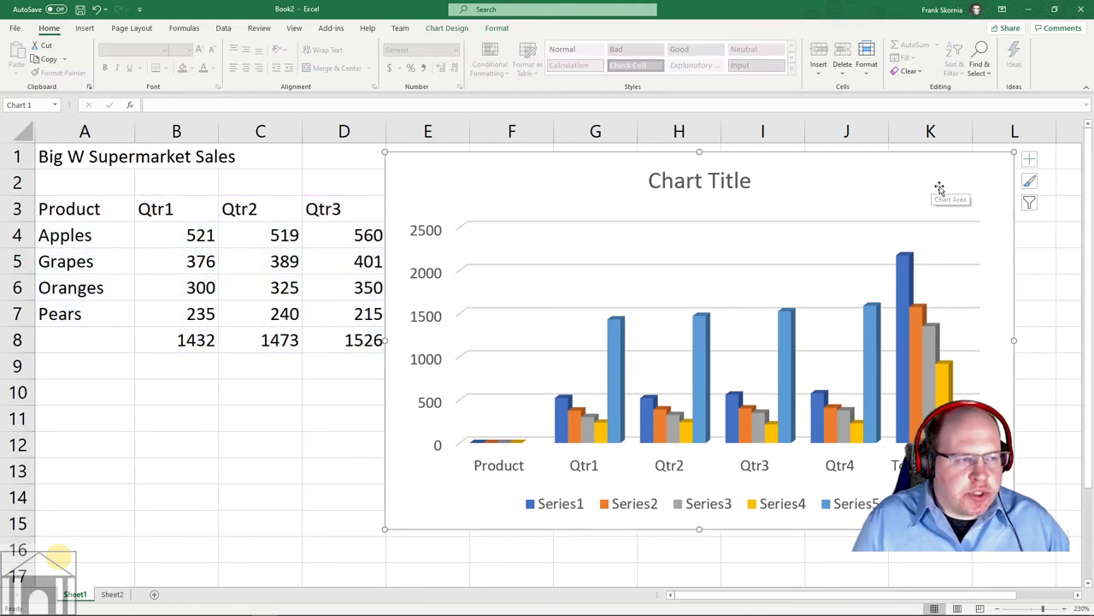
pyautogui.click(541, 153)
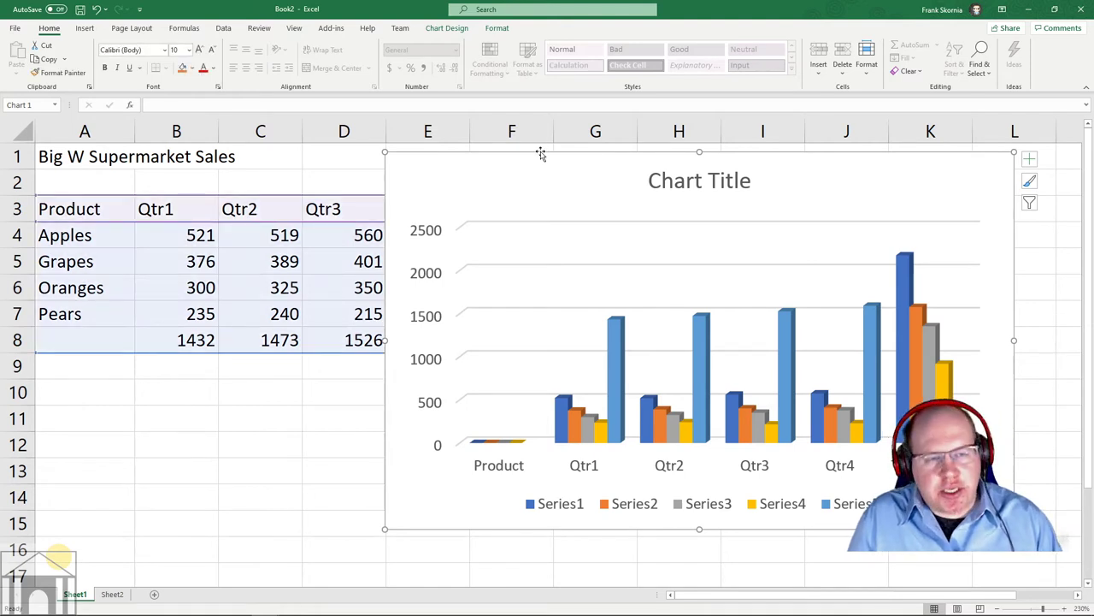
pyautogui.press('Delete')
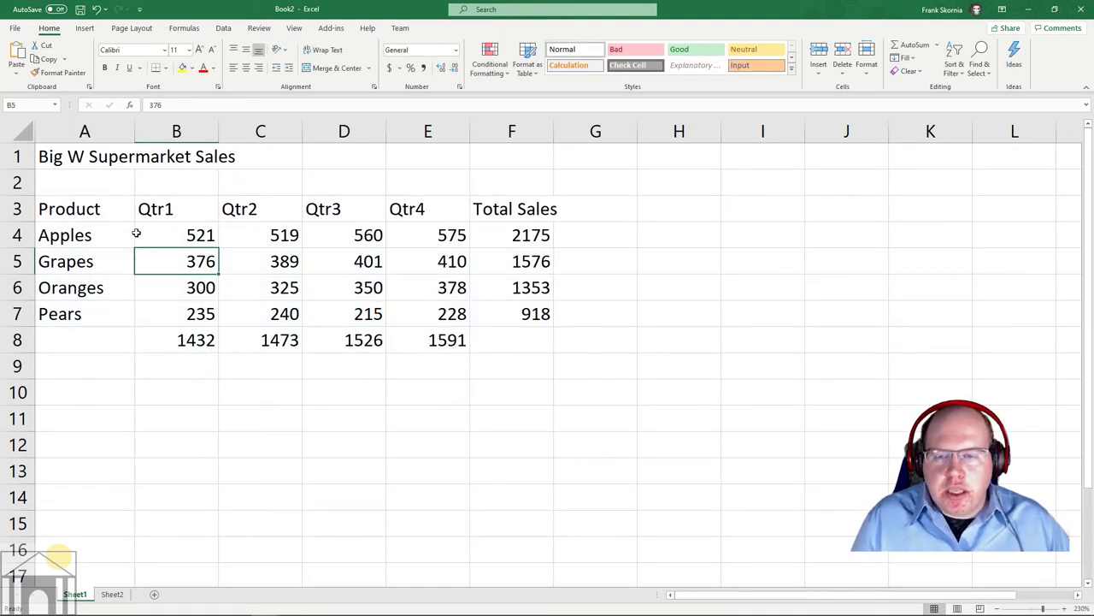
# - Reselect A3:F8, insert another 3-D Clustered Column chart, then delete it
pyautogui.moveTo(119, 217); pyautogui.dragTo(503, 334)
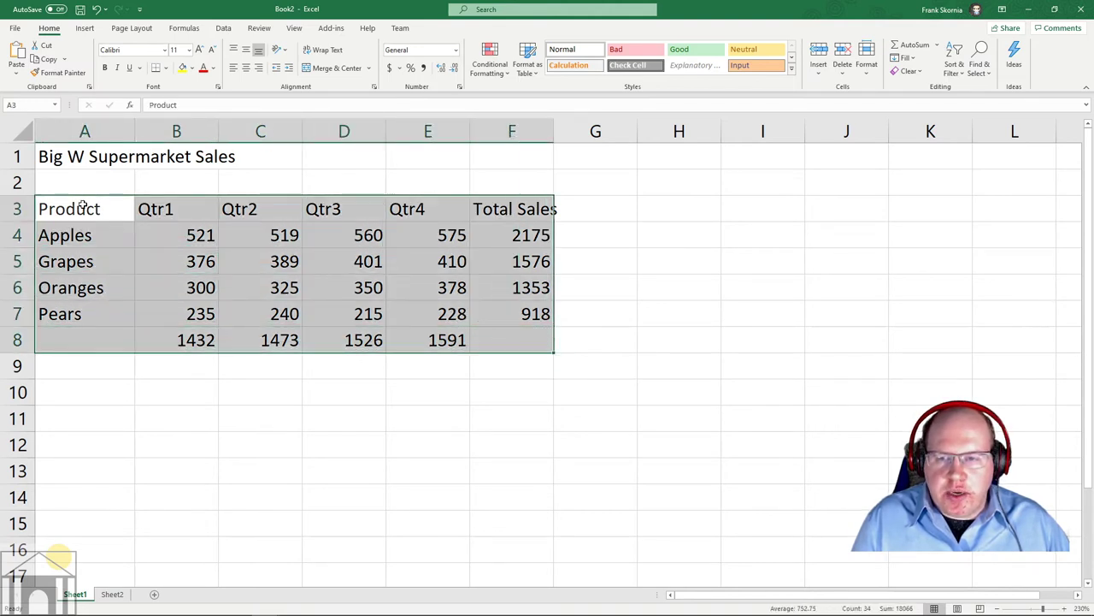
pyautogui.press('Tab')
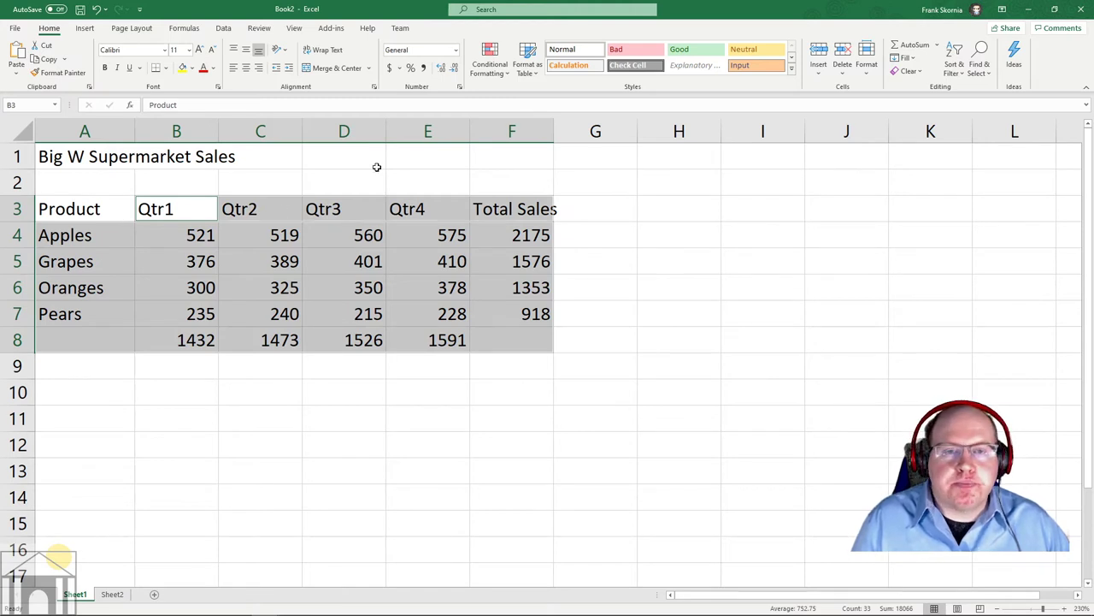
pyautogui.click(85, 28)
pyautogui.click(493, 46)
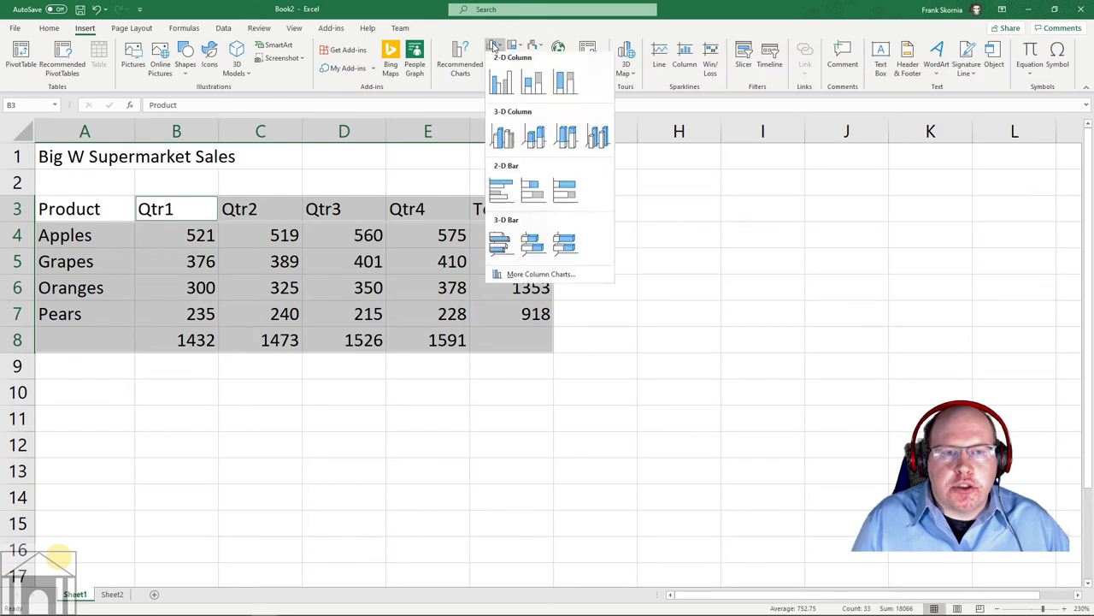
pyautogui.click(503, 140)
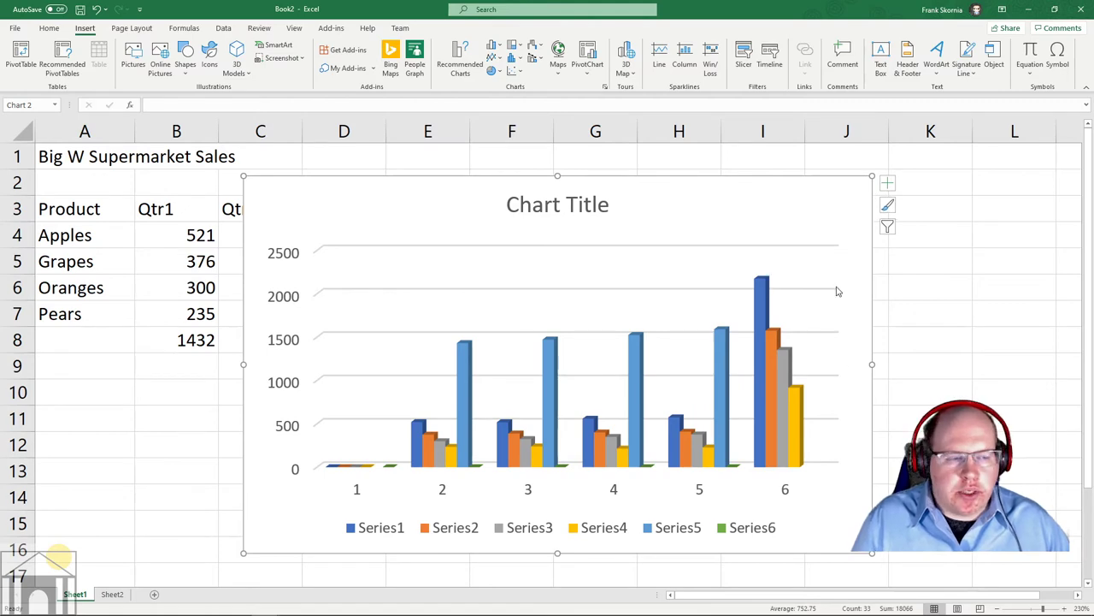
pyautogui.click(784, 179)
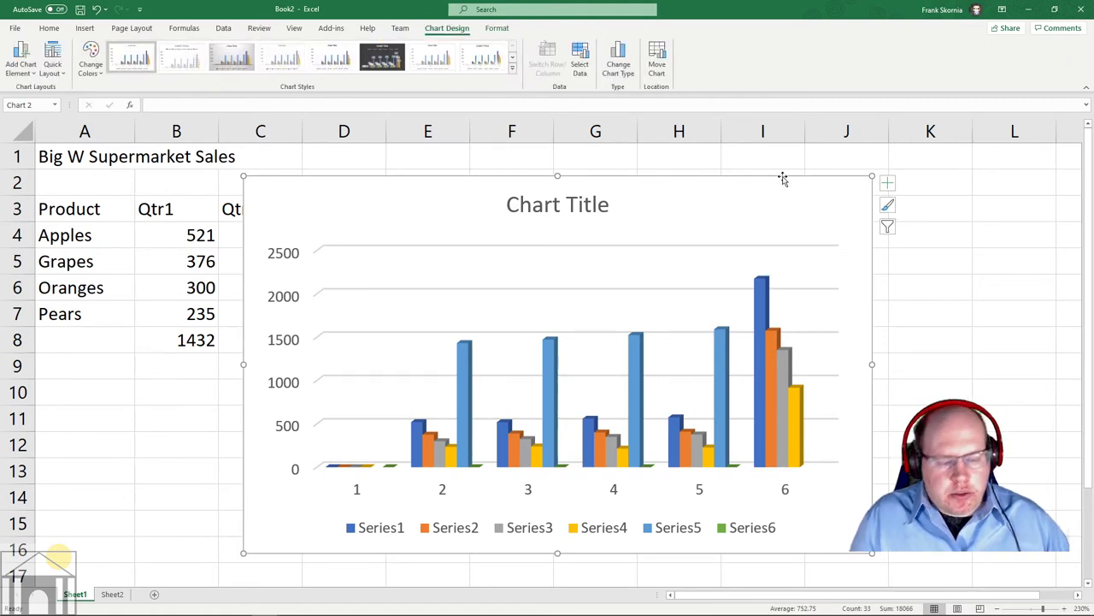
pyautogui.press('Delete')
# - Reselect the sales table A3:F8 for a fresh chart
pyautogui.click(376, 444)
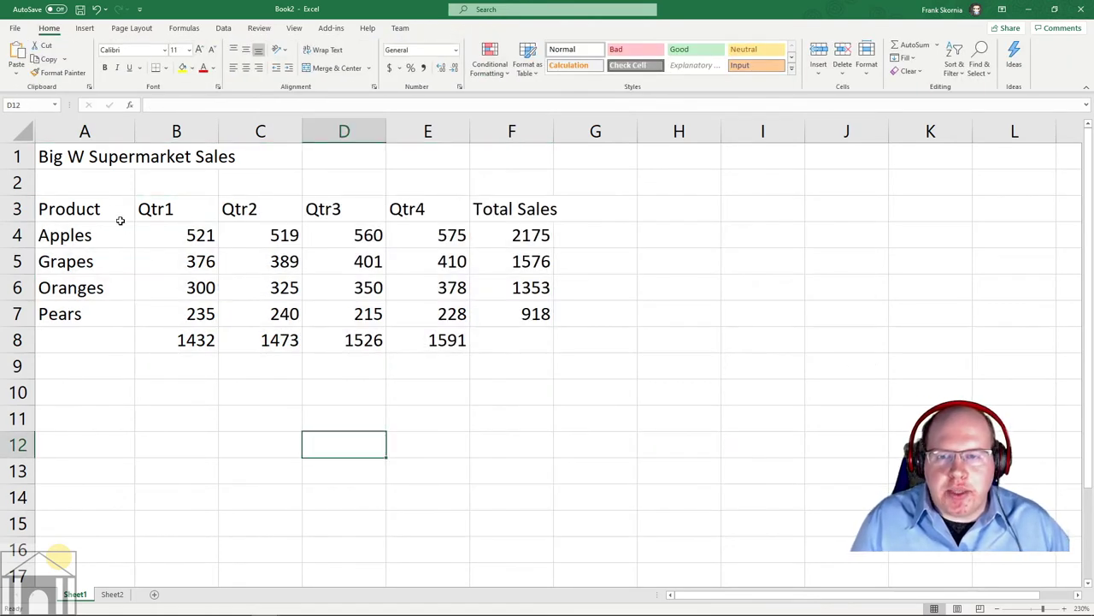
pyautogui.moveTo(120, 221); pyautogui.dragTo(525, 344)
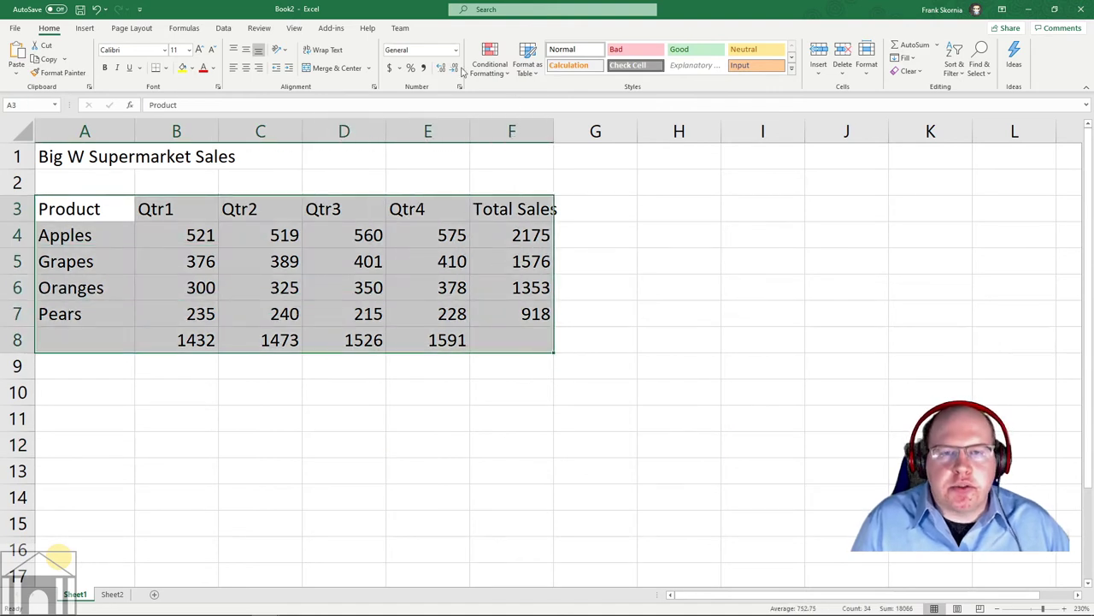
pyautogui.click(85, 28)
# - Insert a 3-D Clustered Column chart of A3:F8, then review the Format and Chart Design tabs
pyautogui.click(494, 47)
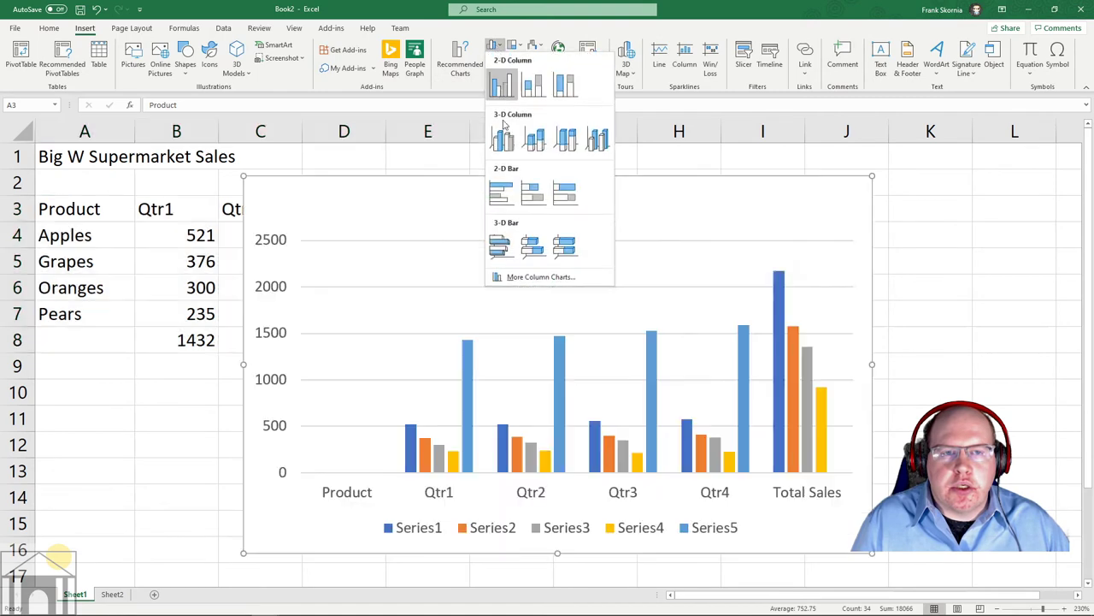
pyautogui.click(501, 140)
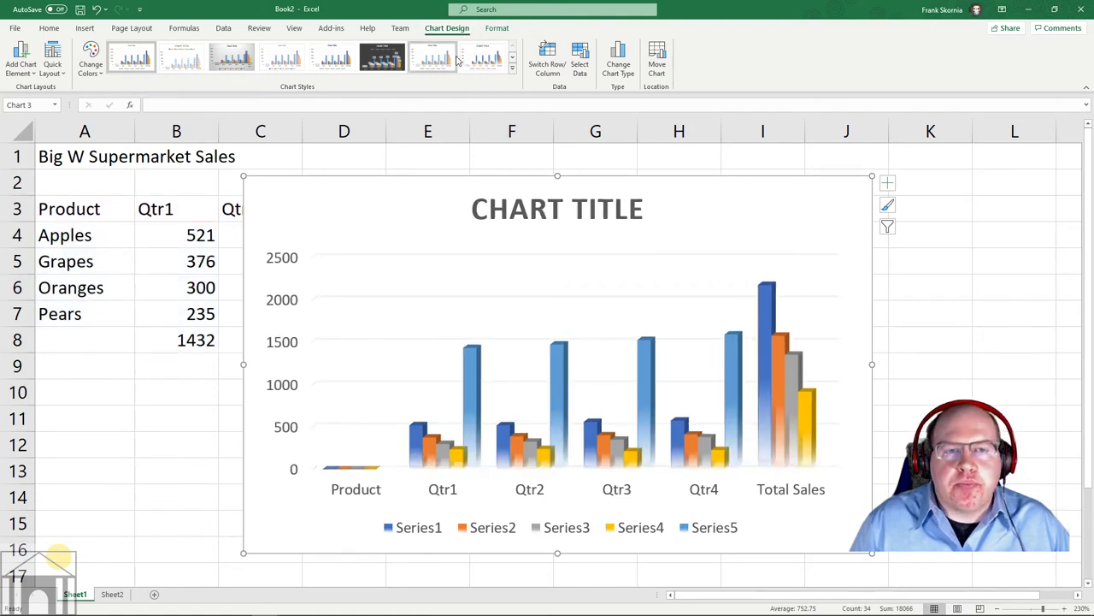
pyautogui.click(497, 28)
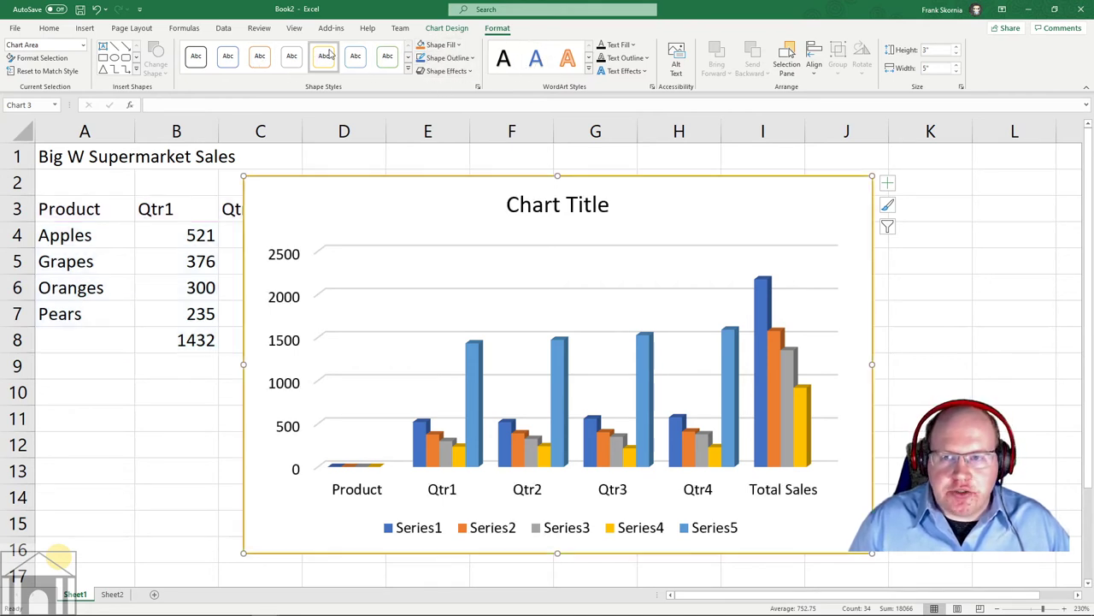
pyautogui.click(448, 28)
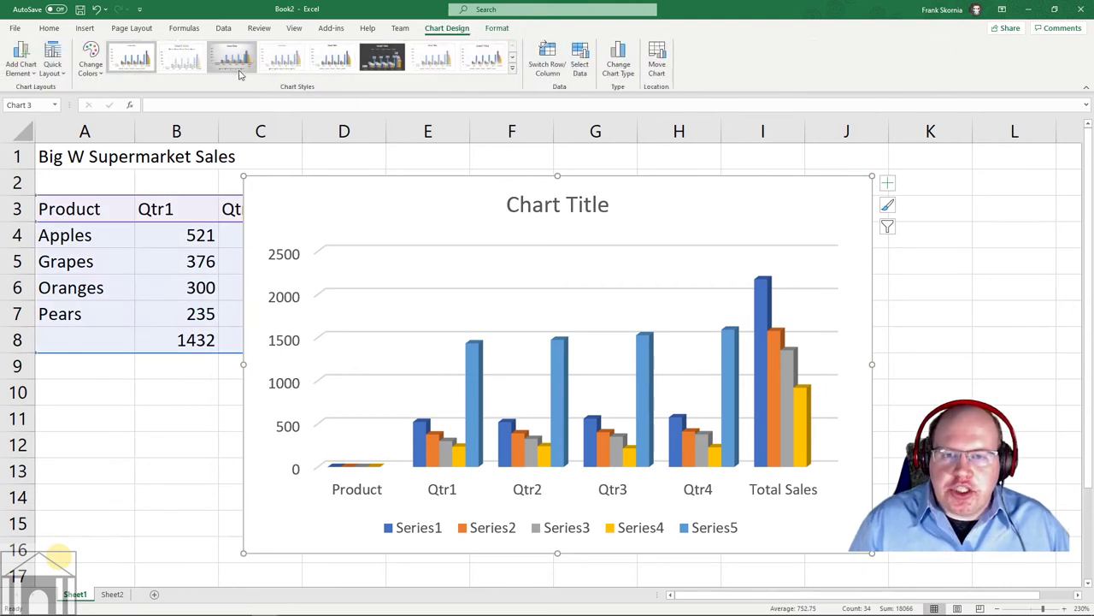
pyautogui.click(90, 61)
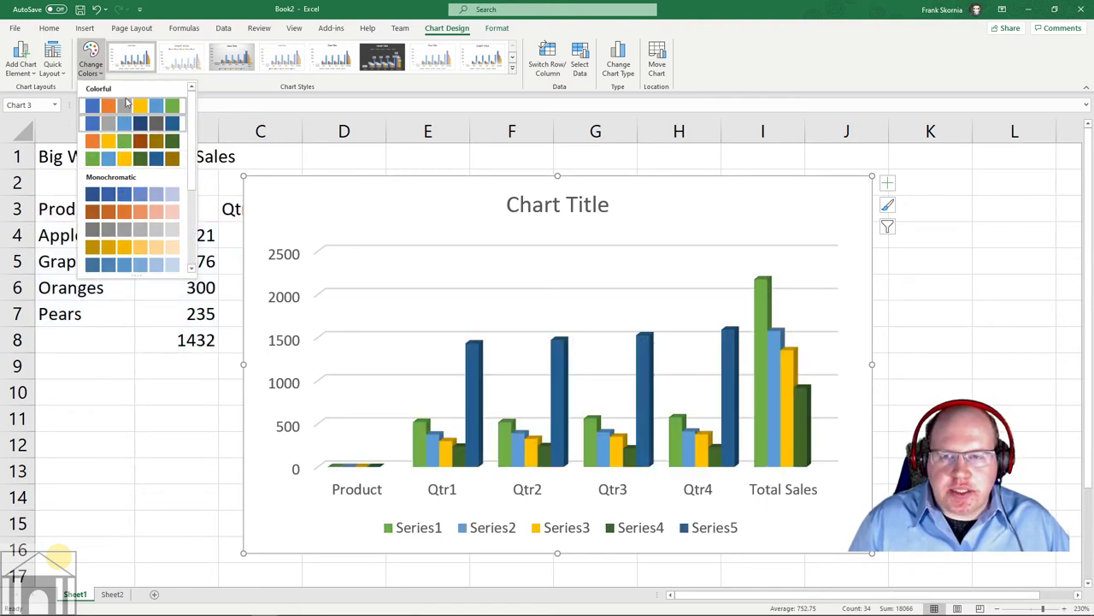
pyautogui.click(100, 58)
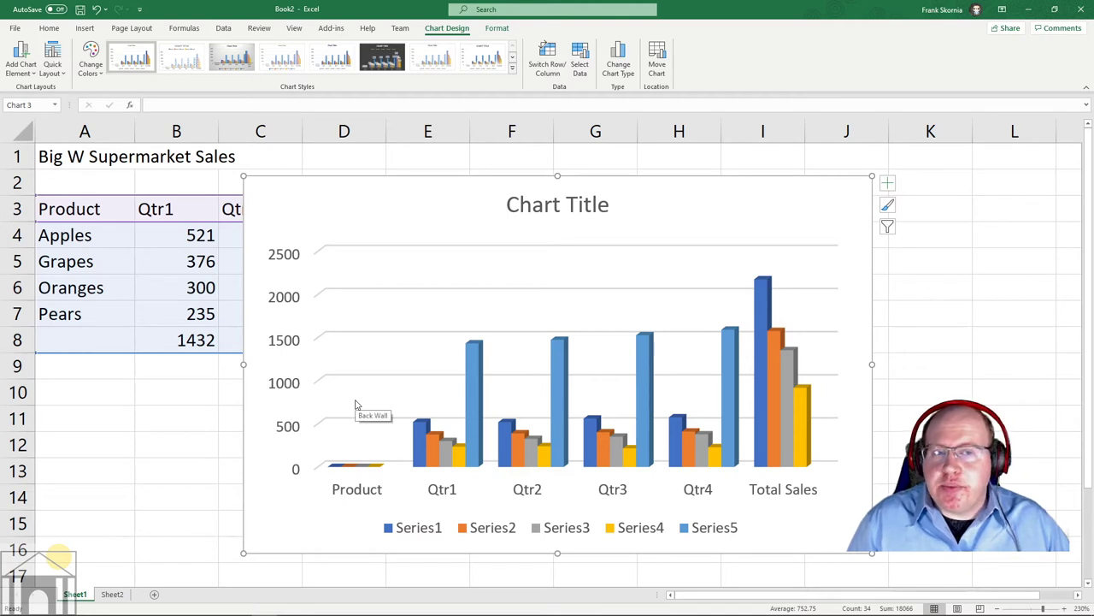
# - Open the chart's Select Data Source dialog, then cancel without changes
pyautogui.click(581, 56)
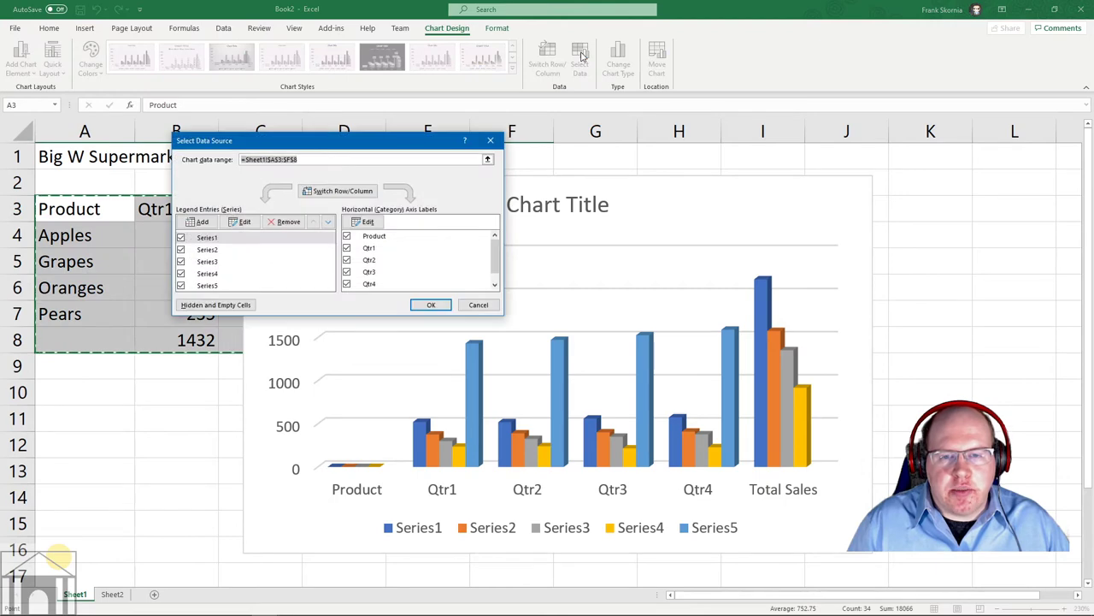
pyautogui.moveTo(382, 145); pyautogui.dragTo(464, 169)
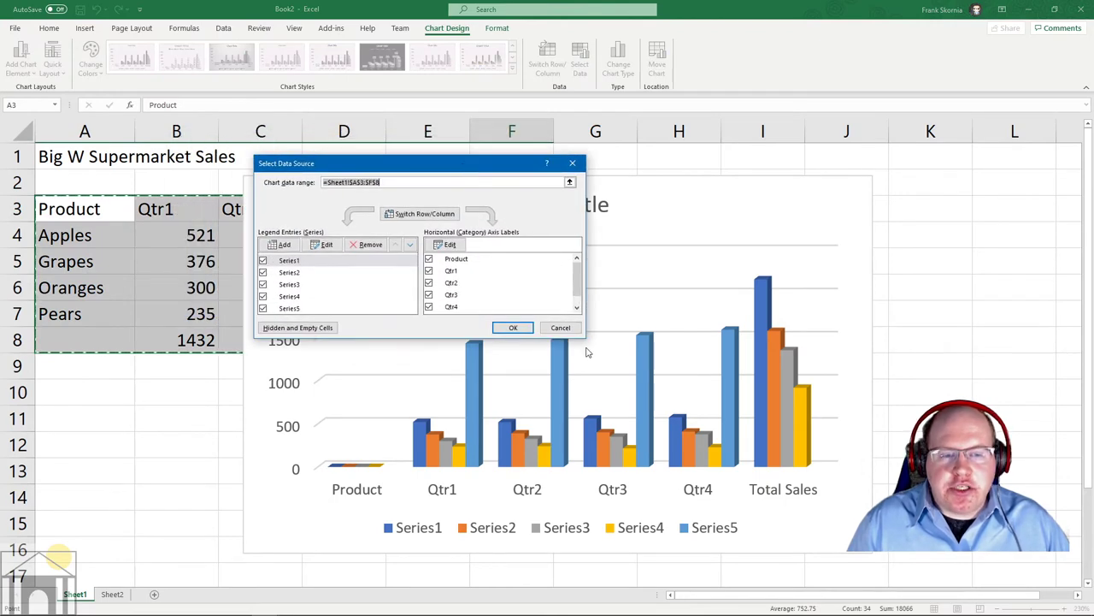
pyautogui.moveTo(530, 163); pyautogui.dragTo(529, 253)
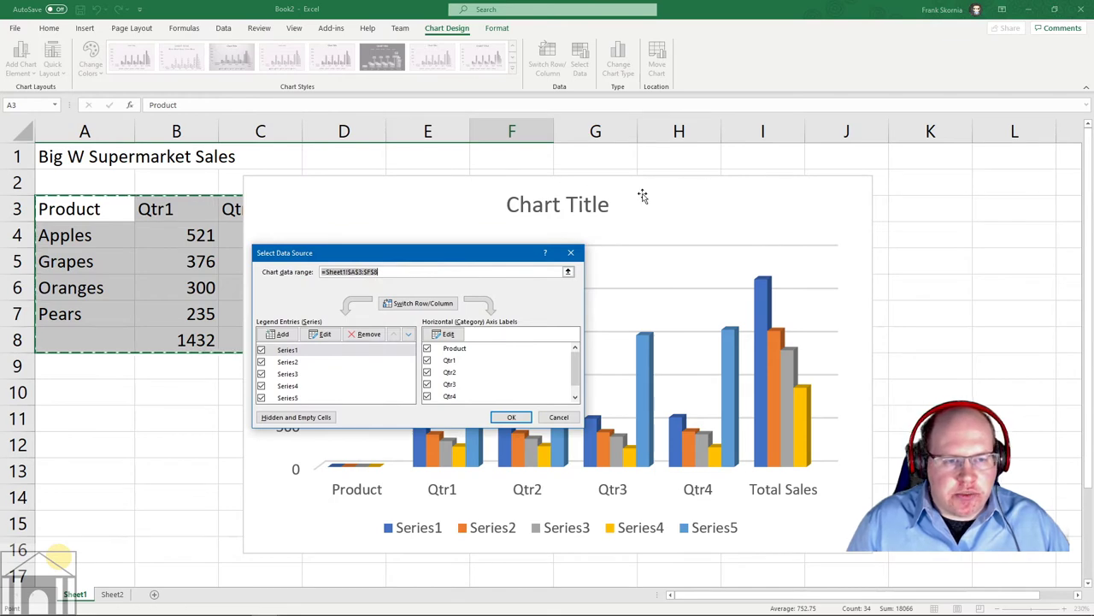
pyautogui.click(556, 419)
# - Shrink the chart, set it beside the sales table, and reopen Select Data Source
pyautogui.moveTo(598, 231); pyautogui.dragTo(909, 229)
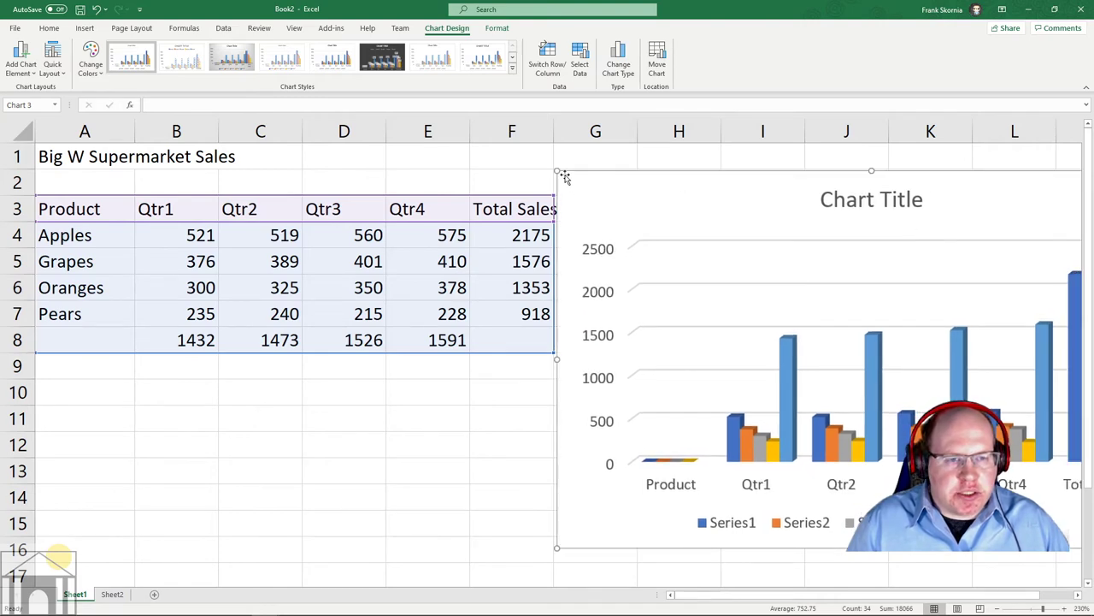
pyautogui.moveTo(560, 171); pyautogui.dragTo(722, 226)
pyautogui.moveTo(793, 244); pyautogui.dragTo(668, 194)
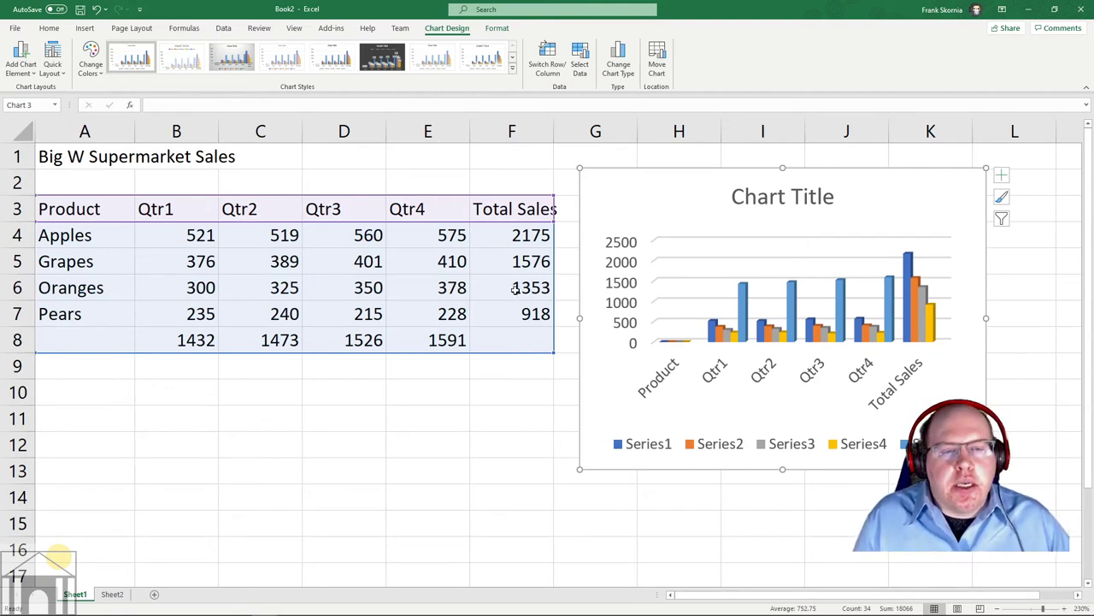
pyautogui.click(585, 55)
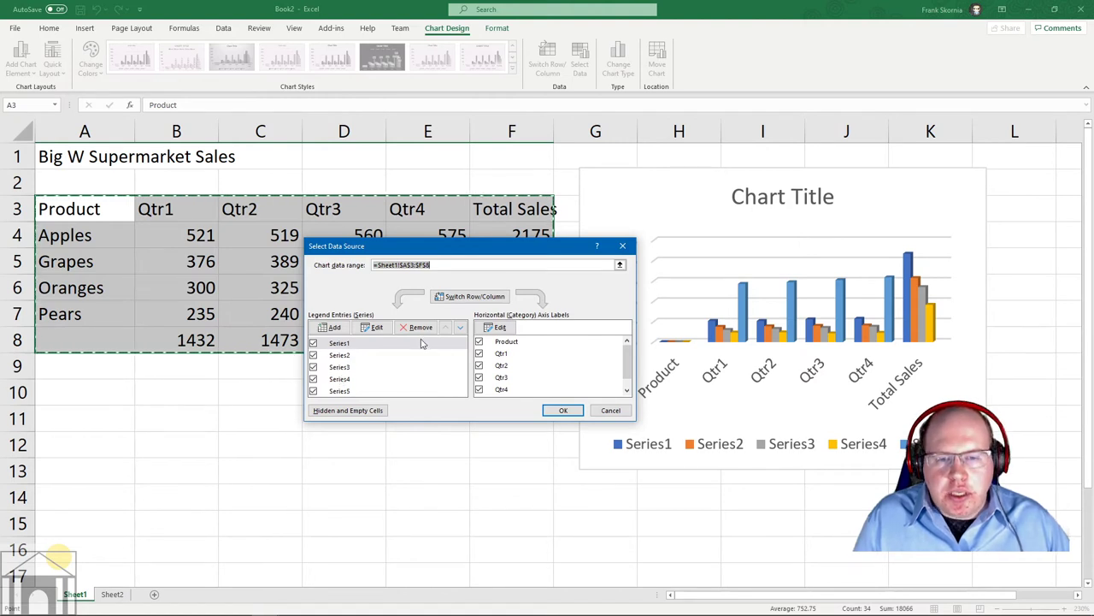
# - Try editing Series1 and switching row/column, cancel unchanged, then select the Product header in A3
pyautogui.click(372, 328)
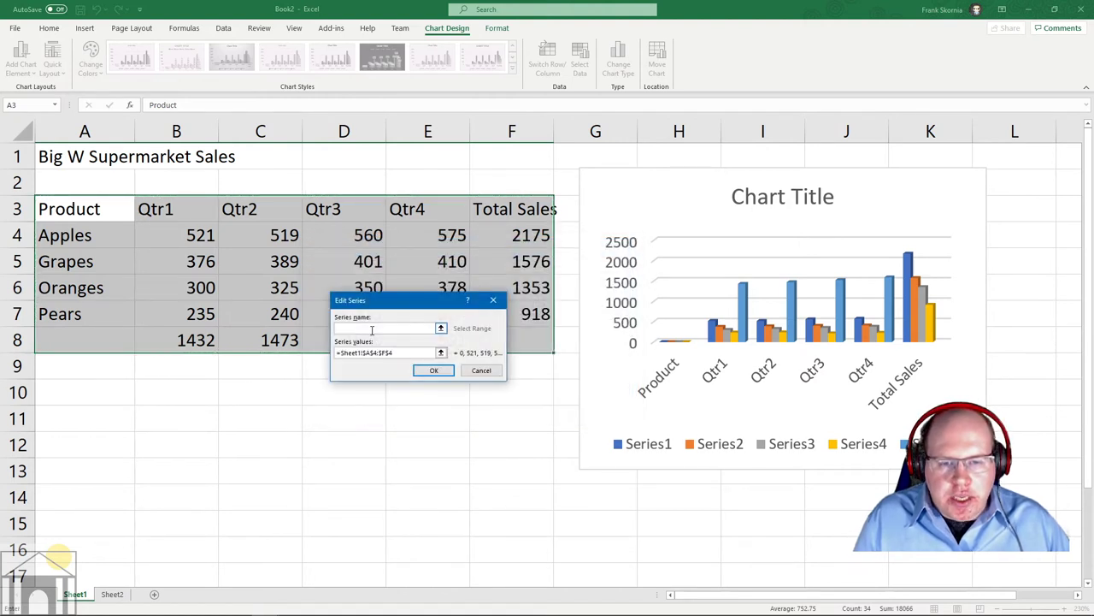
pyautogui.click(479, 373)
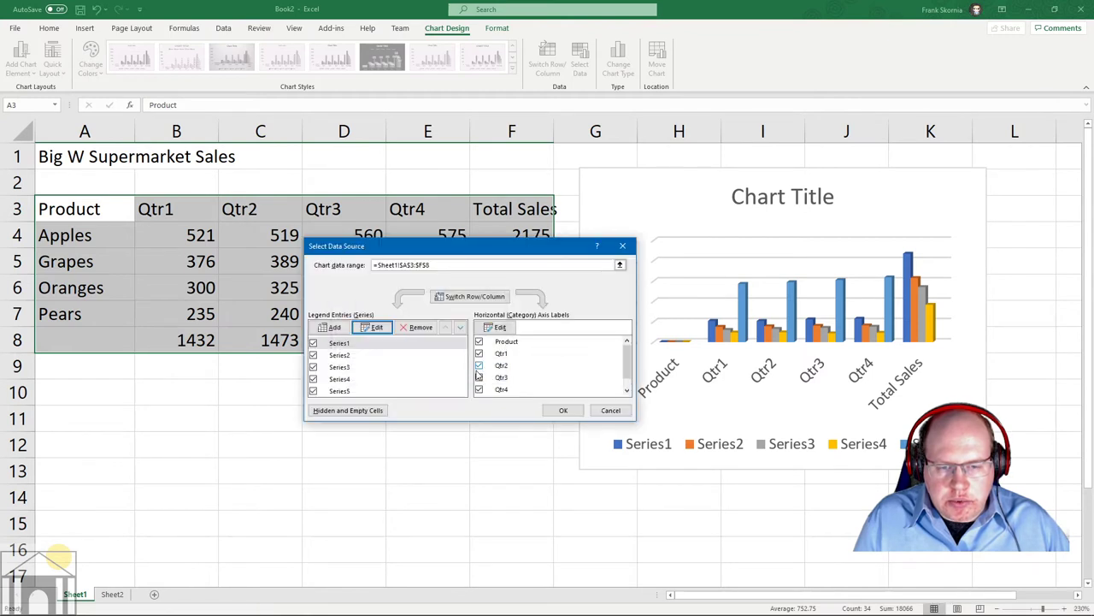
pyautogui.click(347, 346)
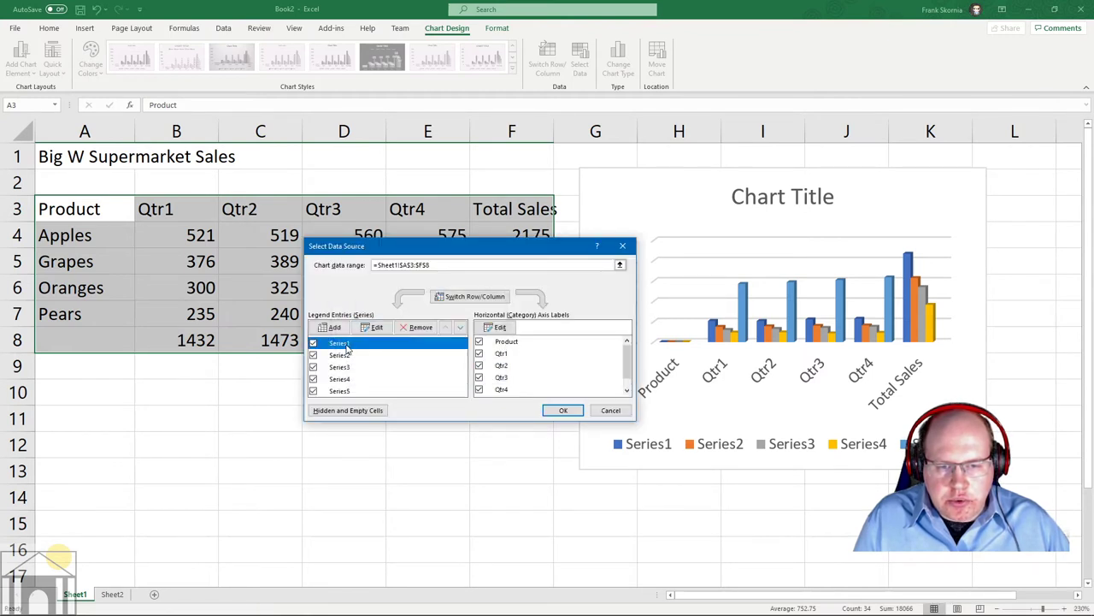
pyautogui.click(493, 298)
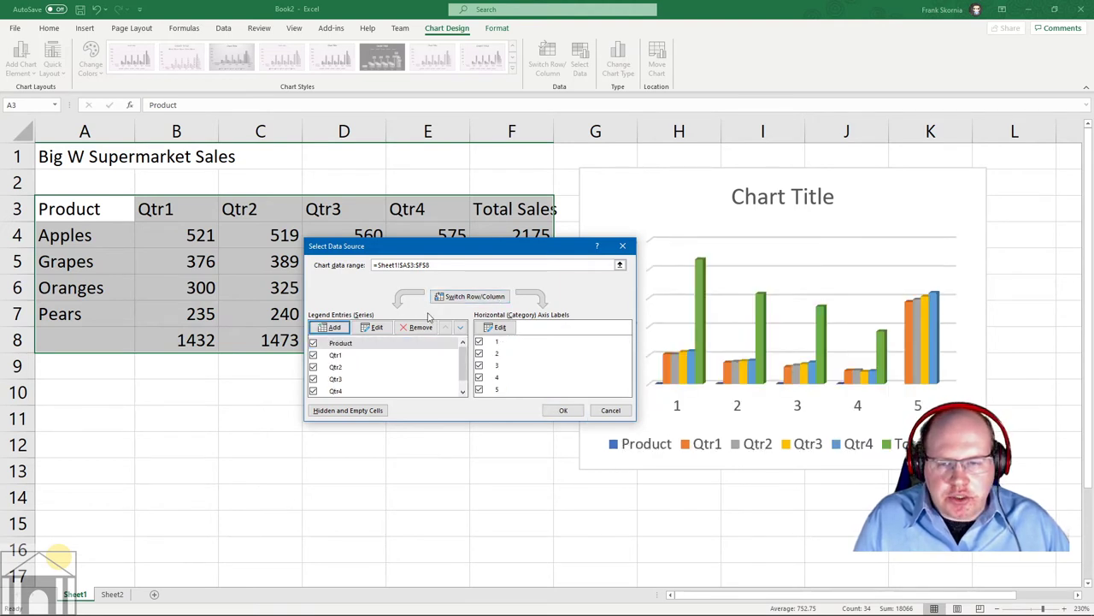
pyautogui.click(612, 410)
pyautogui.click(220, 387)
pyautogui.click(105, 211)
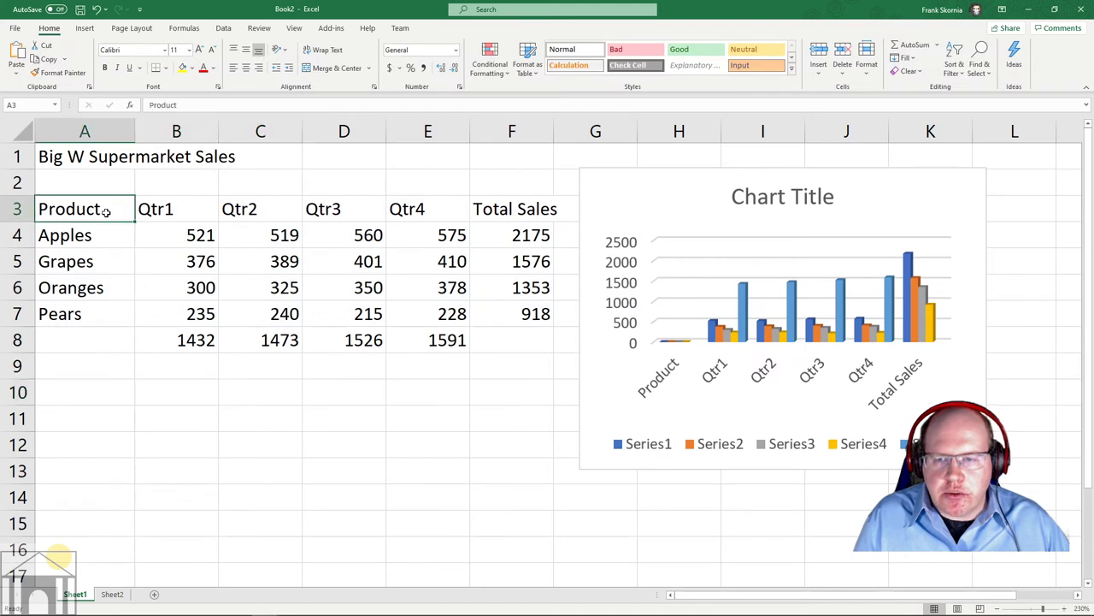
# - Clear the A3 header and select the sales table A3:E7 without totals
pyautogui.press('Delete')
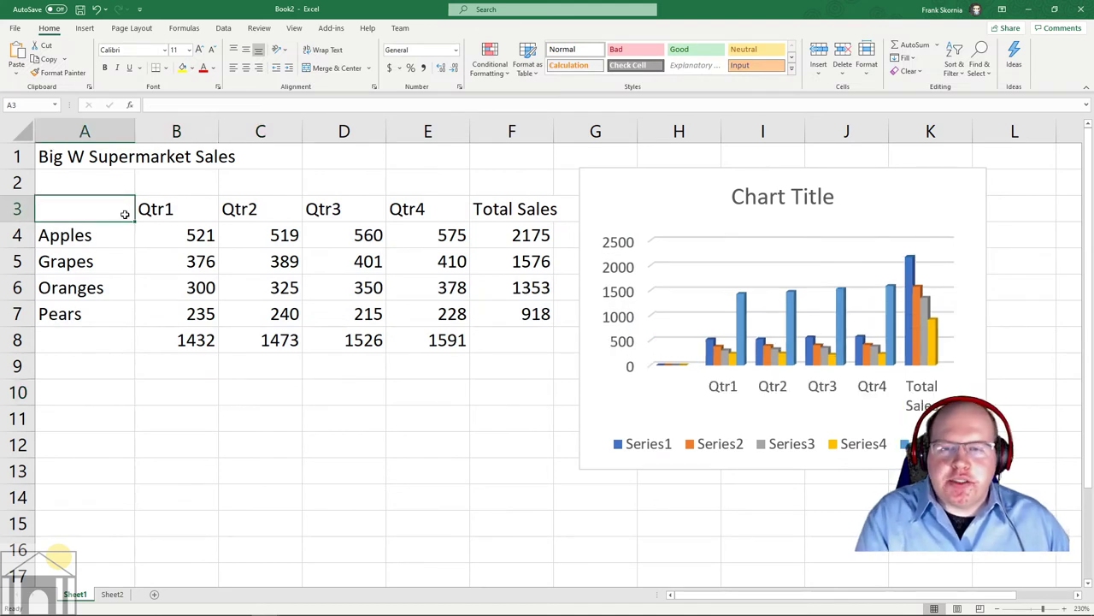
pyautogui.click(270, 288)
pyautogui.click(133, 220)
pyautogui.moveTo(134, 221); pyautogui.dragTo(440, 314)
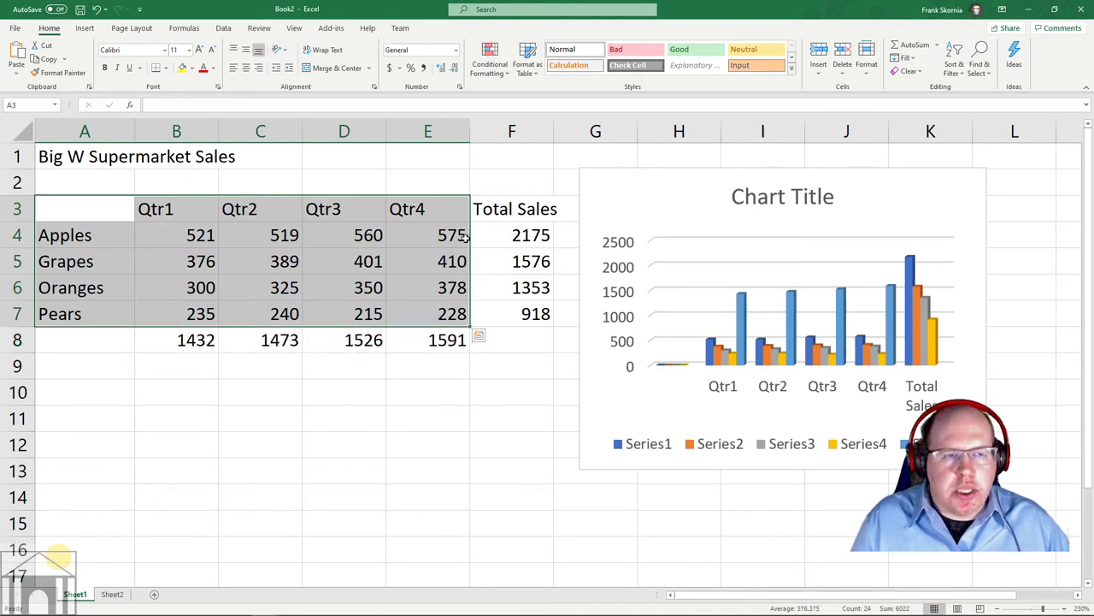
# - Delete the old 3-D chart and switch to the Insert tab
pyautogui.click(837, 171)
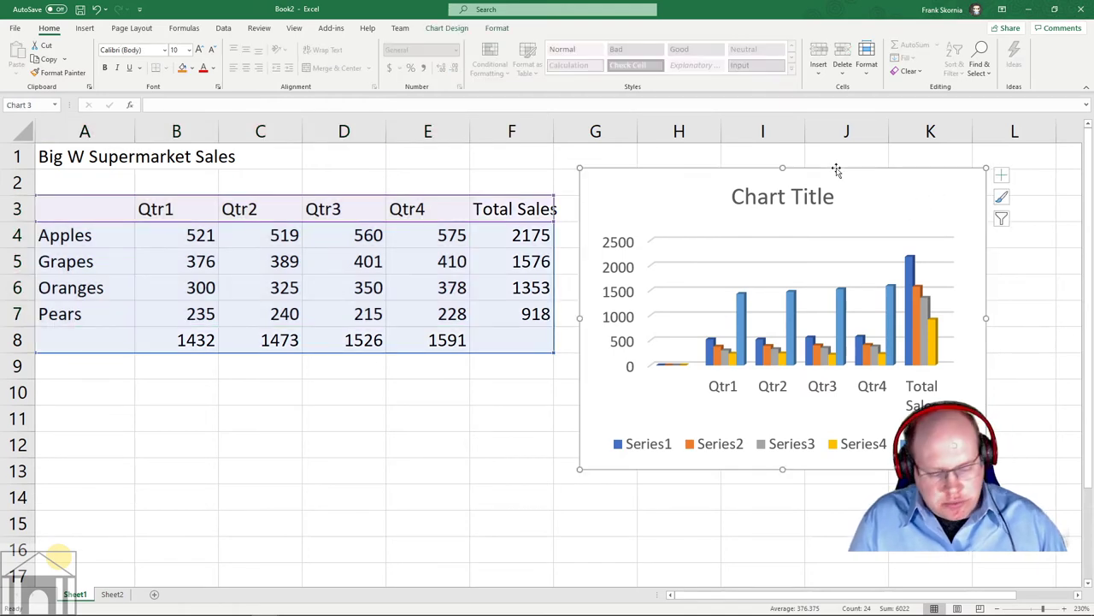
pyautogui.press('Delete')
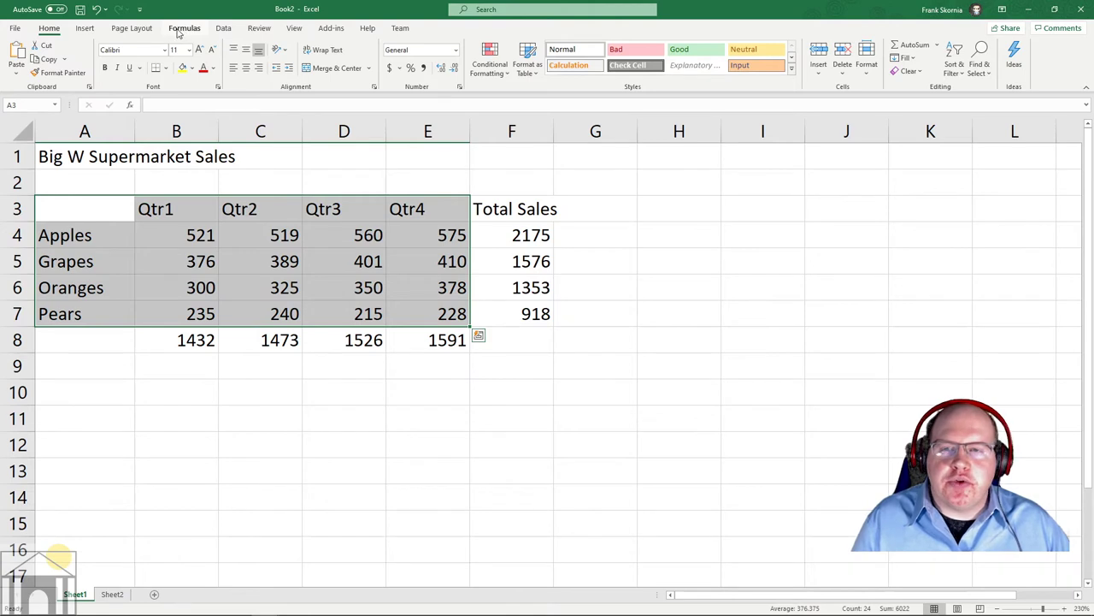
pyautogui.click(85, 28)
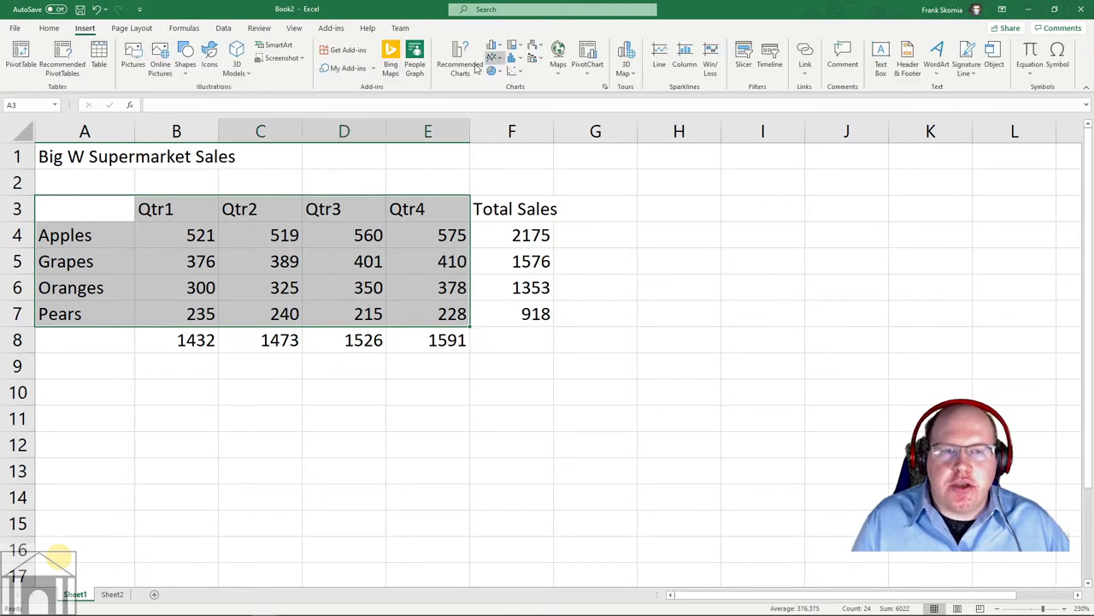
# - Insert a 3-D Clustered Column chart and drag it to the right of the table
pyautogui.click(495, 45)
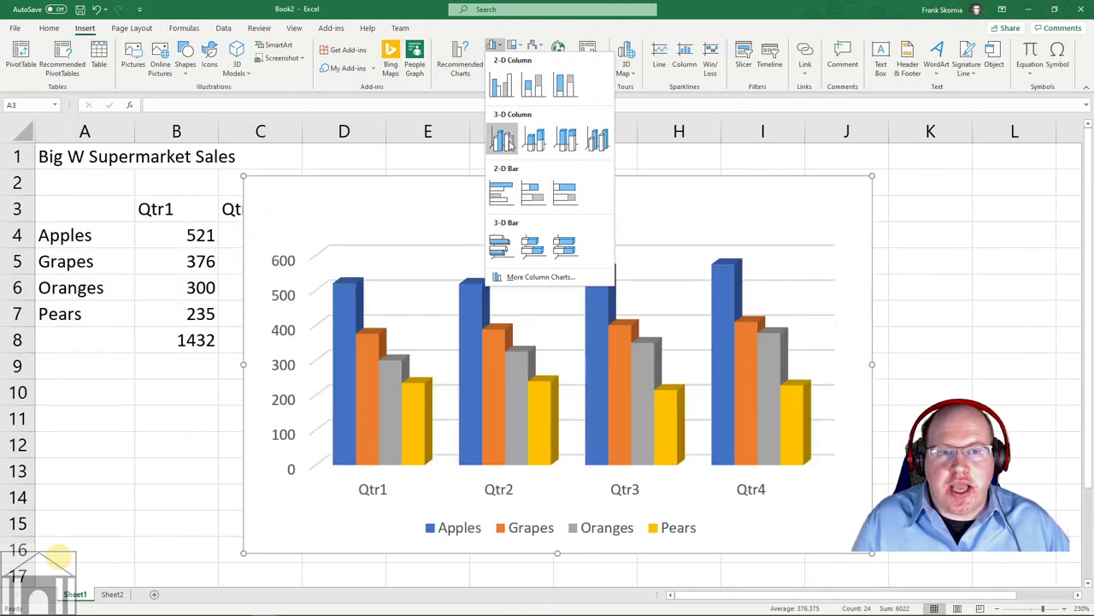
pyautogui.click(505, 141)
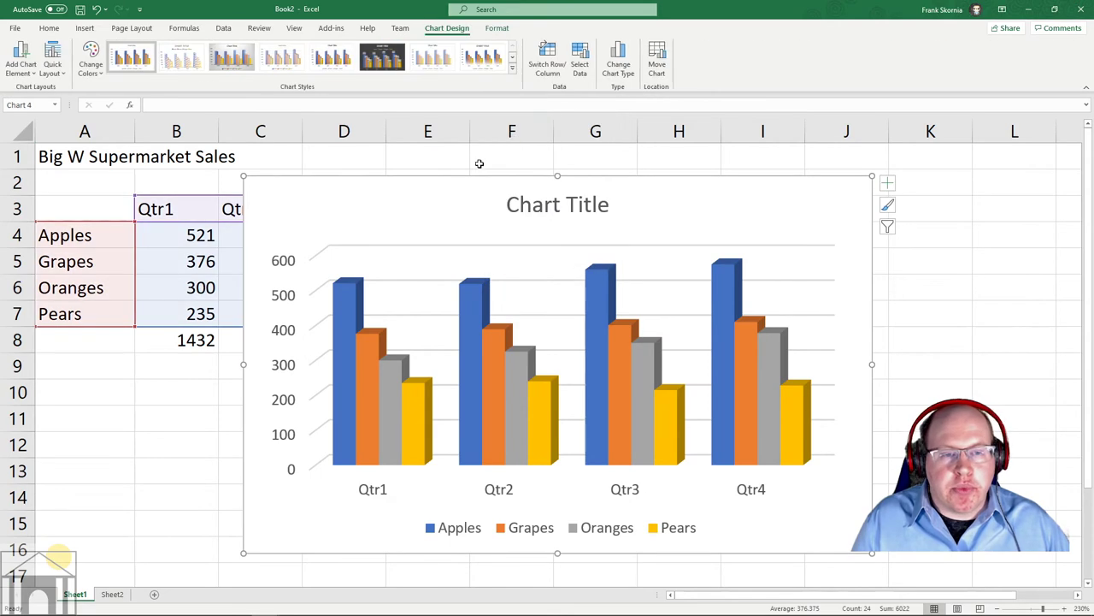
pyautogui.moveTo(465, 182); pyautogui.dragTo(604, 170)
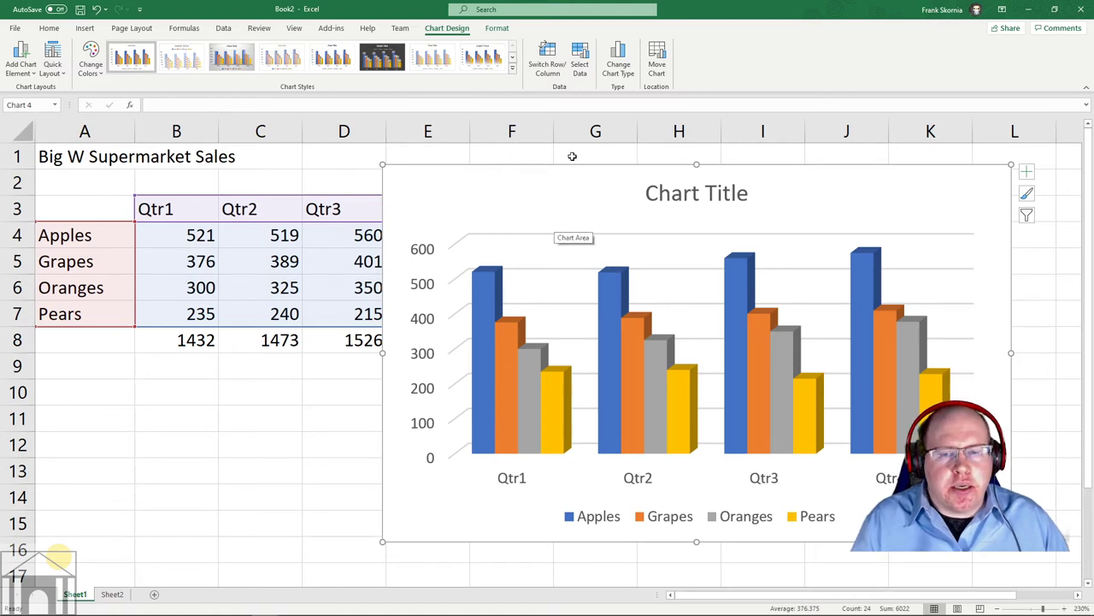
pyautogui.click(580, 60)
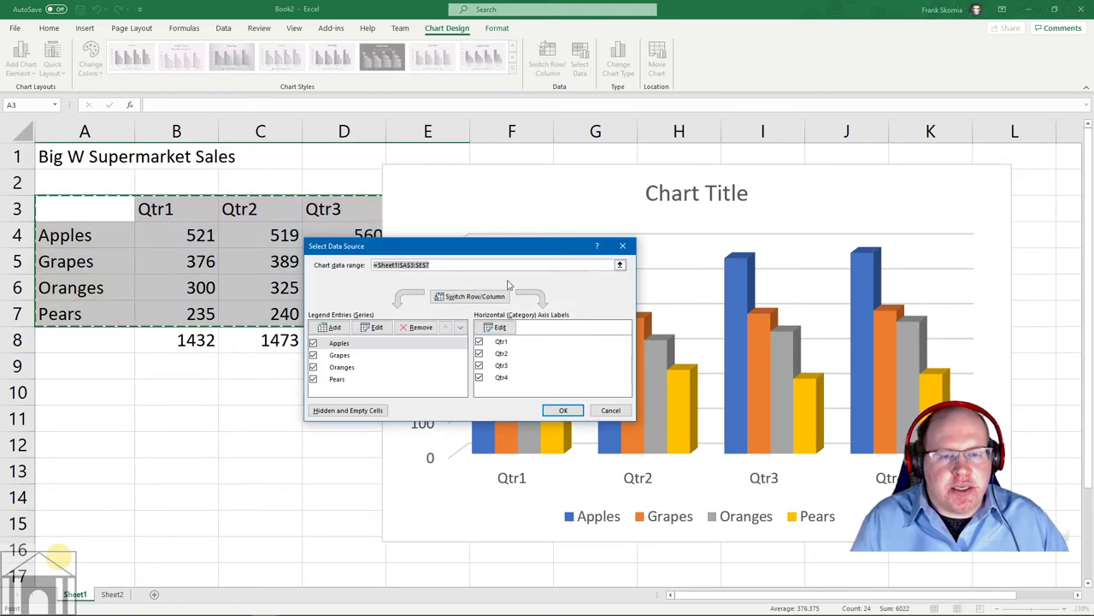
pyautogui.click(481, 295)
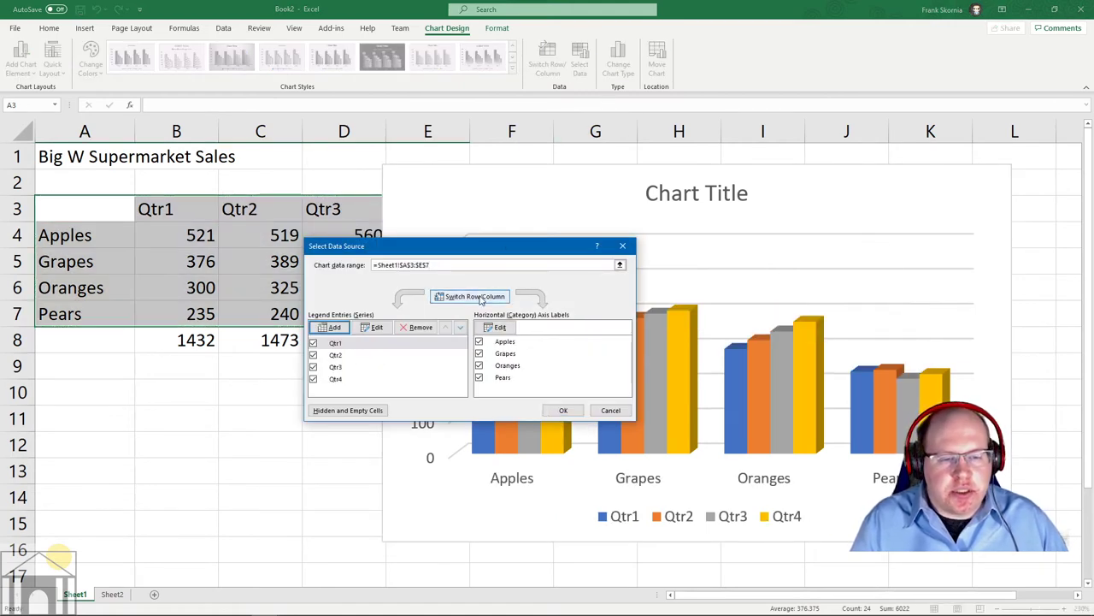
pyautogui.moveTo(507, 247); pyautogui.dragTo(283, 329)
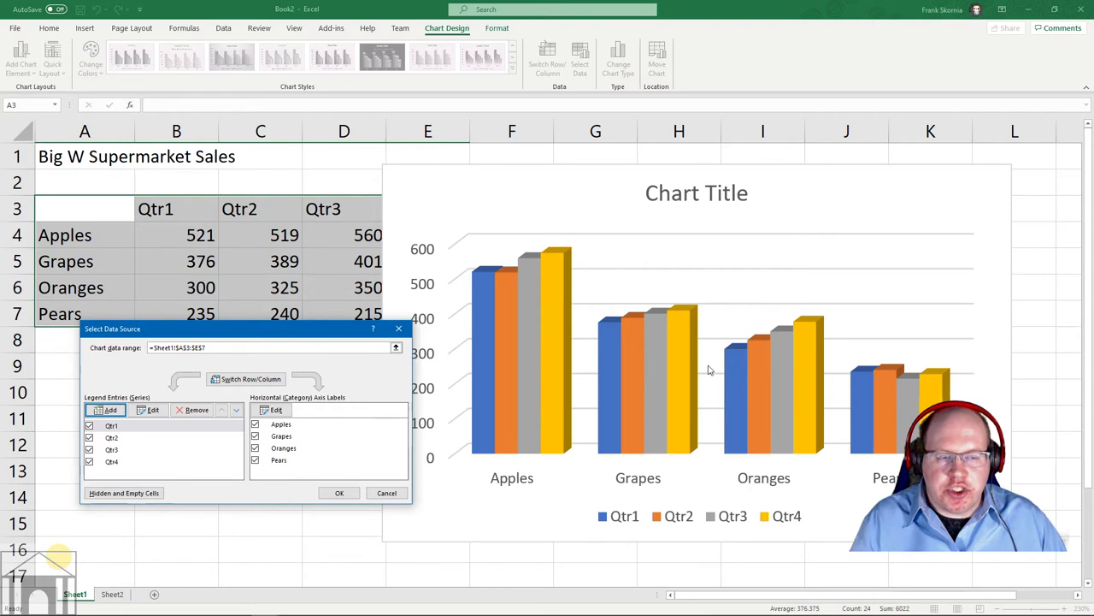
pyautogui.click(245, 379)
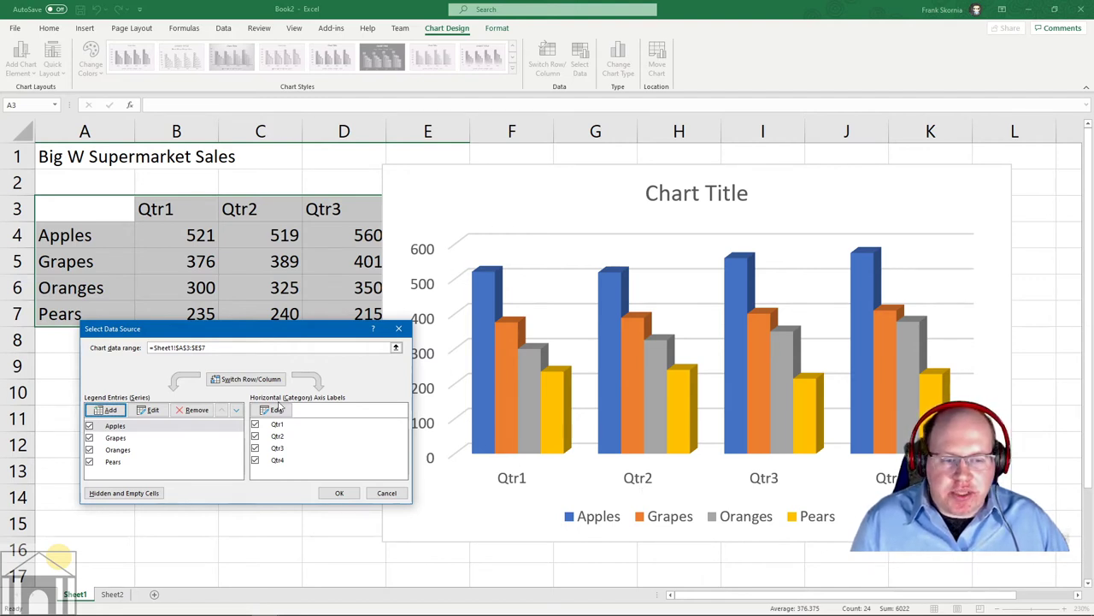
# - Close the data source dialog and replace 'Chart Title' with 'Big W Supermarket Sales'
pyautogui.click(395, 494)
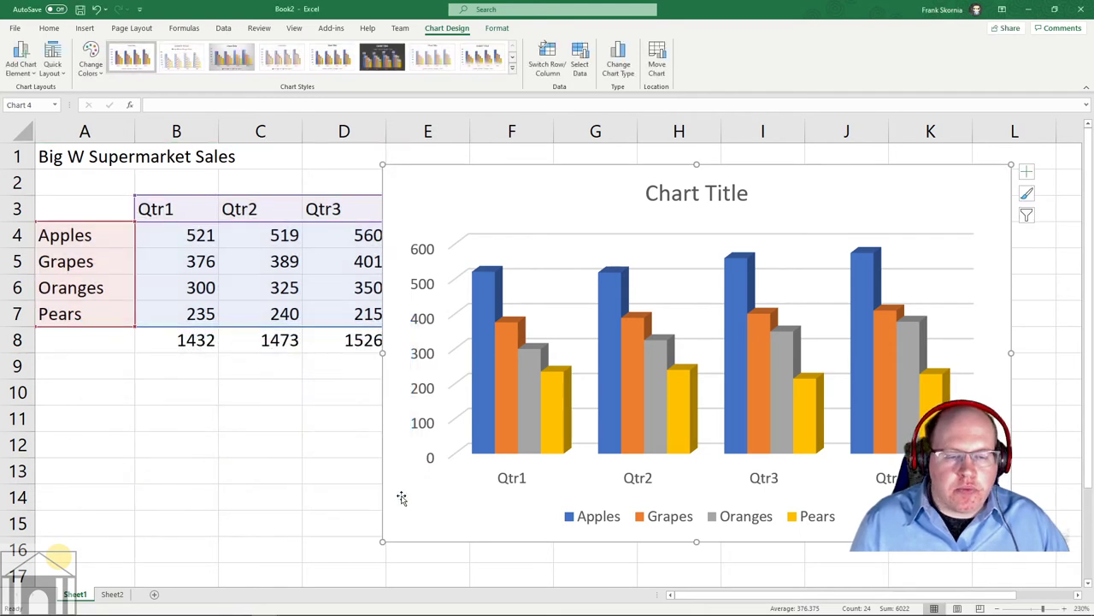
pyautogui.click(698, 195)
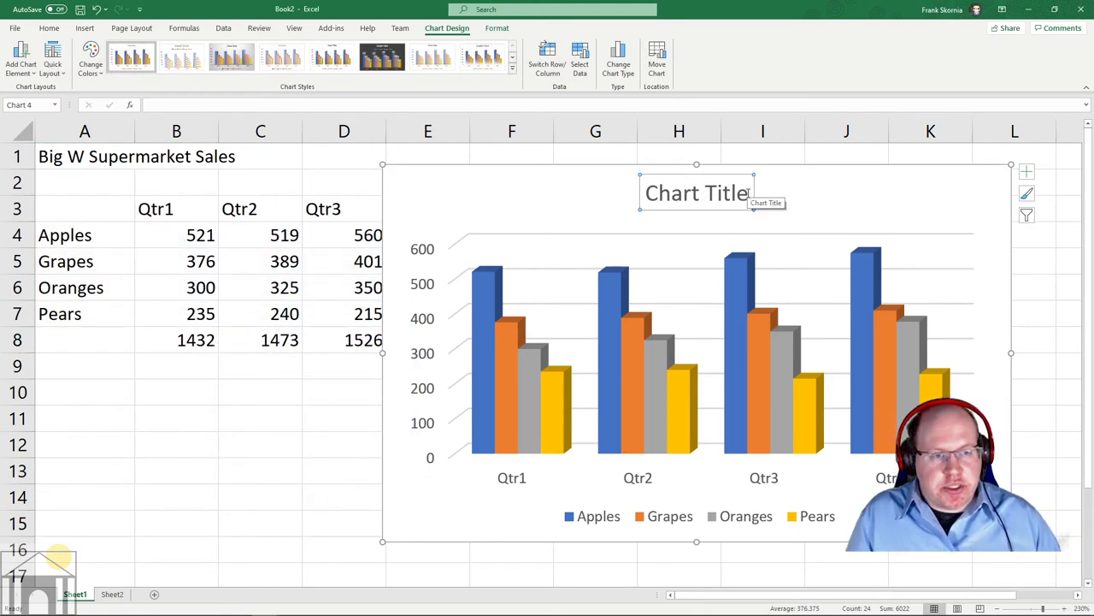
pyautogui.moveTo(750, 193); pyautogui.dragTo(688, 194)
pyautogui.write('Bw W')
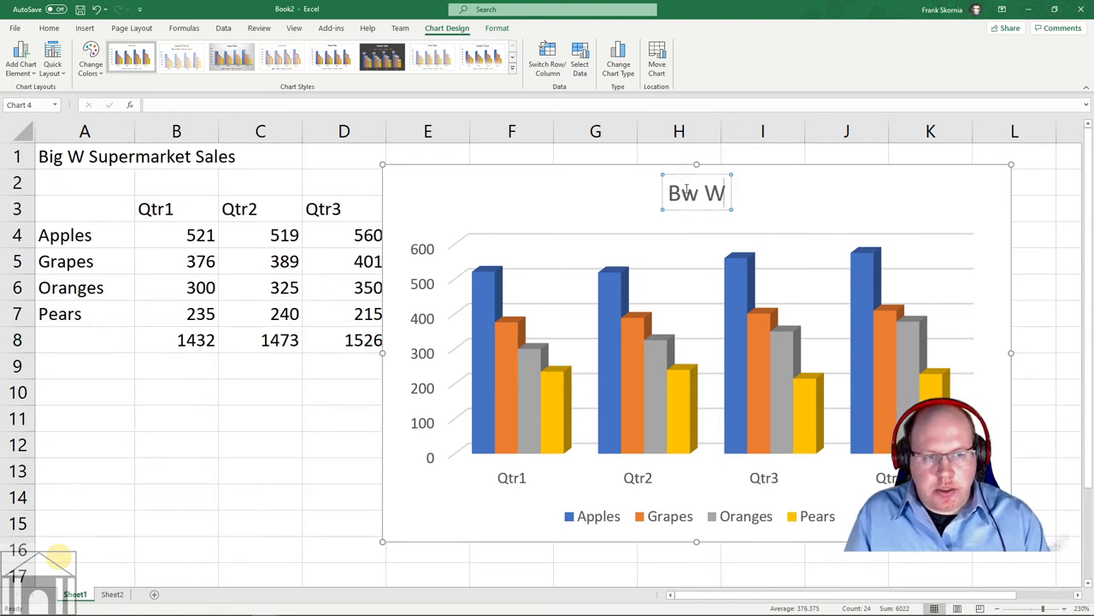
pyautogui.press('BackSpace')
pyautogui.press('BackSpace')
pyautogui.press('BackSpace')
pyautogui.write('ig W')
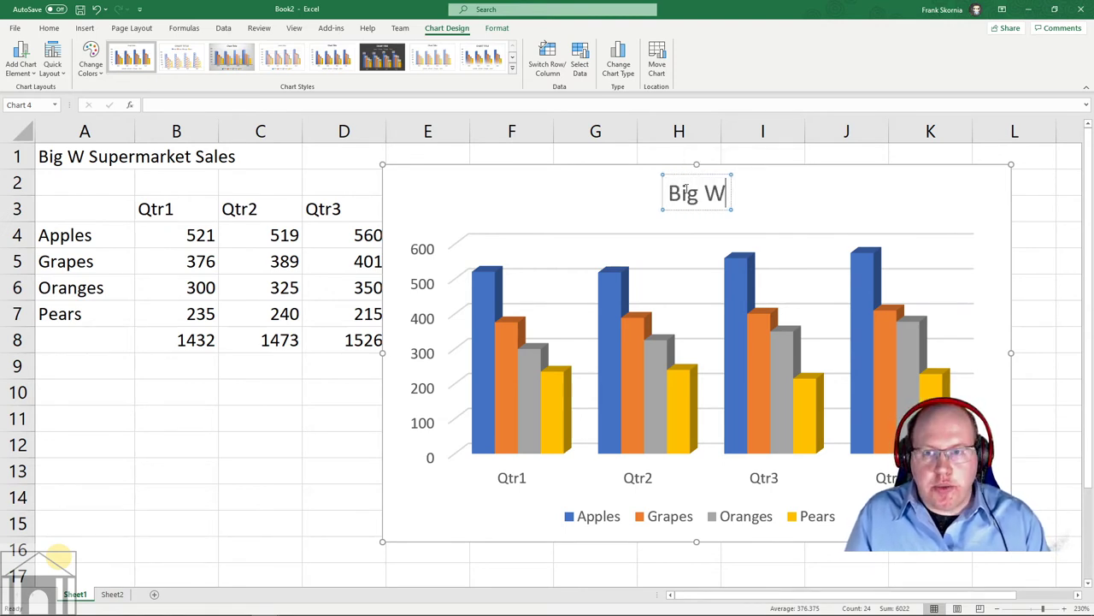
pyautogui.write(' Supermarket Sae')
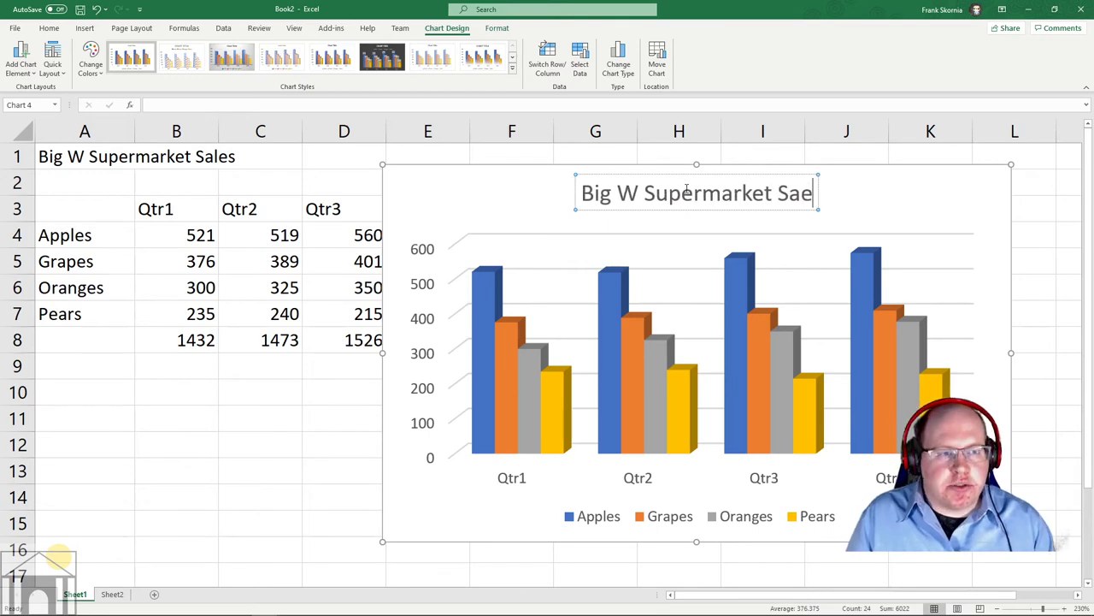
pyautogui.press('BackSpace')
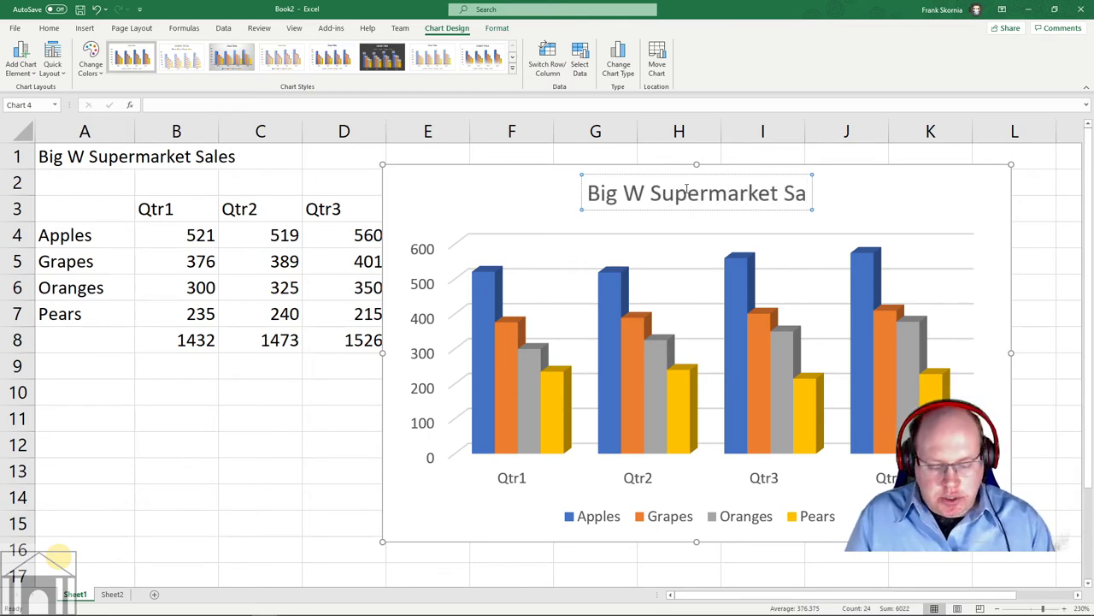
pyautogui.write('les')
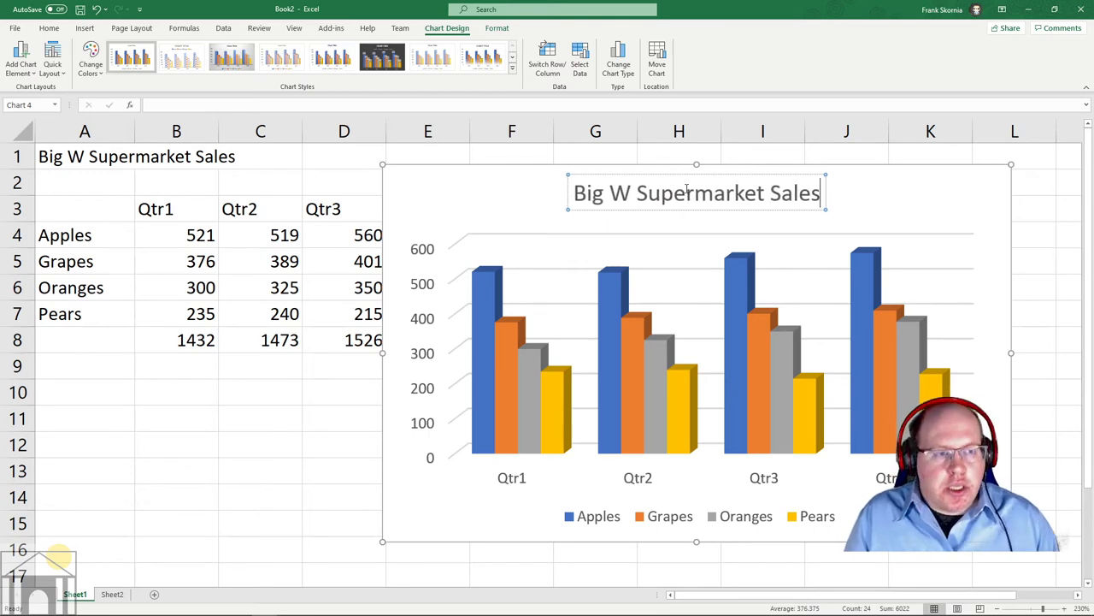
pyautogui.click(524, 153)
pyautogui.click(463, 165)
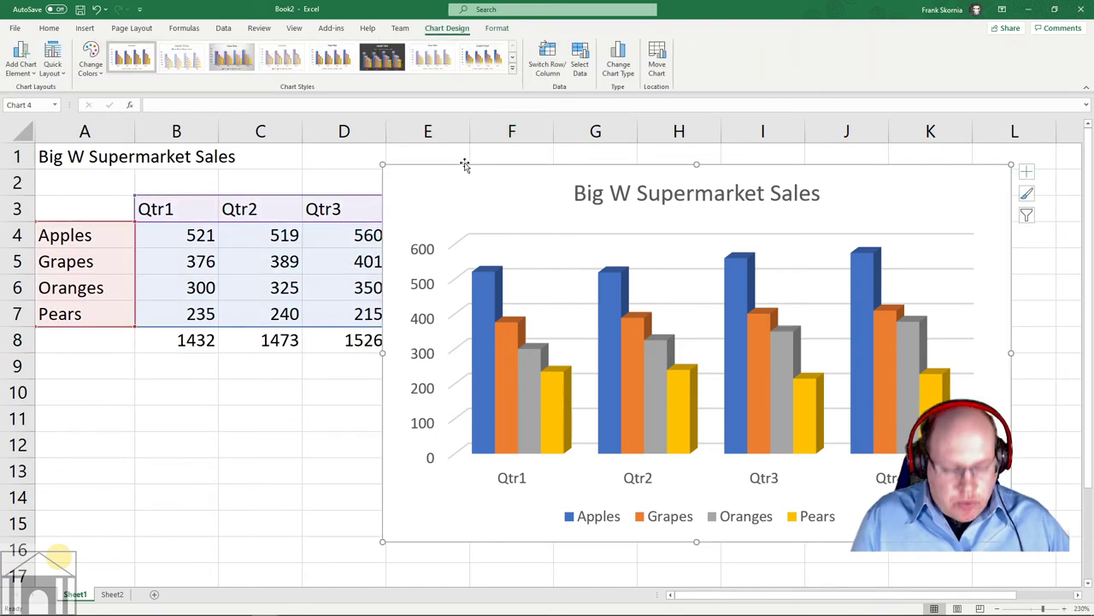
# - Delete the chart and enter the heading 'Products' in cell A3
pyautogui.press('Delete')
pyautogui.click(100, 203)
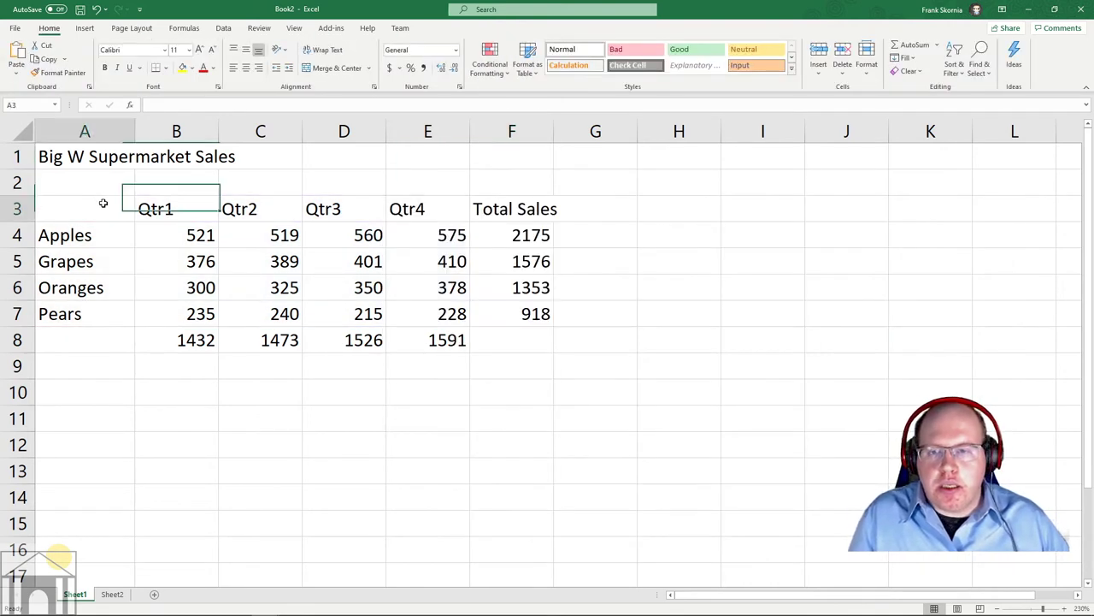
pyautogui.write('Products')
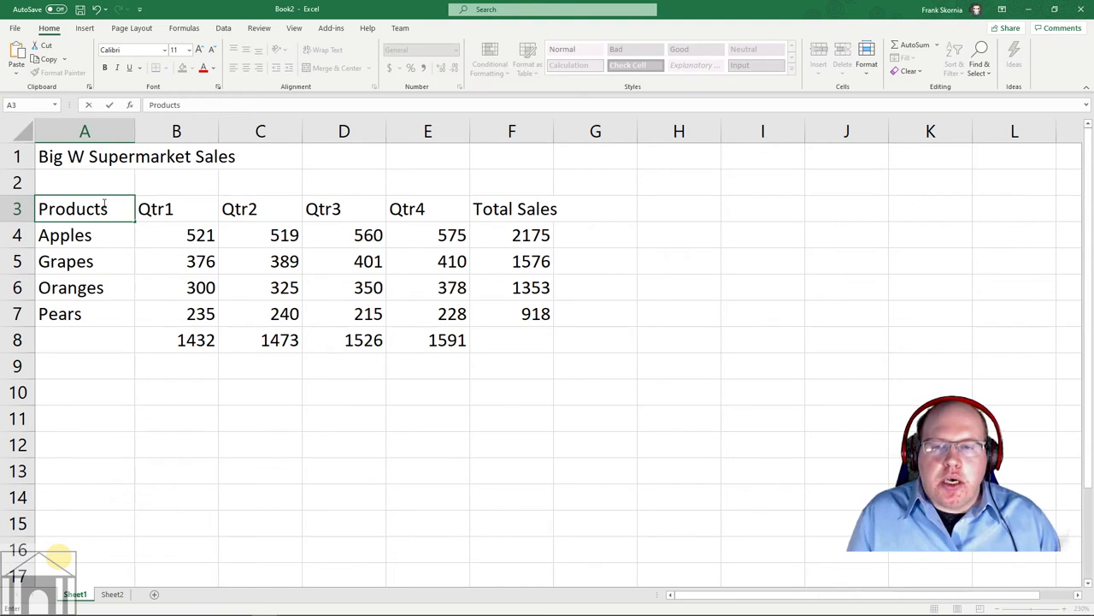
pyautogui.press('Return')
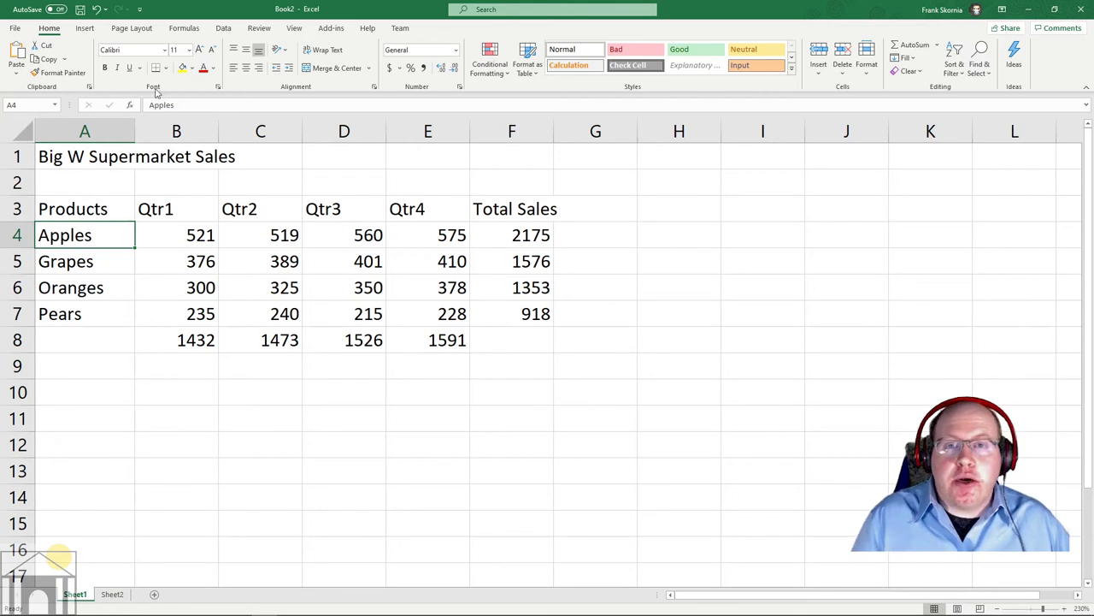
# - Browse the Line and Column chart type lists without inserting, then reselect A3
pyautogui.click(85, 28)
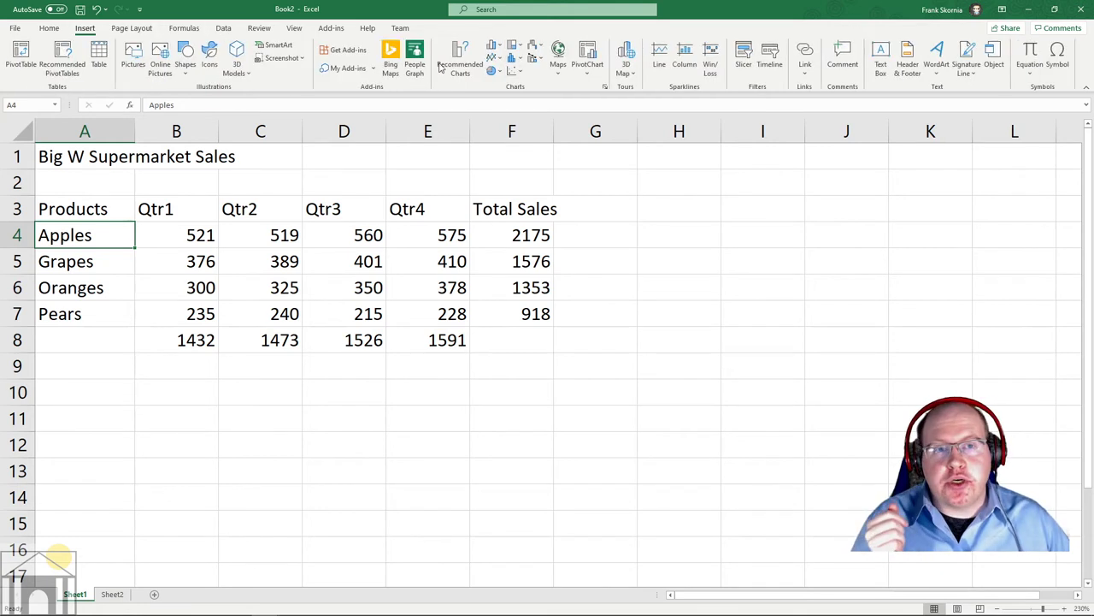
pyautogui.click(497, 57)
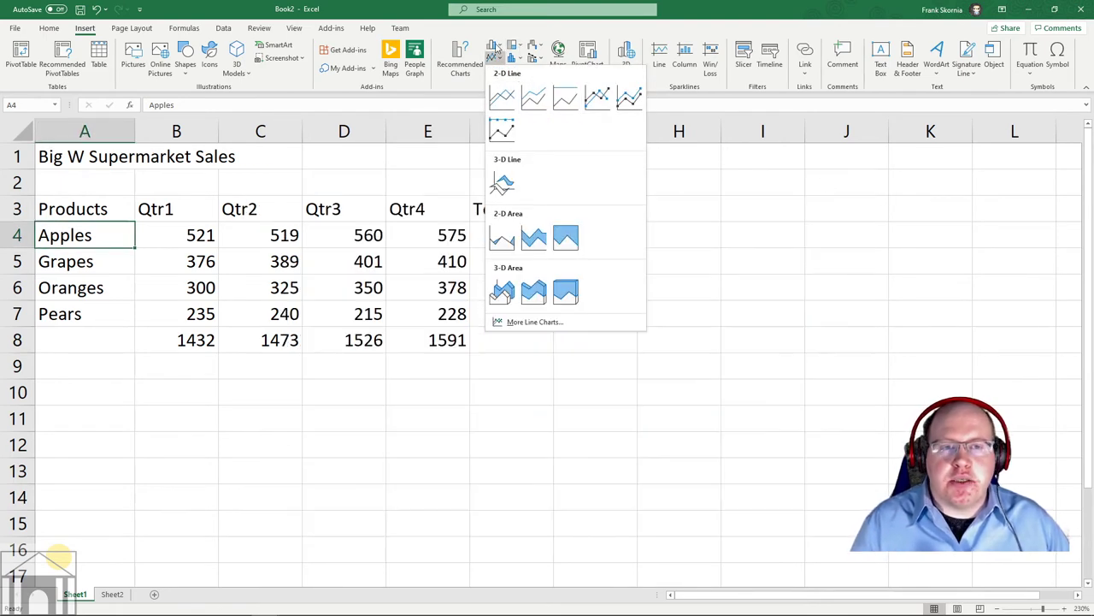
pyautogui.click(817, 195)
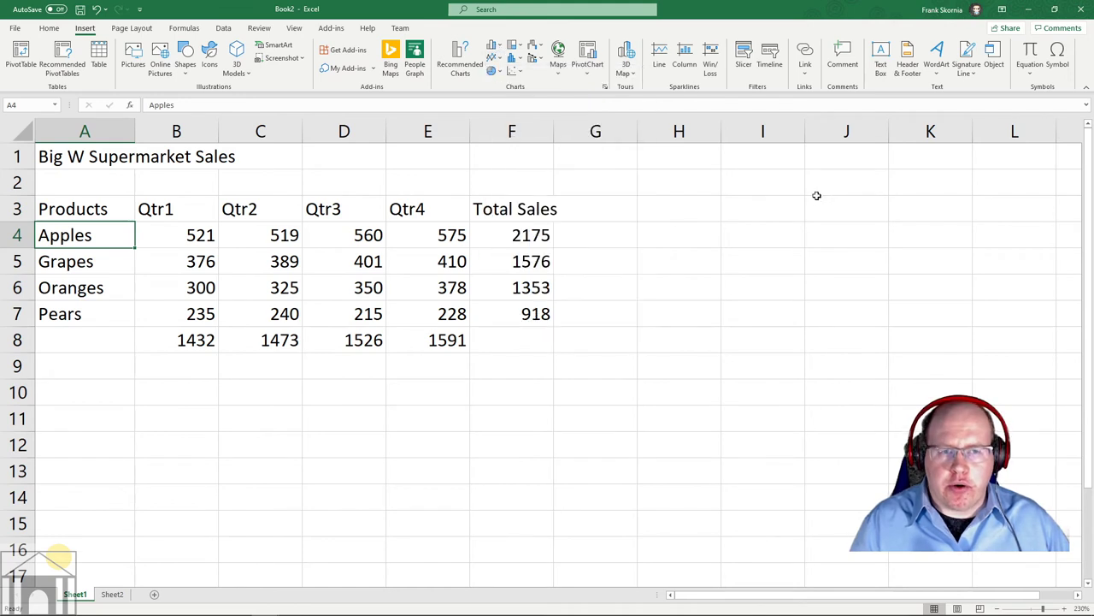
pyautogui.click(493, 47)
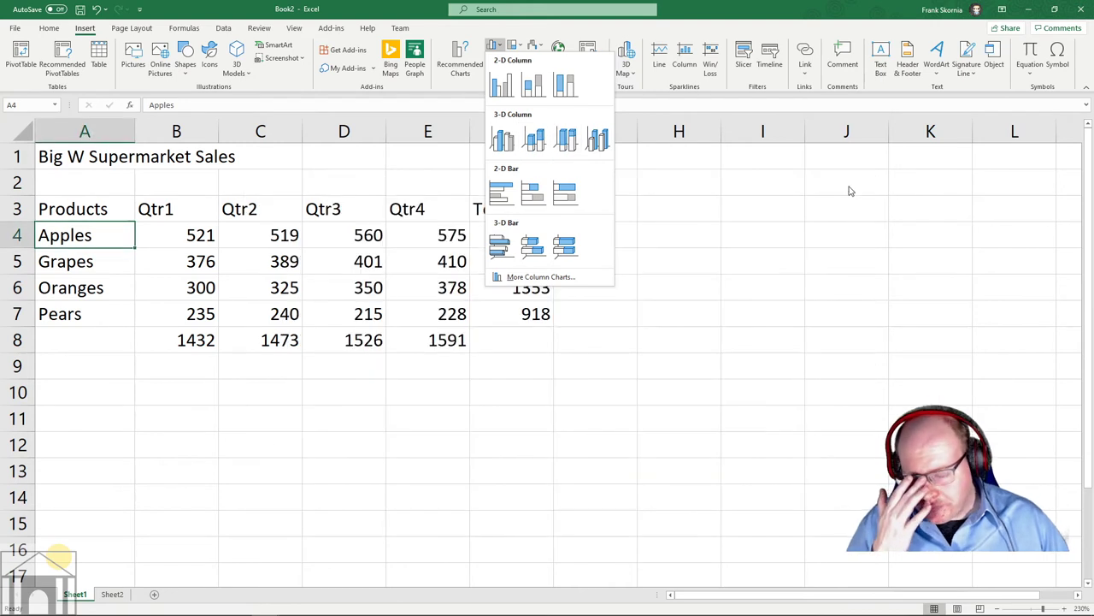
pyautogui.click(870, 206)
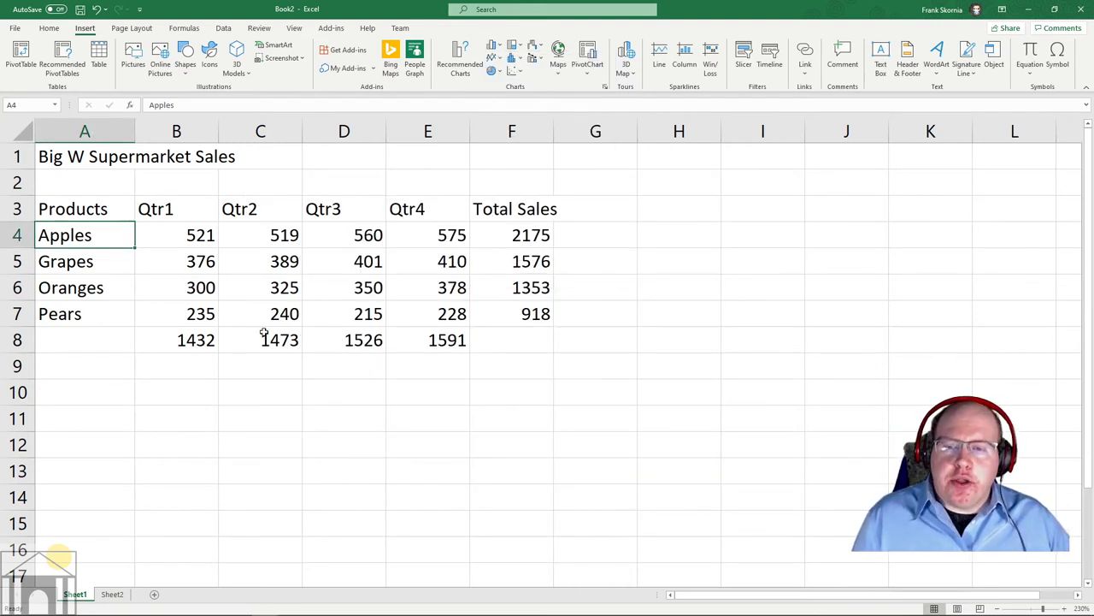
pyautogui.click(87, 206)
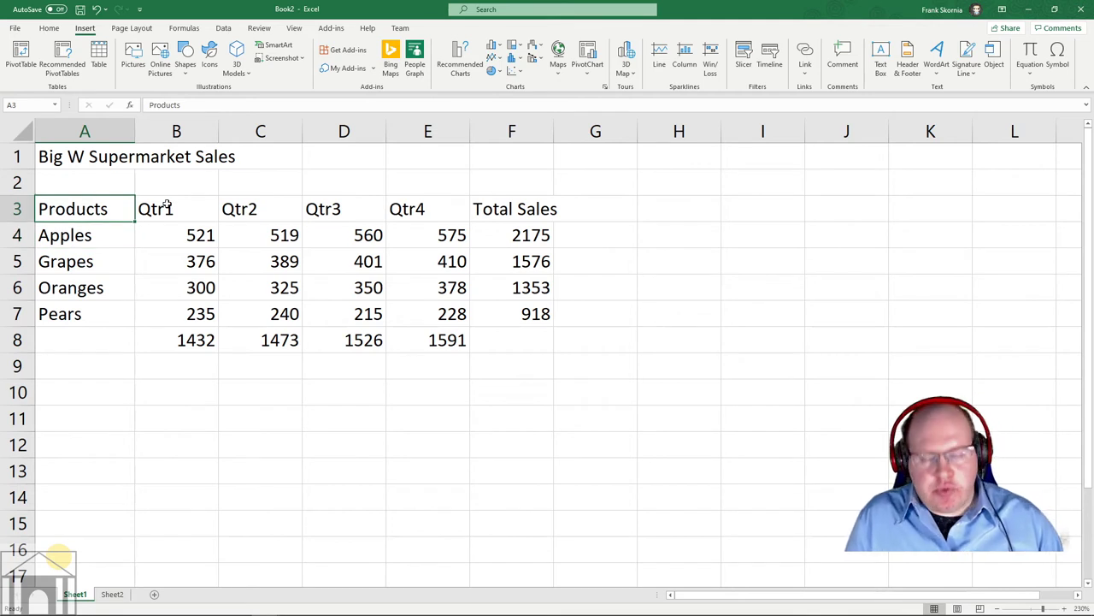
# - Clear 'Products' from A3 and trial-select the quarter headings and fruit names
pyautogui.press('Delete')
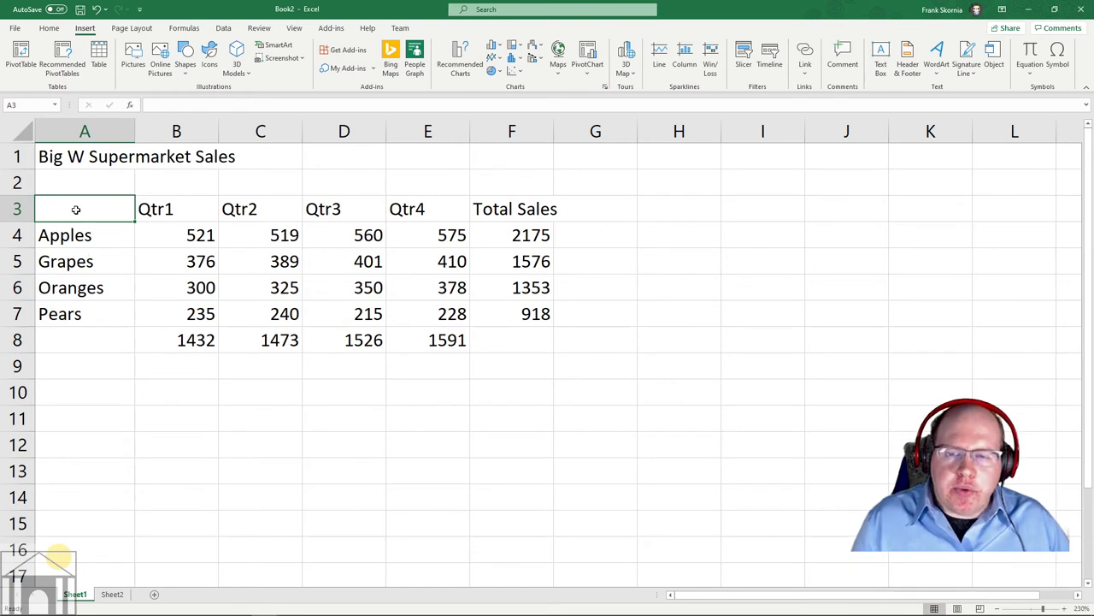
pyautogui.moveTo(77, 217); pyautogui.dragTo(143, 276)
pyautogui.click(82, 343)
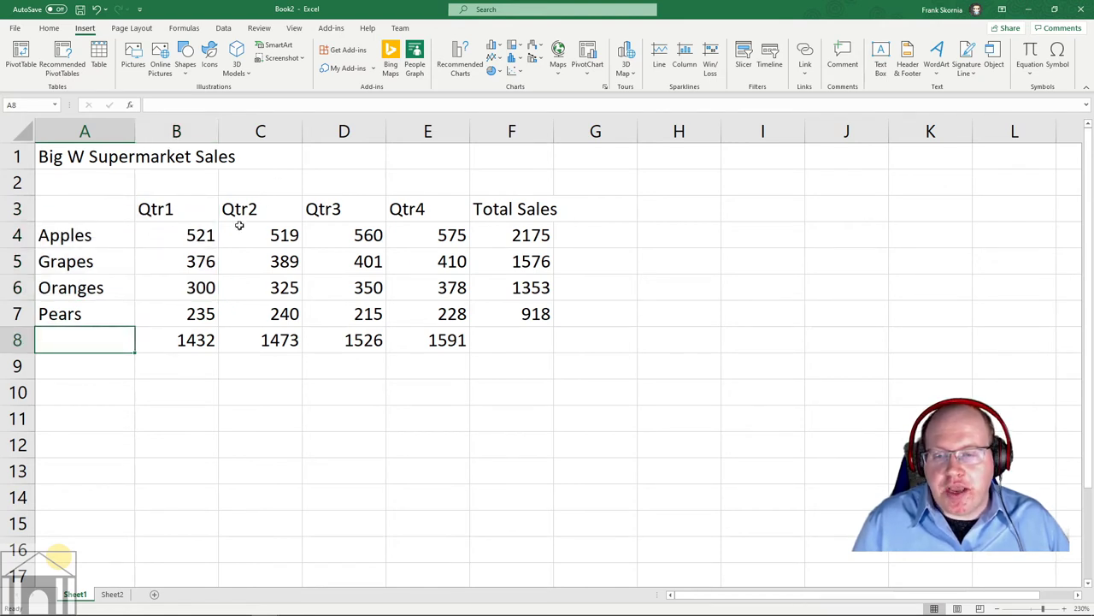
pyautogui.click(83, 208)
pyautogui.moveTo(142, 210); pyautogui.dragTo(364, 213)
pyautogui.moveTo(106, 239); pyautogui.dragTo(101, 292)
# - Select the range A3:F7, covering Qtr1–Qtr4 plus Total Sales
pyautogui.click(88, 210)
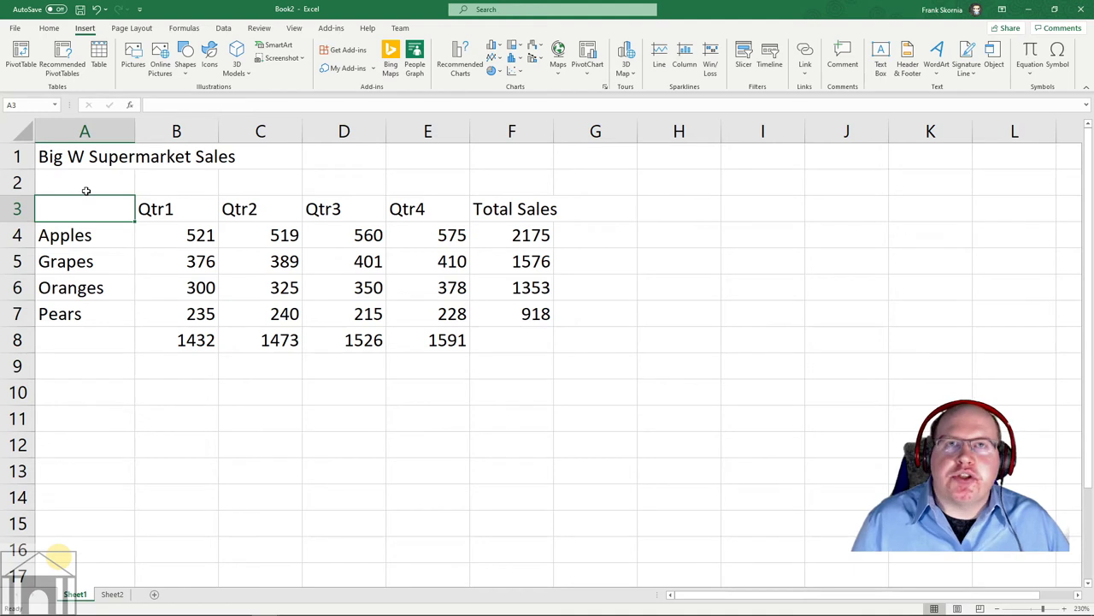
pyautogui.moveTo(86, 191); pyautogui.dragTo(431, 312)
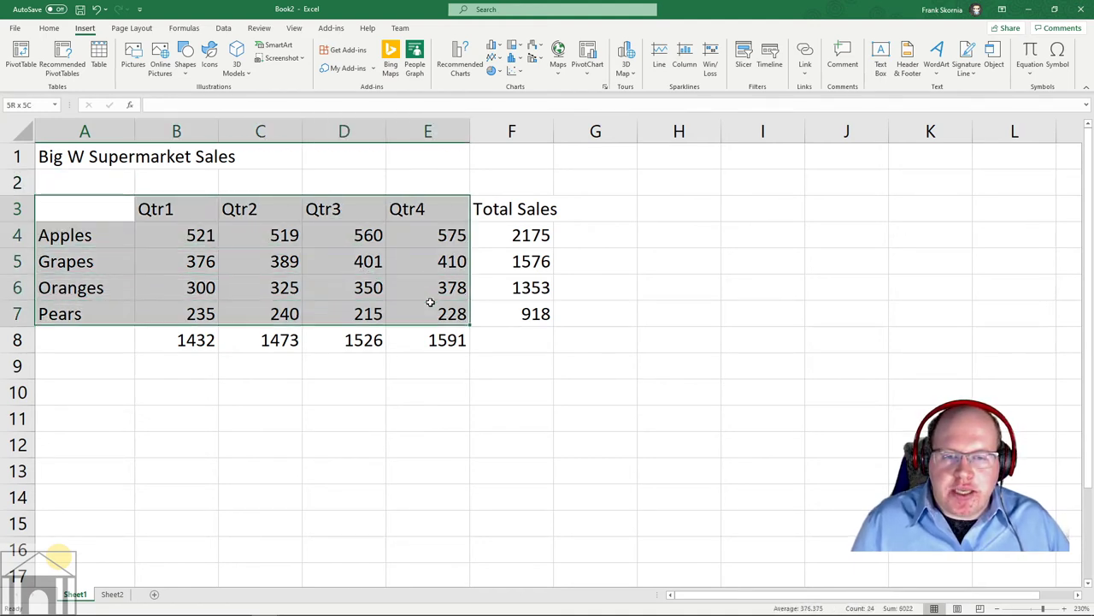
pyautogui.click(113, 207)
pyautogui.keyDown('shift'); pyautogui.click(449, 315); pyautogui.keyUp('shift')
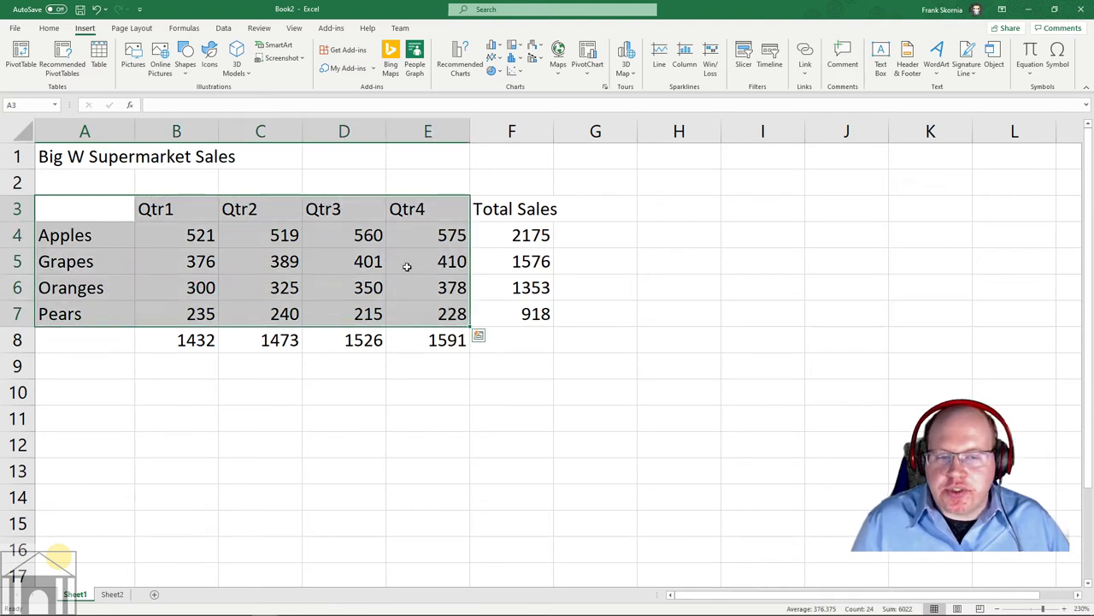
pyautogui.keyDown('shift'); pyautogui.click(531, 323); pyautogui.keyUp('shift')
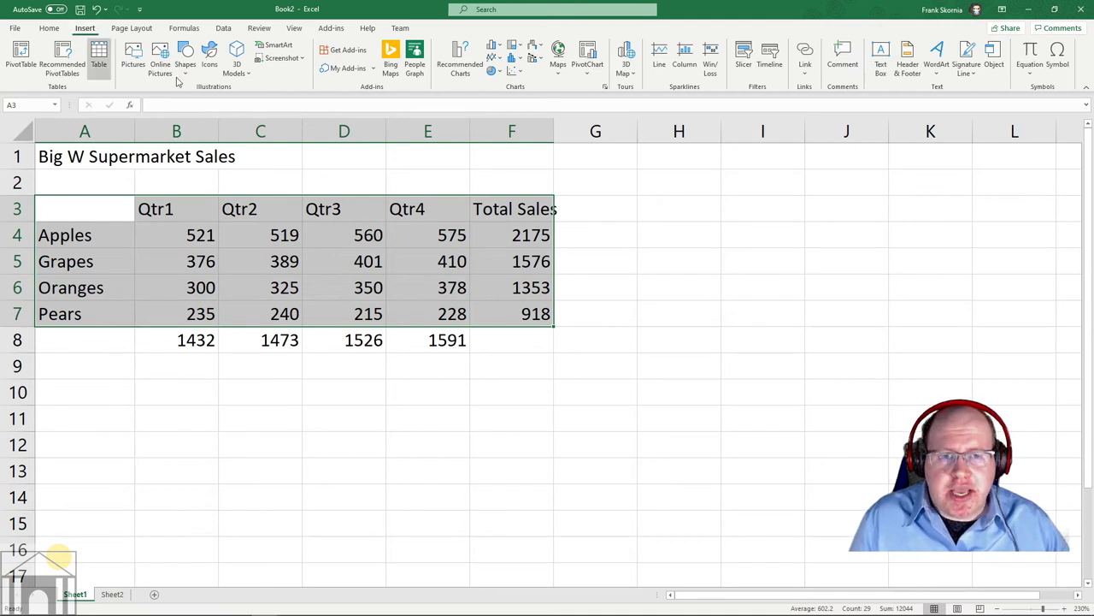
# - Insert a 2-D Clustered Column chart from the selected data
pyautogui.click(494, 46)
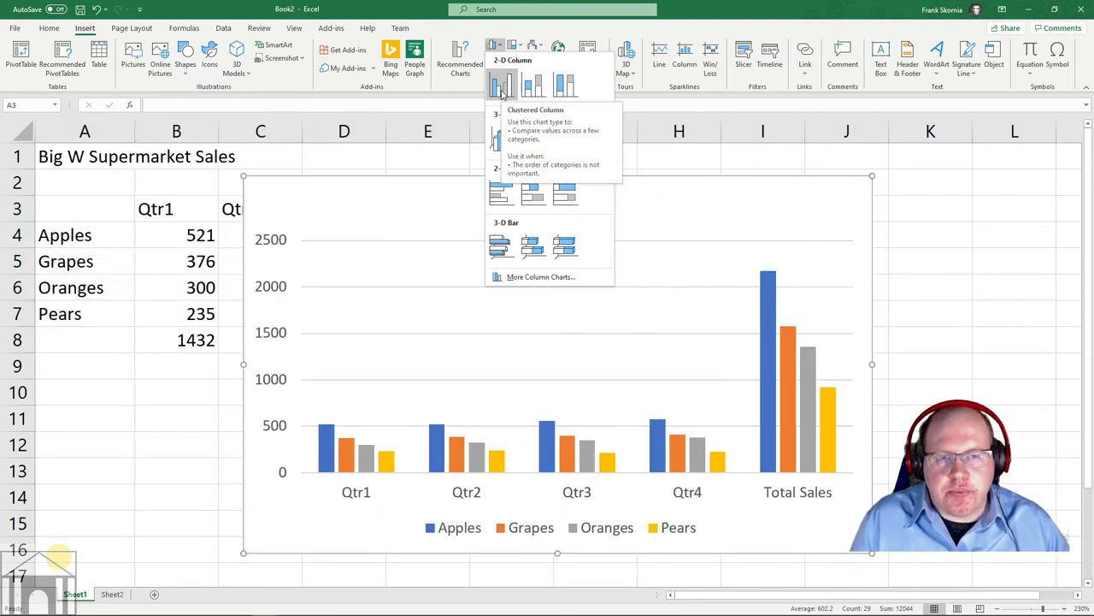
pyautogui.click(503, 85)
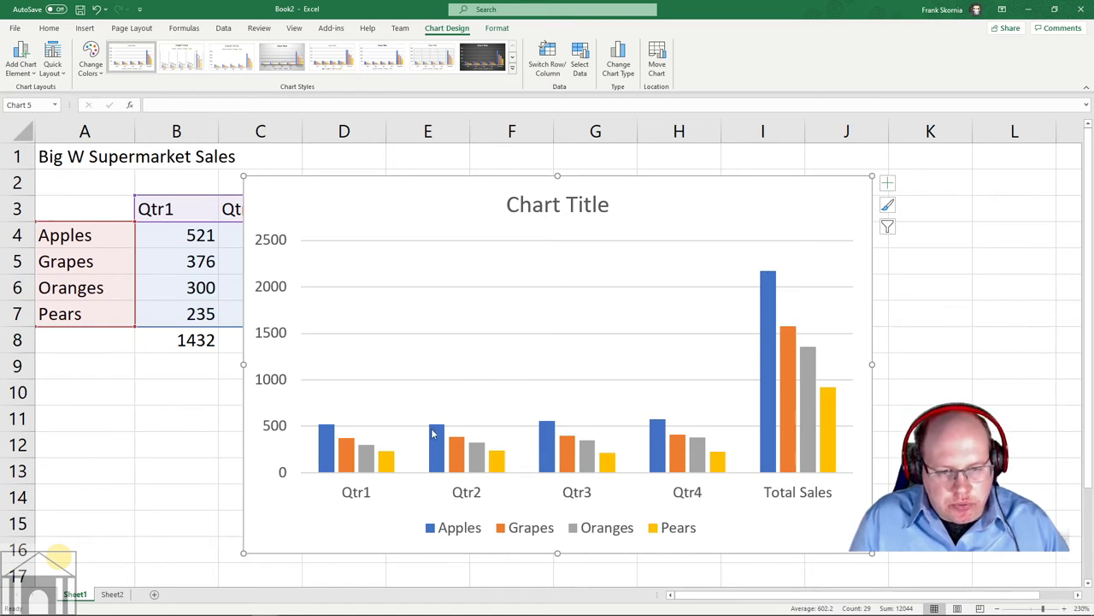
pyautogui.moveTo(767, 283)
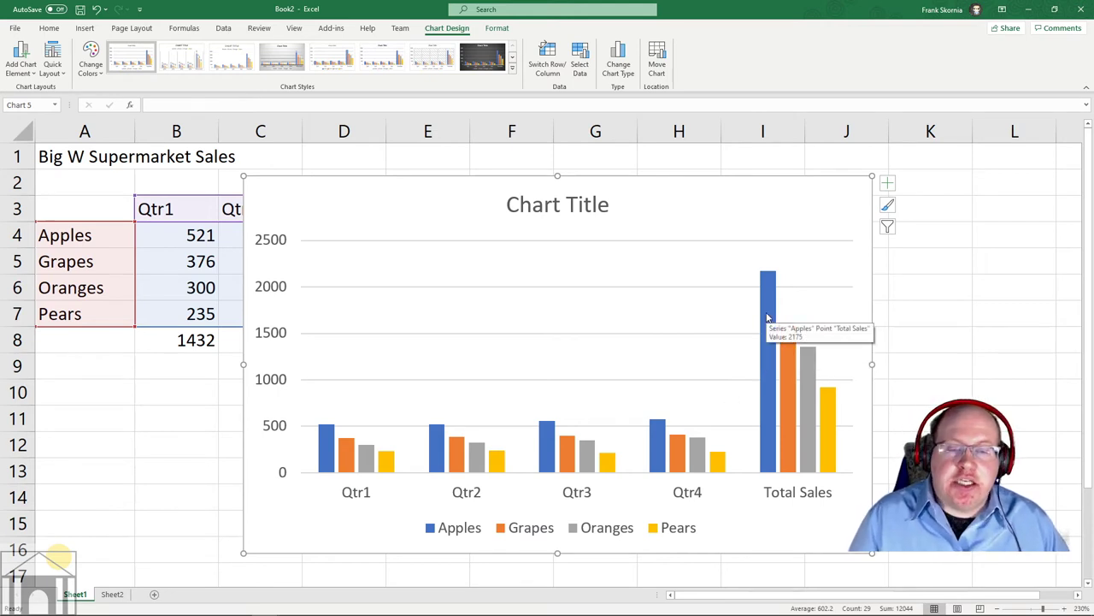
pyautogui.moveTo(654, 438)
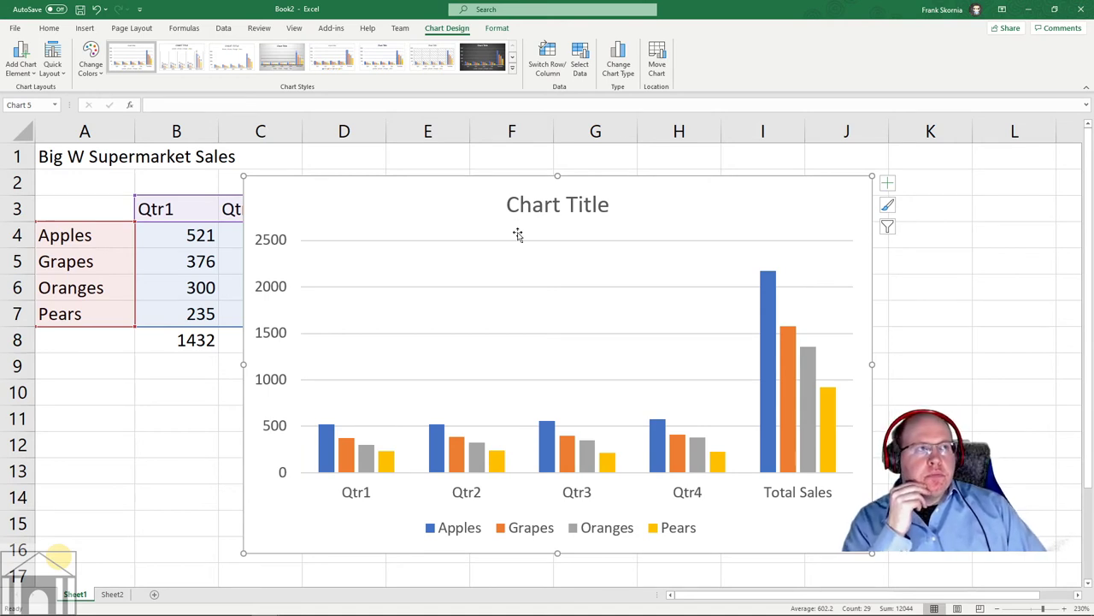
# - Replace the placeholder chart title with 'Big W Supermarket Sales'
pyautogui.click(605, 205)
pyautogui.click(606, 205)
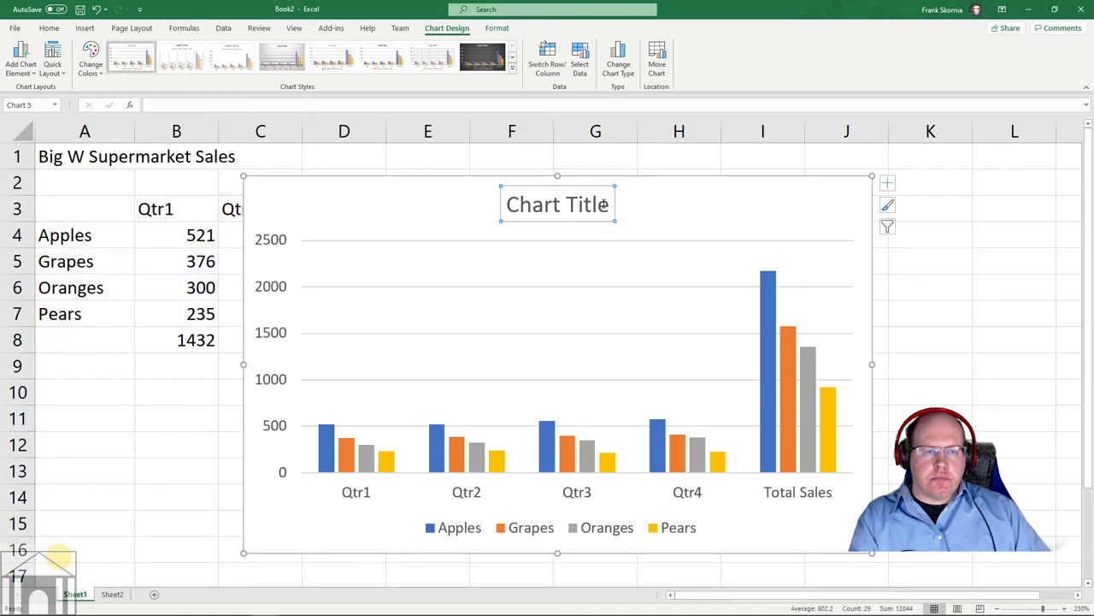
pyautogui.tripleClick(604, 206)
pyautogui.write('Big')
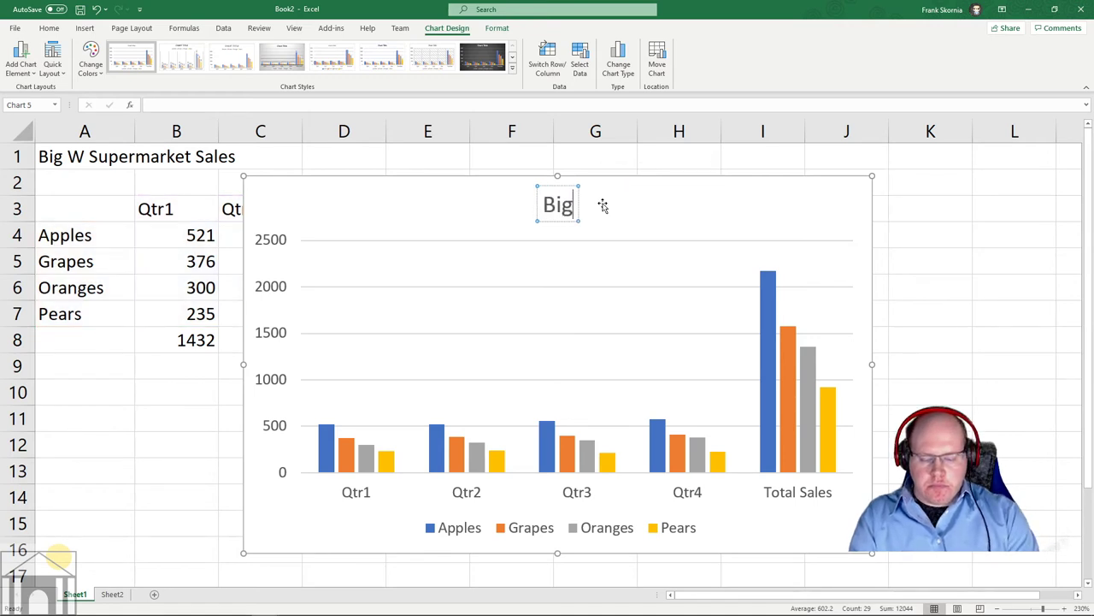
pyautogui.write(' W Supermar')
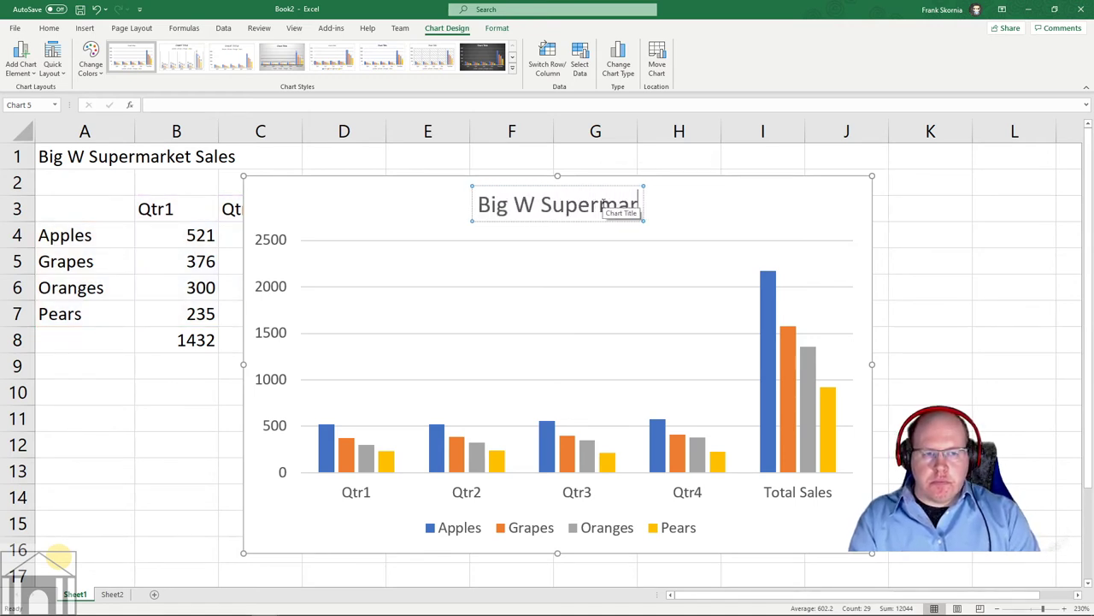
pyautogui.write('ket')
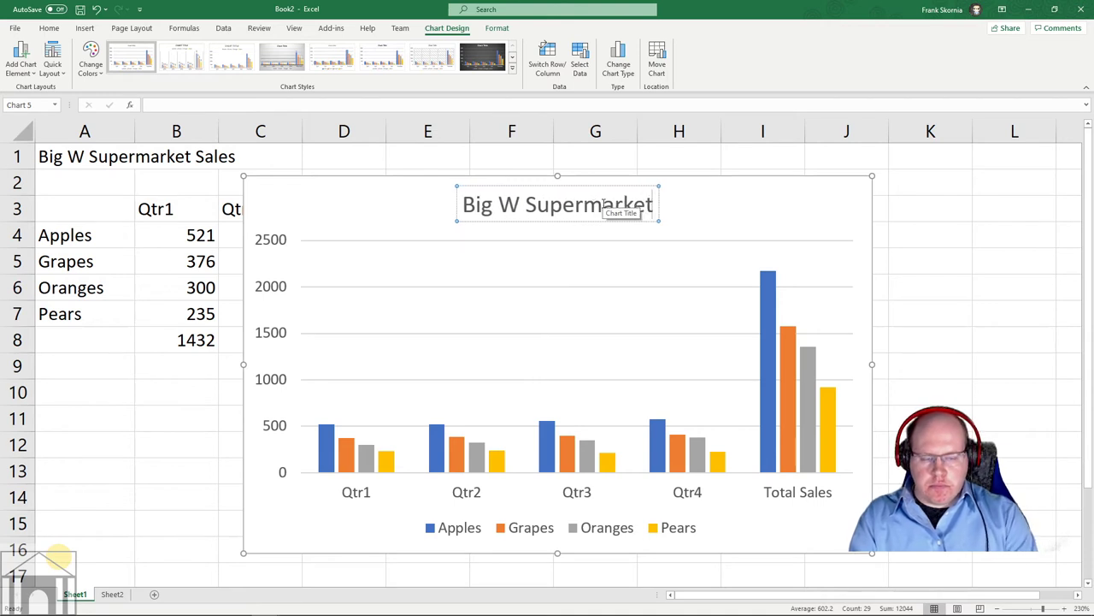
pyautogui.write(' Sales')
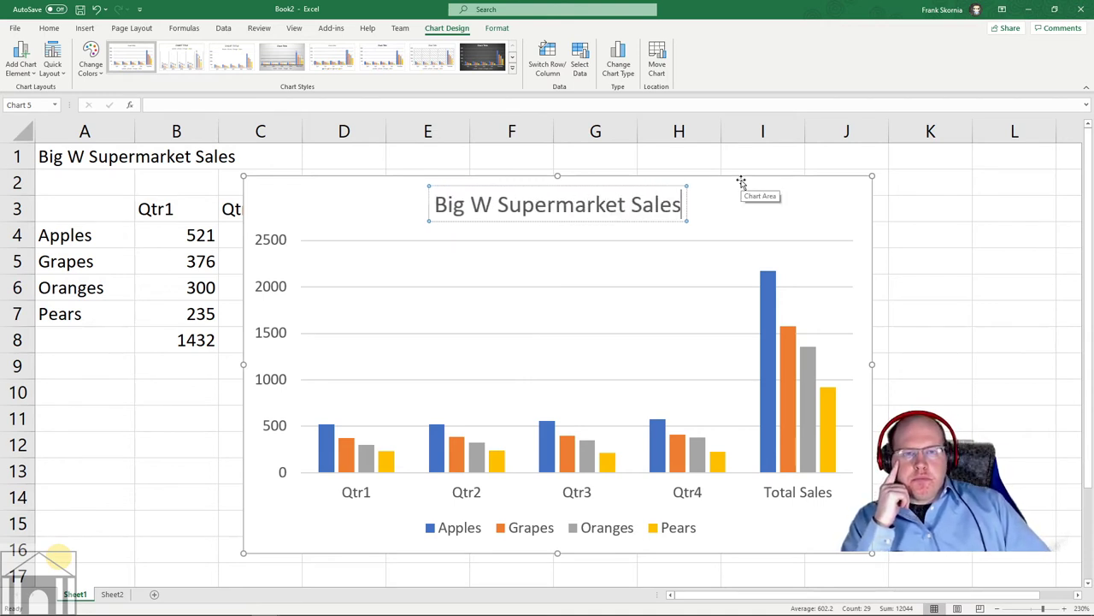
pyautogui.click(582, 60)
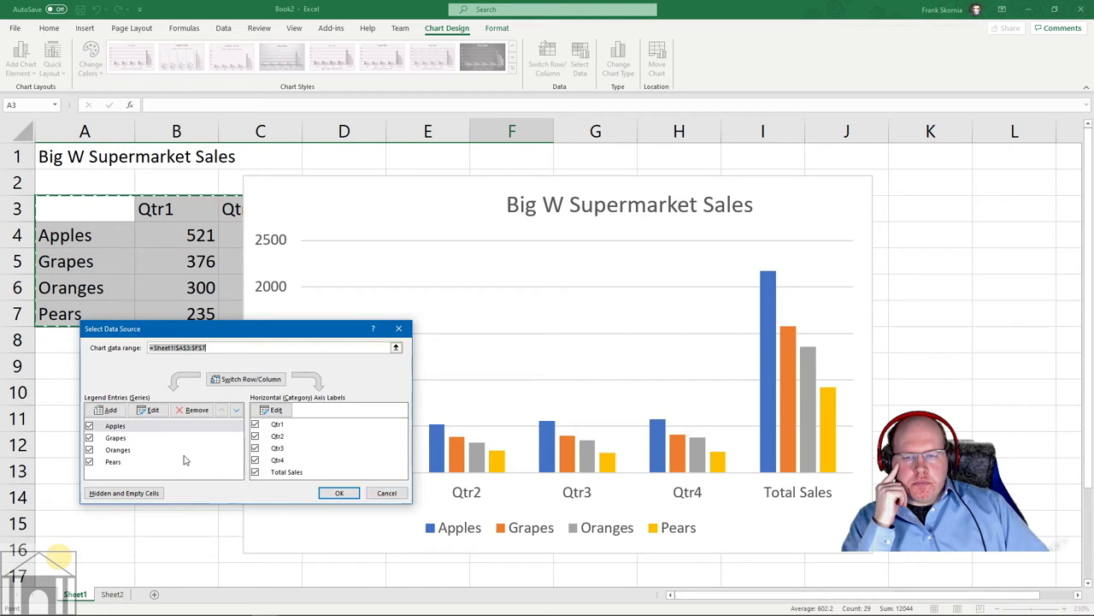
pyautogui.click(387, 493)
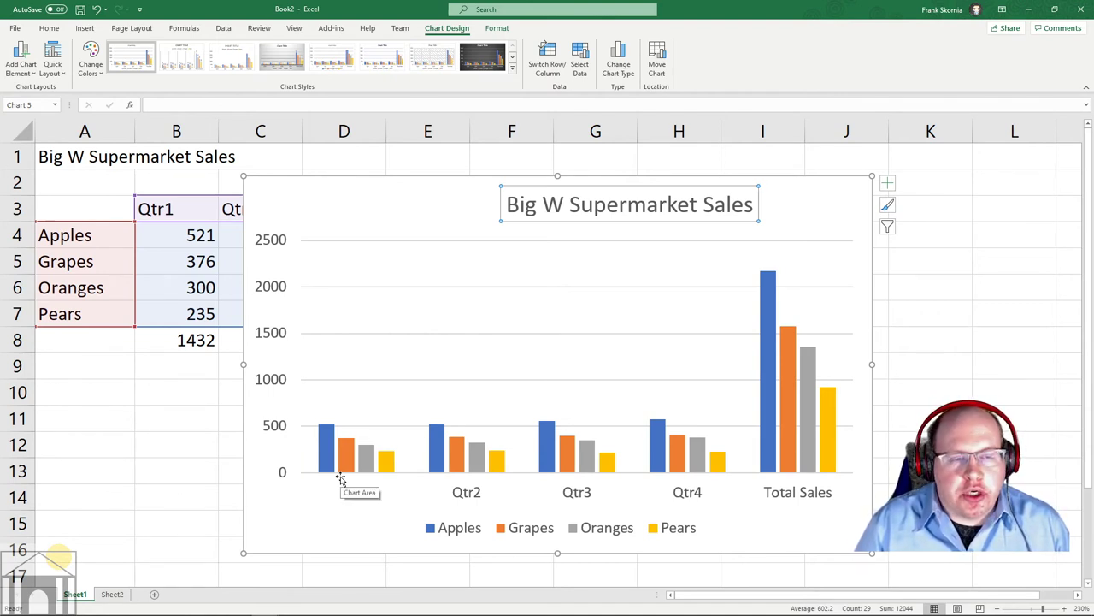
# - Replace the chart title text with 'Whatever I Want'
pyautogui.click(593, 208)
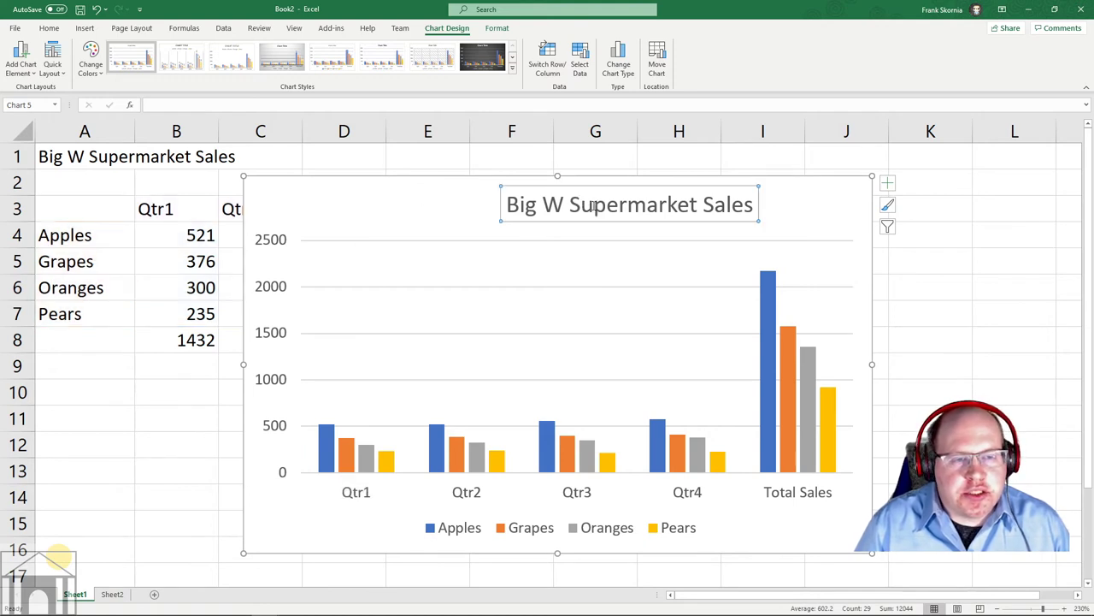
pyautogui.moveTo(537, 183); pyautogui.dragTo(472, 183)
pyautogui.doubleClick(538, 206)
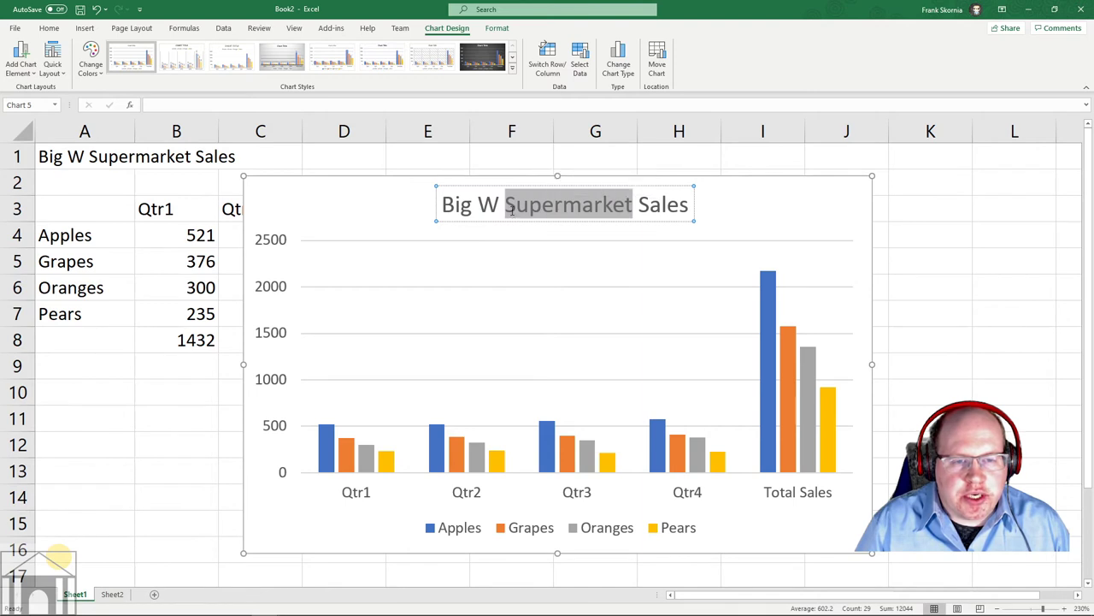
pyautogui.click(518, 210)
pyautogui.tripleClick(520, 211)
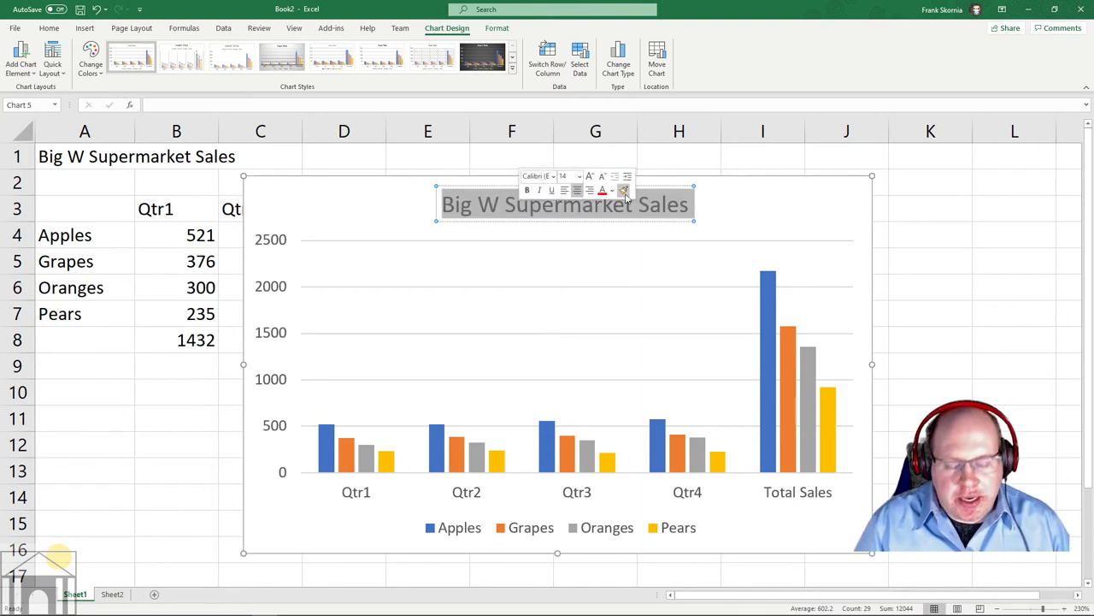
pyautogui.write('Whatever')
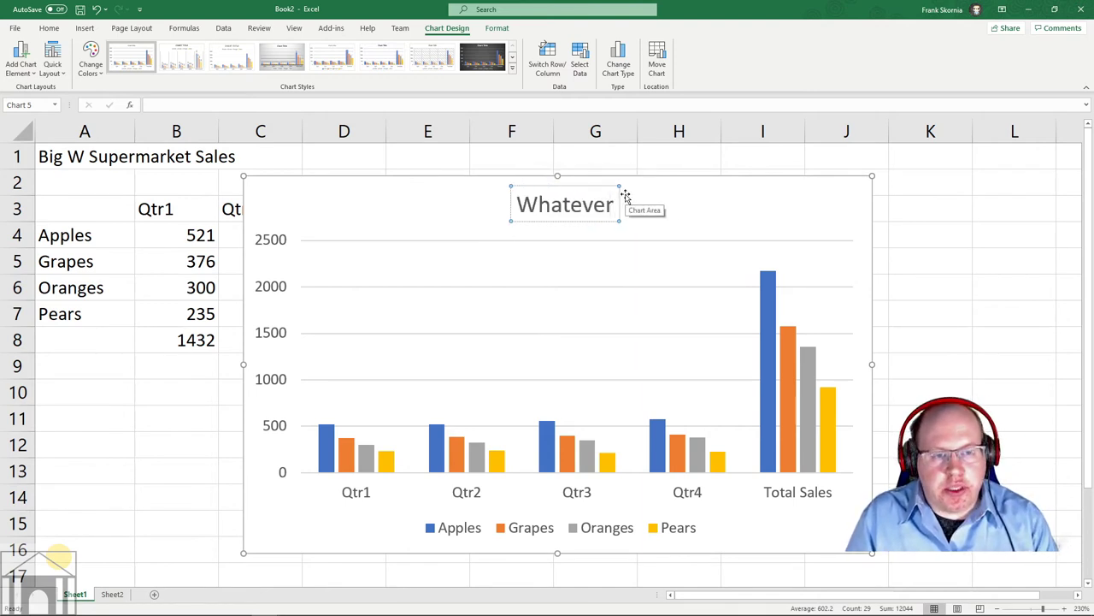
pyautogui.write(' U')
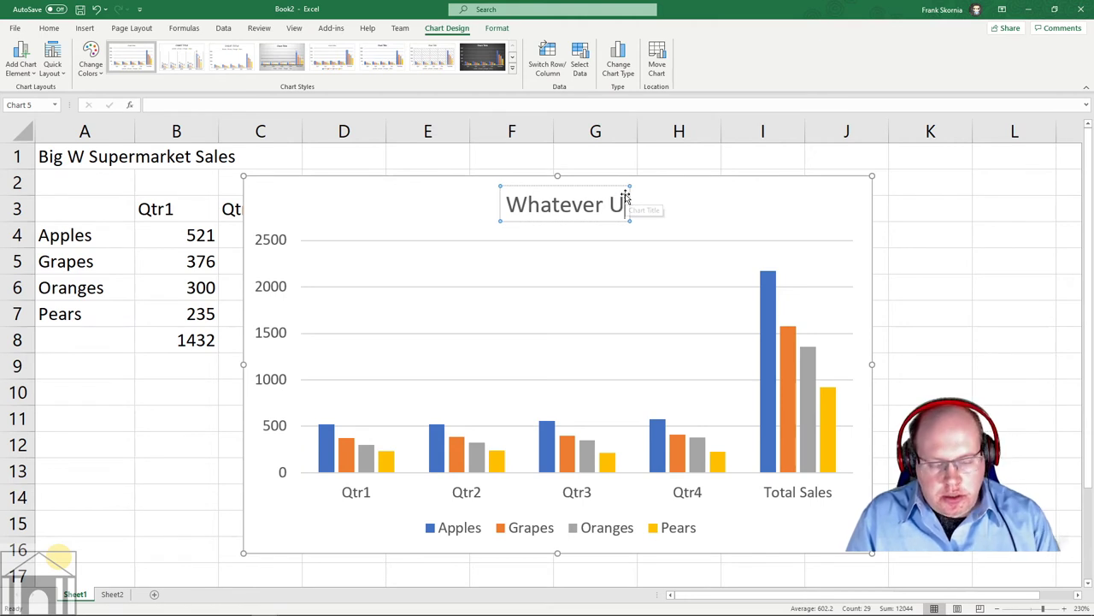
pyautogui.press('BackSpace')
pyautogui.press('BackSpace')
pyautogui.write('I Want')
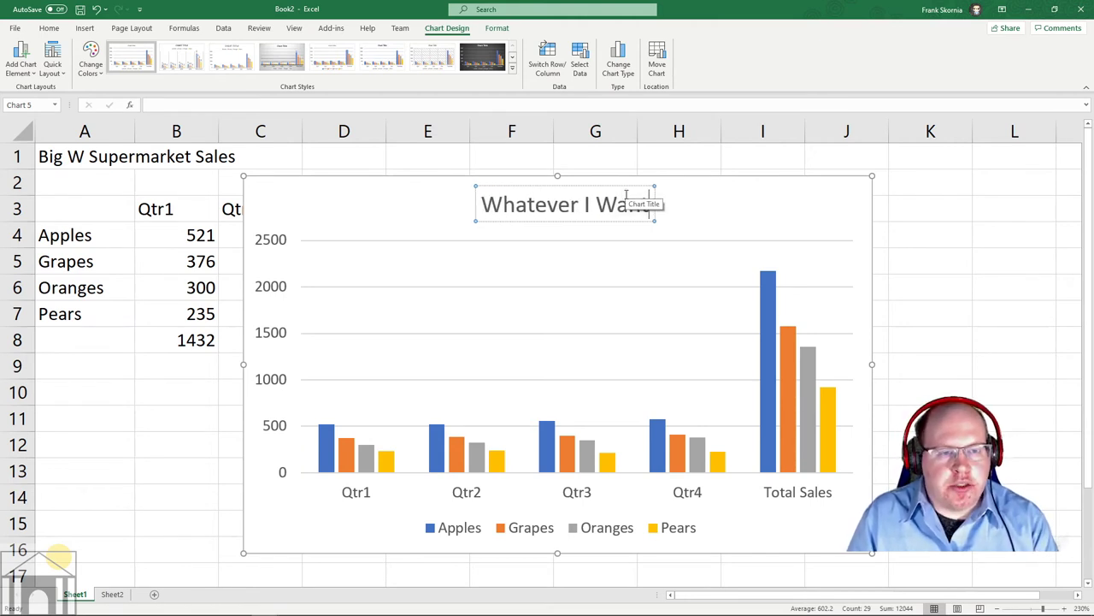
# - Erase it and retype the title as 'Big W Supermaarket Sales'
pyautogui.press('BackSpace')
pyautogui.press('BackSpace')
pyautogui.press('BackSpace')
pyautogui.press('BackSpace')
pyautogui.press('BackSpace')
pyautogui.press('BackSpace')
pyautogui.press('BackSpace')
pyautogui.press('BackSpace')
pyautogui.press('BackSpace')
pyautogui.press('BackSpace')
pyautogui.press('BackSpace')
pyautogui.press('BackSpace')
pyautogui.press('BackSpace')
pyautogui.press('BackSpace')
pyautogui.press('BackSpace')
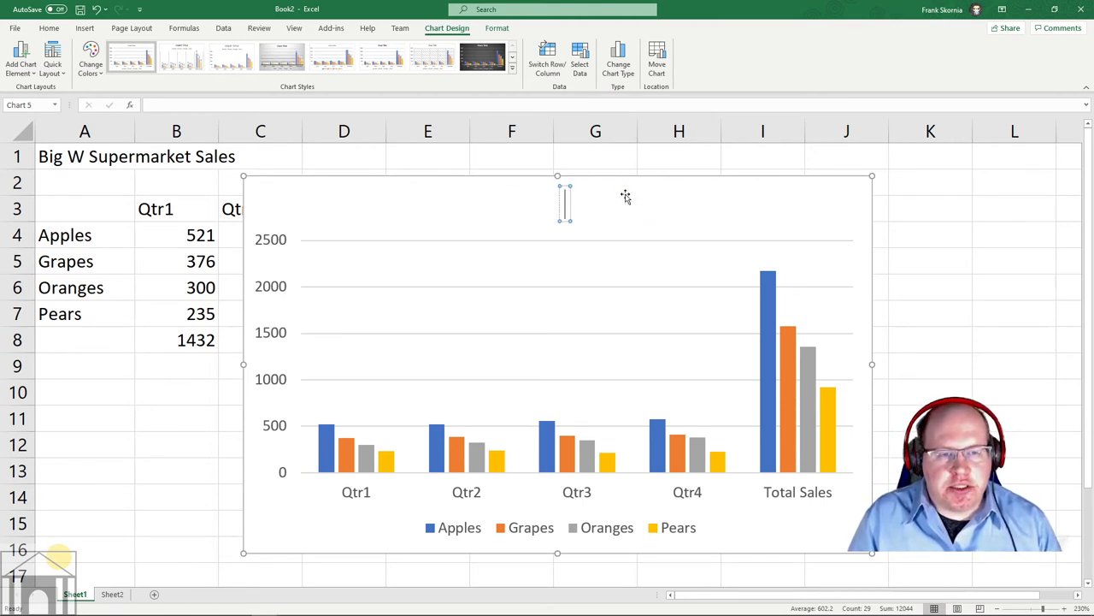
pyautogui.write('Bo')
pyautogui.press('BackSpace')
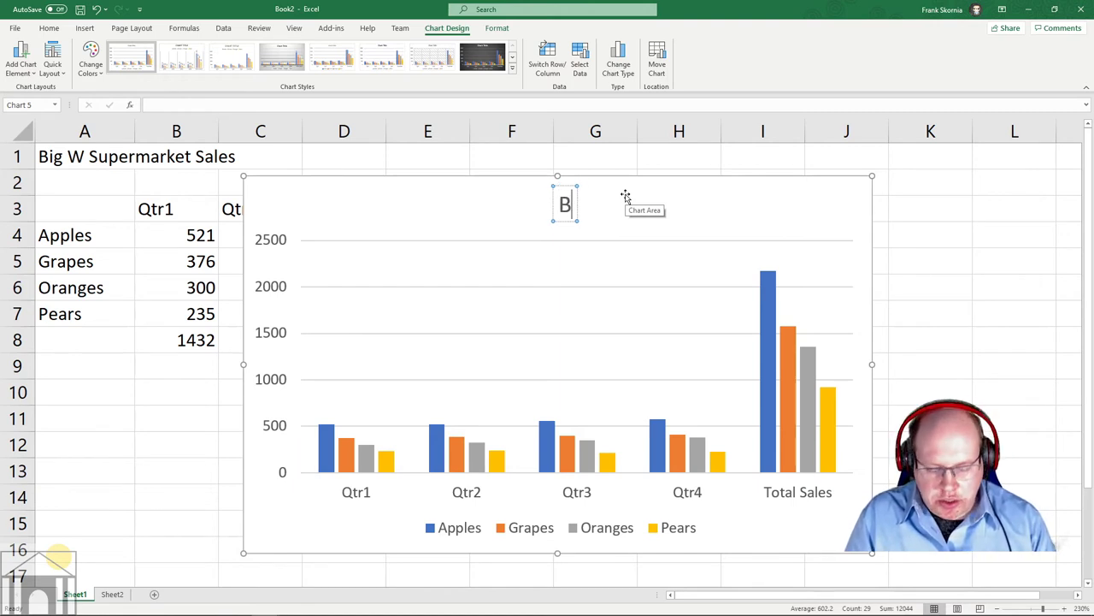
pyautogui.write('ig W Super')
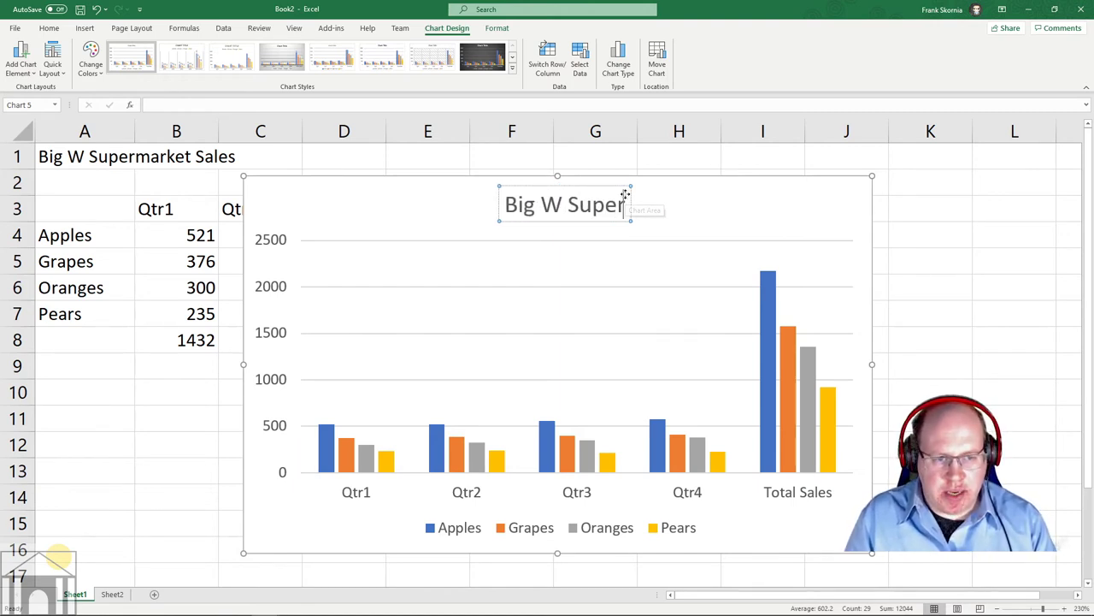
pyautogui.write('maarket')
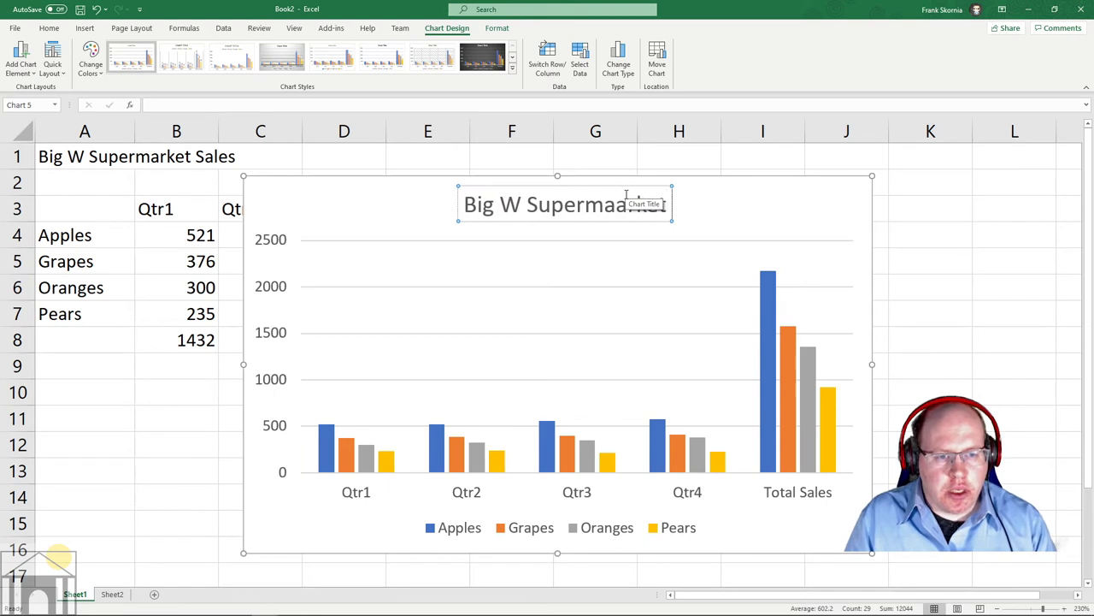
pyautogui.write(' Sales')
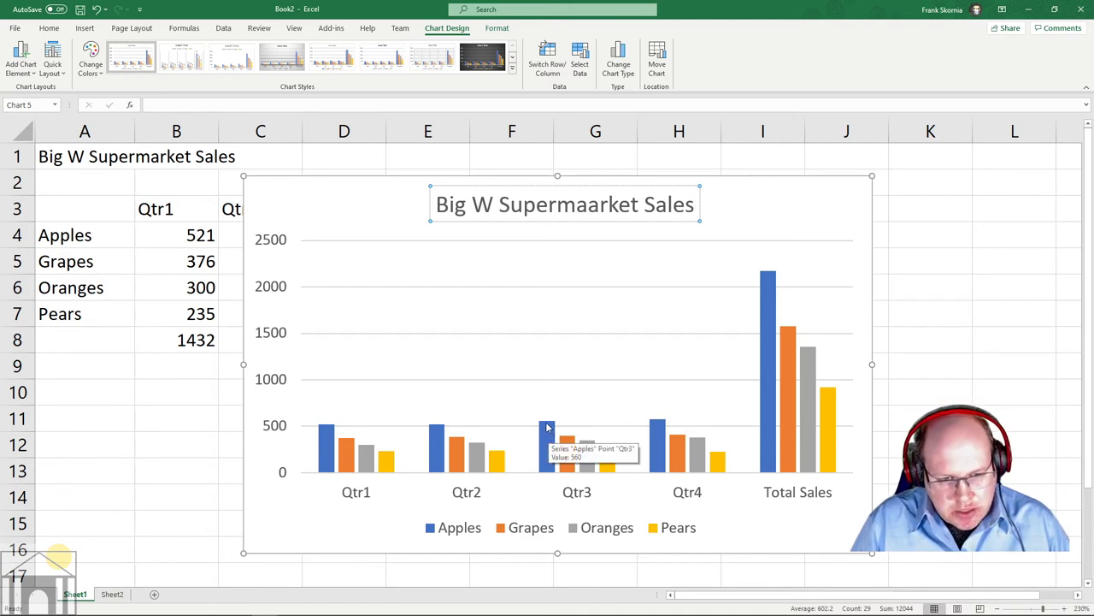
# - Move the chart off the data and uncheck Total Sales from the category axis labels
pyautogui.moveTo(335, 179); pyautogui.dragTo(316, 165)
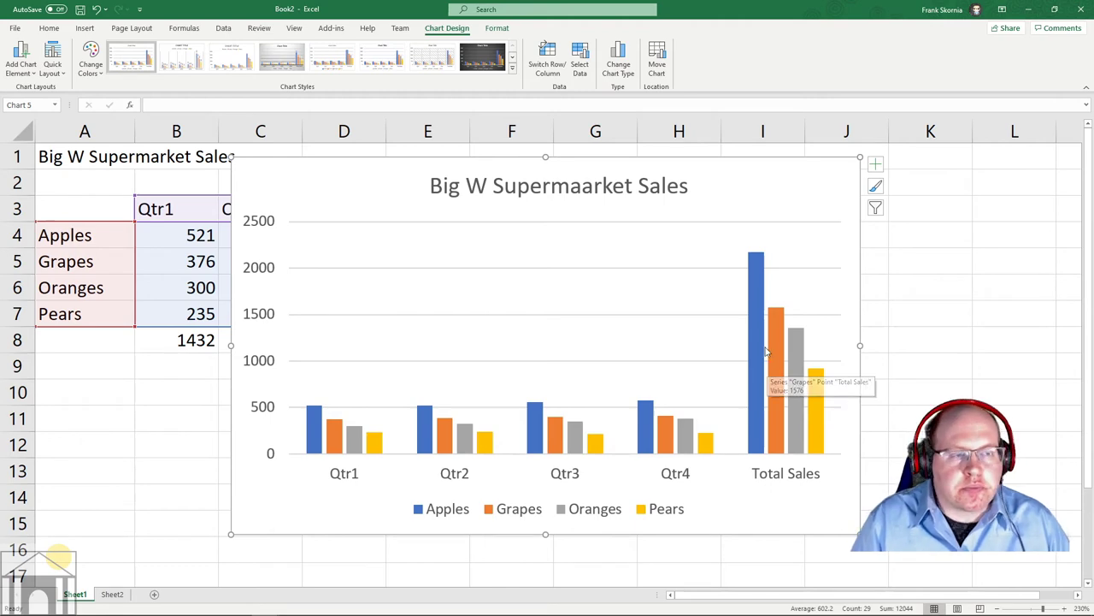
pyautogui.click(581, 51)
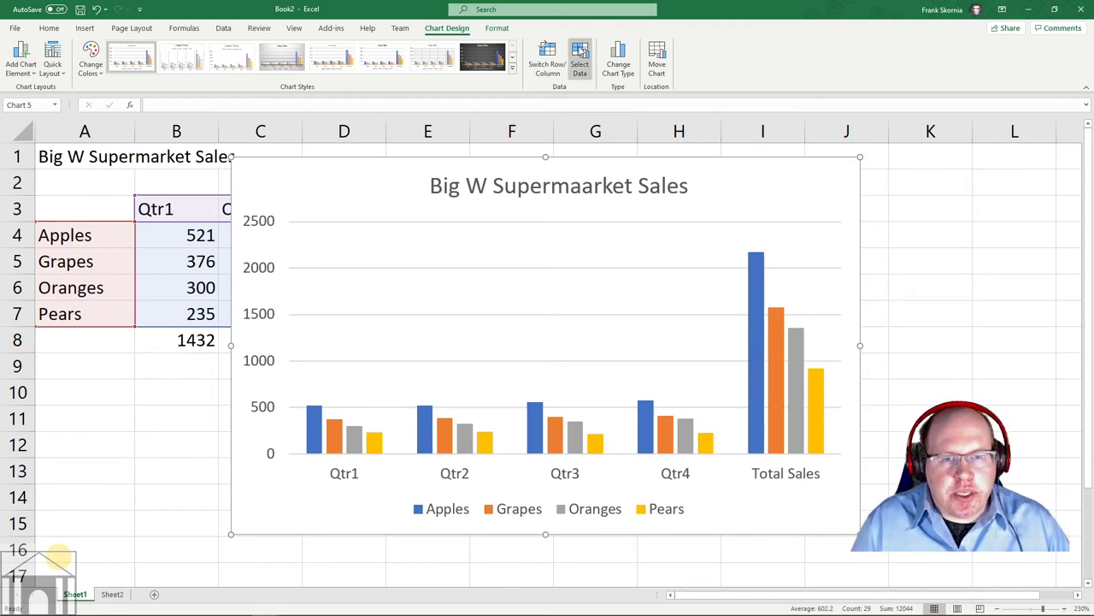
pyautogui.click(256, 472)
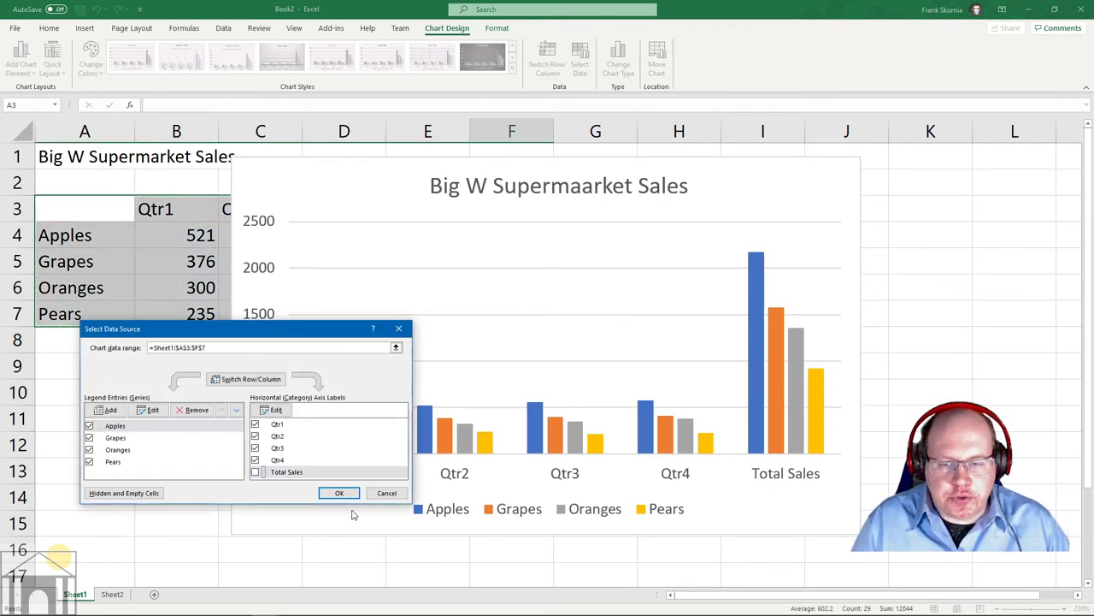
pyautogui.click(339, 493)
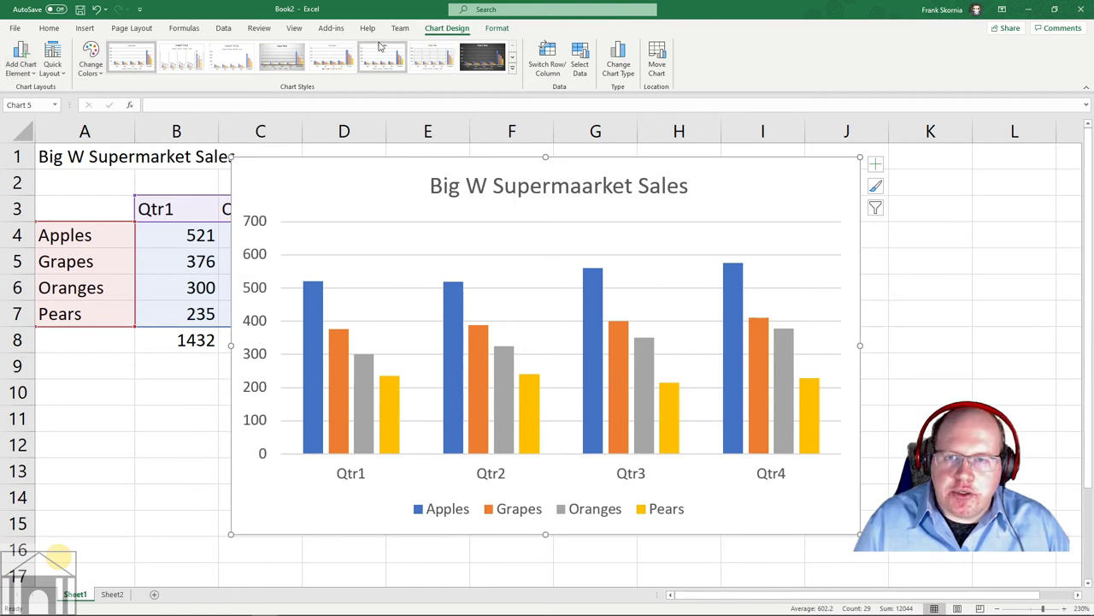
# - Add Outside End data labels showing each bar's sales value
pyautogui.click(21, 63)
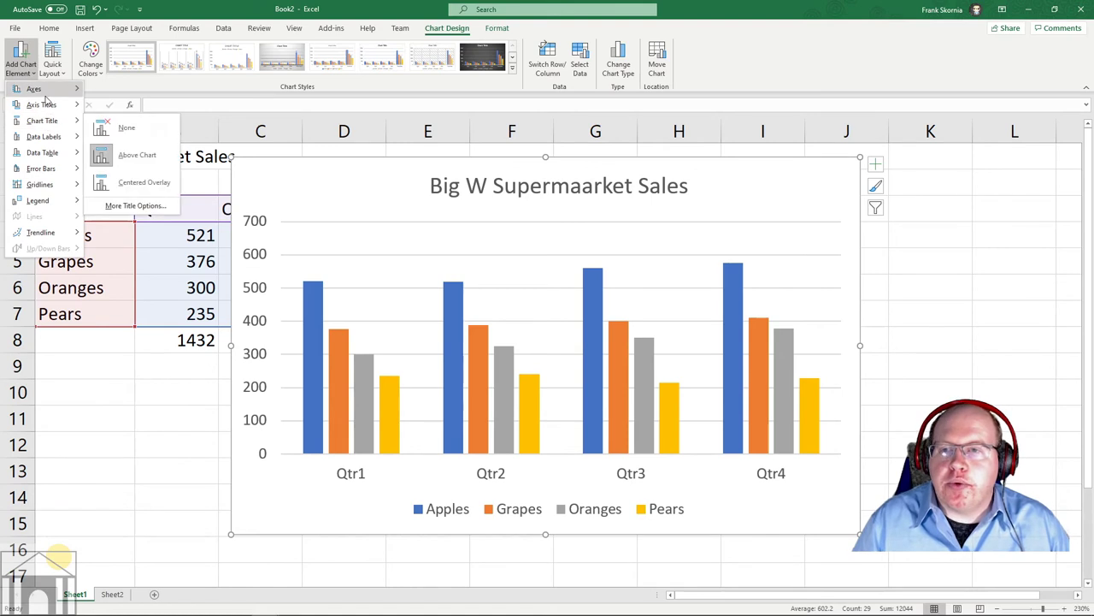
pyautogui.moveTo(46, 96)
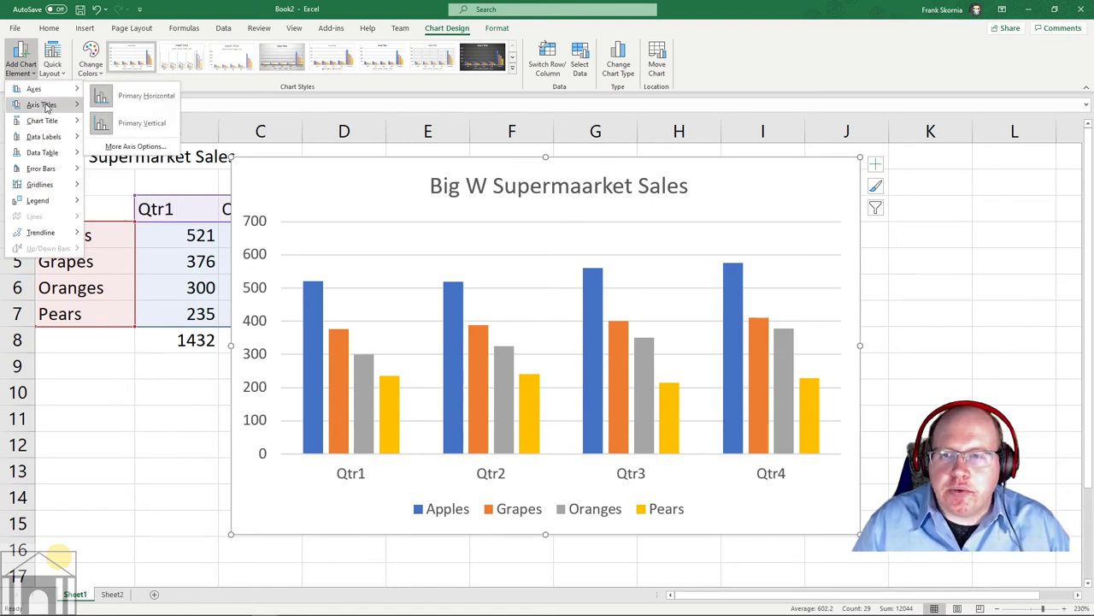
pyautogui.moveTo(43, 143)
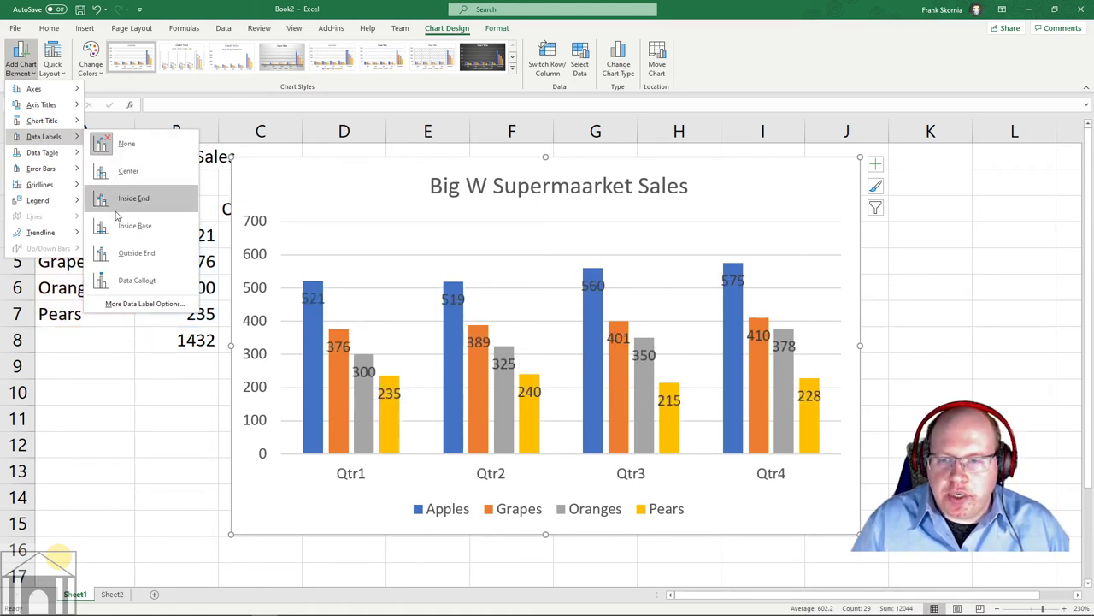
pyautogui.click(132, 254)
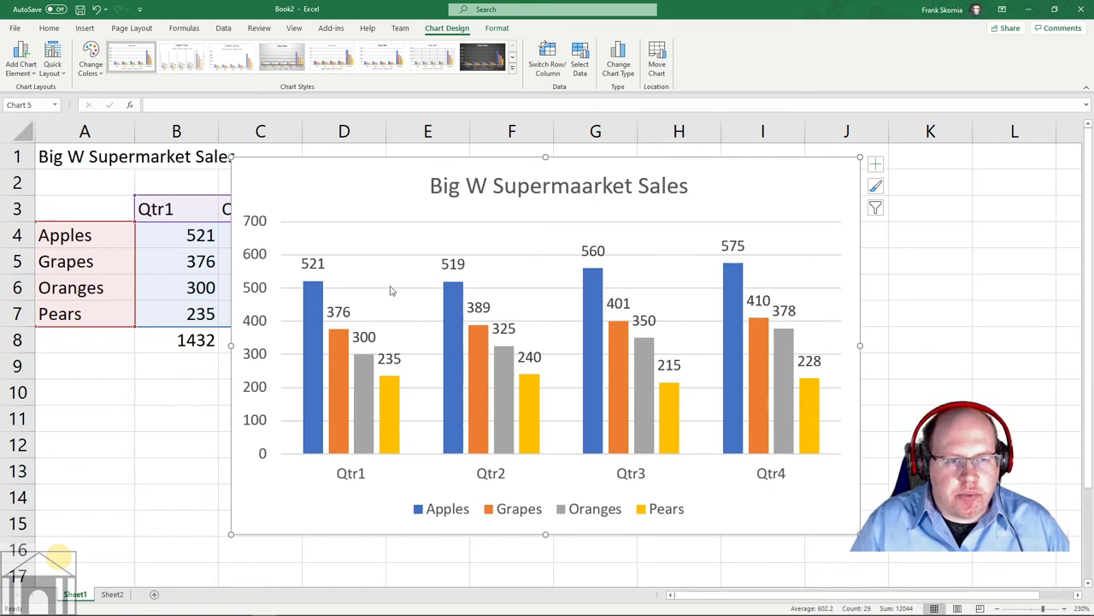
# - Remove the extra 'a' so the chart title reads 'Big W Supermarket Sales'
pyautogui.doubleClick(586, 194)
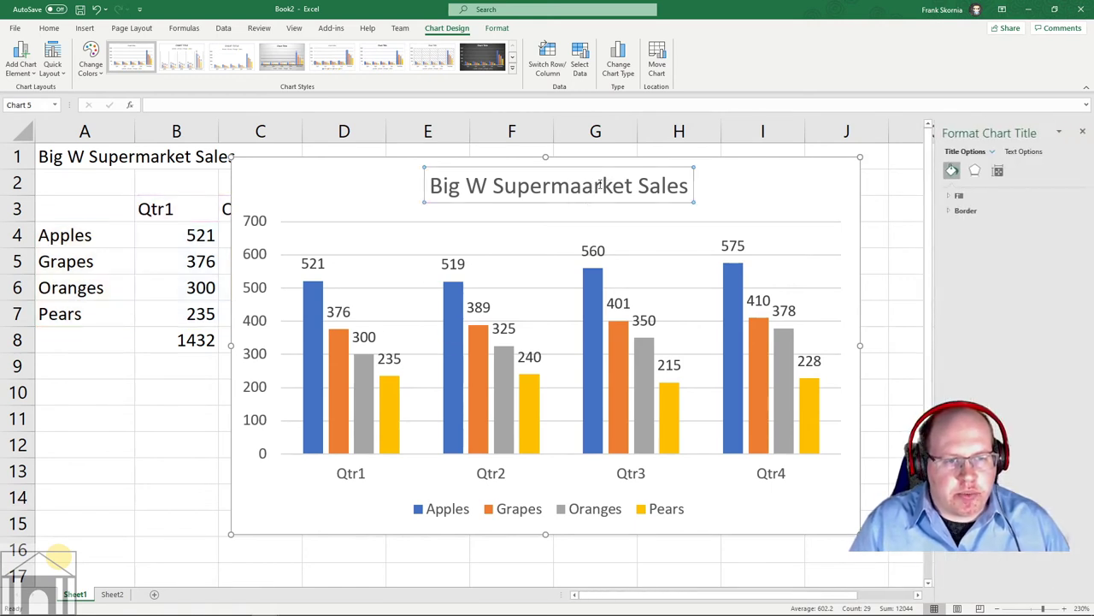
pyautogui.press('BackSpace')
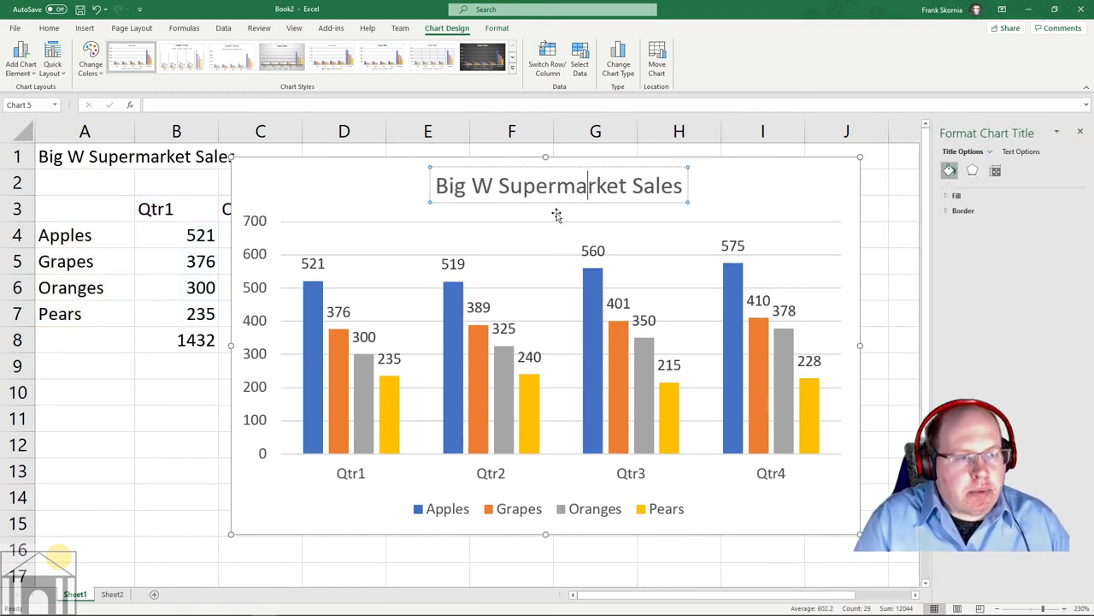
pyautogui.click(578, 232)
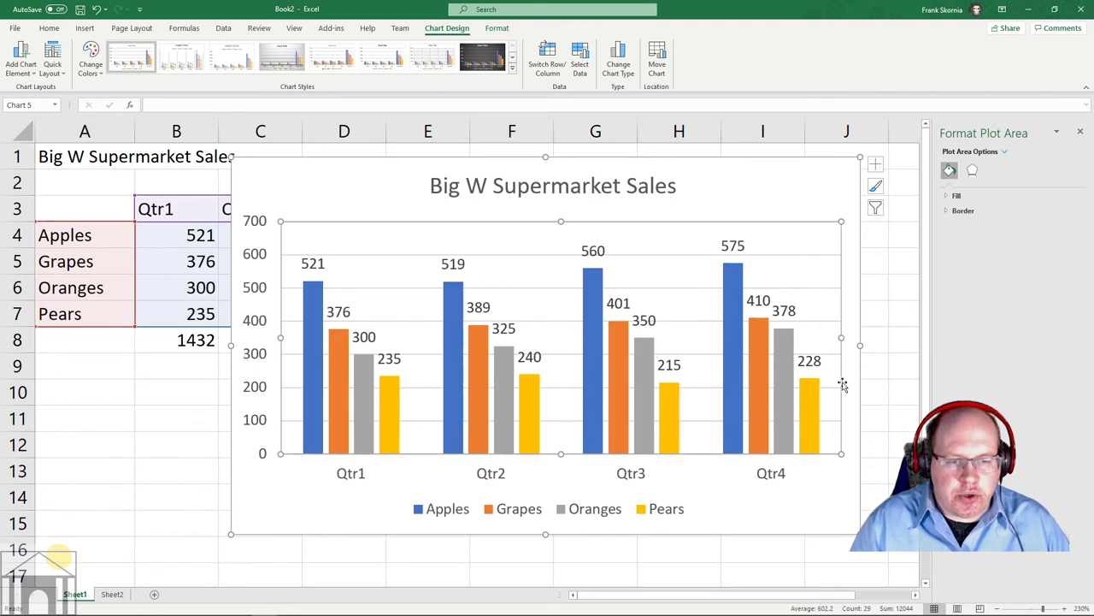
pyautogui.click(34, 77)
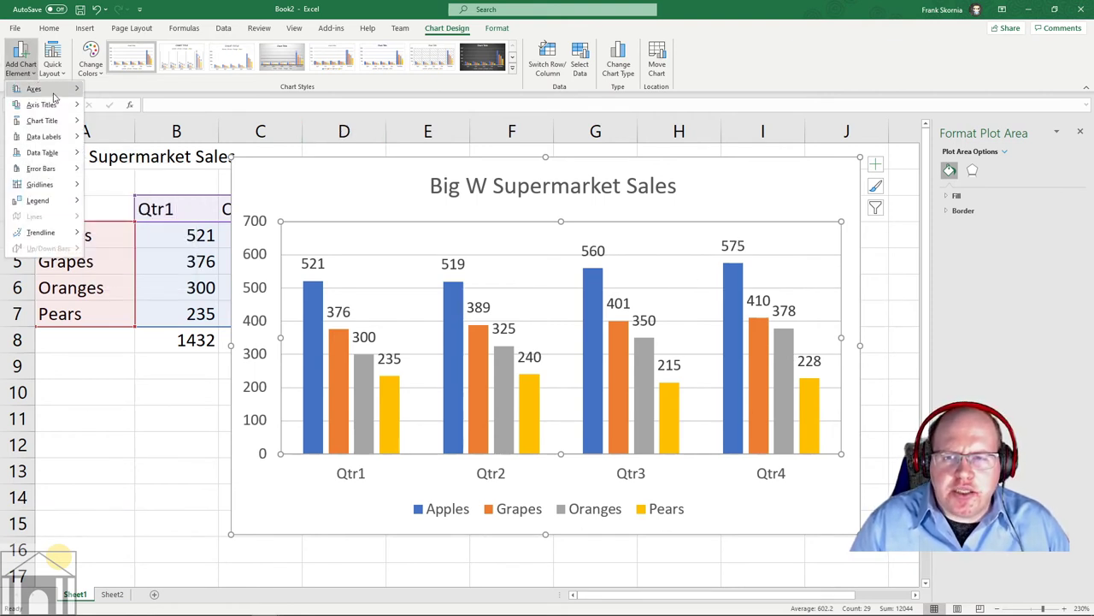
pyautogui.moveTo(39, 89)
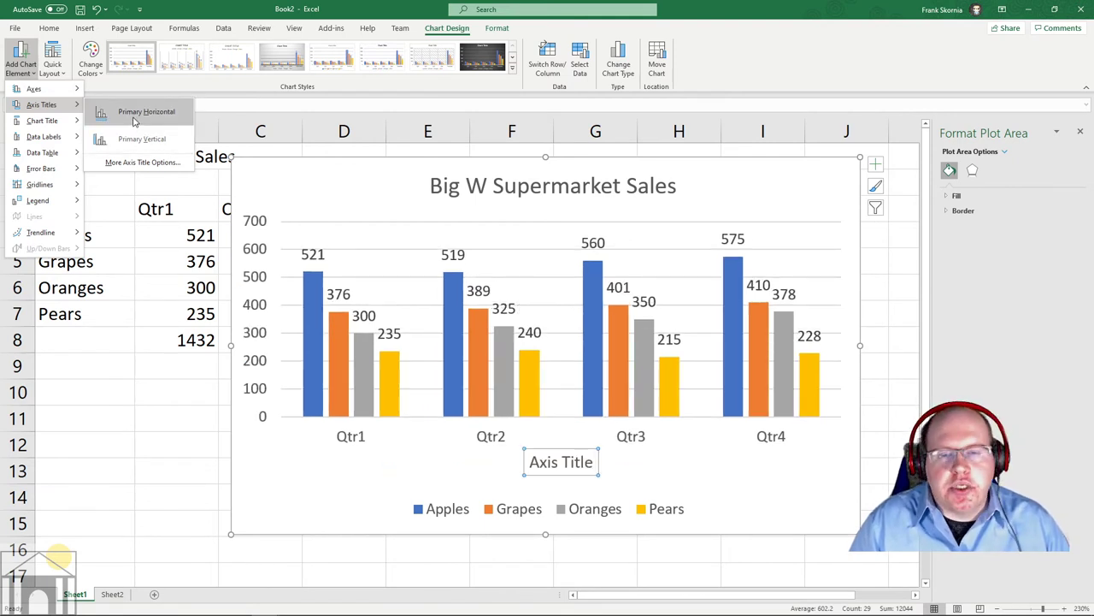
# - Add a primary horizontal axis title reading 'Quarters' below the Qtr1–Qtr4 labels
pyautogui.click(133, 121)
pyautogui.tripleClick(544, 466)
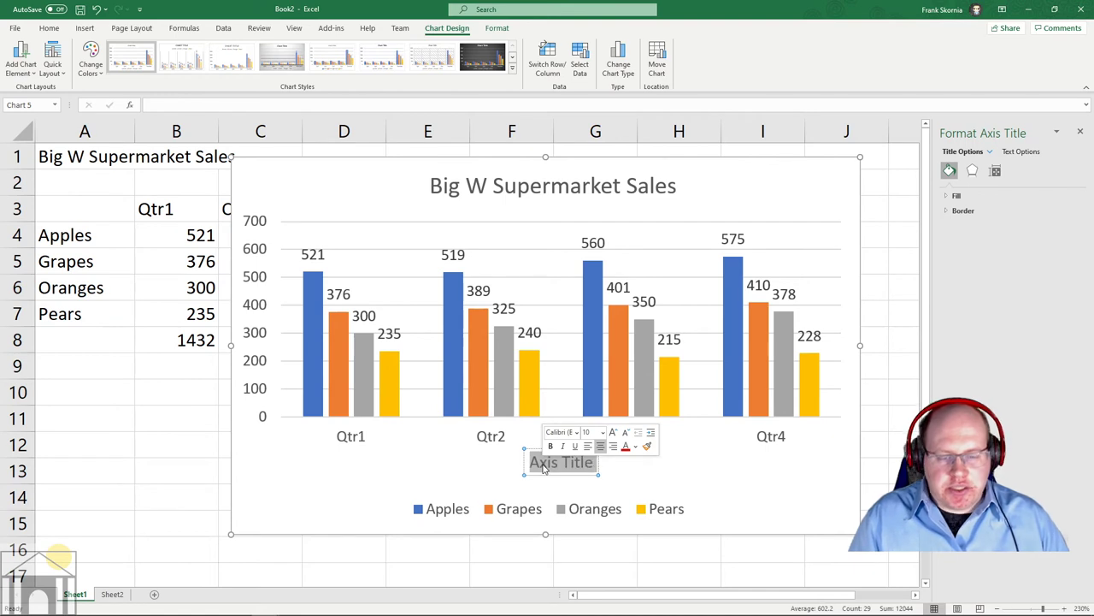
pyautogui.write('Qu')
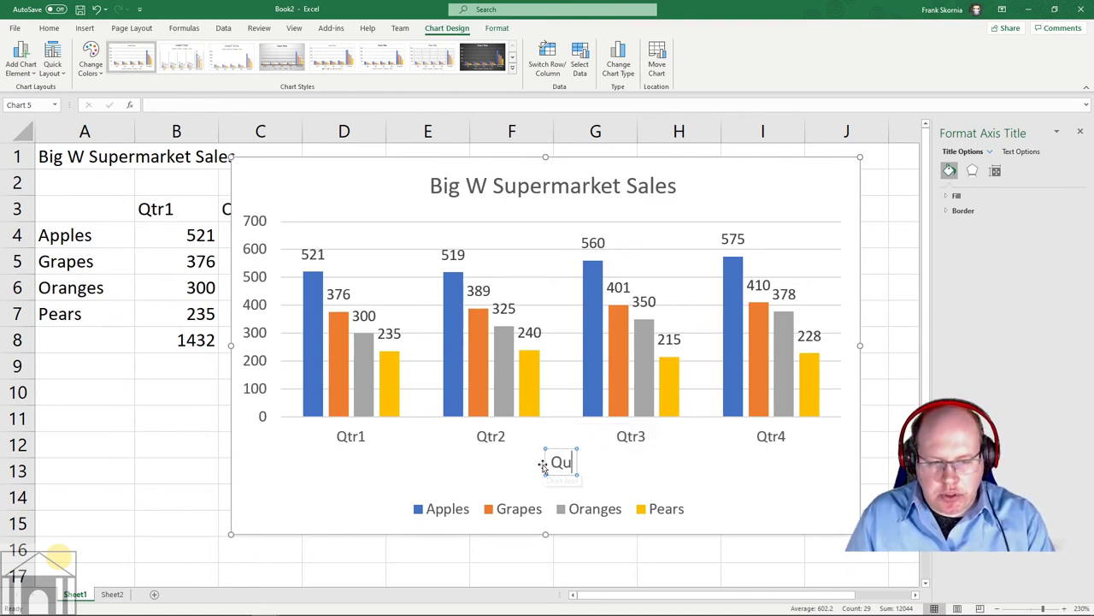
pyautogui.write('arters')
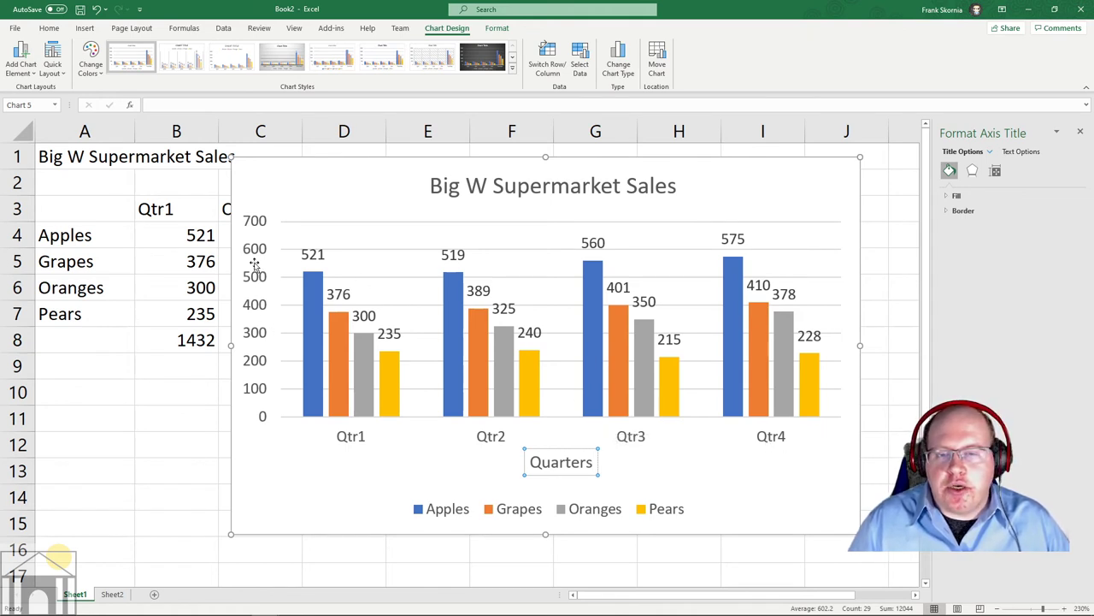
pyautogui.click(21, 62)
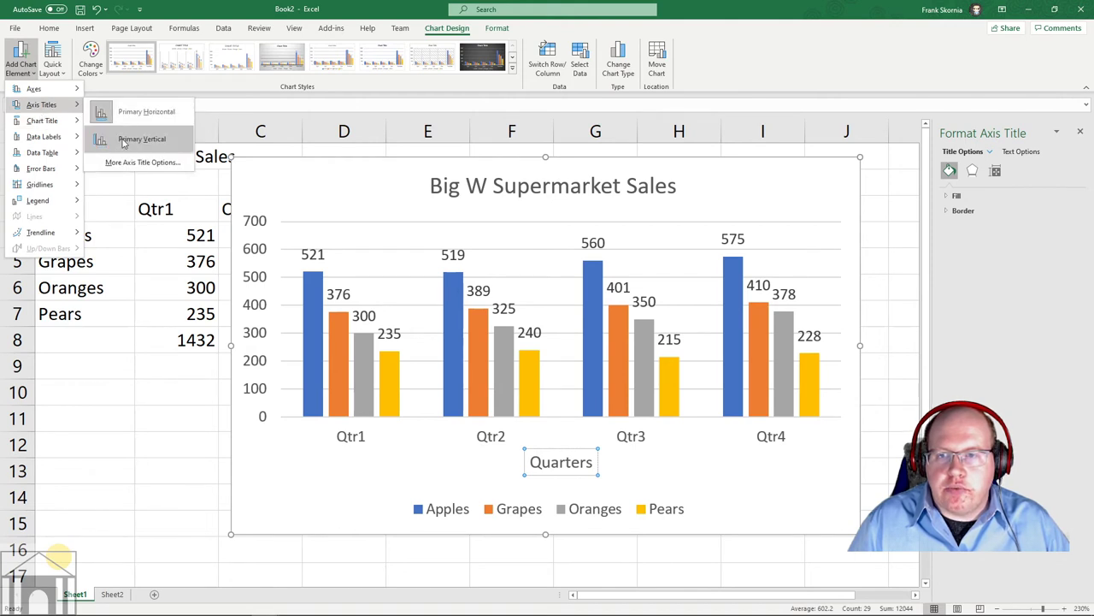
# - Add a primary vertical axis title reading 'Number Sold', correcting the miscapitalised 'SOld'
pyautogui.click(123, 140)
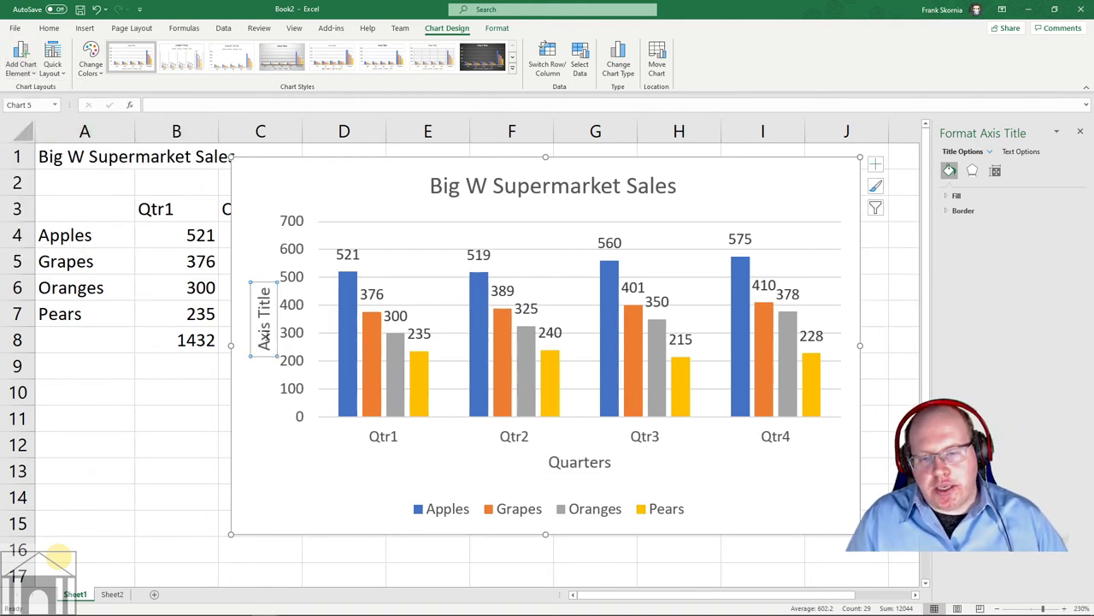
pyautogui.tripleClick(265, 338)
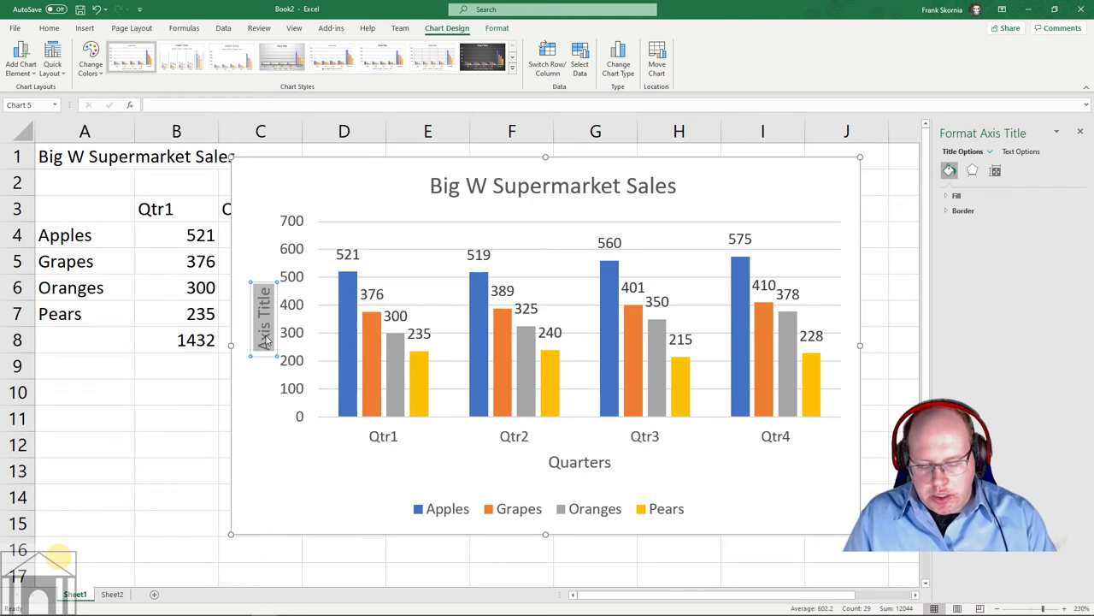
pyautogui.write('Number SOld')
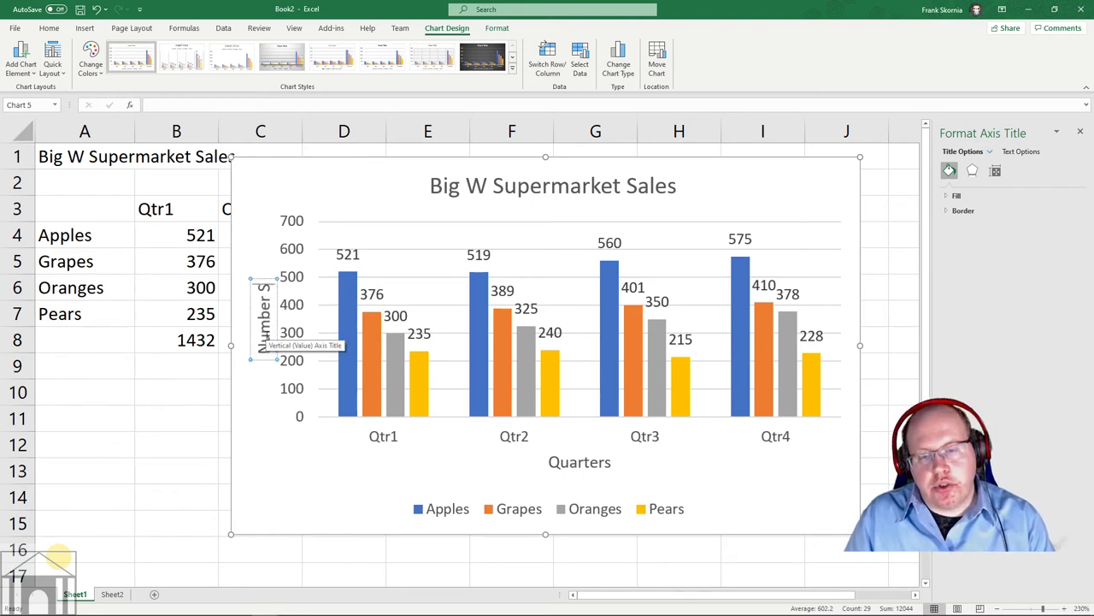
pyautogui.press('BackSpace')
pyautogui.press('BackSpace')
pyautogui.press('BackSpace')
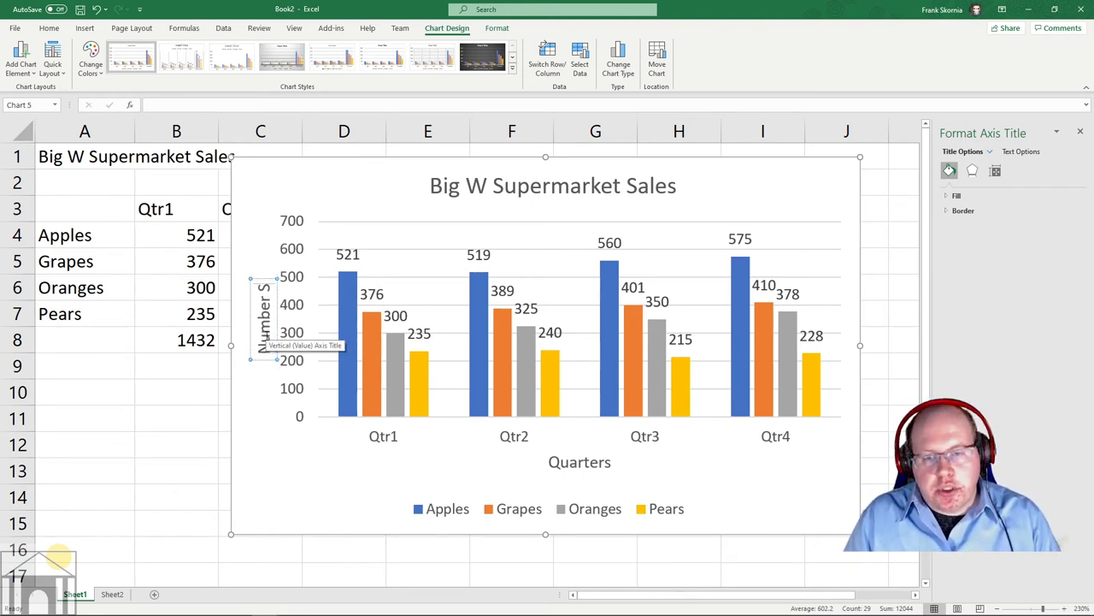
pyautogui.press('BackSpace')
pyautogui.write('S')
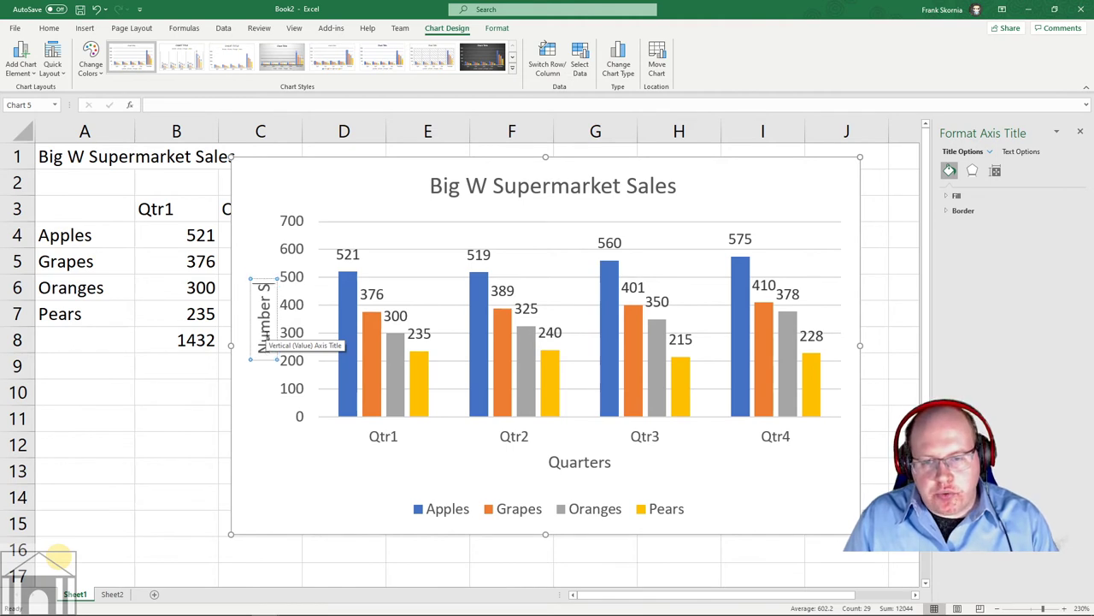
pyautogui.write('old')
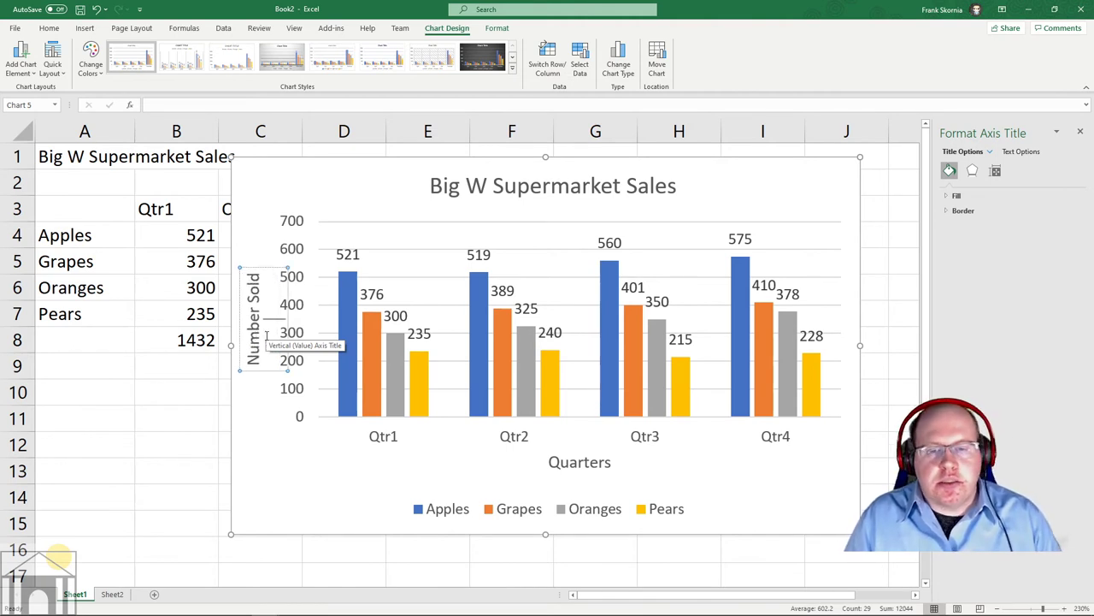
pyautogui.click(295, 455)
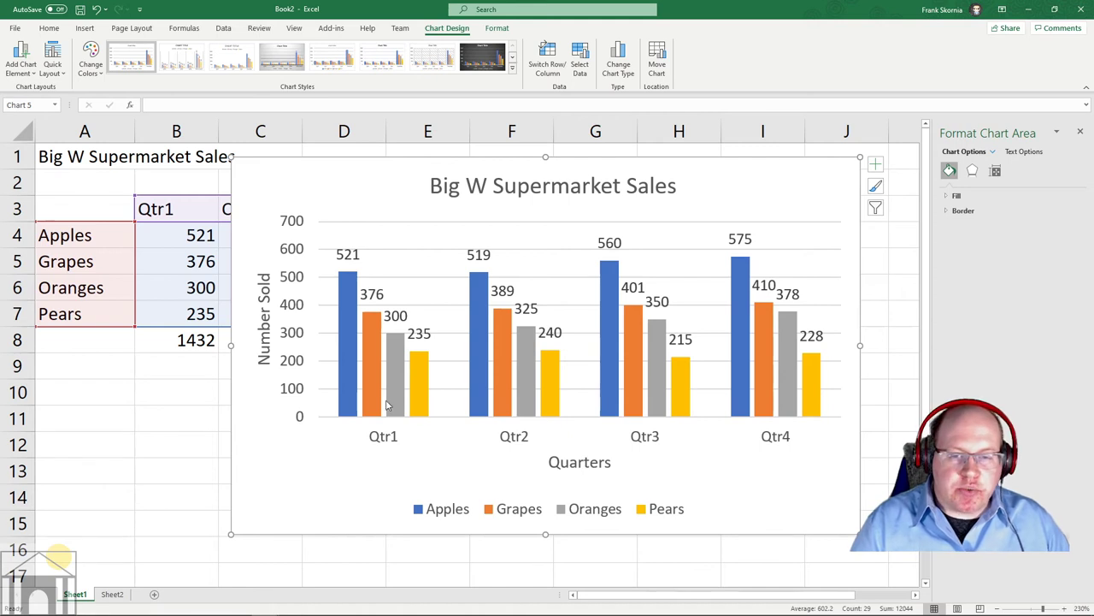
pyautogui.moveTo(371, 391)
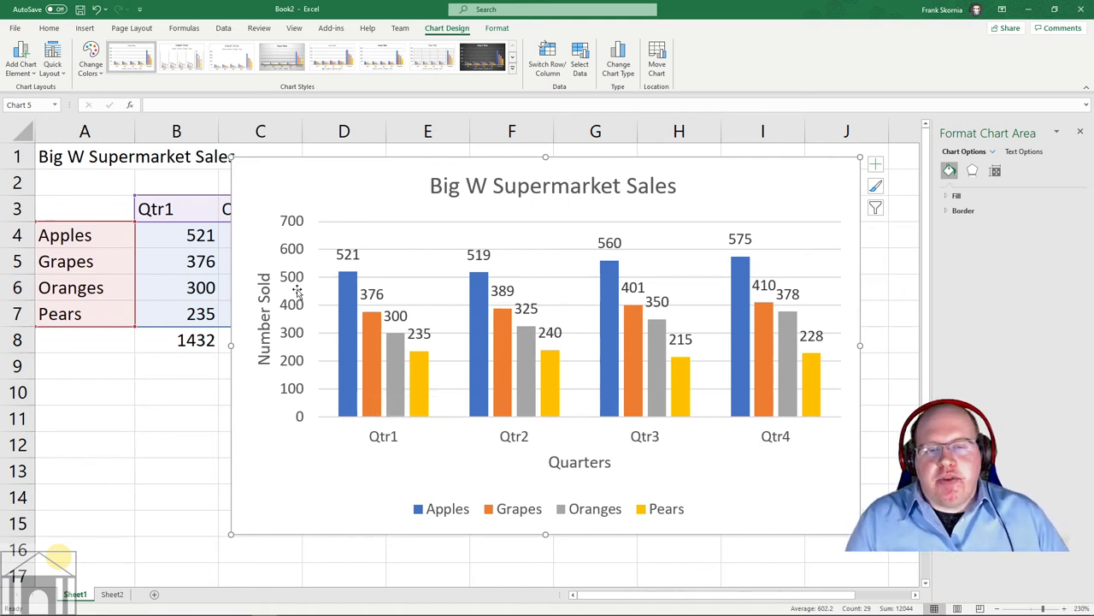
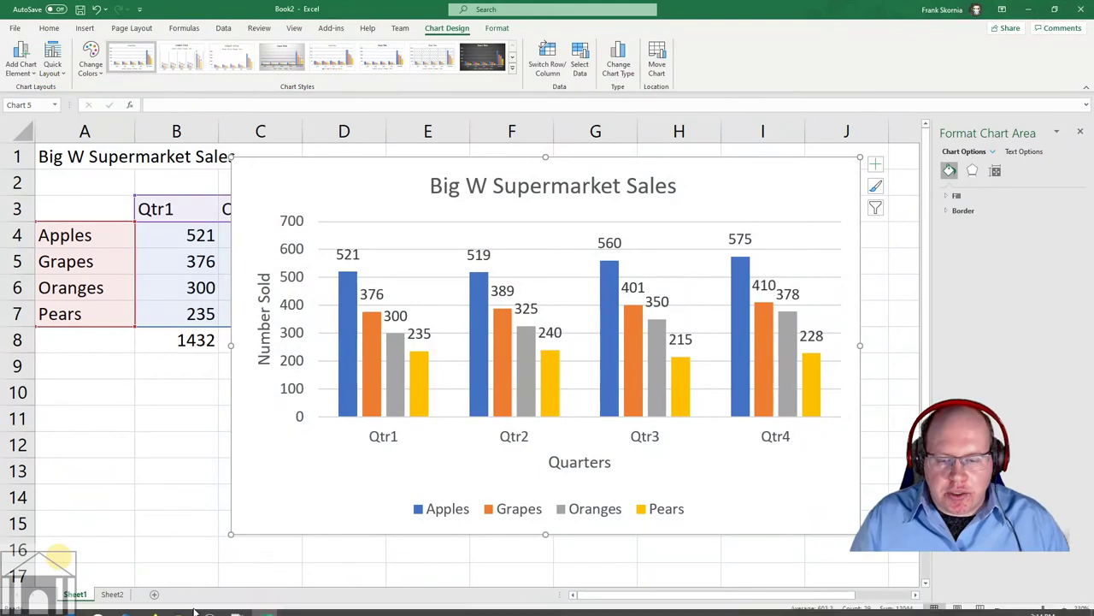
# - Switch to the FormulasPractice.xlsx workbook window from the Excel taskbar preview
pyautogui.moveTo(264, 588)
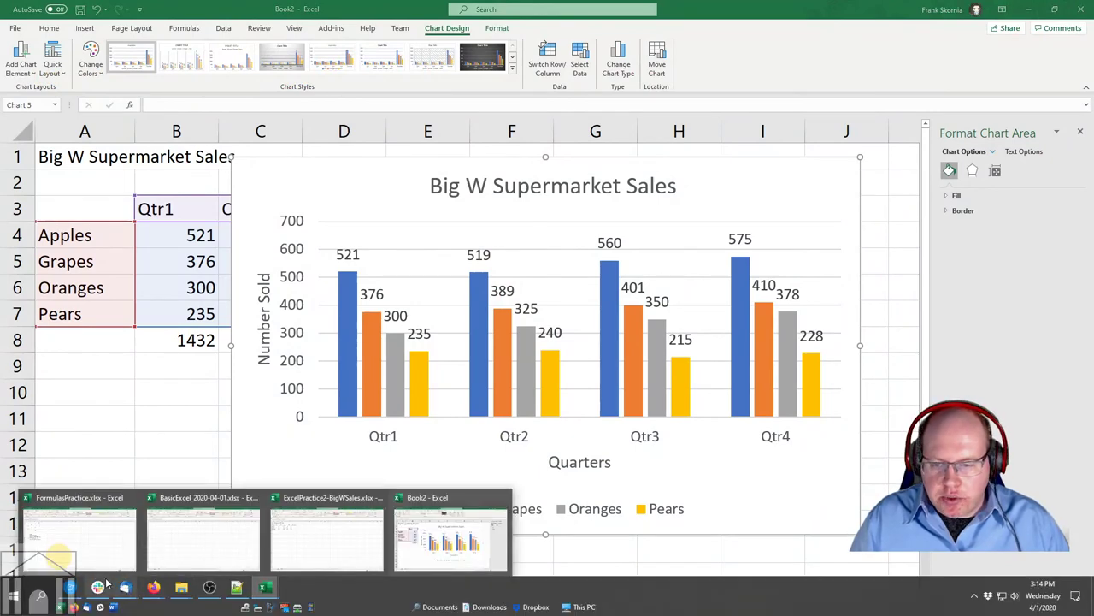
pyautogui.click(85, 547)
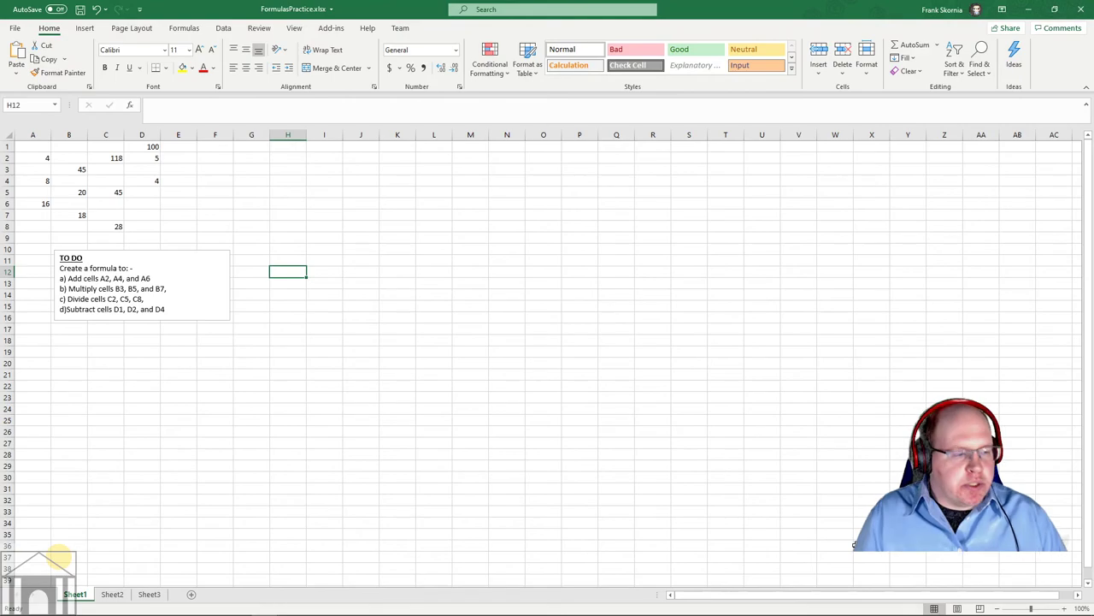
# - Zoom the FormulasPractice sheet to about 220% and select cell H3
pyautogui.click(1065, 608)
pyautogui.click(1065, 608)
pyautogui.click(1066, 608)
pyautogui.click(1065, 608)
pyautogui.click(1065, 608)
pyautogui.click(1065, 608)
pyautogui.click(1066, 608)
pyautogui.click(1066, 608)
pyautogui.click(1066, 607)
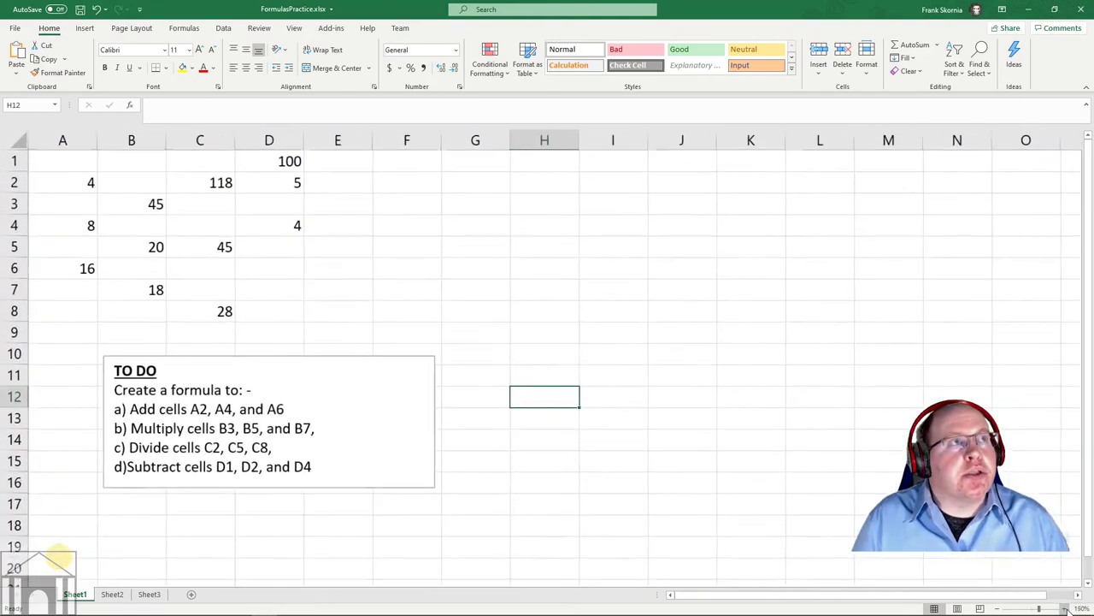
pyautogui.click(1065, 608)
pyautogui.click(1065, 608)
pyautogui.click(1065, 608)
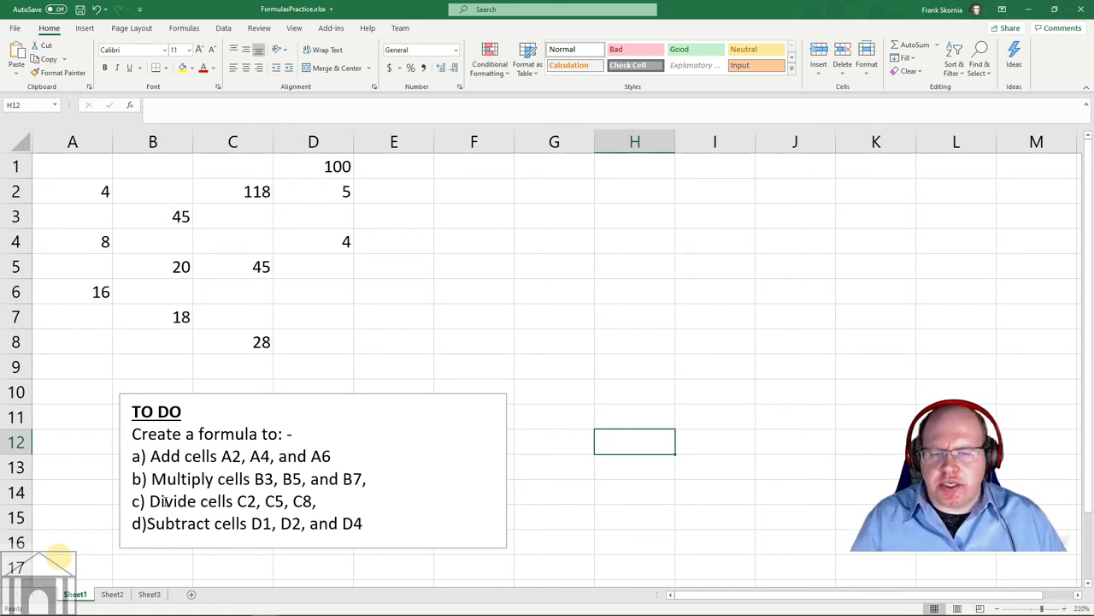
pyautogui.click(639, 262)
pyautogui.click(621, 213)
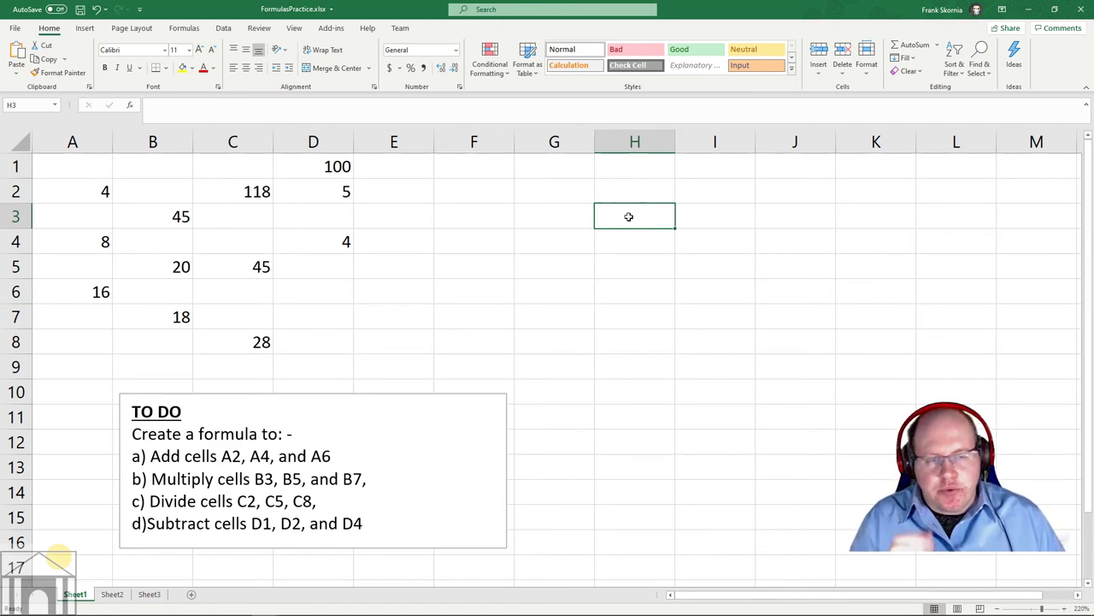
# - Enter the labels A, B, C and D in cells G3 through G6, then select H3
pyautogui.click(560, 215)
pyautogui.write('A')
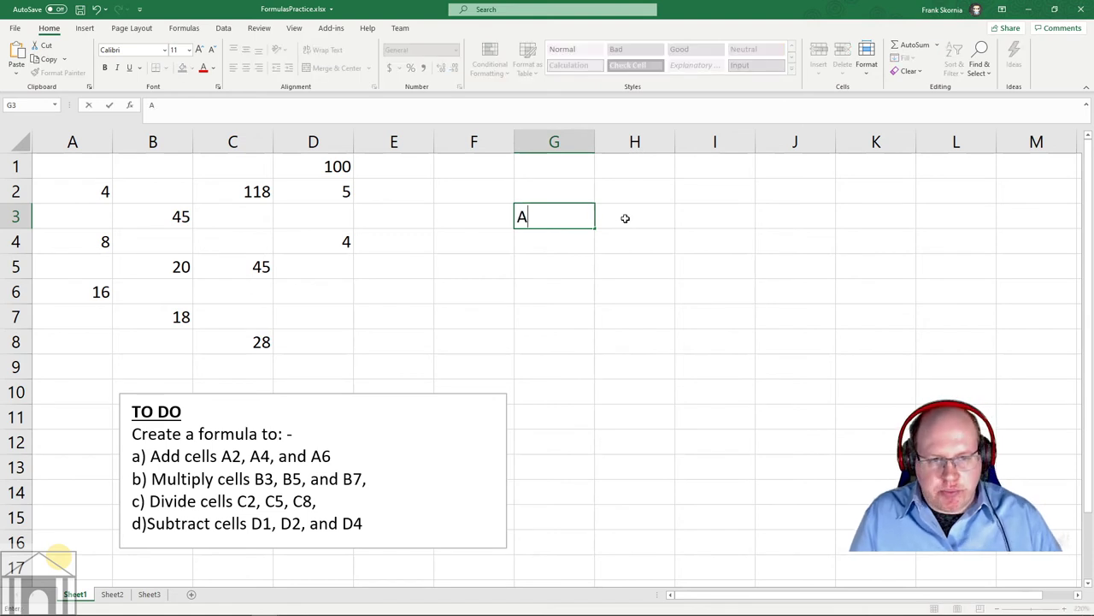
pyautogui.press('Return')
pyautogui.write('B')
pyautogui.press('Return')
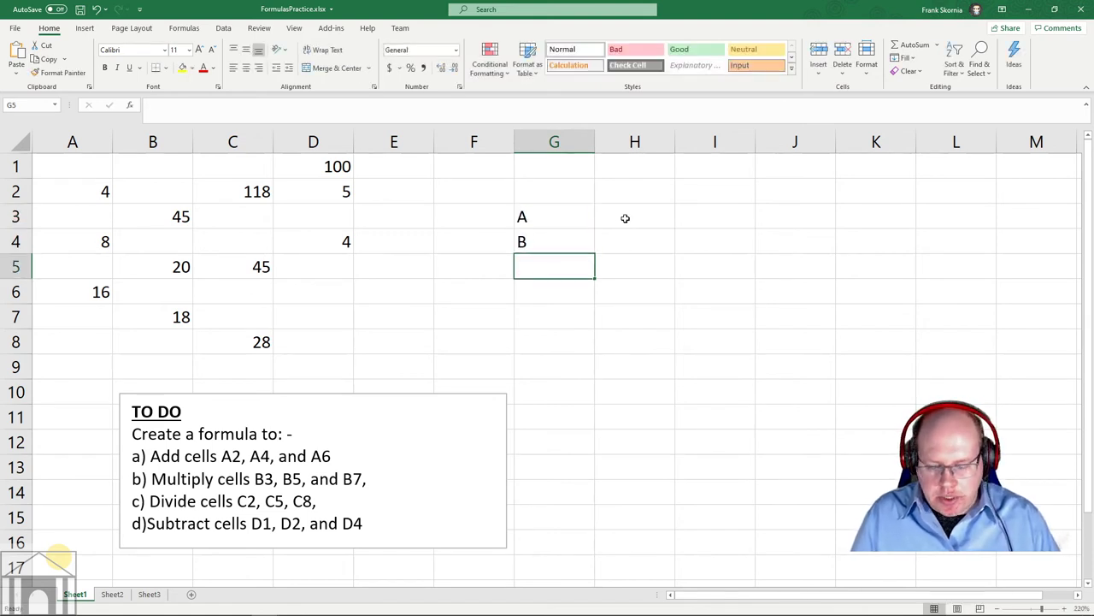
pyautogui.write('C')
pyautogui.press('Return')
pyautogui.write('D')
pyautogui.press('Return')
pyautogui.press('Up')
pyautogui.press('Up')
pyautogui.press('Up')
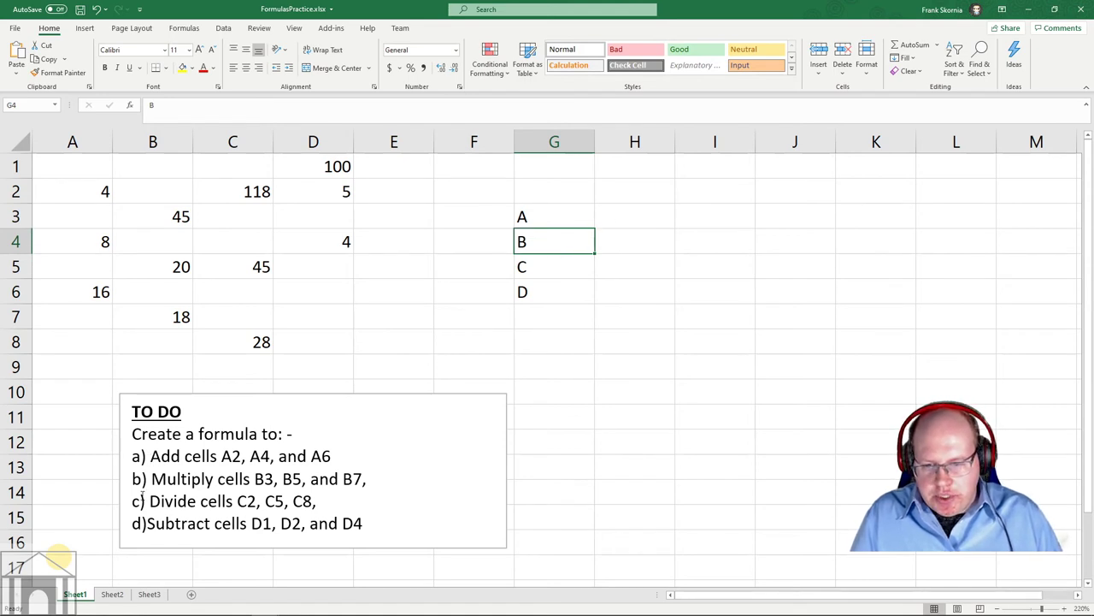
pyautogui.click(630, 214)
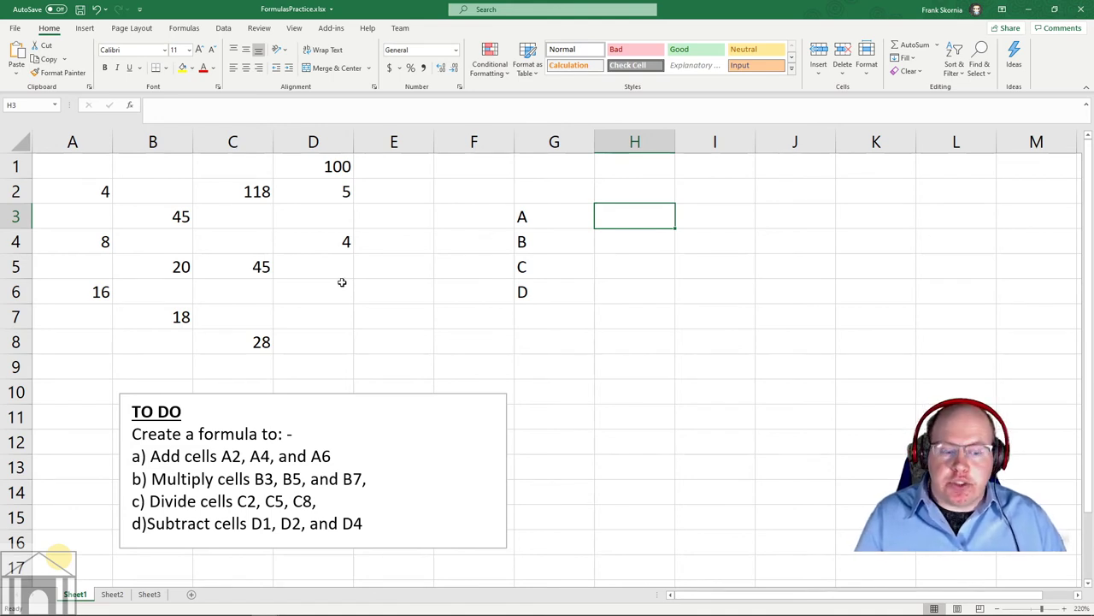
# - Enter =SUM(A2,A4) in H3, returning 12, and select the formula in the formula bar
pyautogui.write('=')
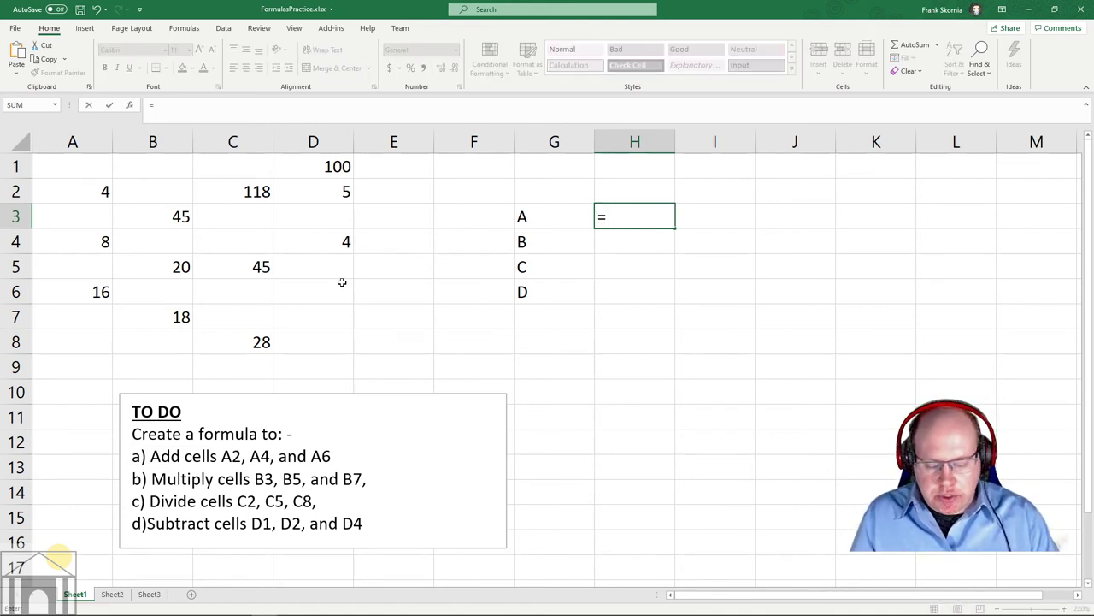
pyautogui.write('SUM')
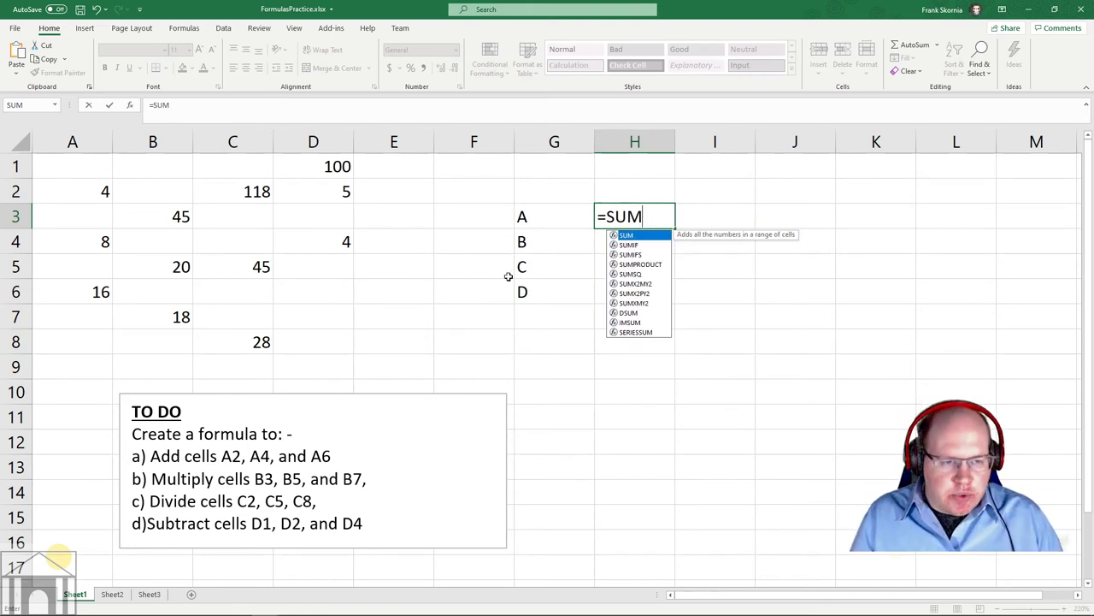
pyautogui.doubleClick(626, 236)
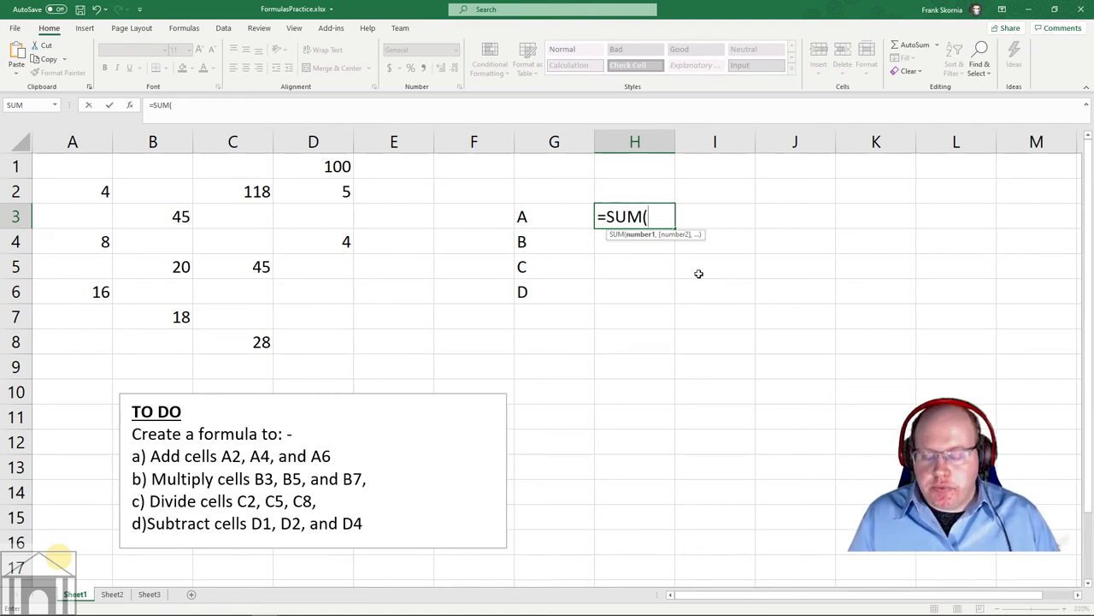
pyautogui.write('A2')
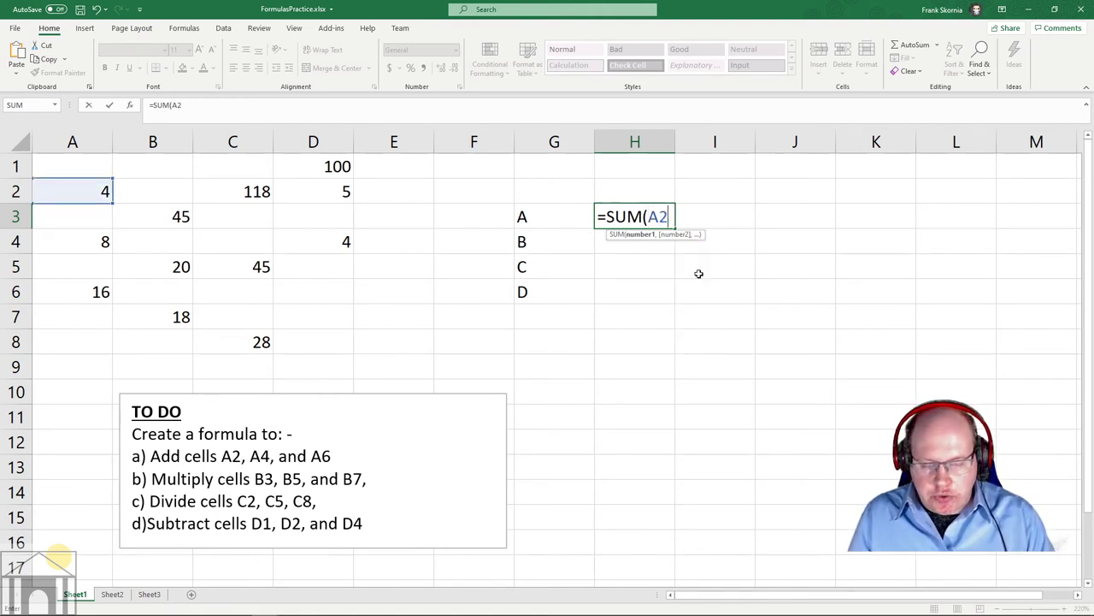
pyautogui.write(',A4')
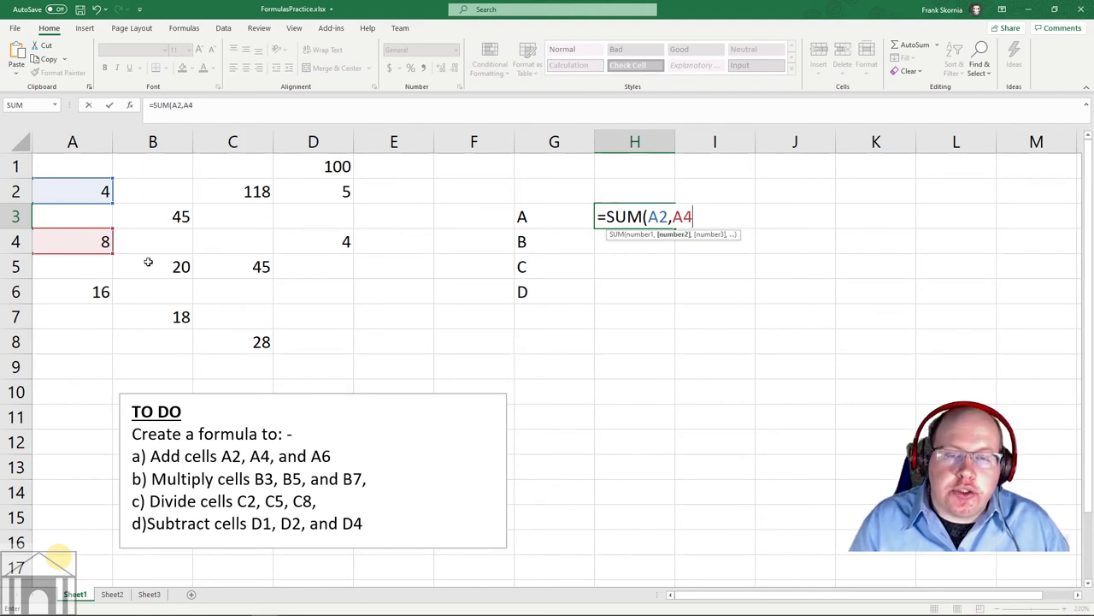
pyautogui.click(94, 292)
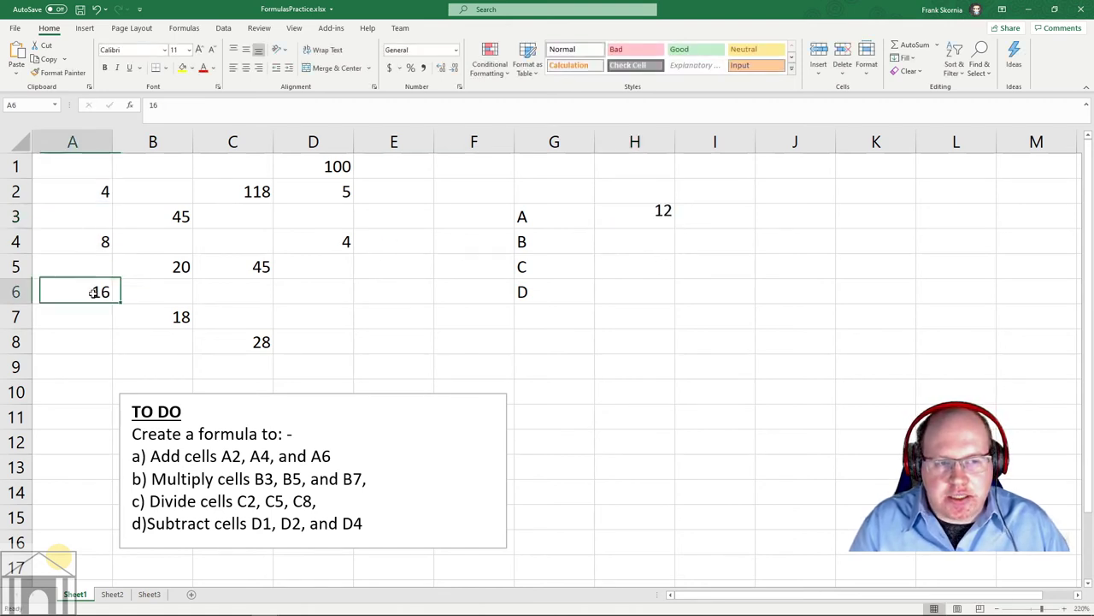
pyautogui.click(645, 220)
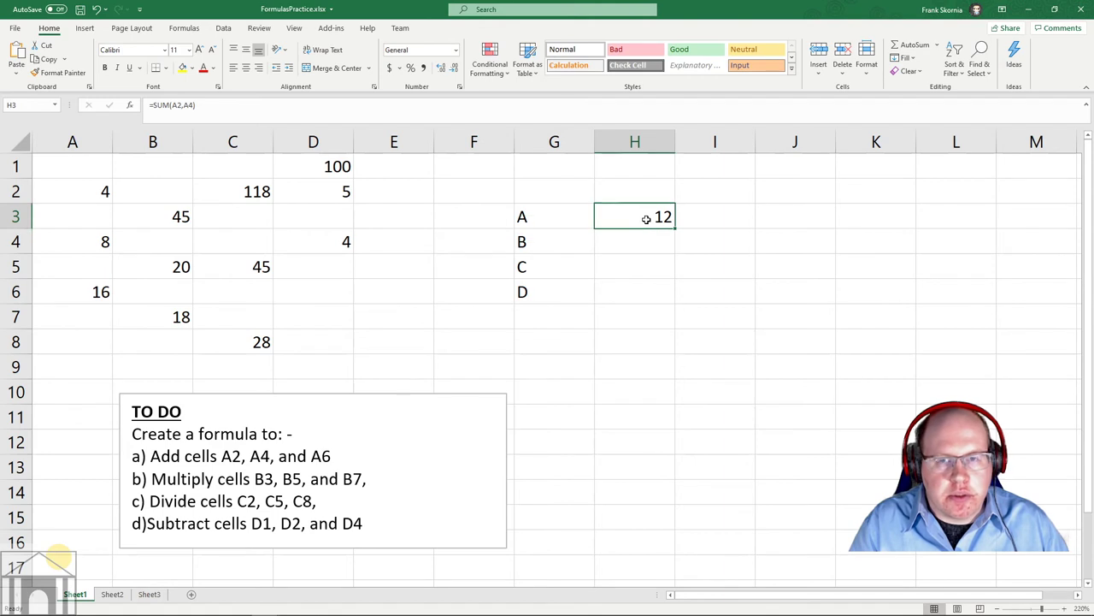
pyautogui.click(198, 104)
pyautogui.moveTo(197, 105); pyautogui.dragTo(150, 105)
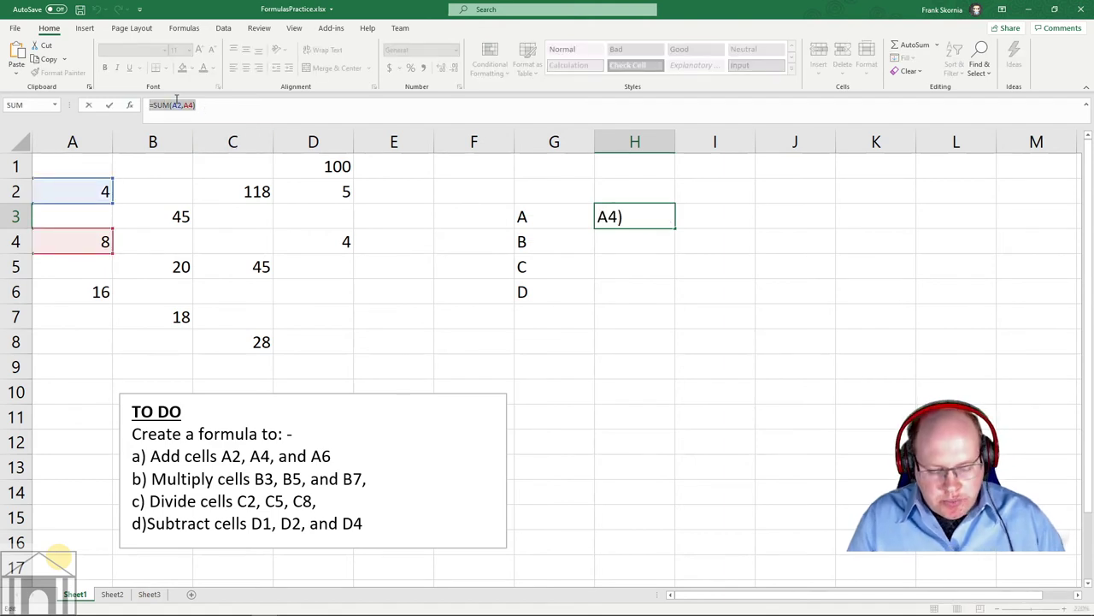
# - Start rewriting H3 as a sum of A2 and A4, then cancel and delete the formula
pyautogui.press('BackSpace')
pyautogui.write('=sum')
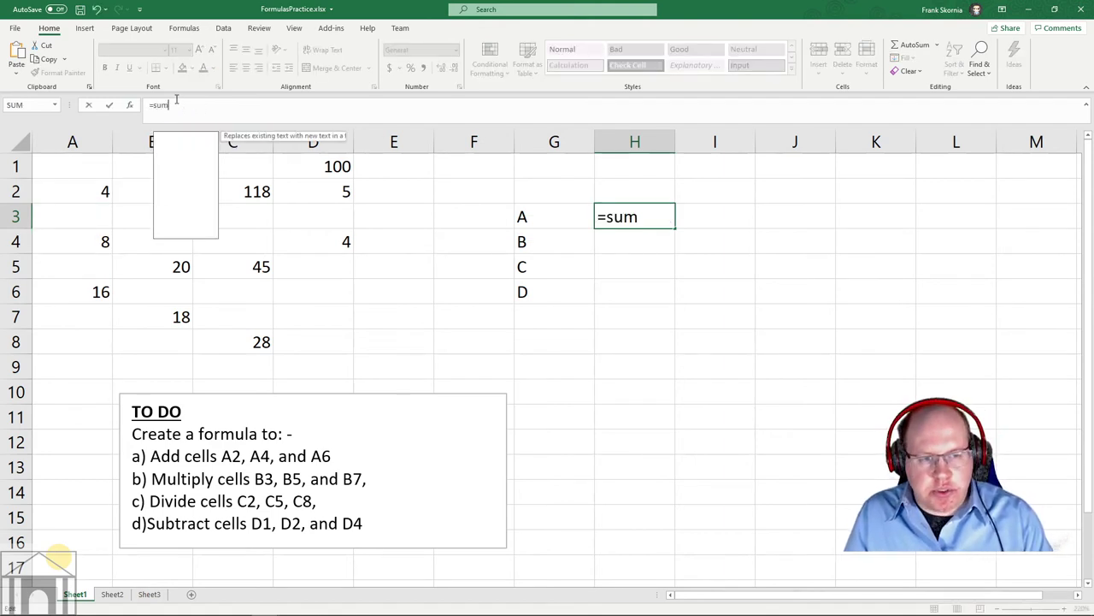
pyautogui.write('(')
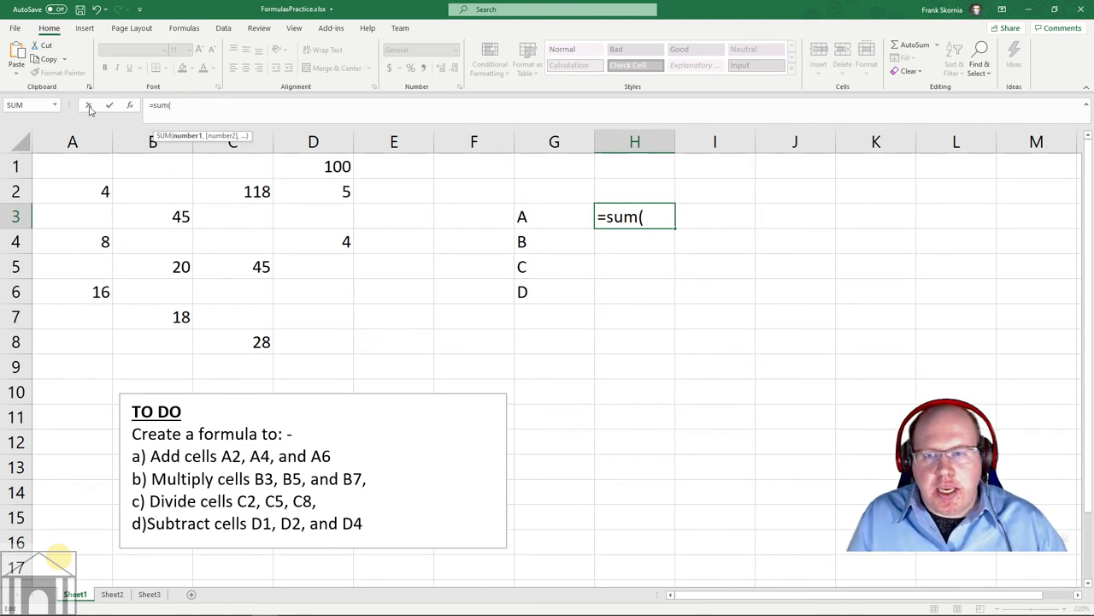
pyautogui.click(77, 192)
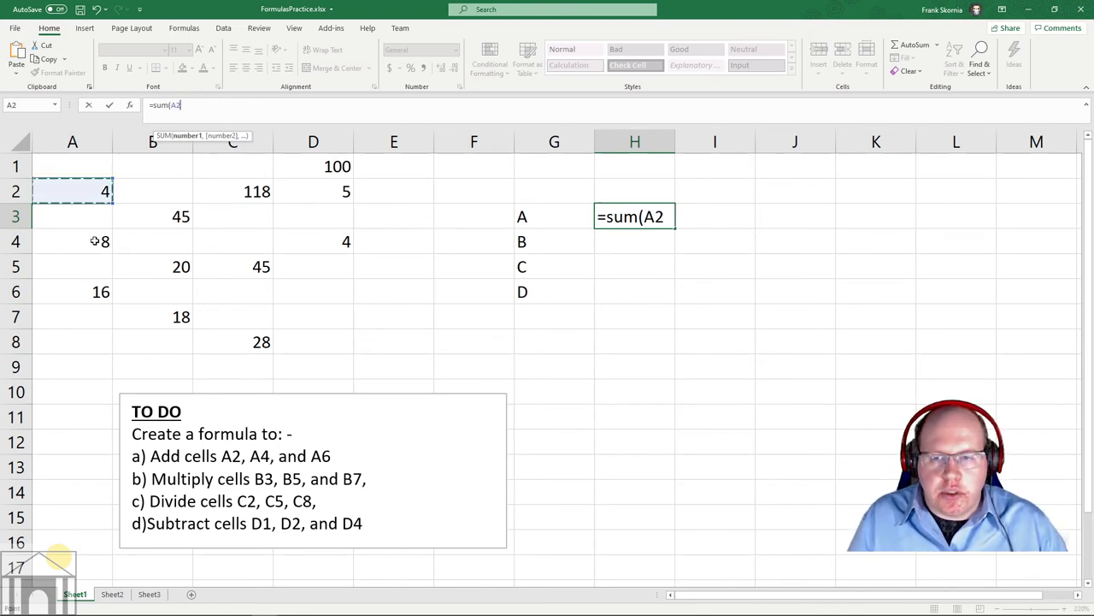
pyautogui.write(',')
pyautogui.click(95, 241)
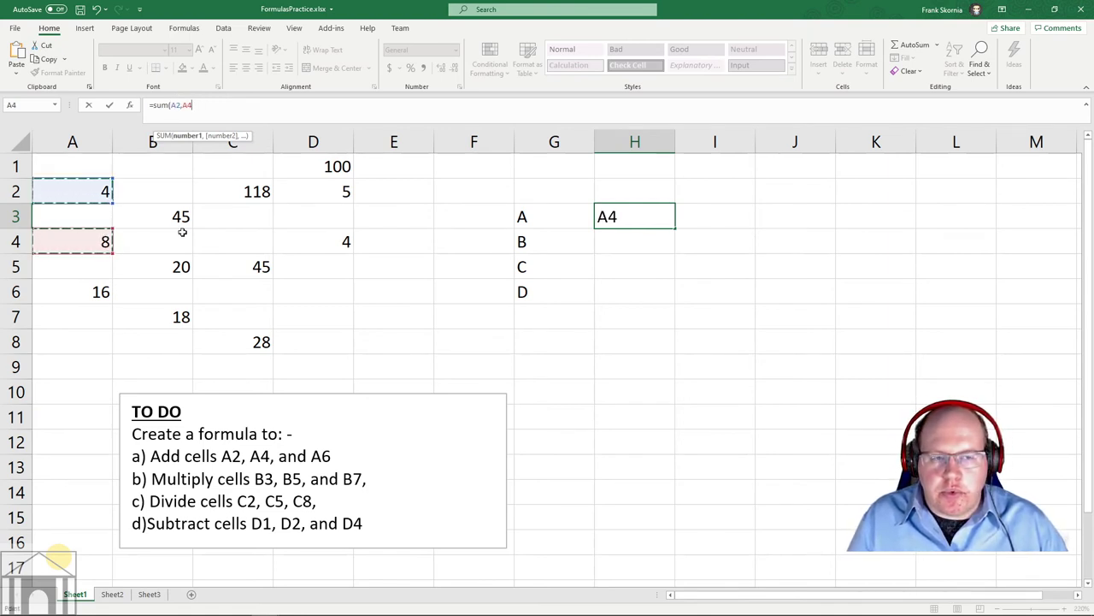
pyautogui.press('BackSpace')
pyautogui.press('BackSpace')
pyautogui.press('BackSpace')
pyautogui.press('BackSpace')
pyautogui.press('BackSpace')
pyautogui.click(635, 266)
pyautogui.click(643, 216)
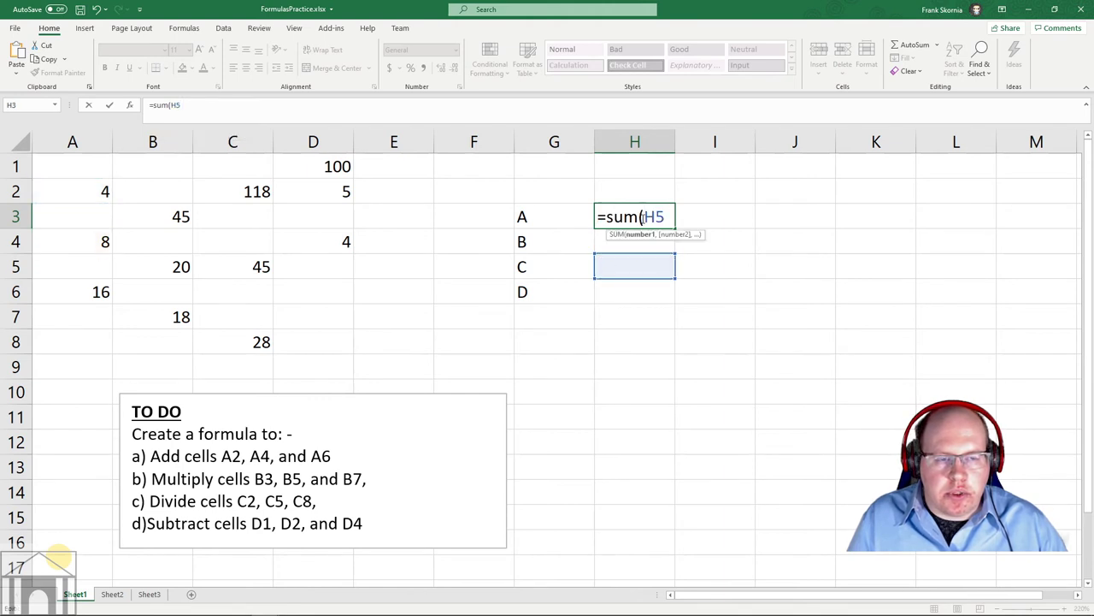
pyautogui.press('Escape')
pyautogui.moveTo(195, 105); pyautogui.dragTo(130, 104)
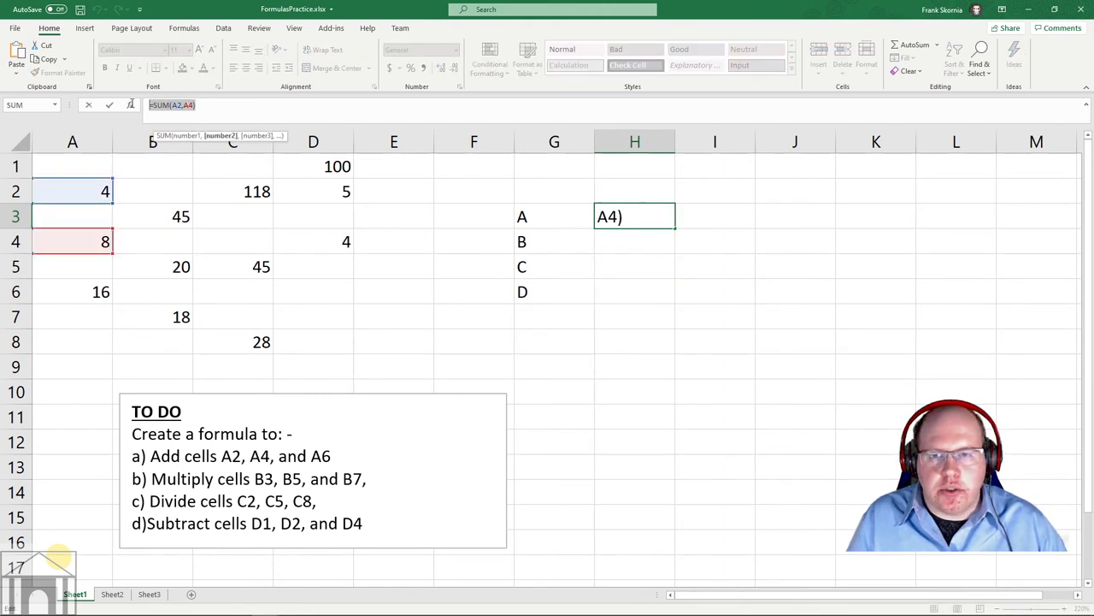
pyautogui.press('Delete')
# - Build =sum(A2,A4,A6 in H3, then erase the references back to =sum(
pyautogui.click(637, 225)
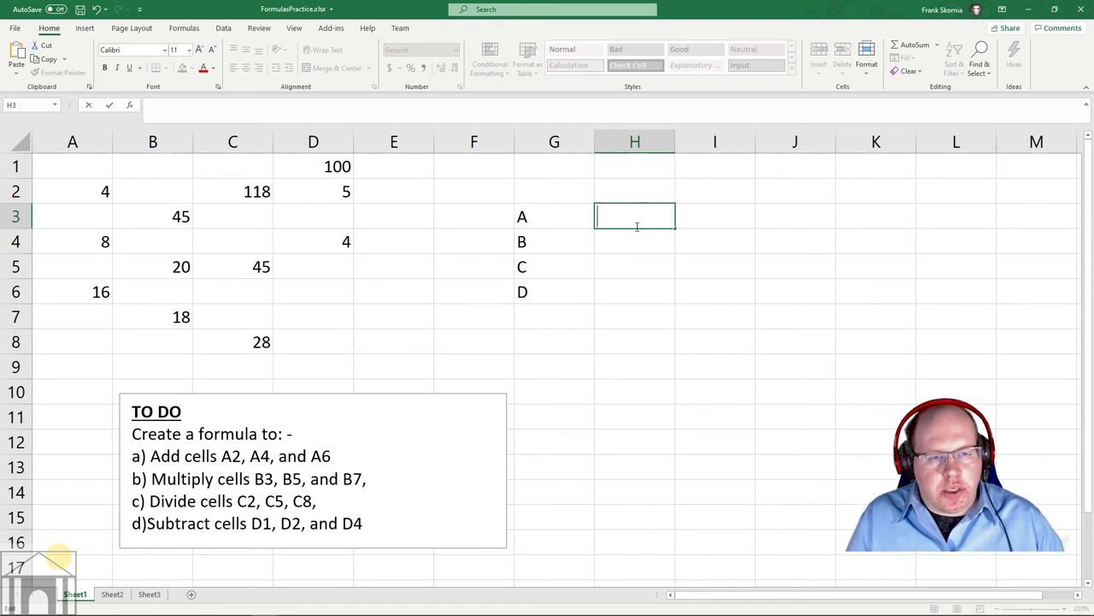
pyautogui.write('=sum(')
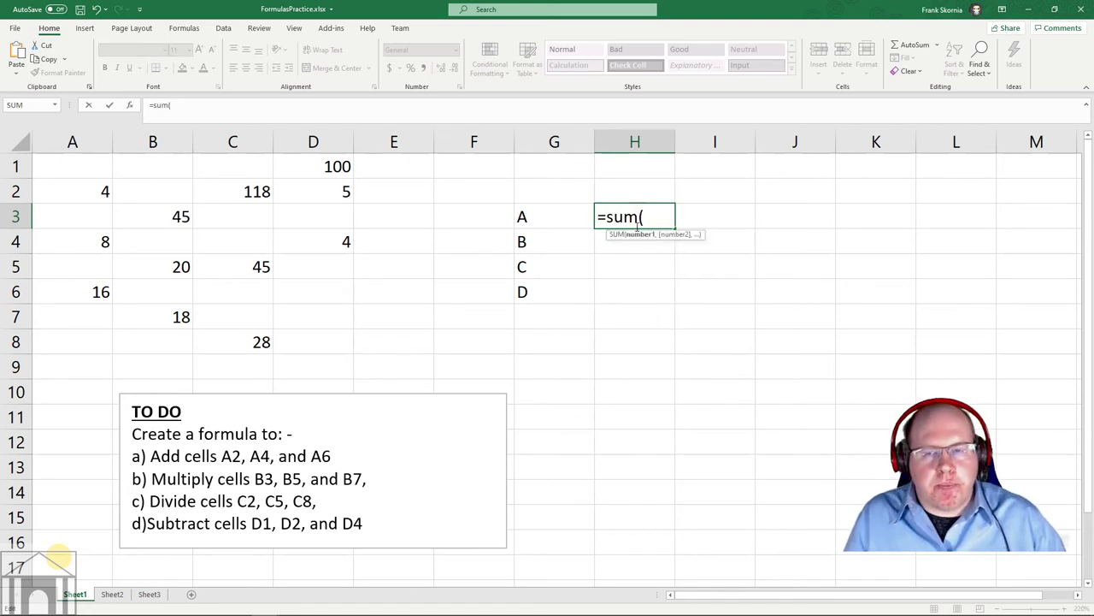
pyautogui.click(107, 195)
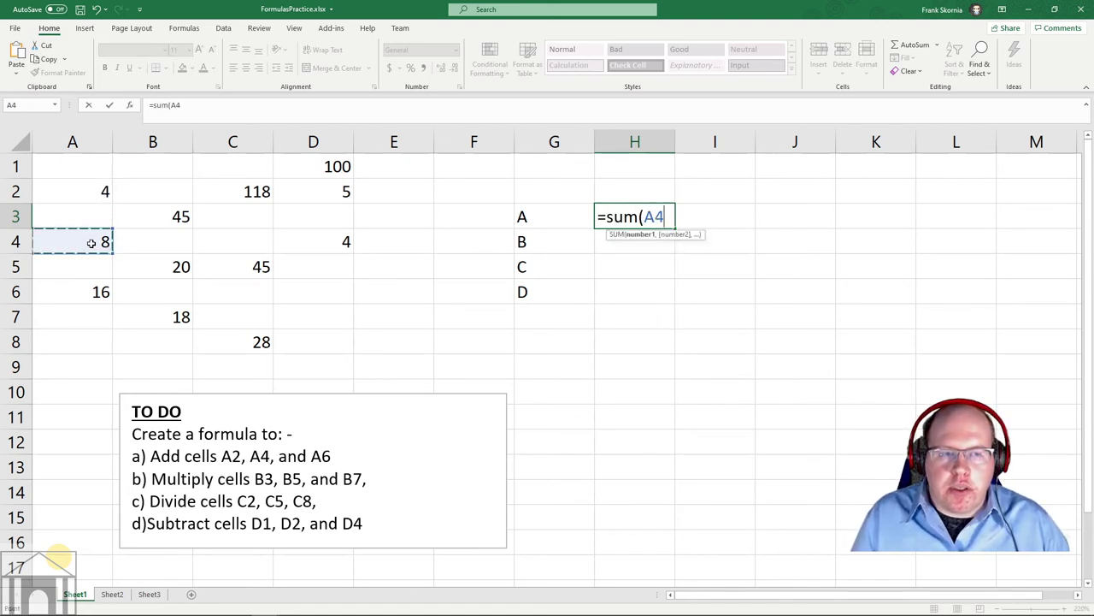
pyautogui.click(92, 198)
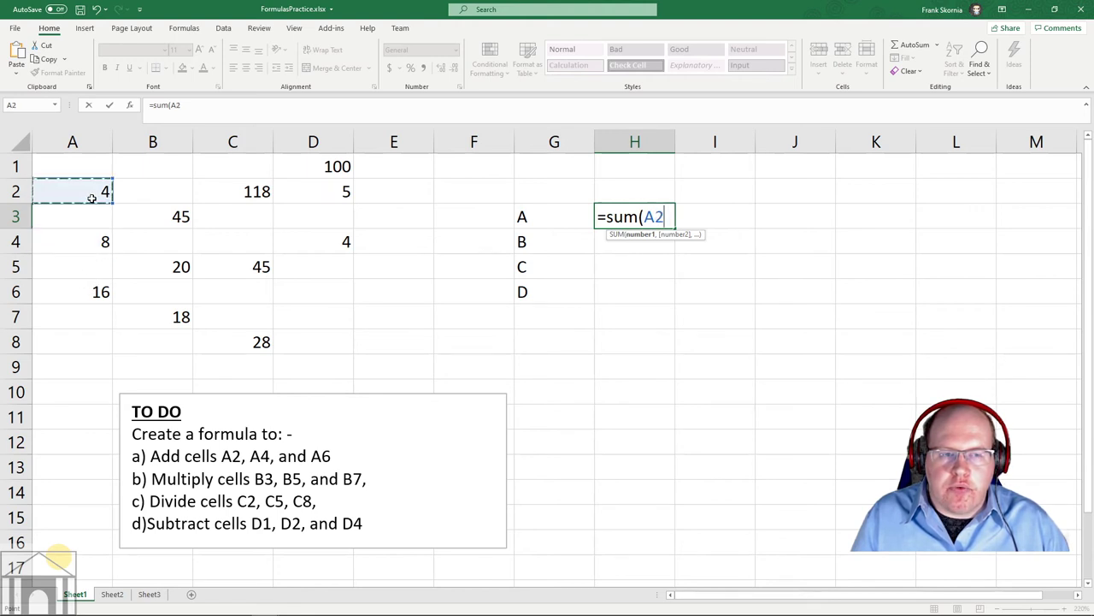
pyautogui.write(',')
pyautogui.click(94, 242)
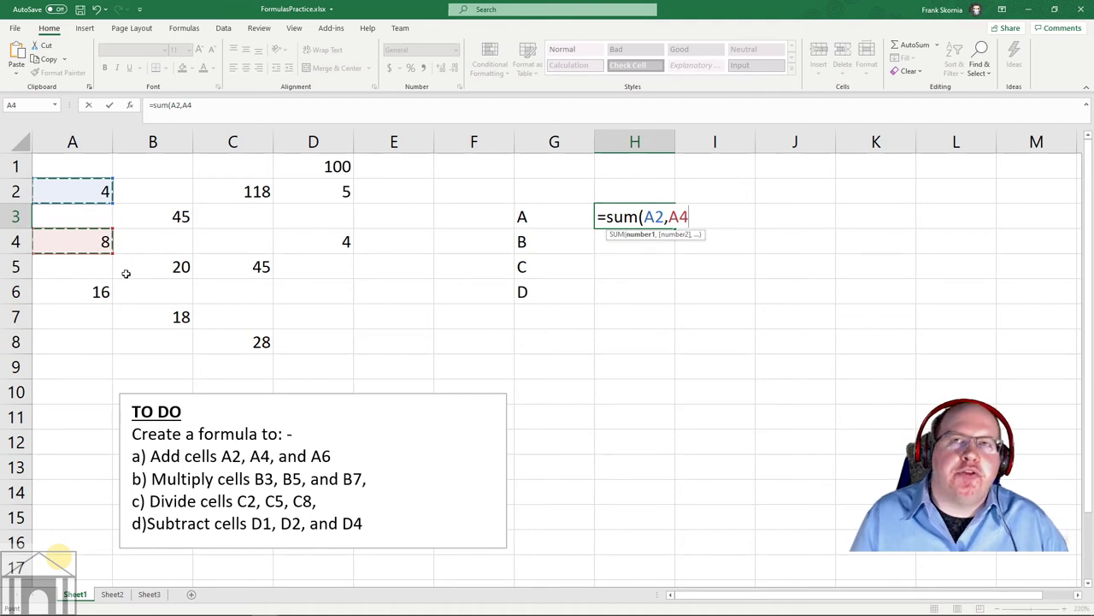
pyautogui.write(',')
pyautogui.click(86, 291)
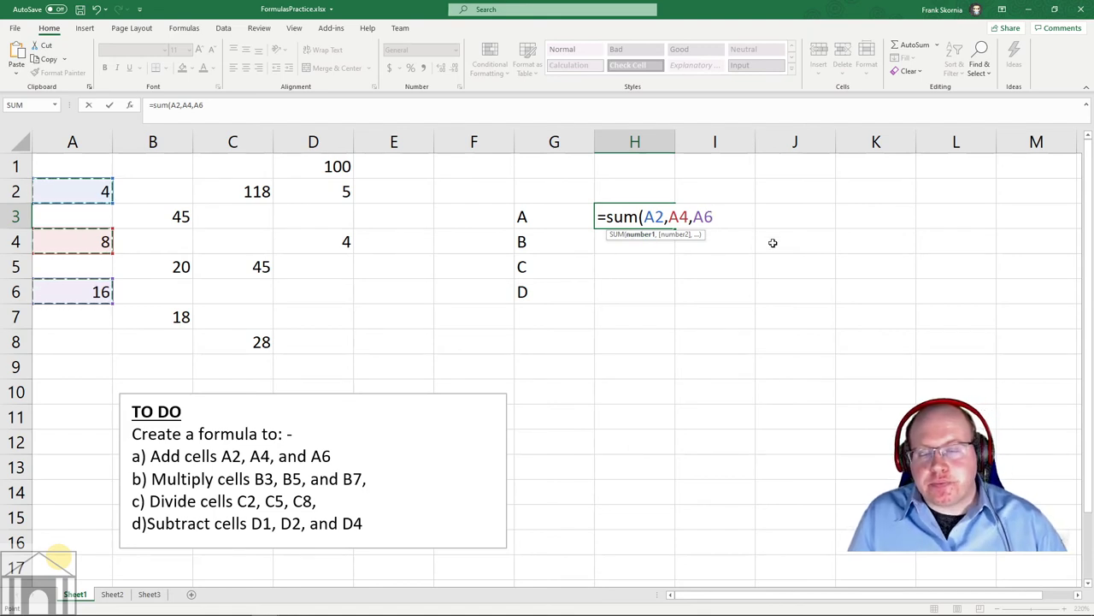
pyautogui.press('BackSpace')
pyautogui.press('BackSpace')
pyautogui.press('BackSpace')
pyautogui.press('BackSpace')
pyautogui.press('BackSpace')
pyautogui.press('BackSpace')
pyautogui.press('BackSpace')
pyautogui.press('BackSpace')
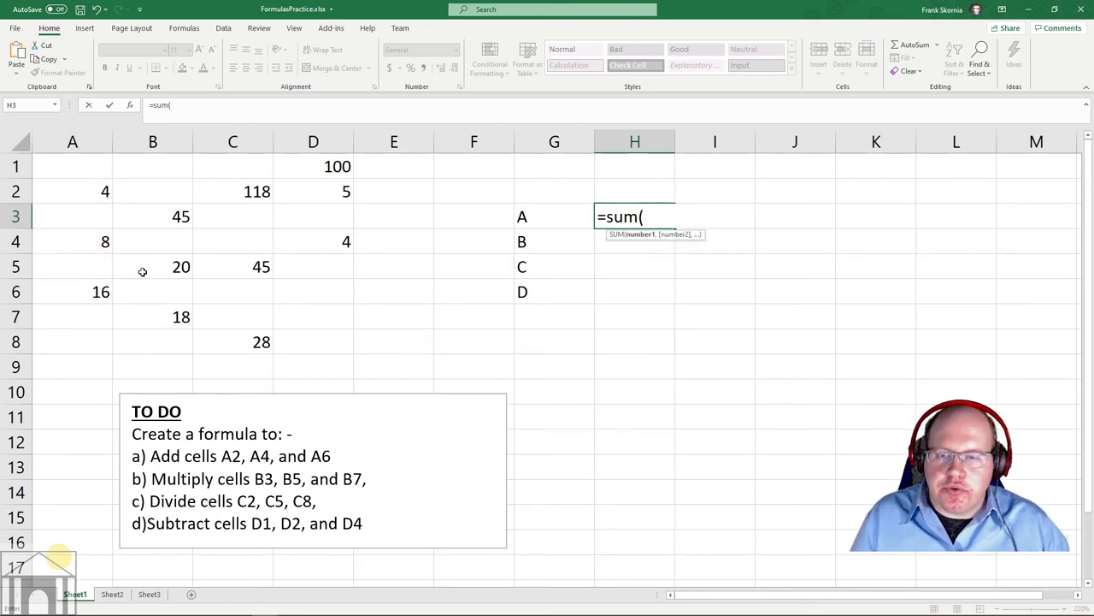
# - Commit the sum of A2, A4 and A6 in H3 with Ctrl+Enter
pyautogui.click(90, 191)
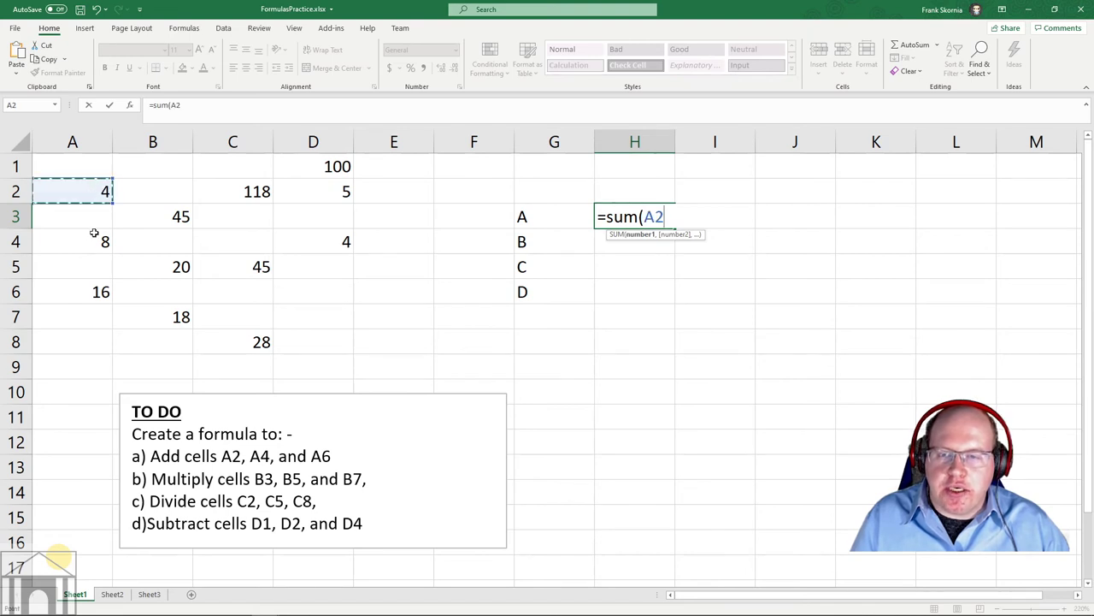
pyautogui.write(',')
pyautogui.click(97, 239)
pyautogui.write(',')
pyautogui.click(103, 289)
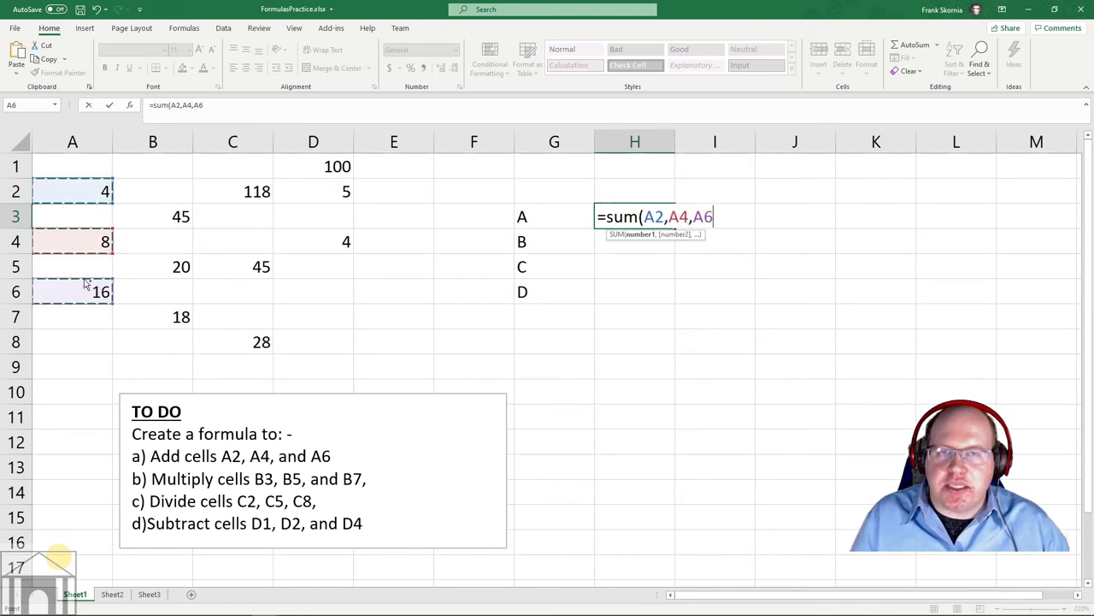
pyautogui.hotkey('ctrl', 'Return')
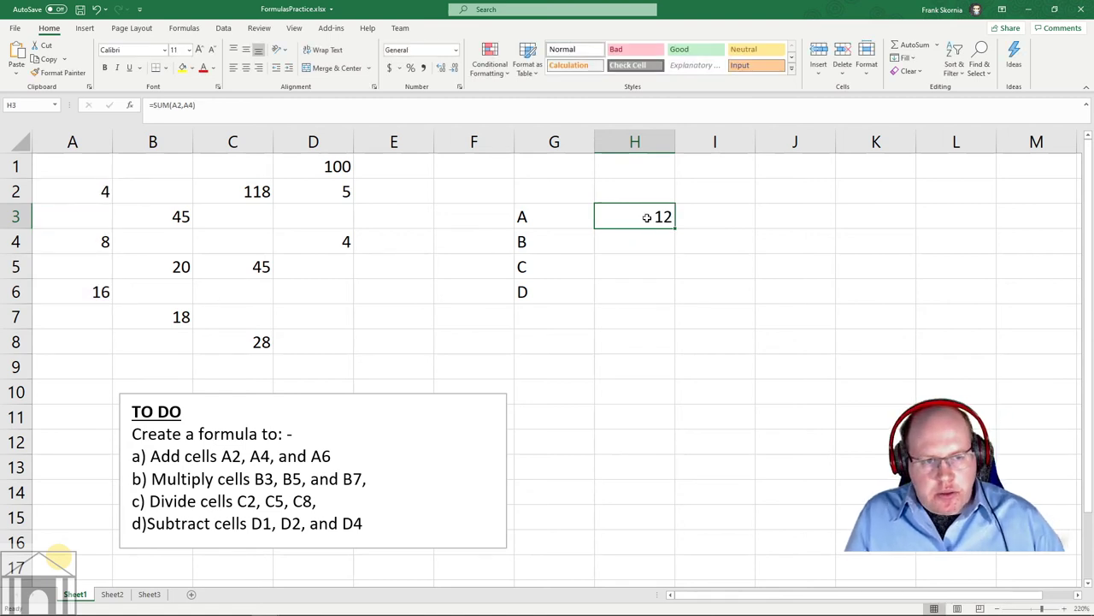
# - Replace H3 with the range formula =sum(A2:A6), which returns 28
pyautogui.write('=sum(')
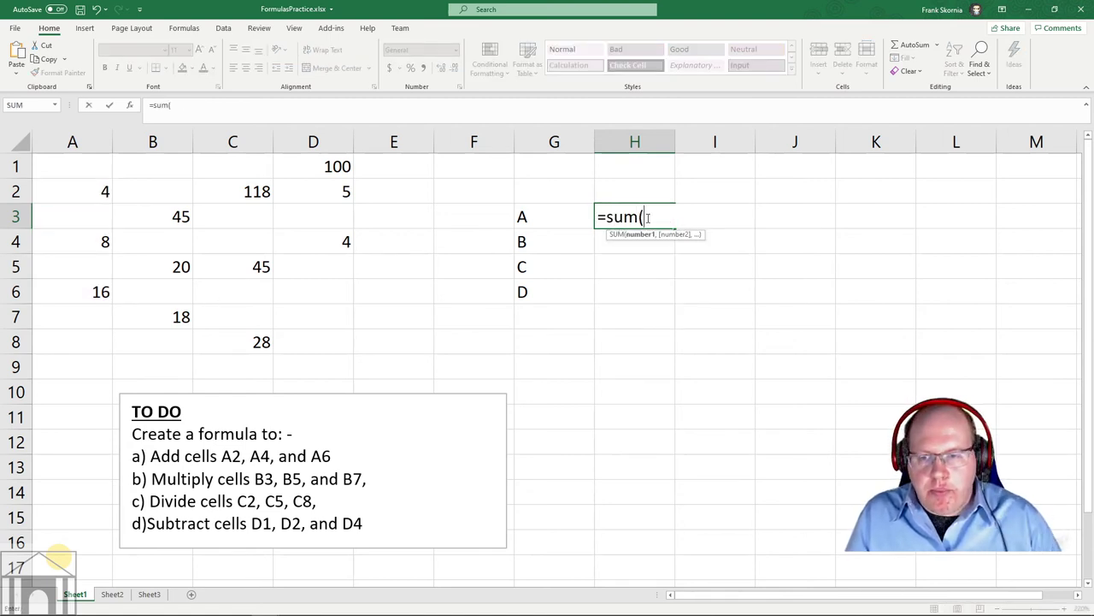
pyautogui.click(93, 191)
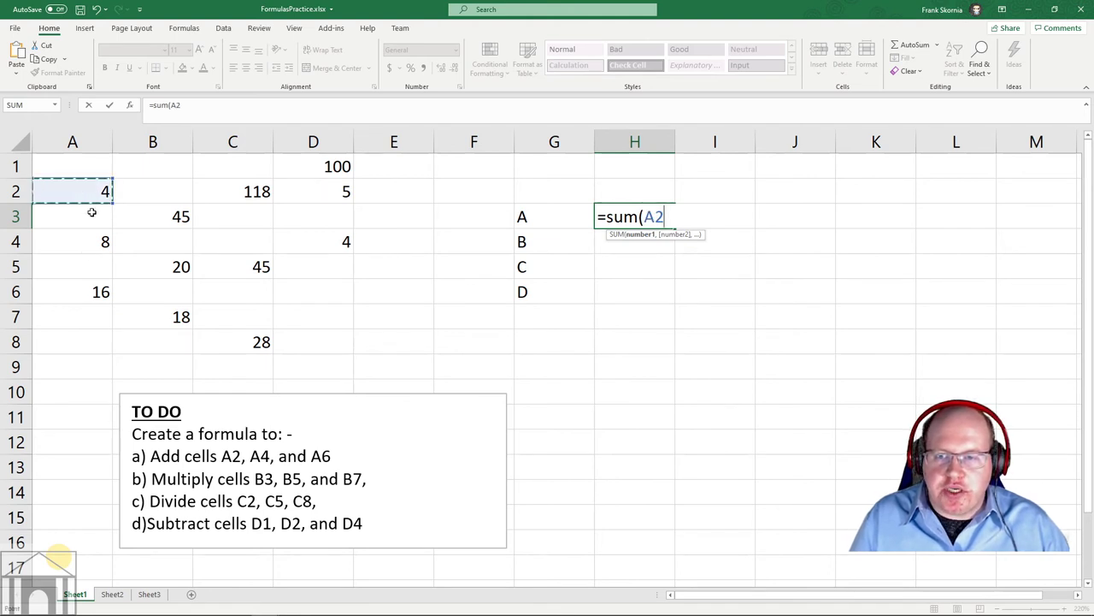
pyautogui.keyDown('shift'); pyautogui.click(84, 291); pyautogui.keyUp('shift')
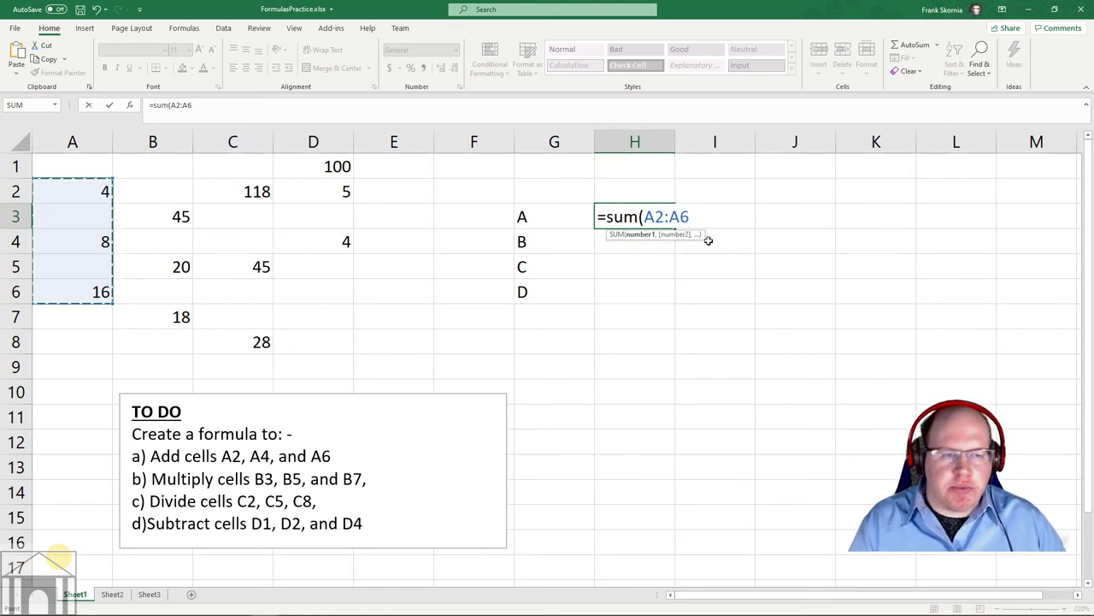
pyautogui.press('Return')
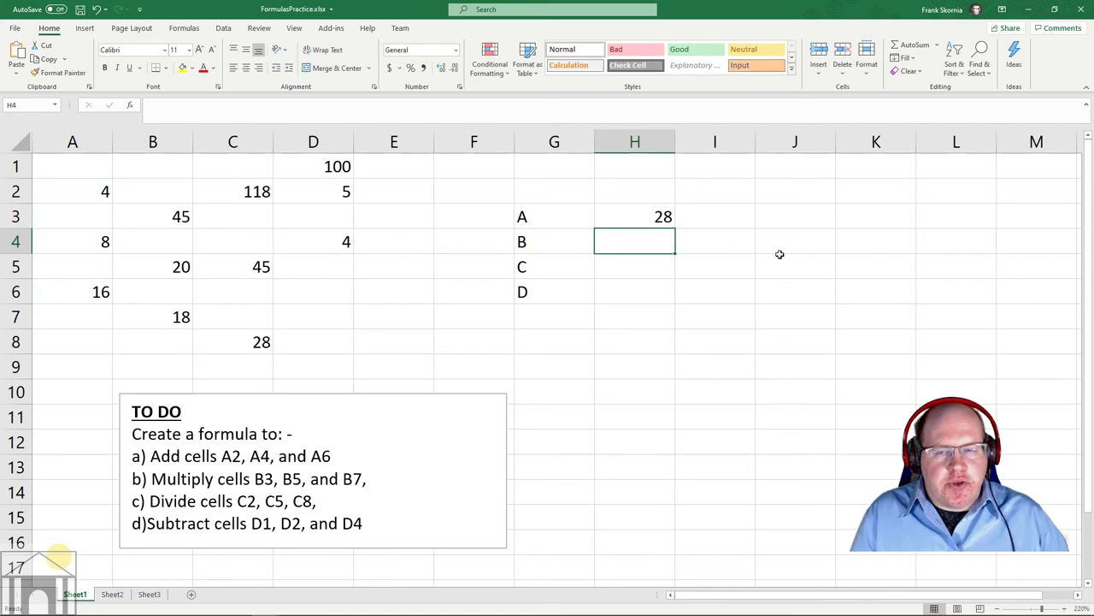
# - Test the range formula by entering 5 in A3, then clear A3
pyautogui.click(74, 220)
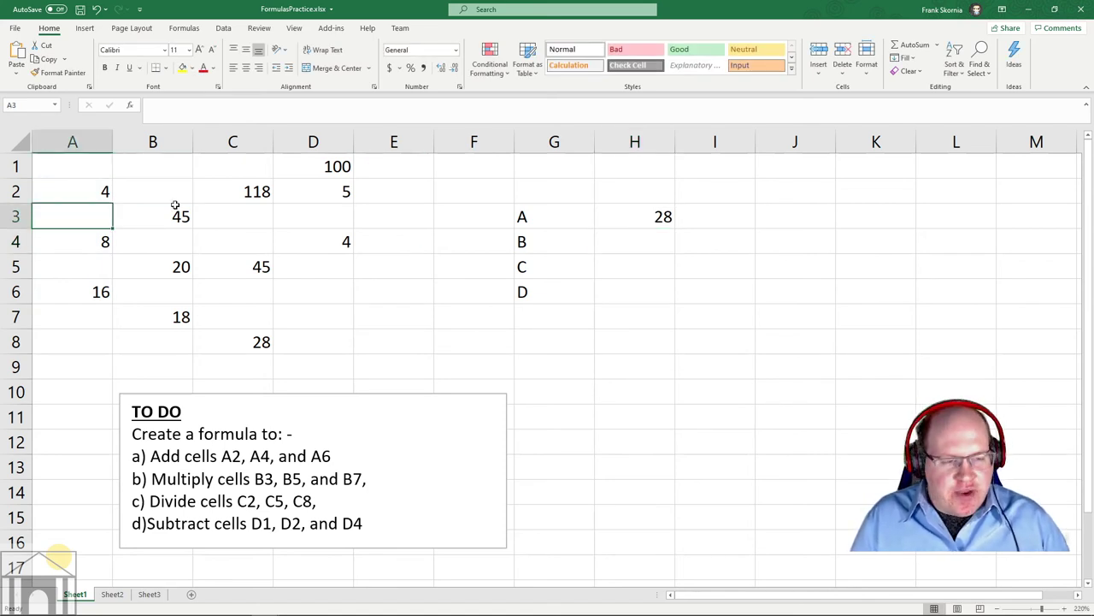
pyautogui.write('5')
pyautogui.press('Return')
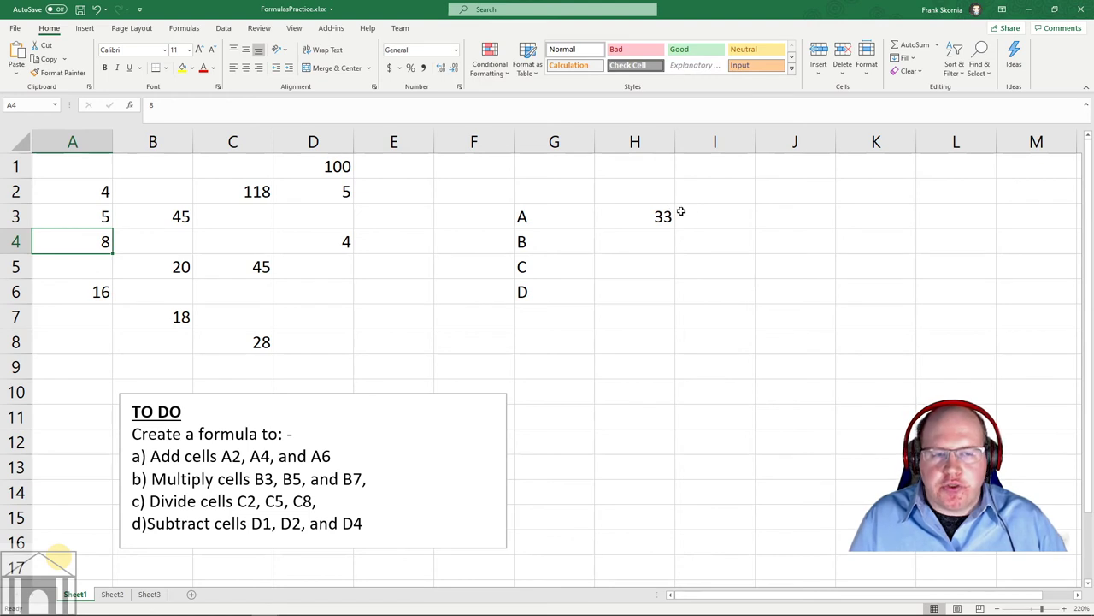
pyautogui.click(84, 223)
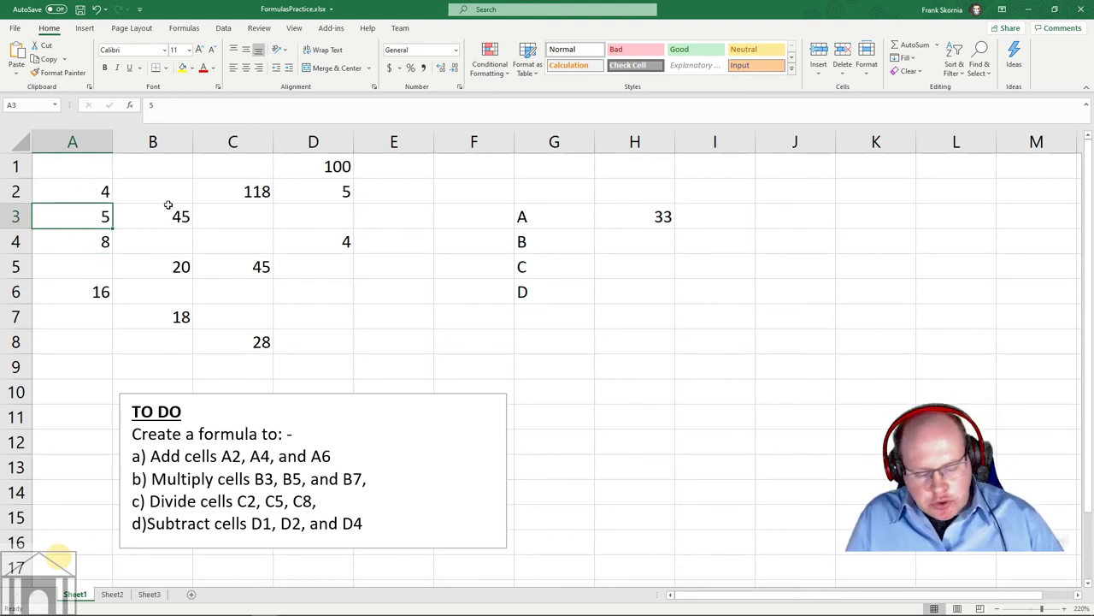
pyautogui.press('Delete')
# - Rewrite H3 as =sum(A2,A4,A6) by picking the three cells
pyautogui.click(665, 219)
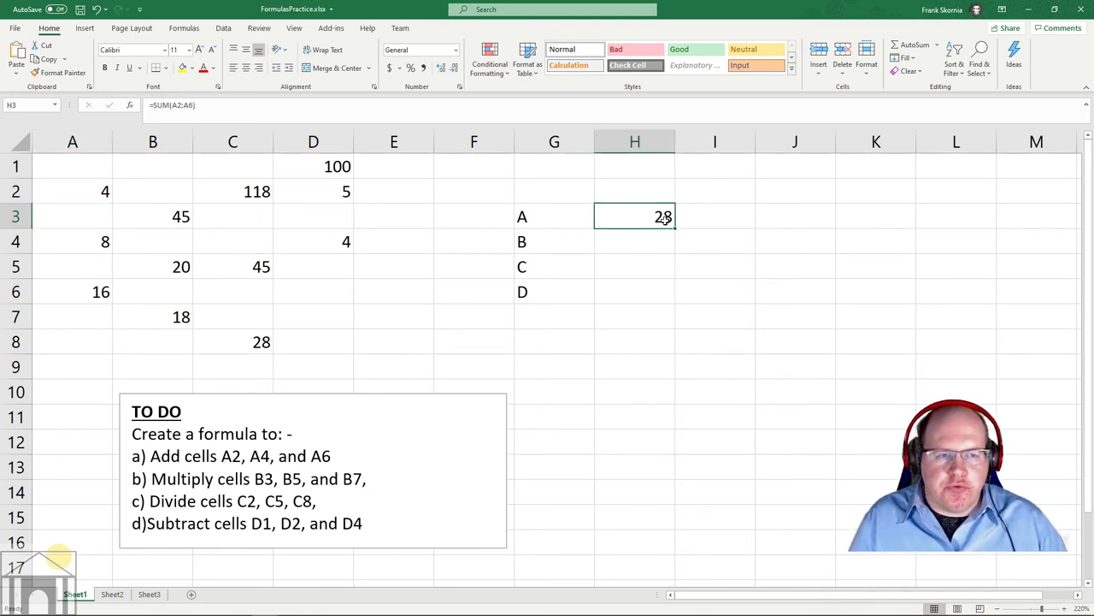
pyautogui.write('=sum(')
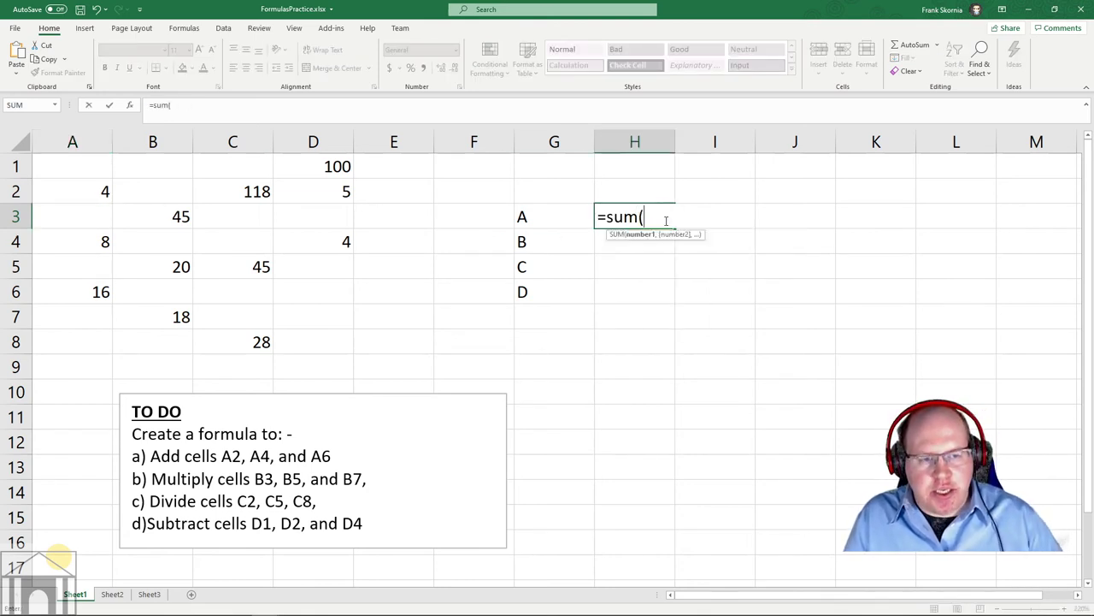
pyautogui.click(91, 192)
pyautogui.write(',')
pyautogui.click(92, 241)
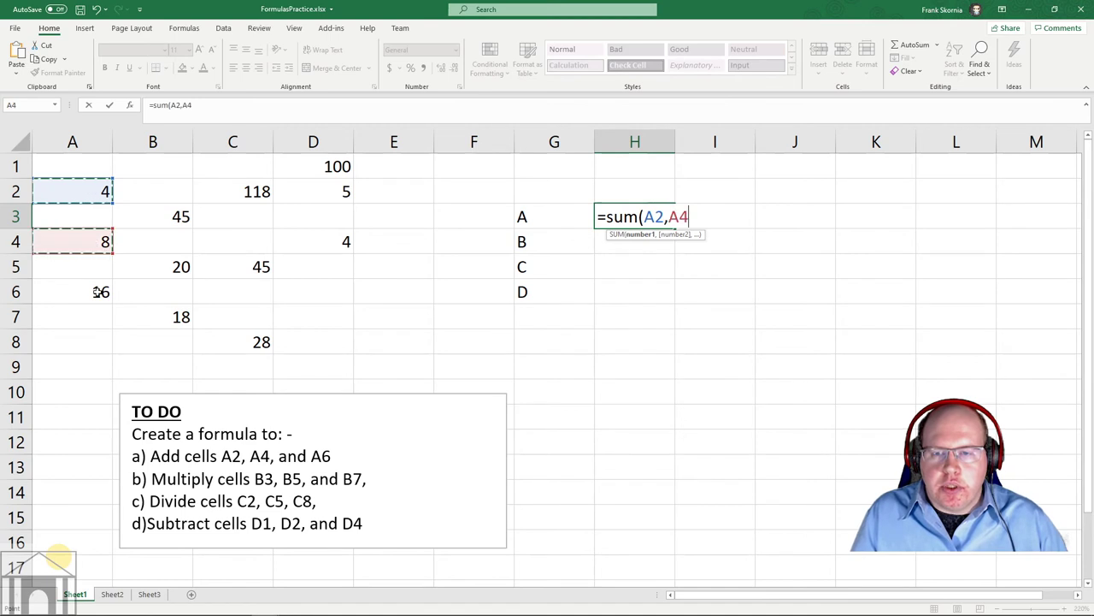
pyautogui.write(',')
pyautogui.click(98, 292)
pyautogui.write(')')
pyautogui.press('Return')
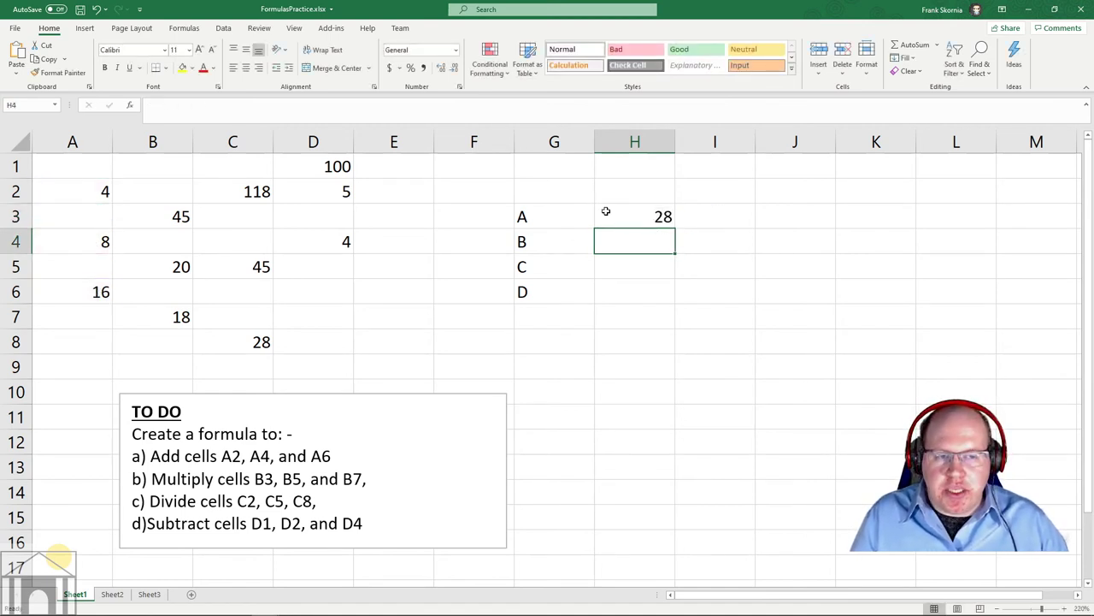
# - Enter 5 in A3 again to show the total stays 28, pointing out cells A2–A5
pyautogui.click(85, 216)
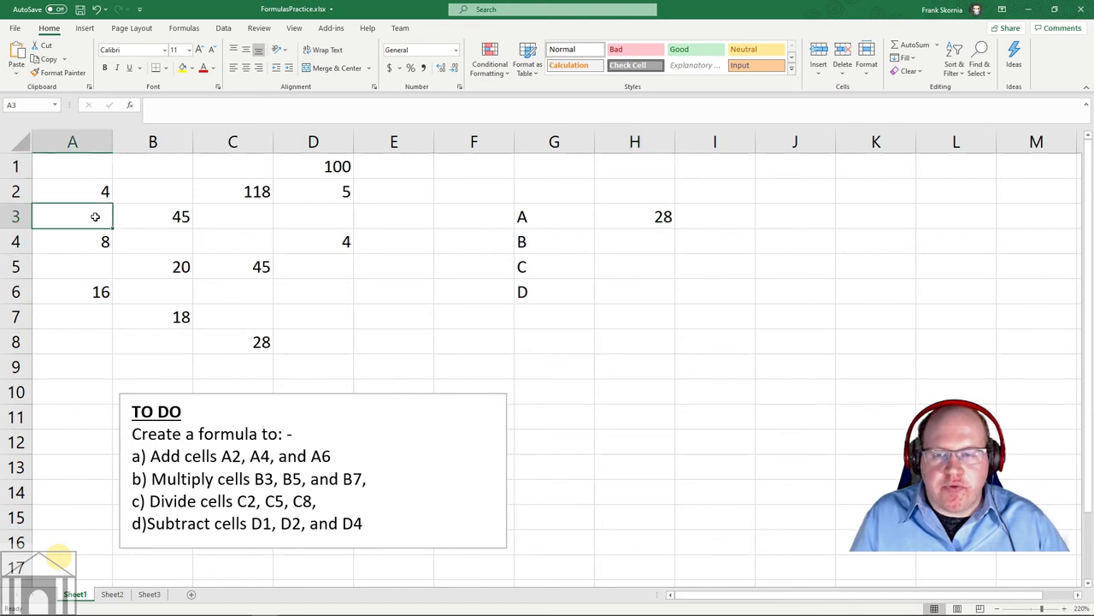
pyautogui.write('5')
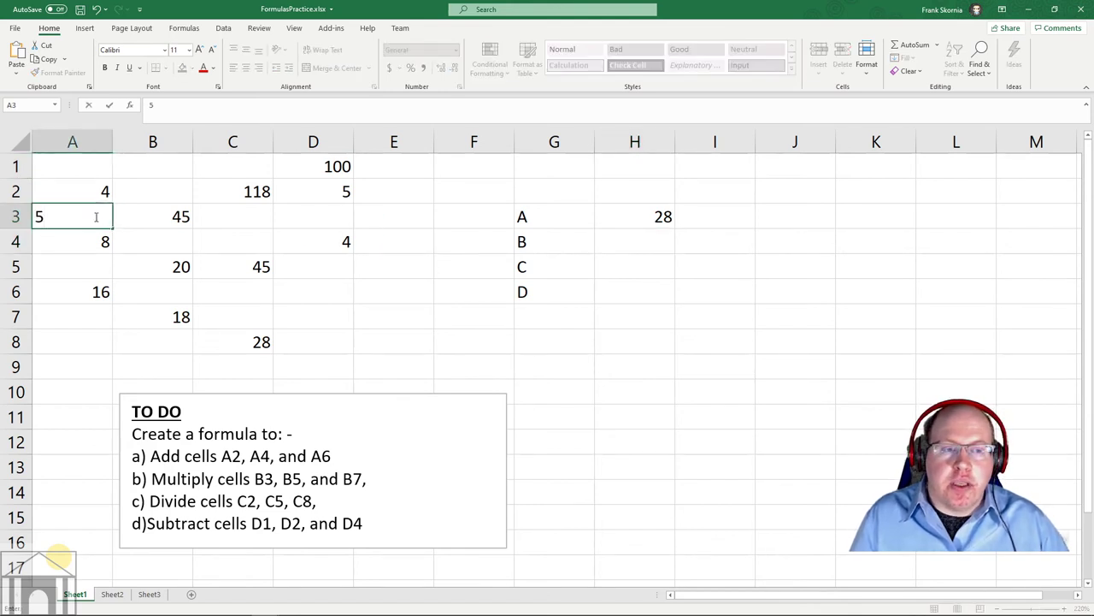
pyautogui.press('Return')
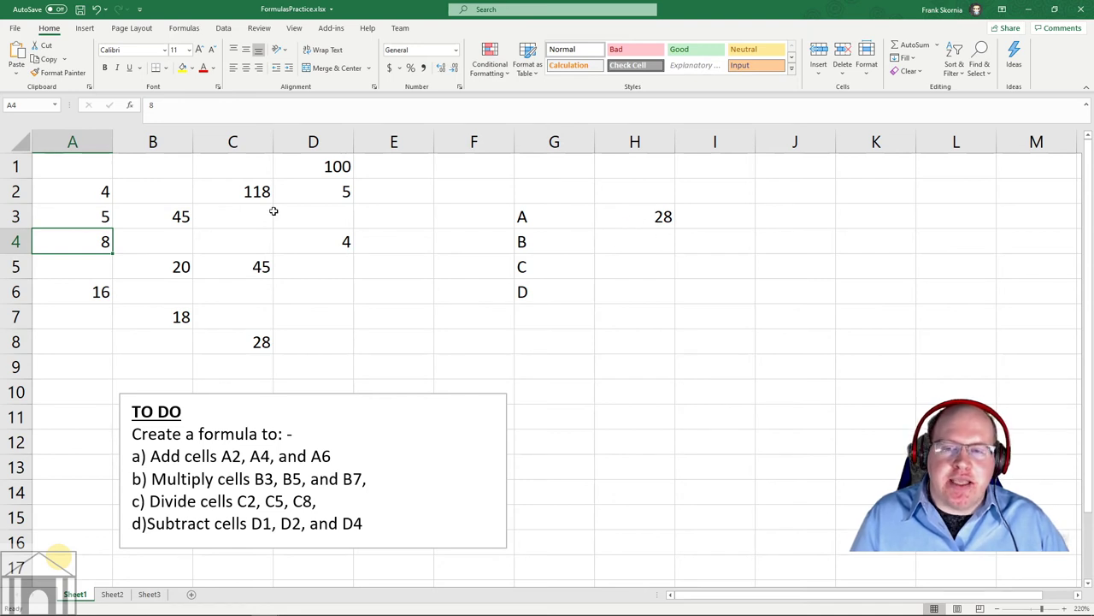
pyautogui.click(74, 216)
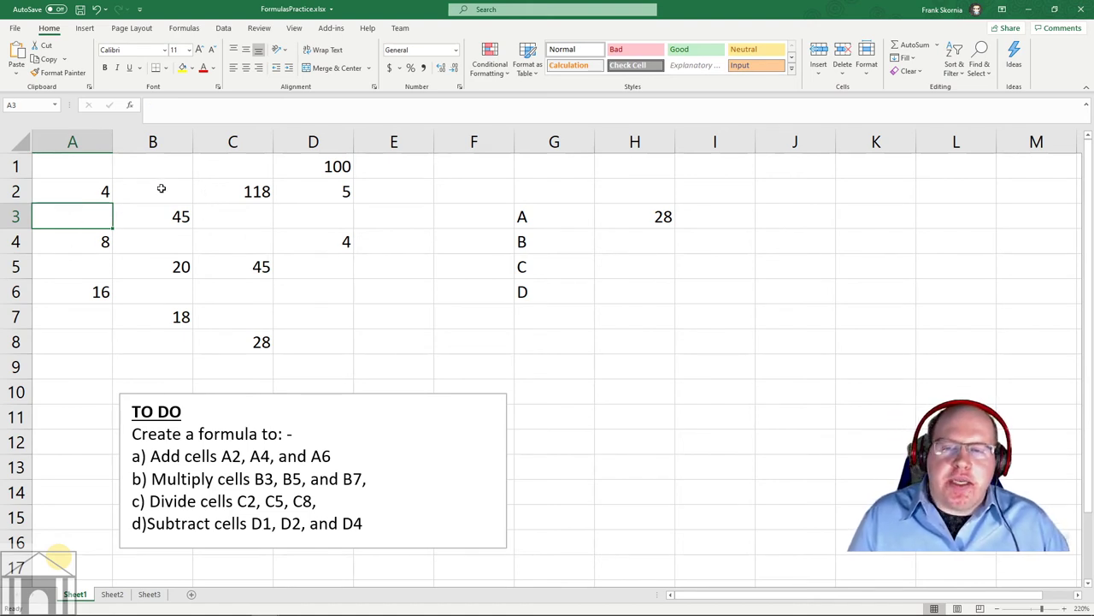
pyautogui.click(81, 195)
pyautogui.click(85, 240)
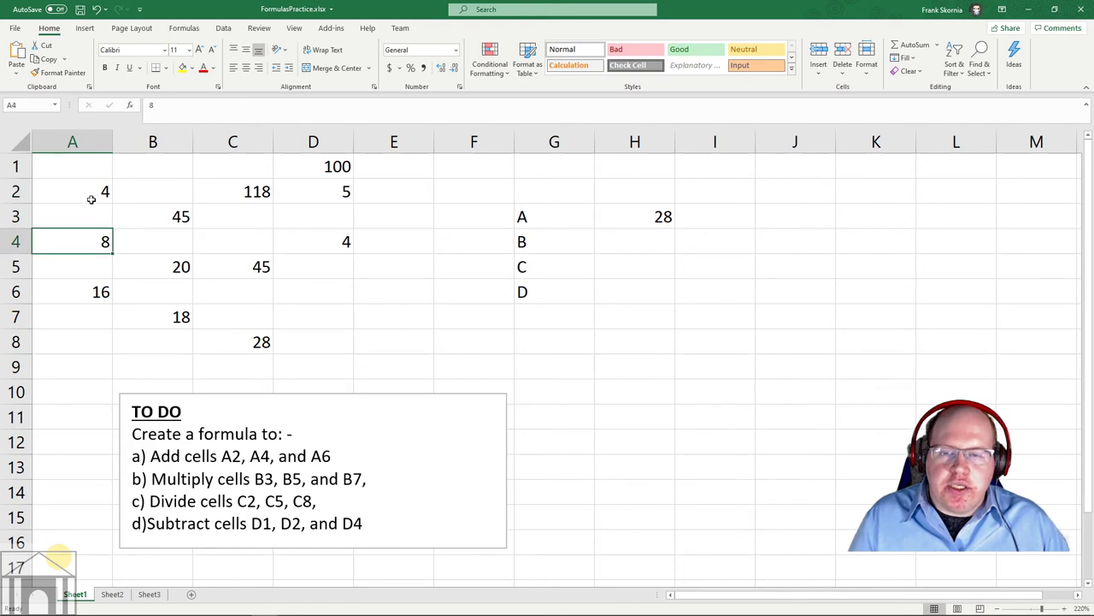
pyautogui.click(89, 225)
pyautogui.click(92, 265)
pyautogui.click(94, 227)
pyautogui.click(88, 267)
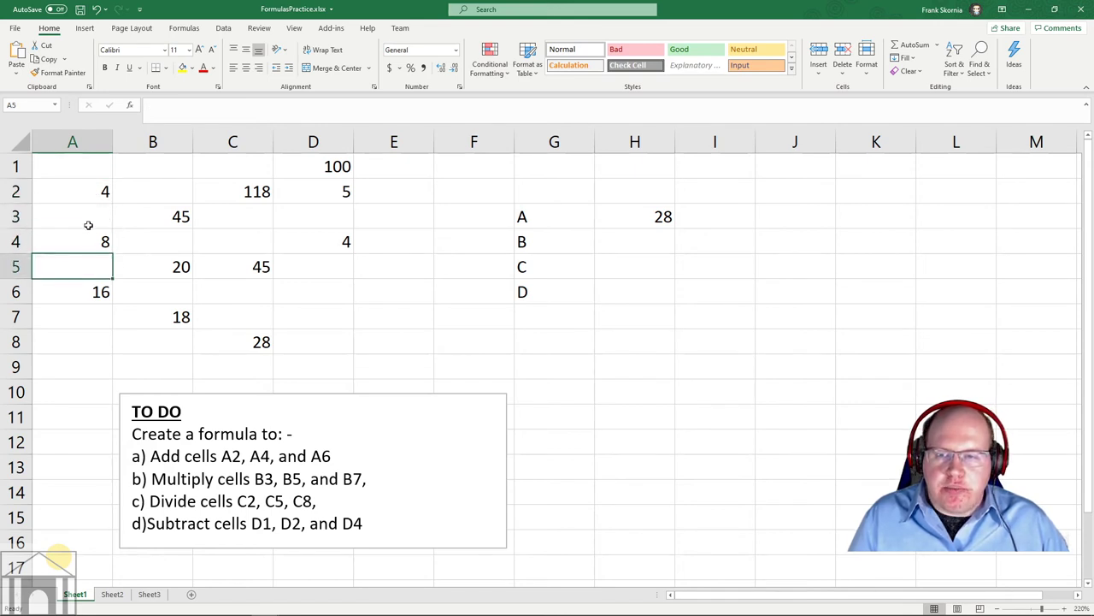
pyautogui.click(88, 224)
pyautogui.click(87, 268)
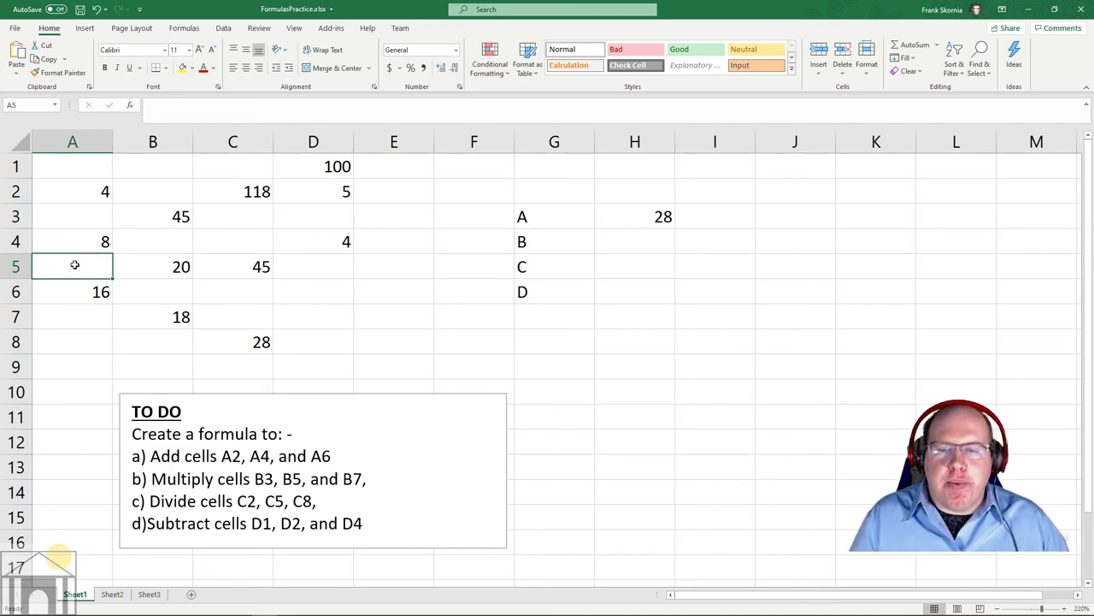
pyautogui.click(89, 223)
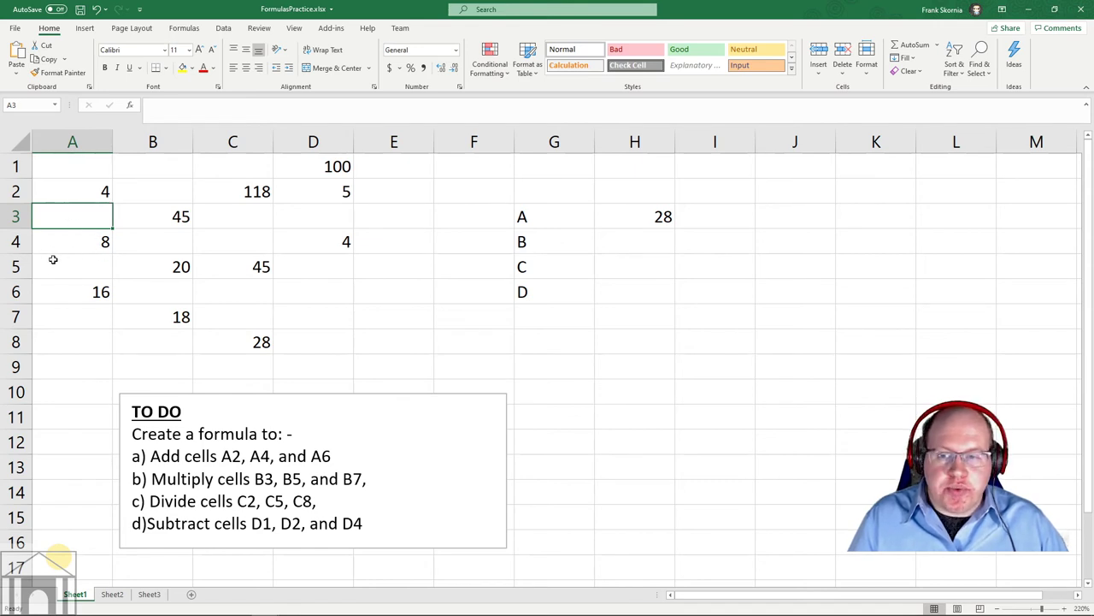
# - Review H3's formula without changing it, then move to H4
pyautogui.click(653, 212)
pyautogui.doubleClick(653, 212)
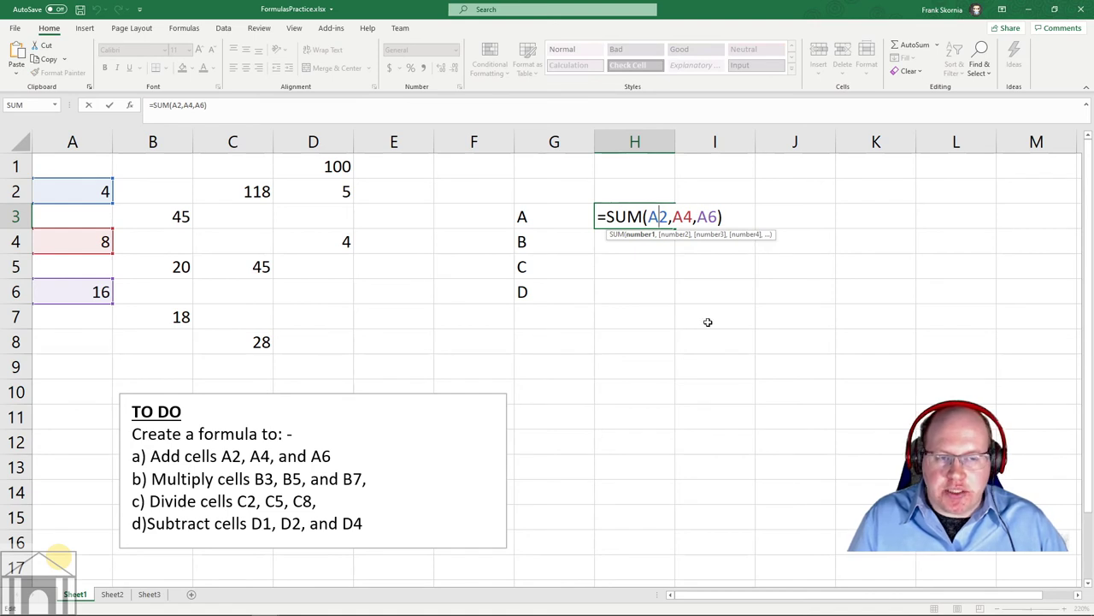
pyautogui.click(649, 318)
pyautogui.click(646, 244)
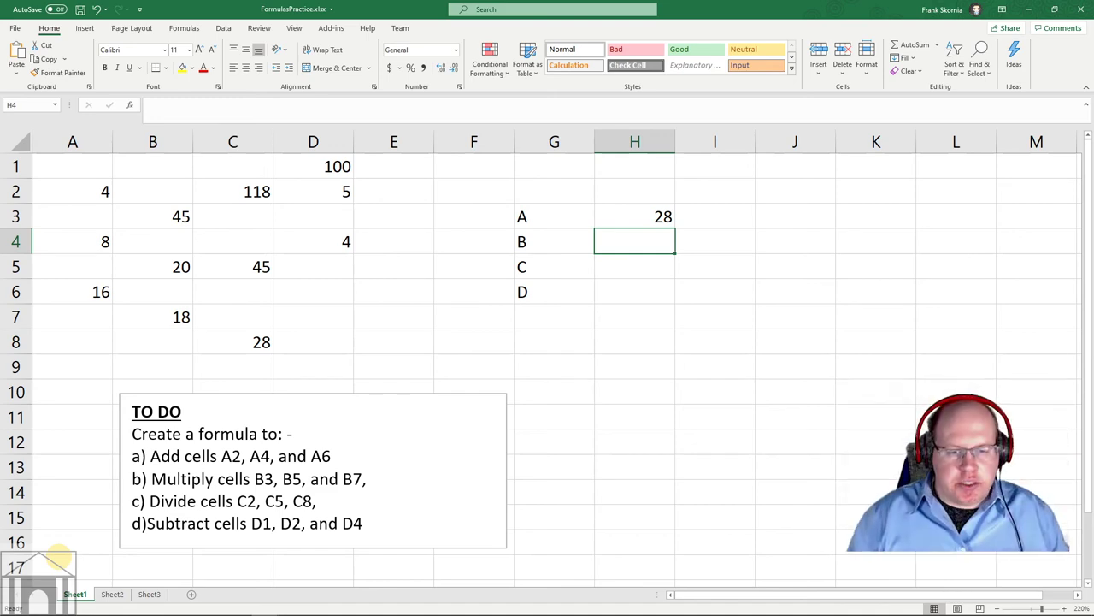
# - Open Introduction to Excel_handout_ver2.pdf from the Basic Excel folder window
pyautogui.moveTo(174, 601)
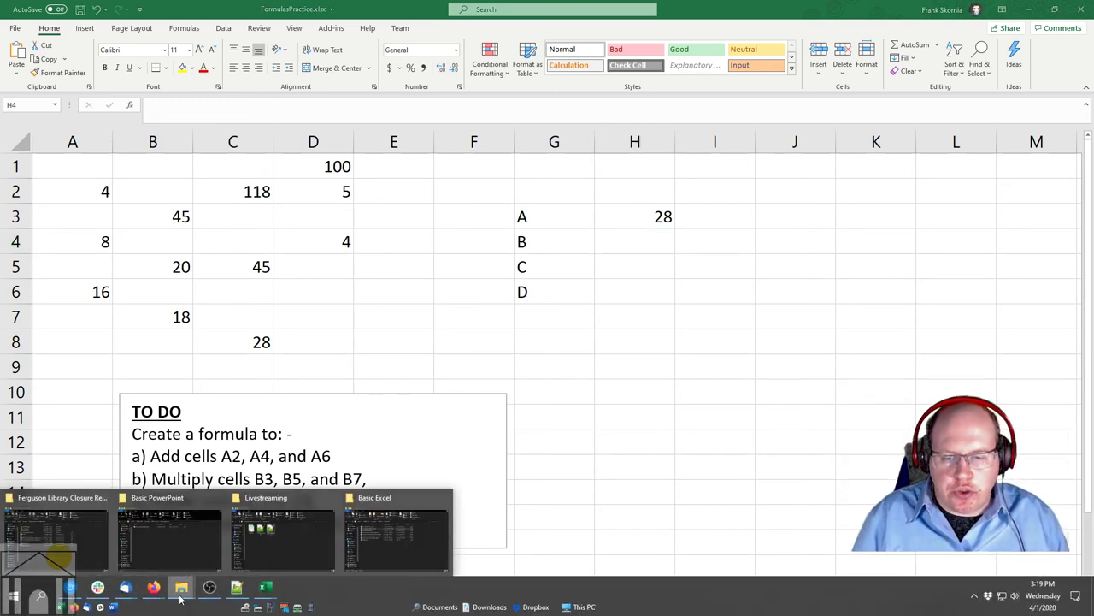
pyautogui.click(394, 551)
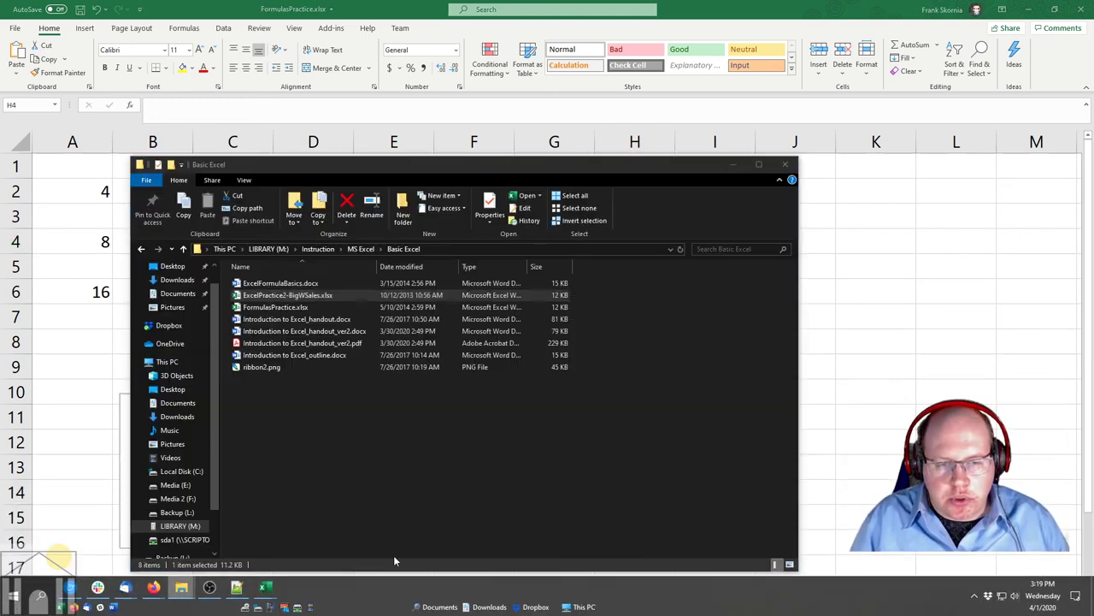
pyautogui.click(330, 345)
pyautogui.doubleClick(330, 345)
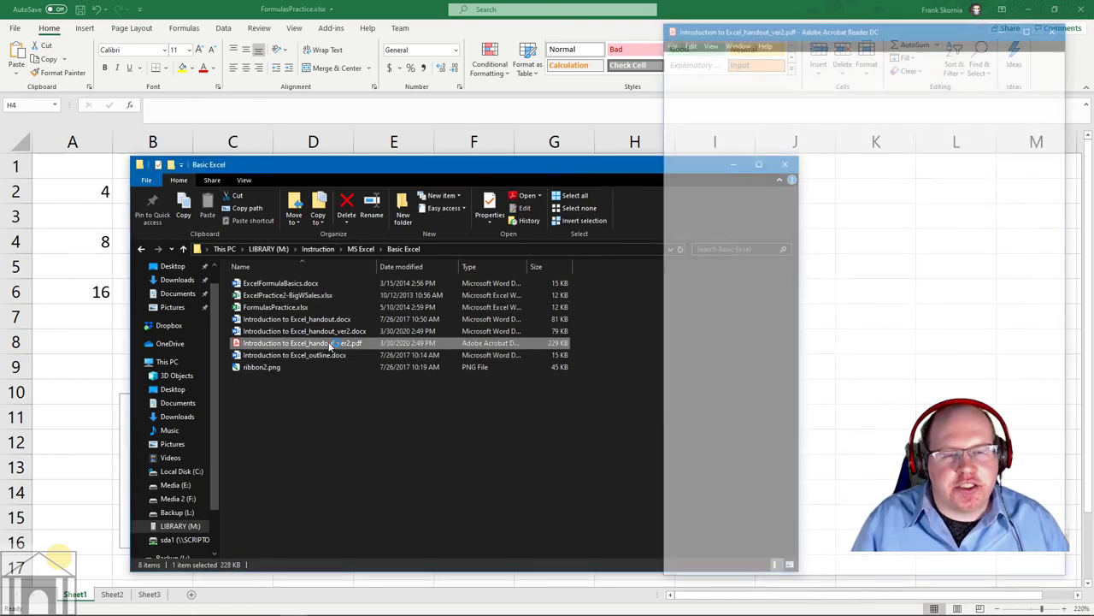
pyautogui.scroll(-3, 827, 282)
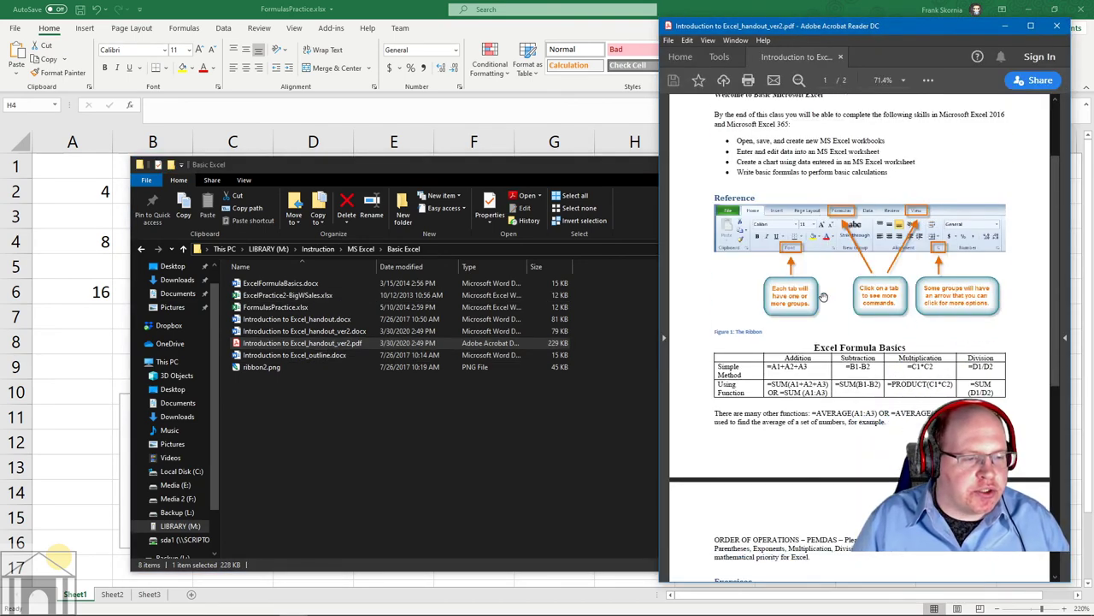
# - Maximize the handout, scroll to the Excel Formula Basics table, then minimize Acrobat
pyautogui.doubleClick(895, 34)
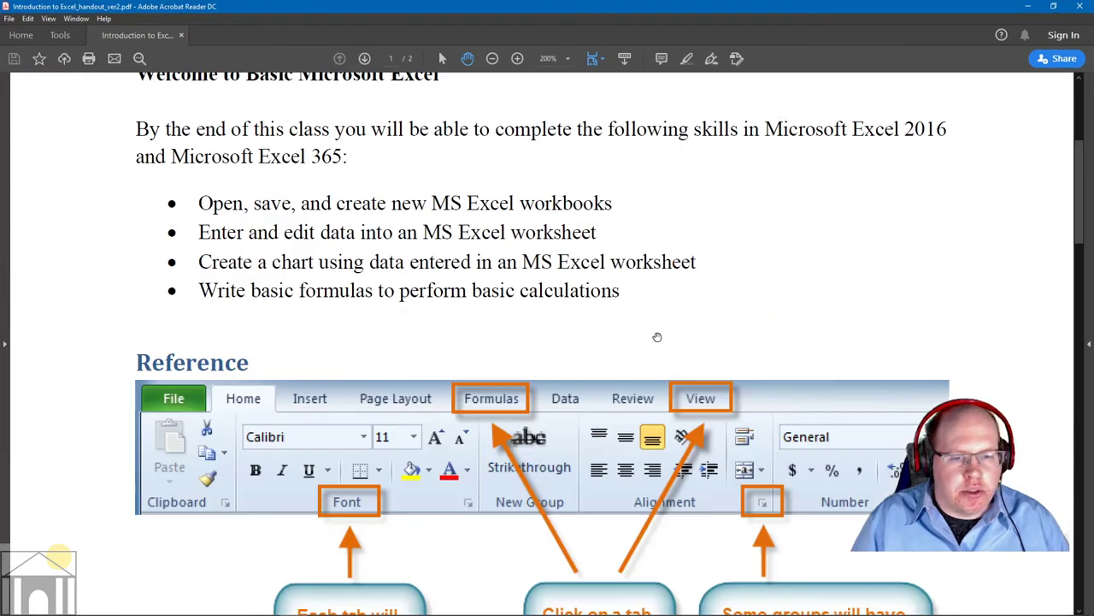
pyautogui.scroll(-5, 657, 335)
pyautogui.scroll(-2, 657, 335)
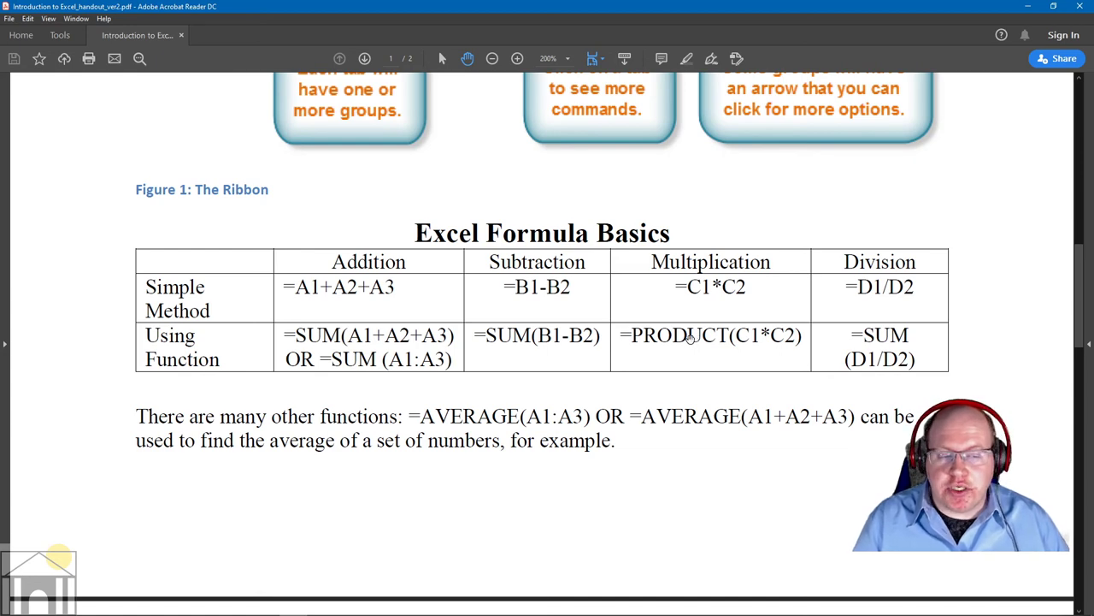
pyautogui.click(1026, 9)
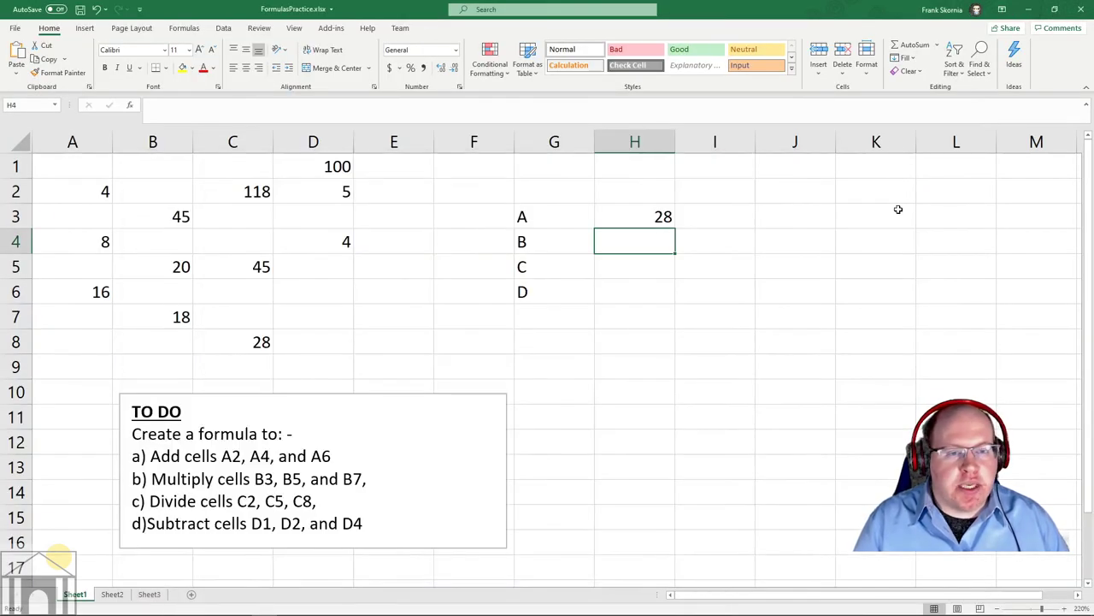
# - Enter =PRODUCT(B3,B5,B7) in H4, giving 16200
pyautogui.write('=product')
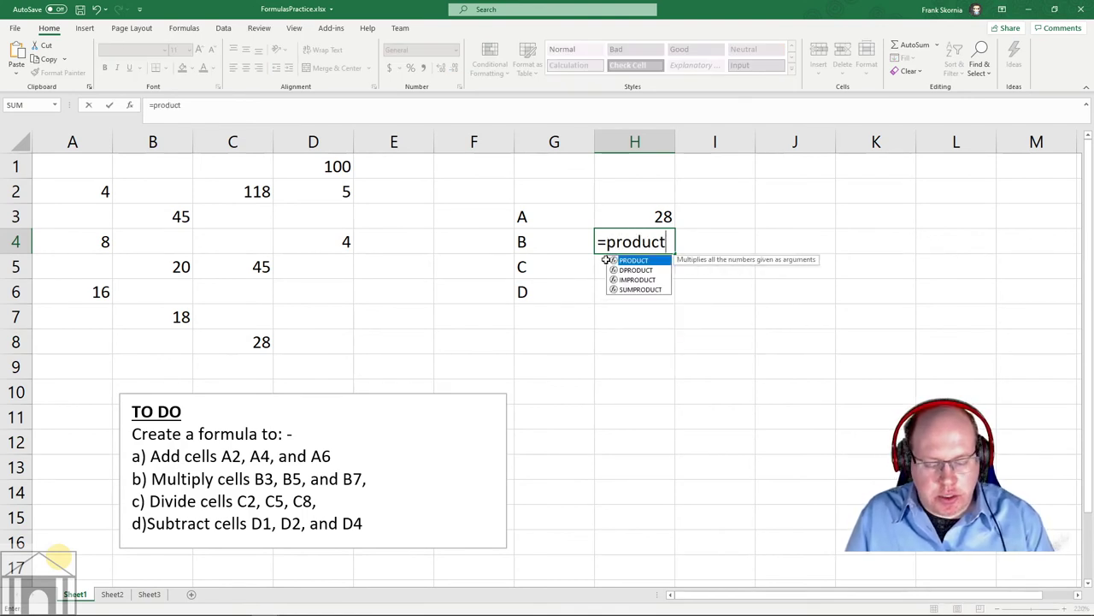
pyautogui.doubleClick(629, 261)
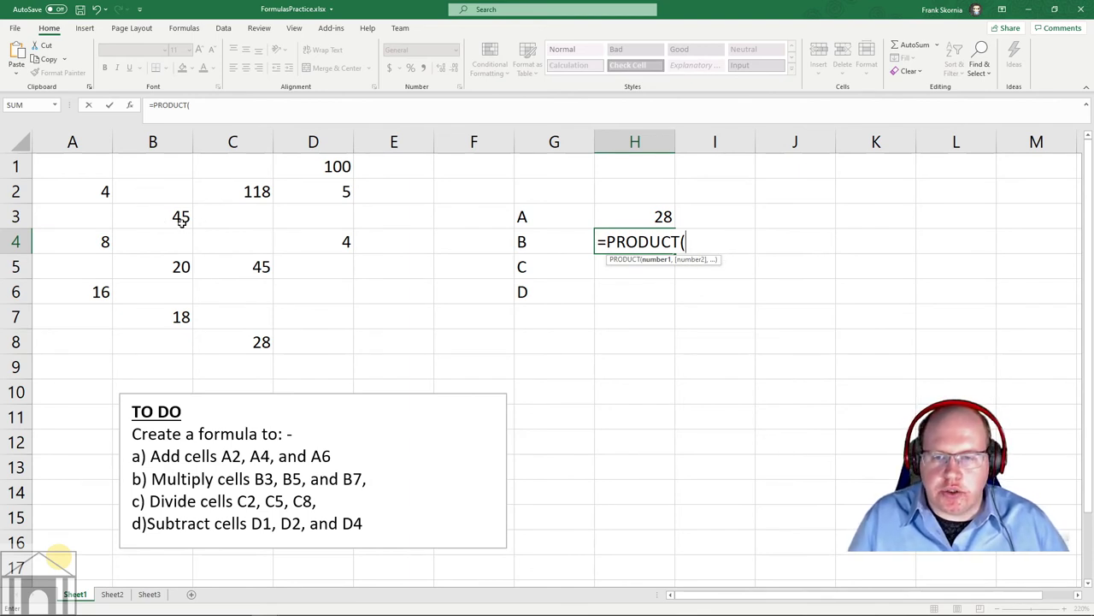
pyautogui.write('B3')
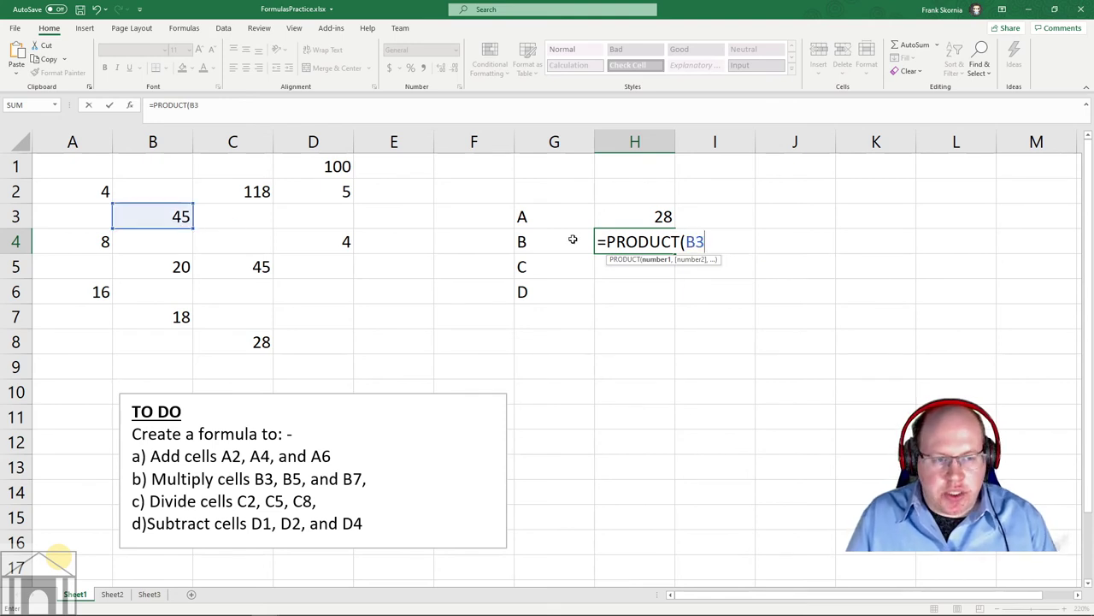
pyautogui.write(',')
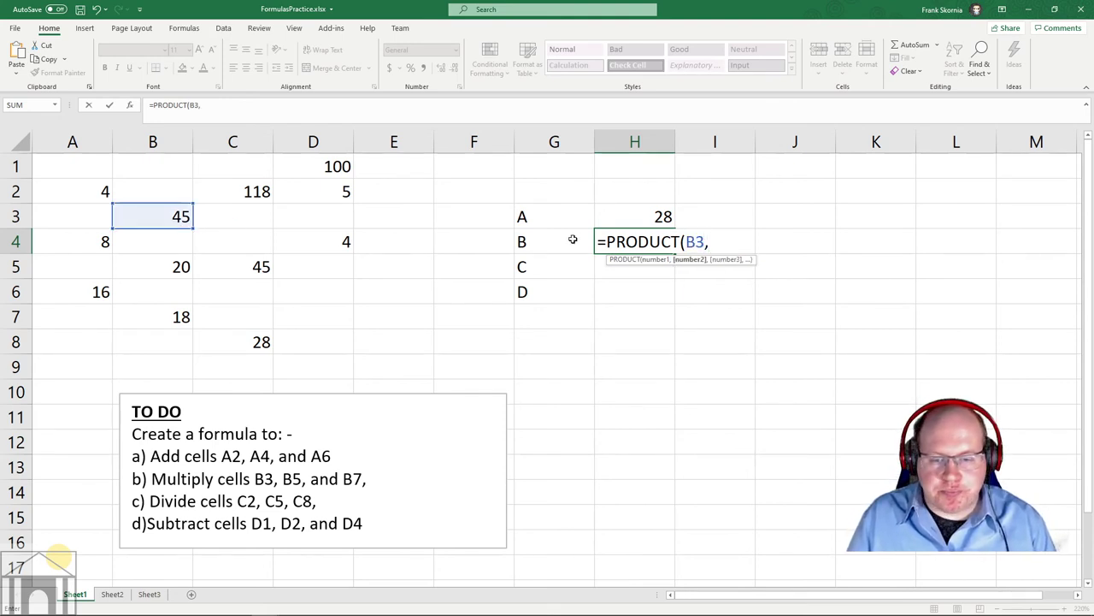
pyautogui.write('B5')
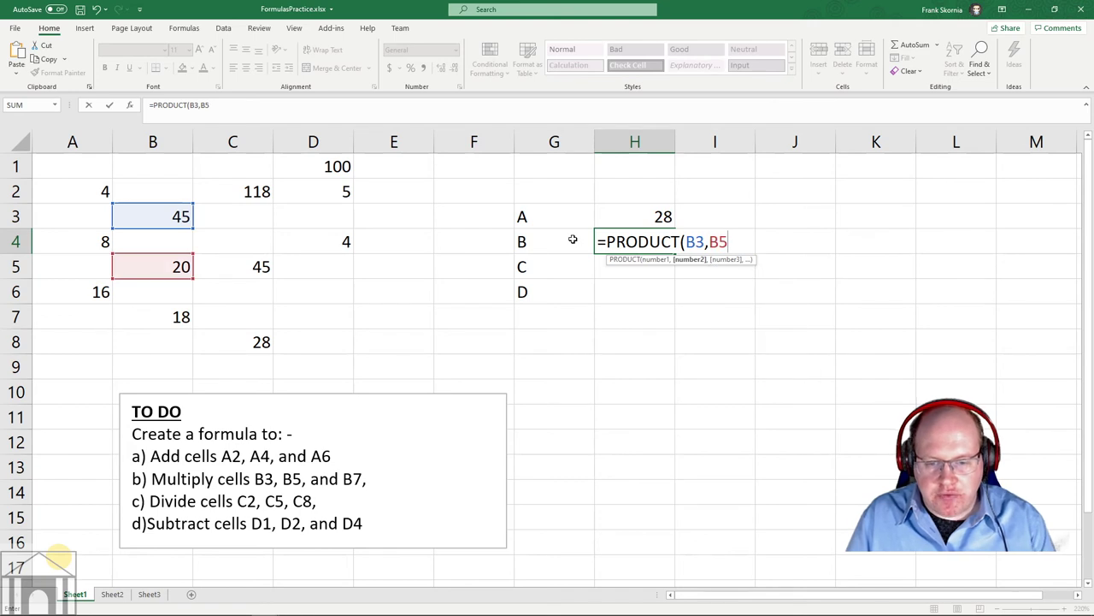
pyautogui.write(',B7')
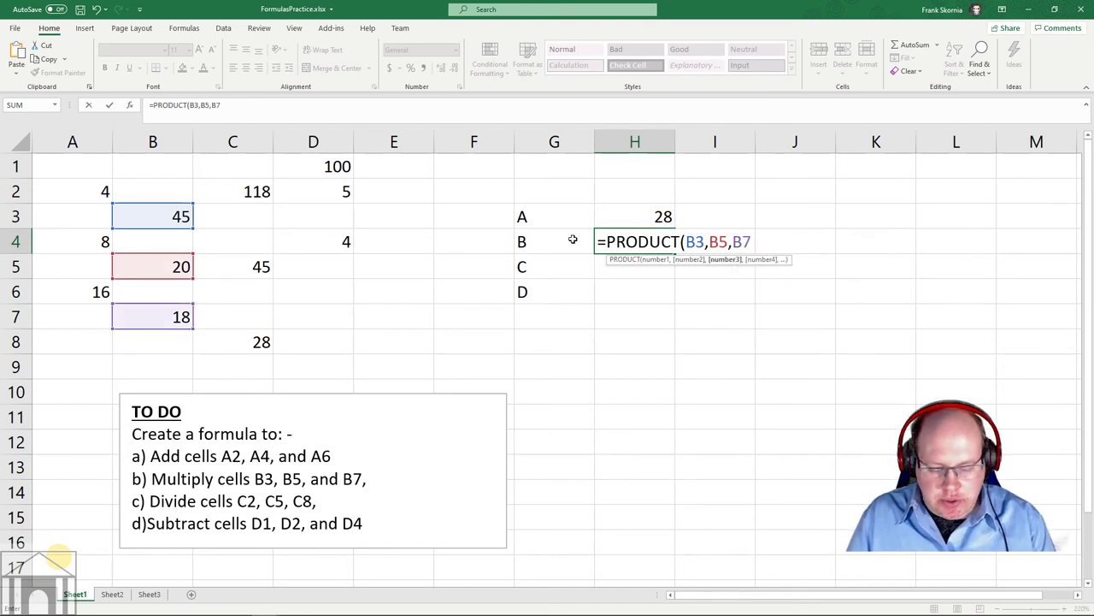
pyautogui.write(')')
pyautogui.press('Return')
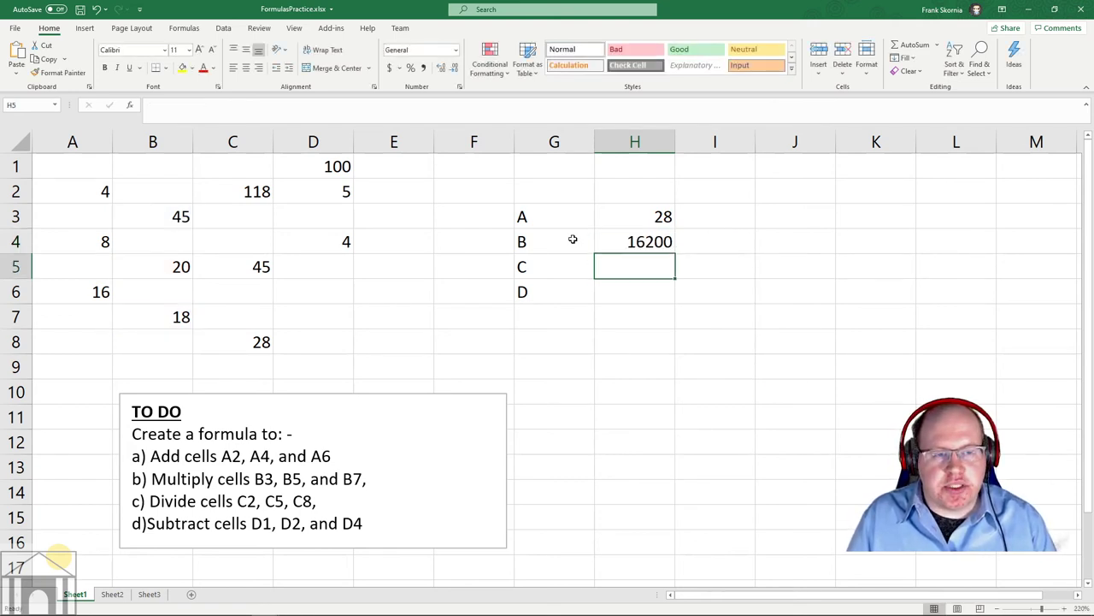
pyautogui.click(603, 240)
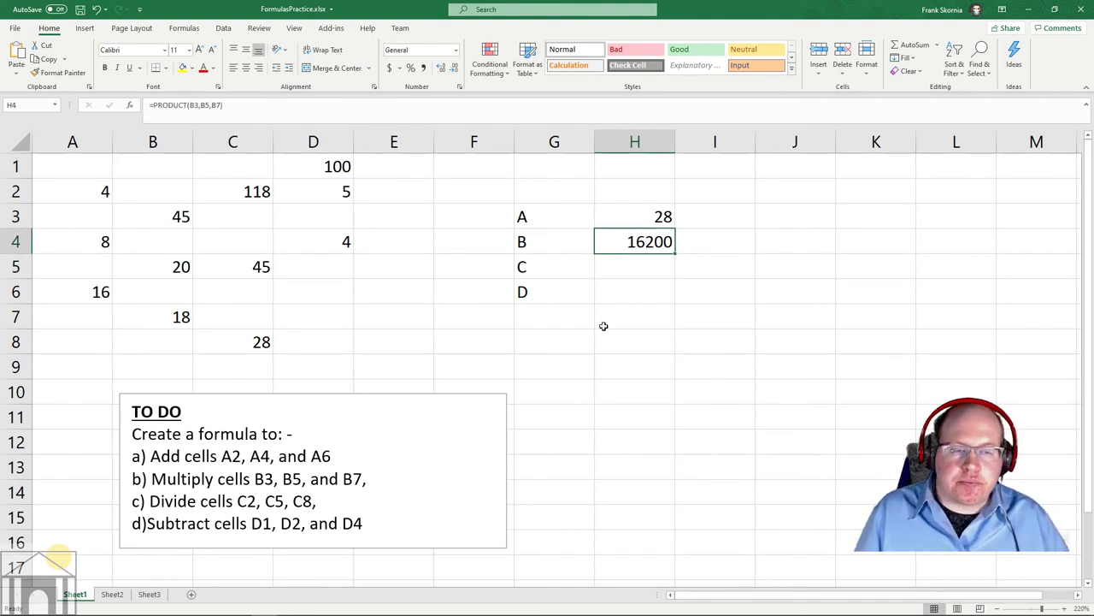
# - Enter the same product in I4 by picking B3, B5 and B7, also giving 16200
pyautogui.click(704, 244)
pyautogui.write('=product')
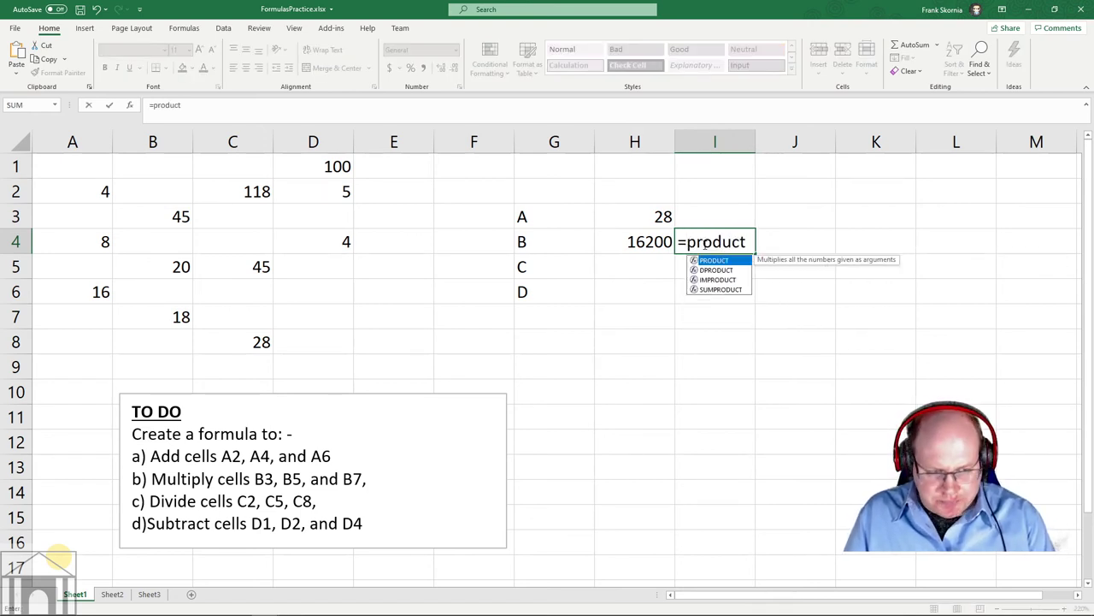
pyautogui.write('(')
pyautogui.click(178, 223)
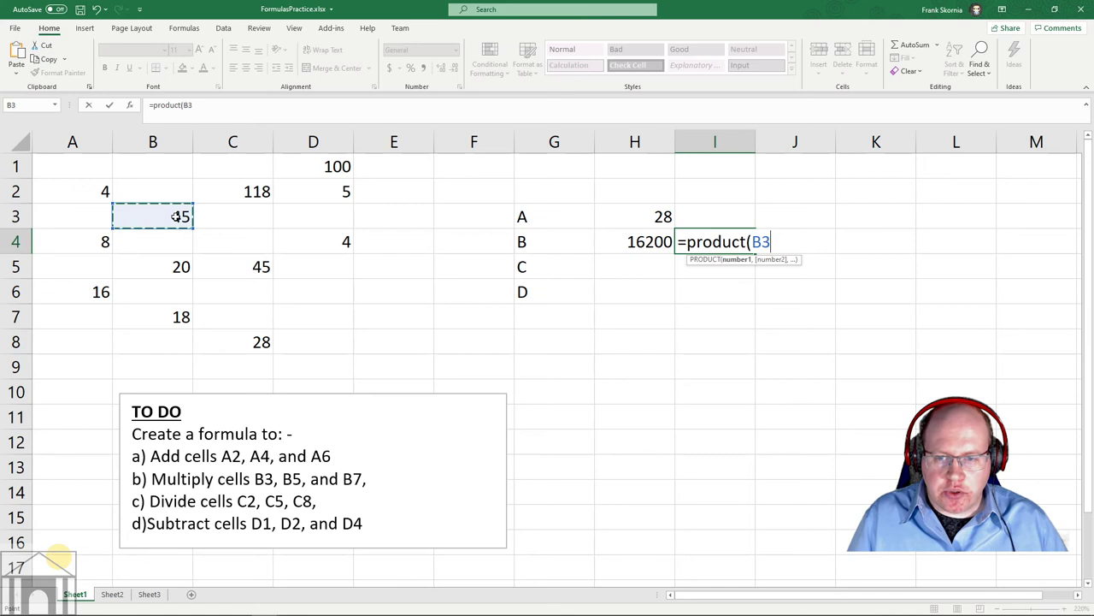
pyautogui.write(',')
pyautogui.click(173, 269)
pyautogui.write(',')
pyautogui.click(176, 315)
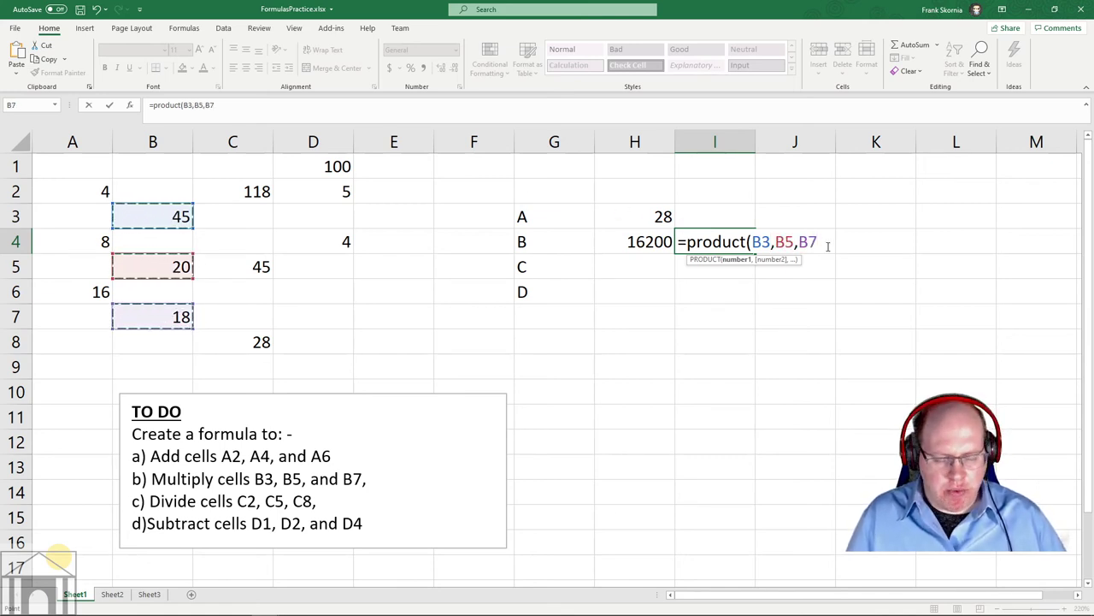
pyautogui.write(')')
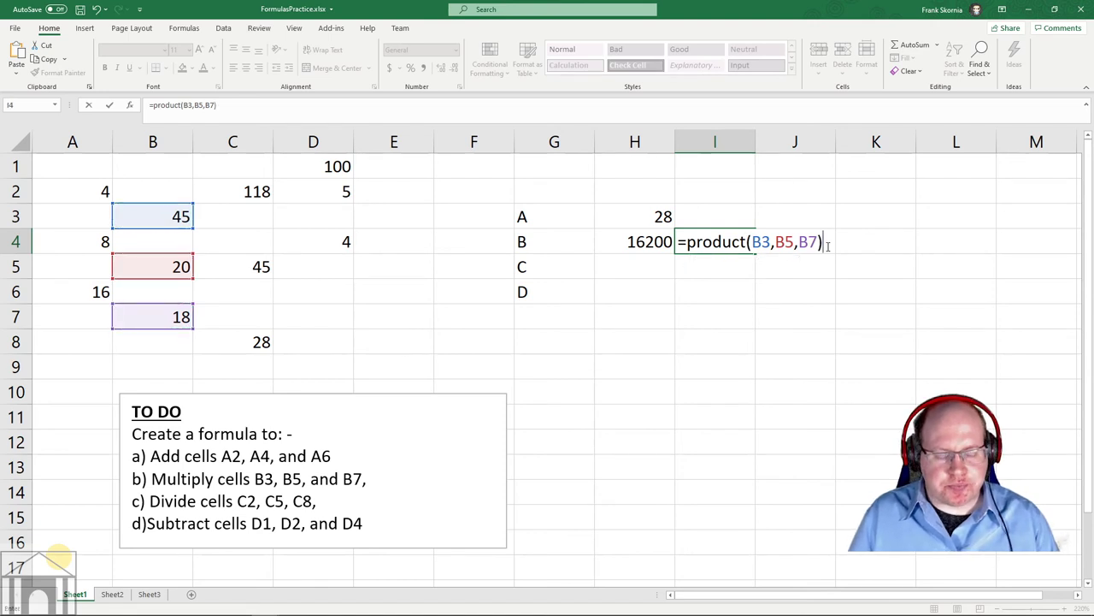
pyautogui.press('Return')
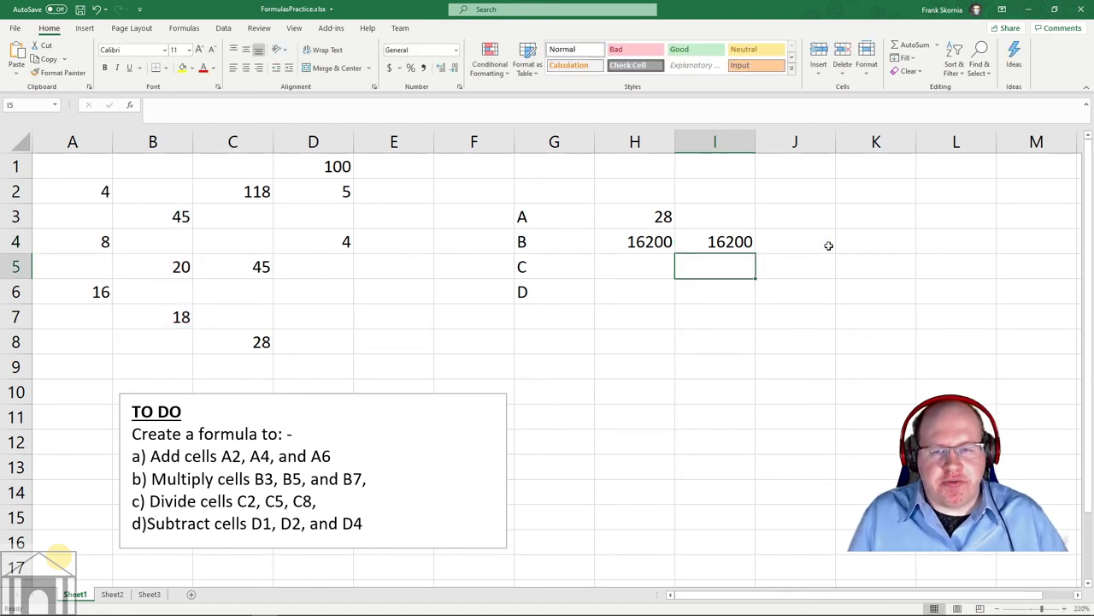
# - Enter =PRODUCT(B3:B7) in J4 as a third version of task B
pyautogui.click(791, 242)
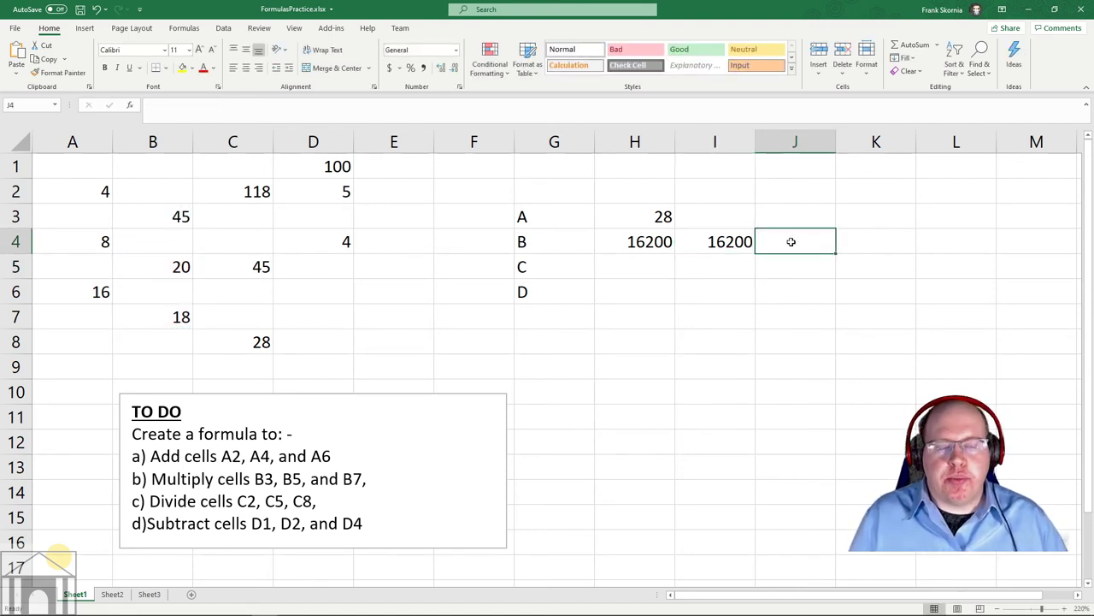
pyautogui.write('=p')
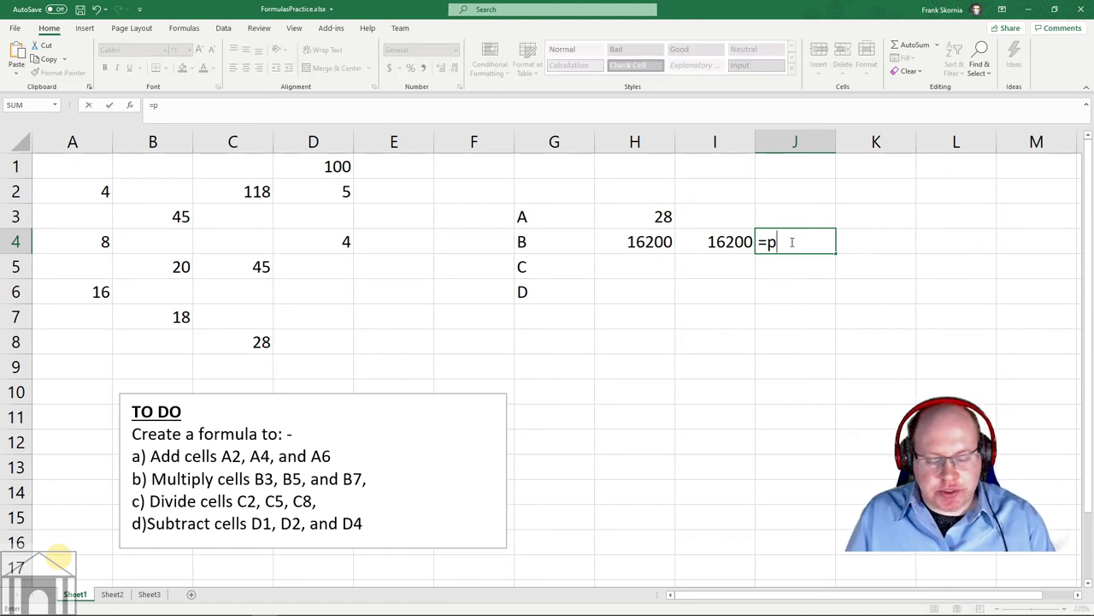
pyautogui.write('roduct(')
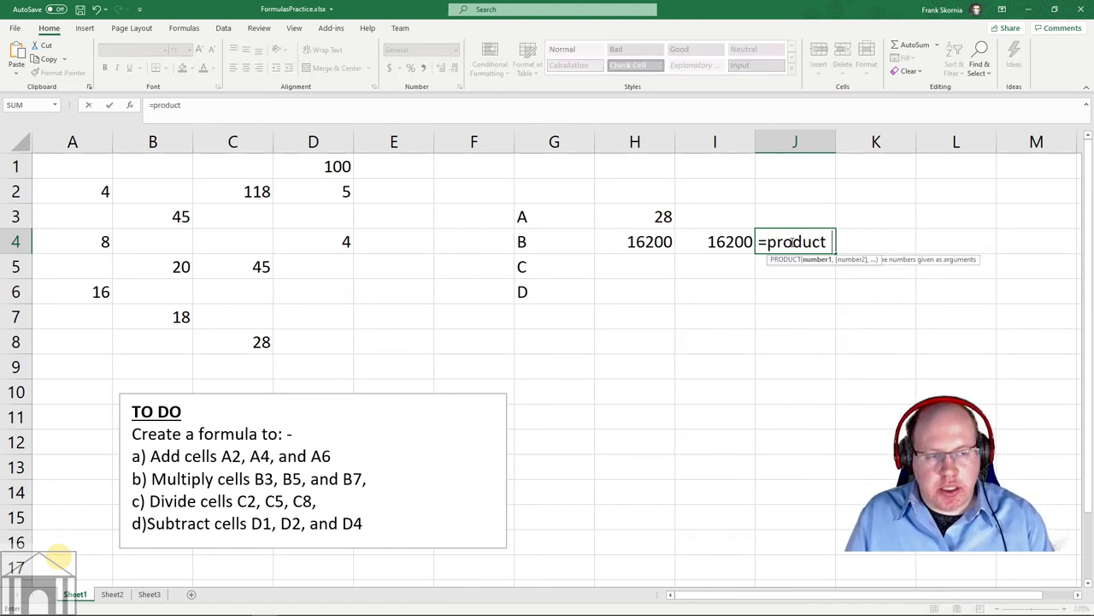
pyautogui.click(177, 217)
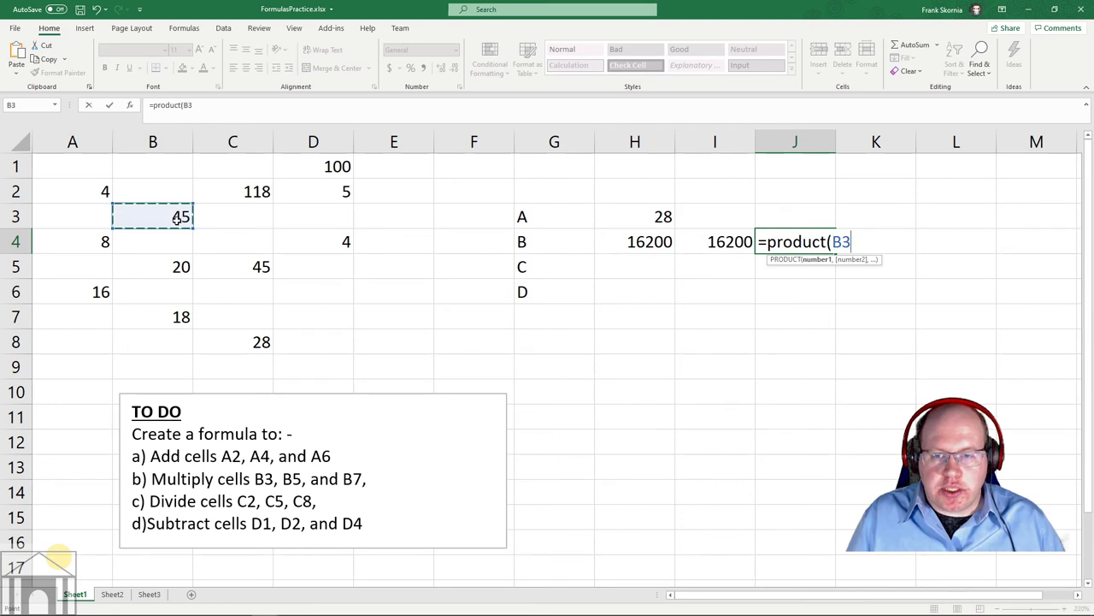
pyautogui.keyDown('shift'); pyautogui.click(171, 316); pyautogui.keyUp('shift')
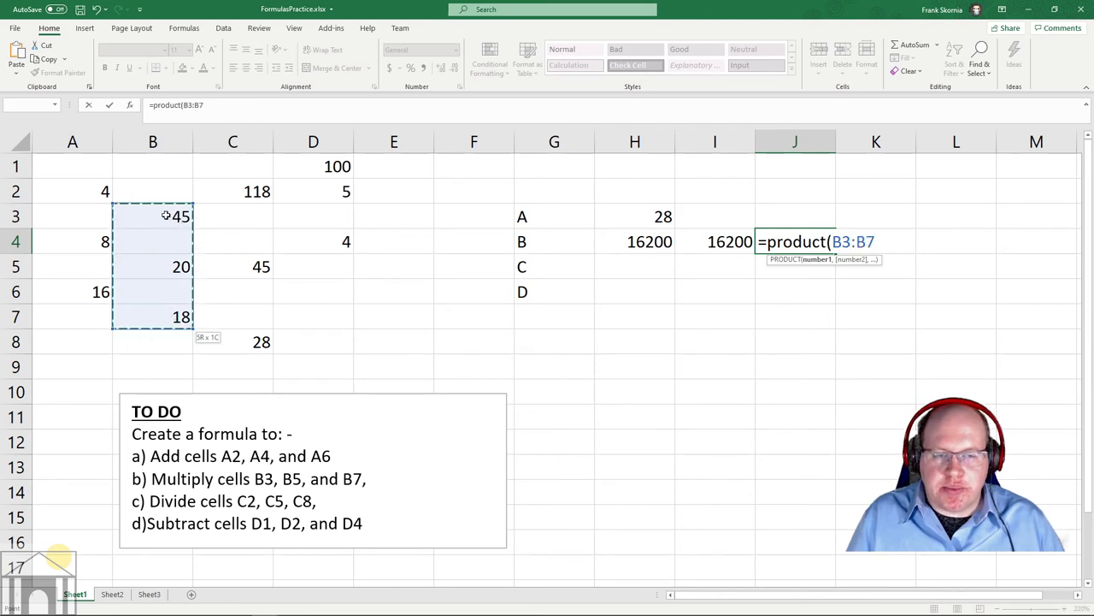
pyautogui.write(')')
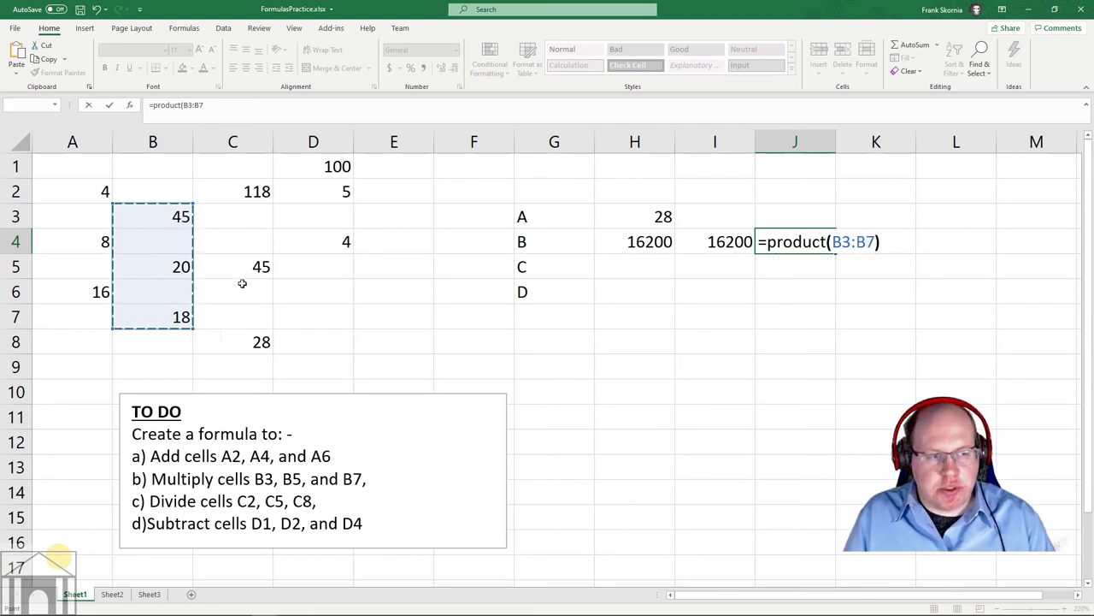
pyautogui.press('Return')
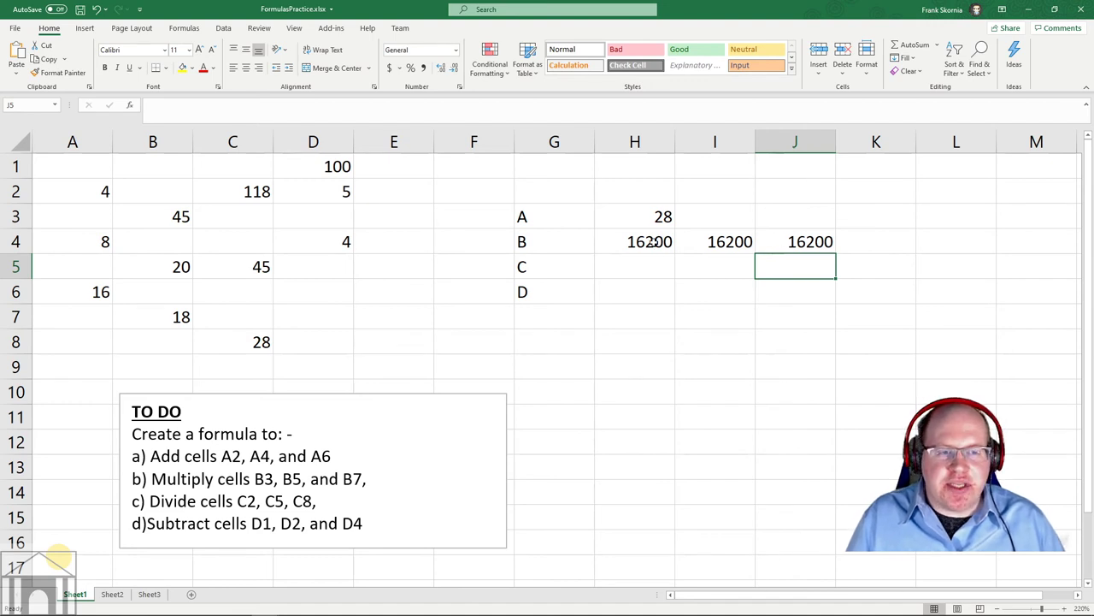
# - Compare the task B formulas in H4, I4 and J4, which all return 16200
pyautogui.click(652, 242)
pyautogui.click(714, 243)
pyautogui.click(804, 242)
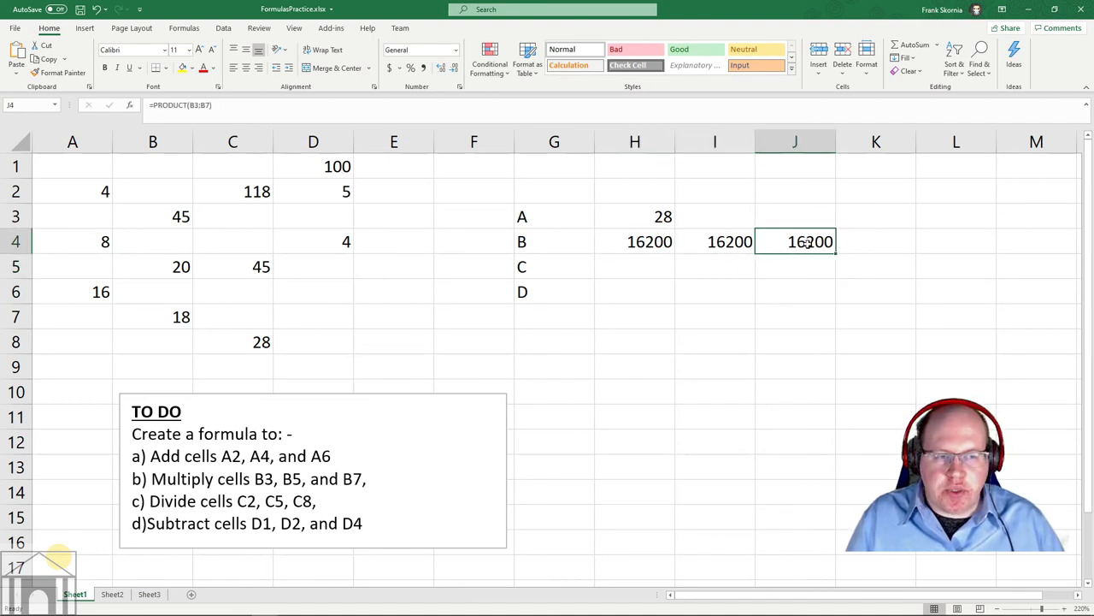
pyautogui.click(171, 245)
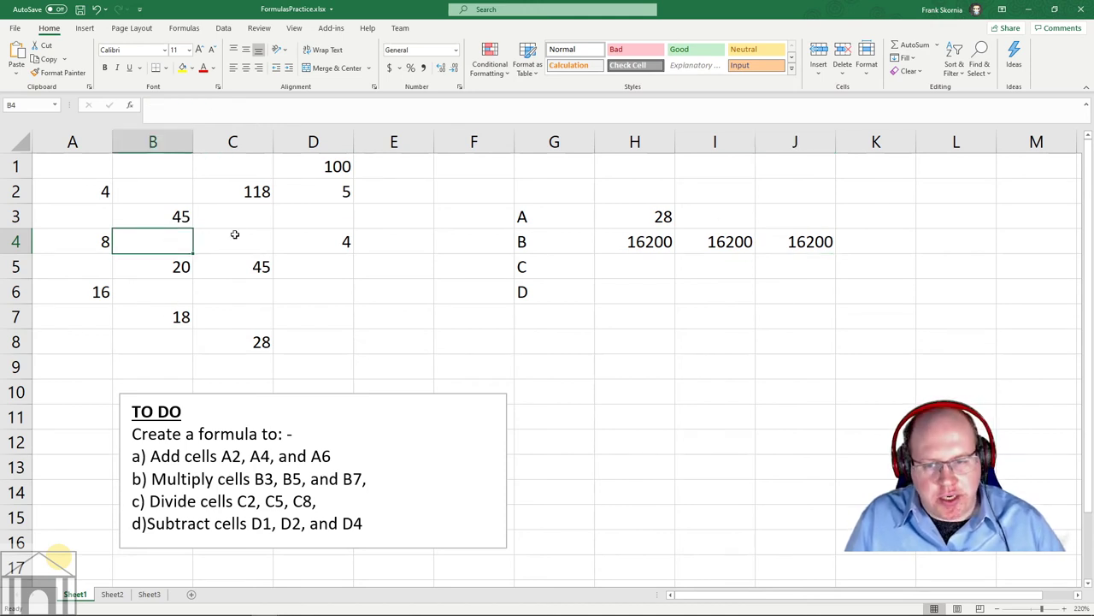
pyautogui.write('15')
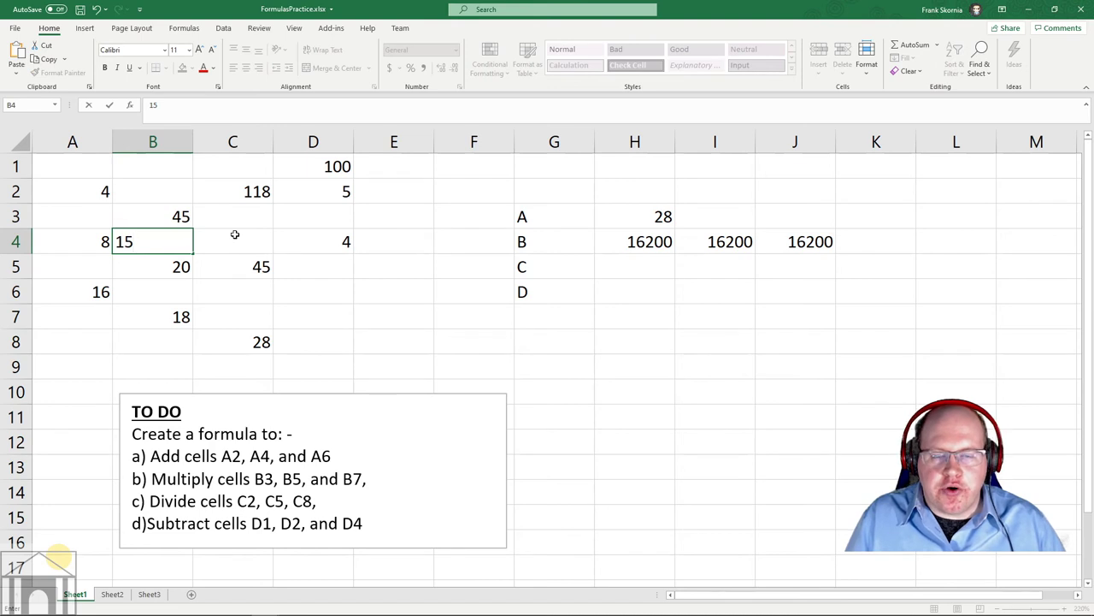
pyautogui.press('Return')
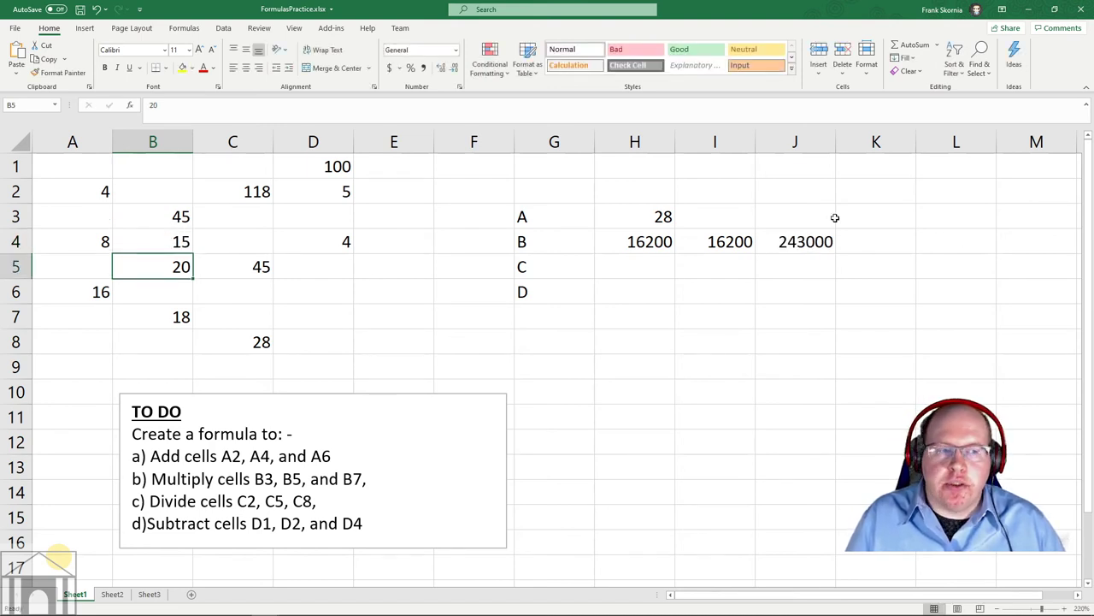
pyautogui.click(171, 245)
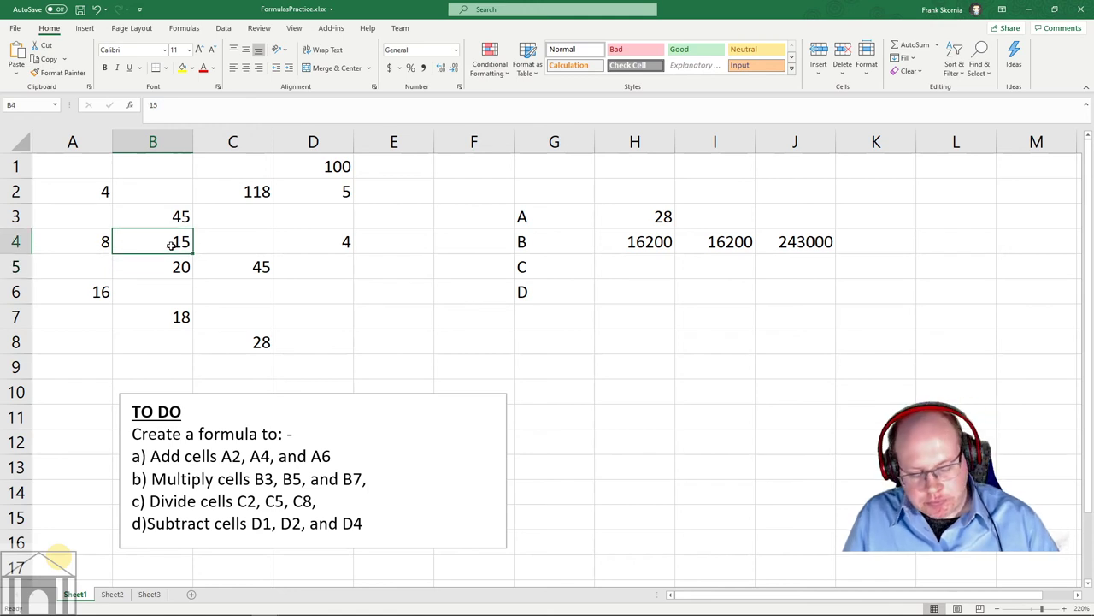
pyautogui.press('Delete')
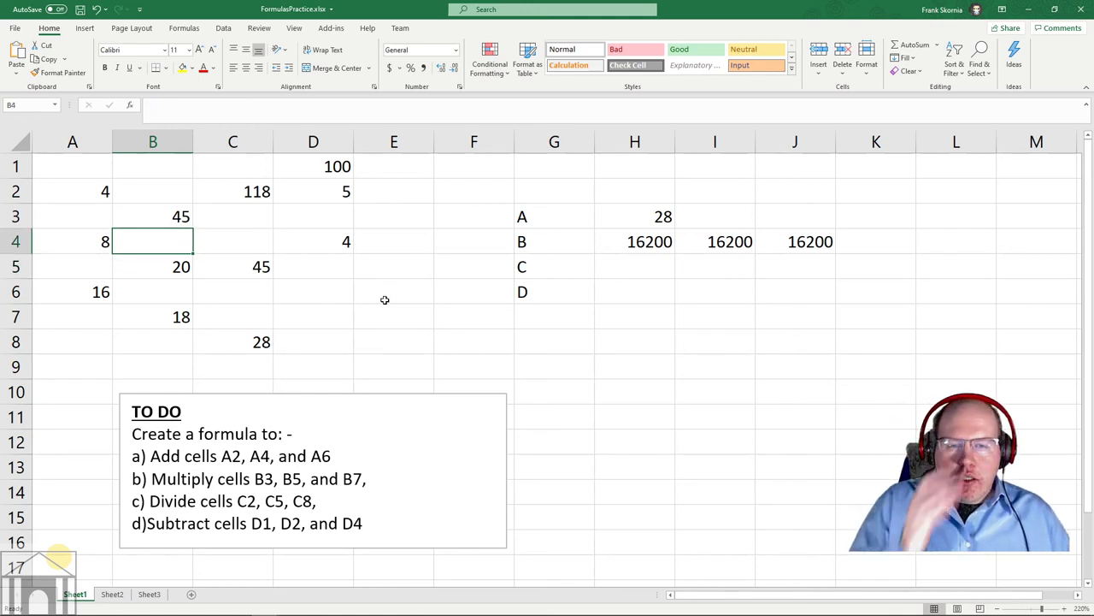
pyautogui.click(215, 501)
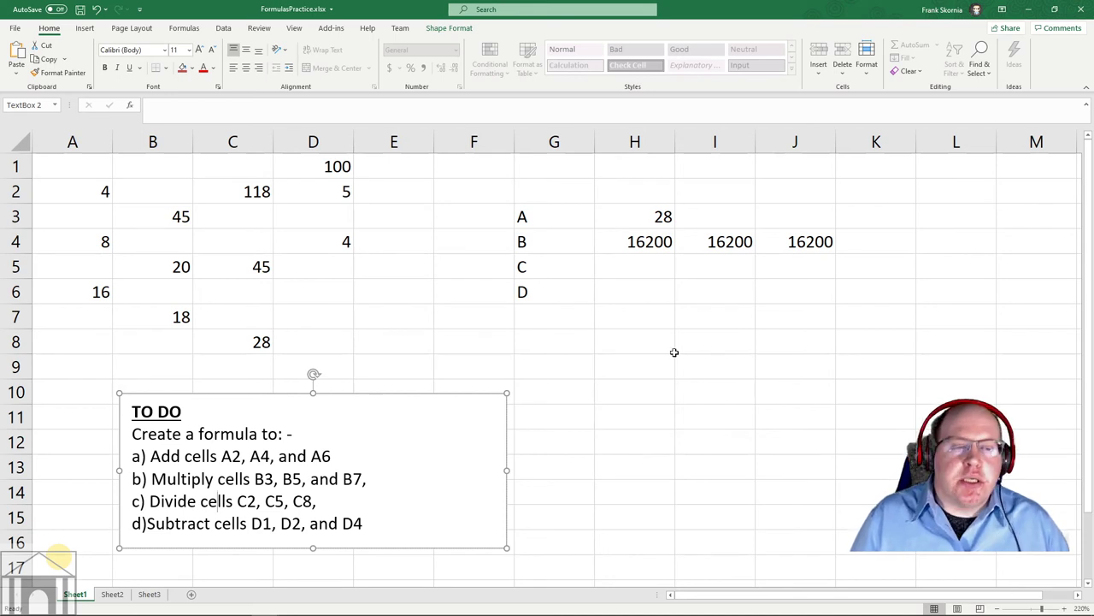
pyautogui.moveTo(541, 609)
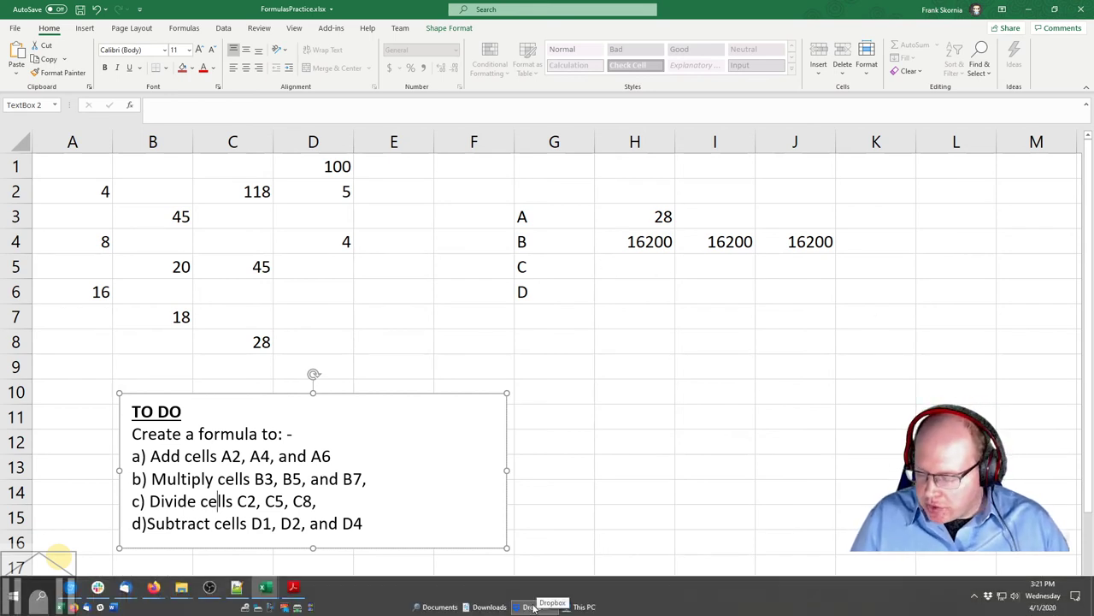
# - Enter =SUM(100/5/4) in H5 for task C, returning 5
pyautogui.click(644, 272)
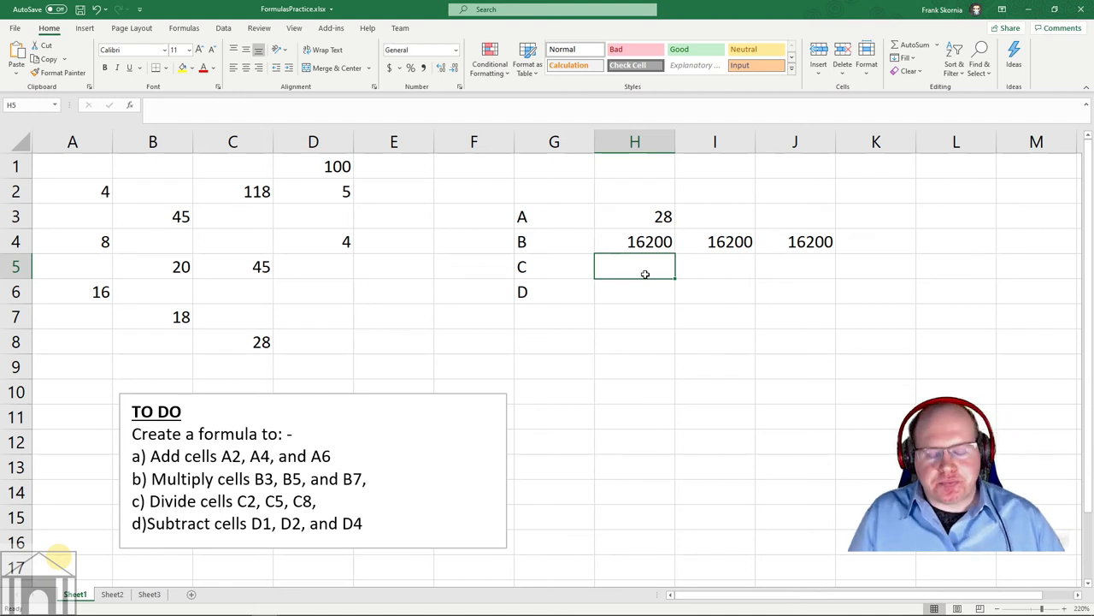
pyautogui.write('=s')
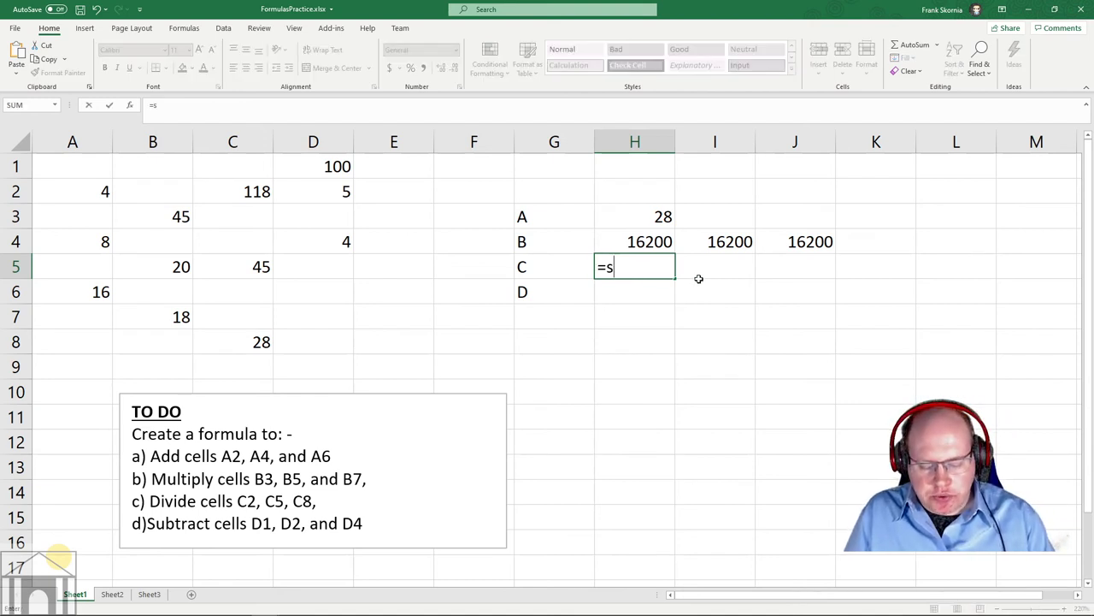
pyautogui.write('um(')
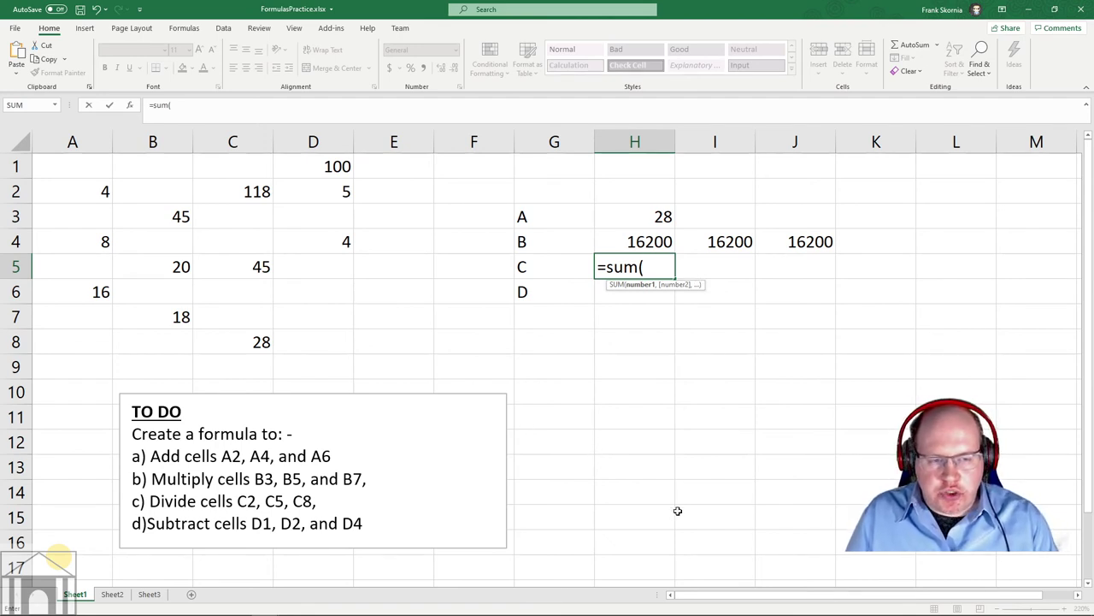
pyautogui.write('100')
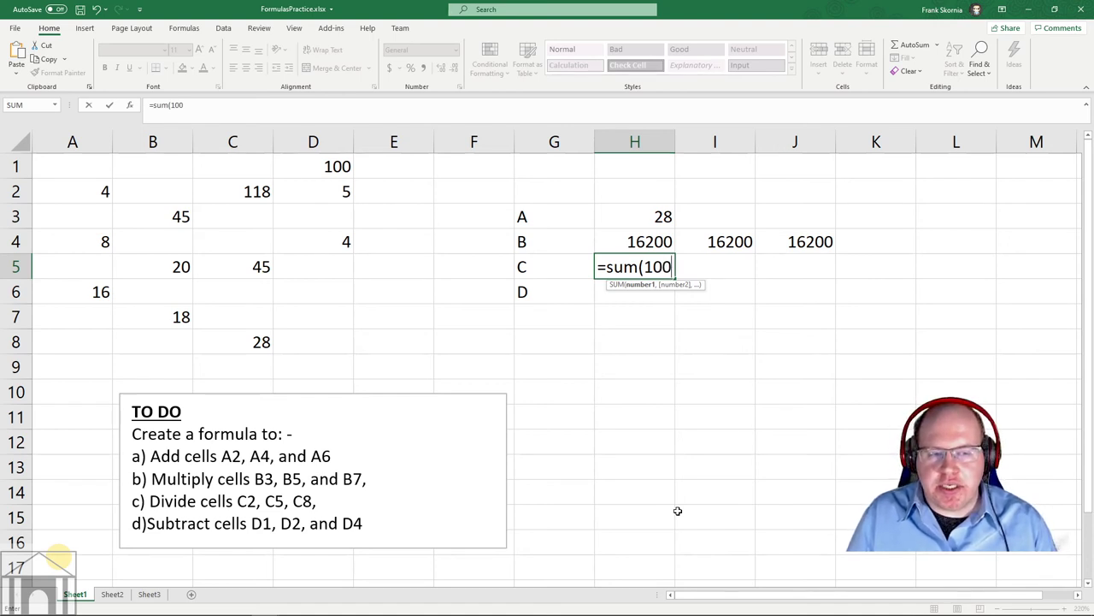
pyautogui.write('/')
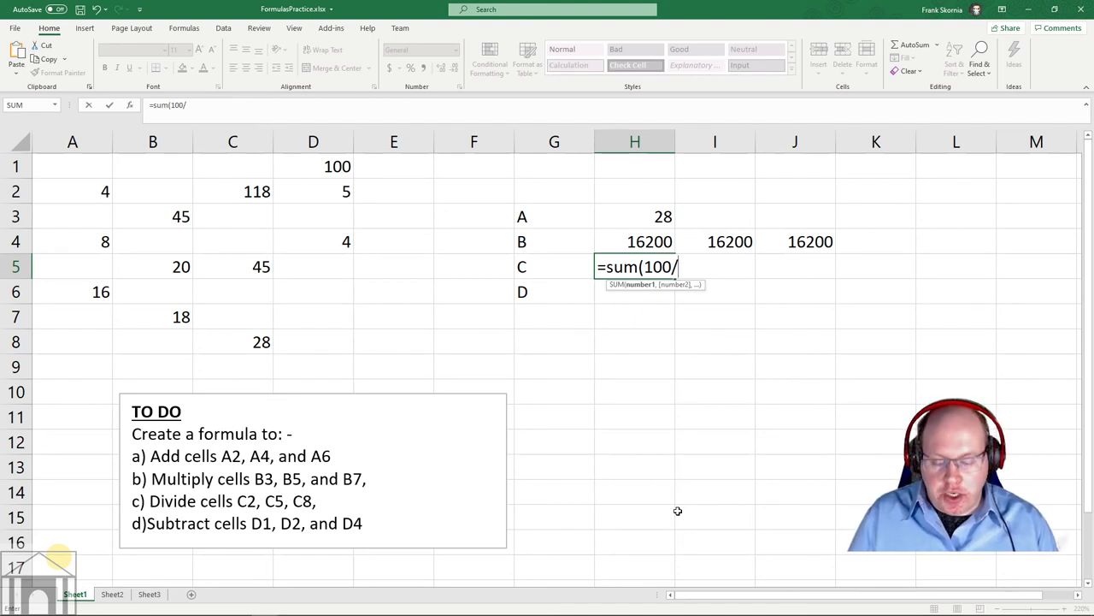
pyautogui.write('5/4')
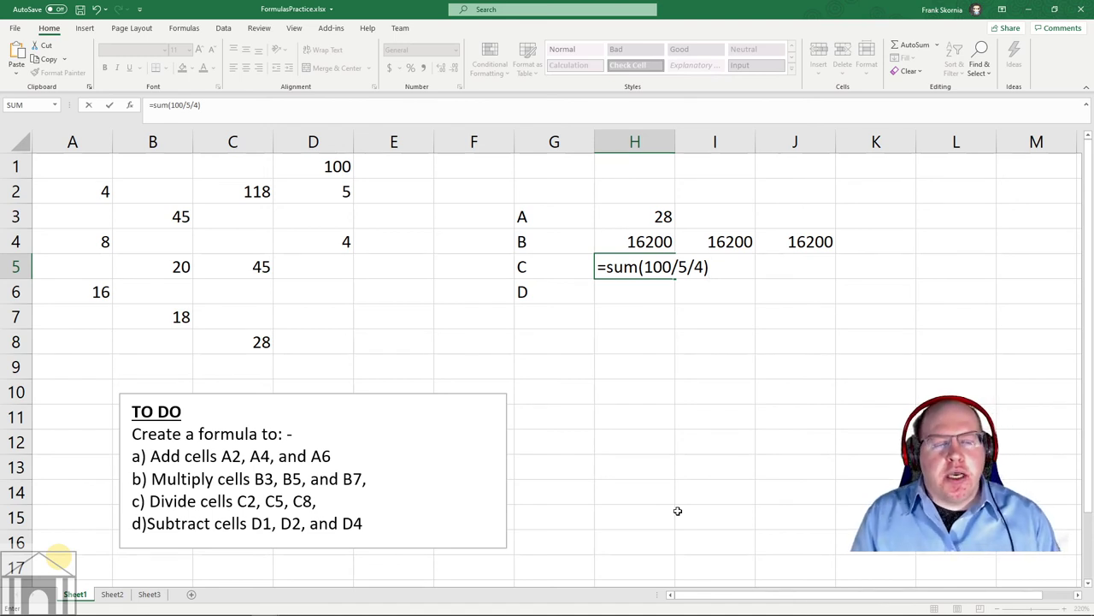
pyautogui.press('Return')
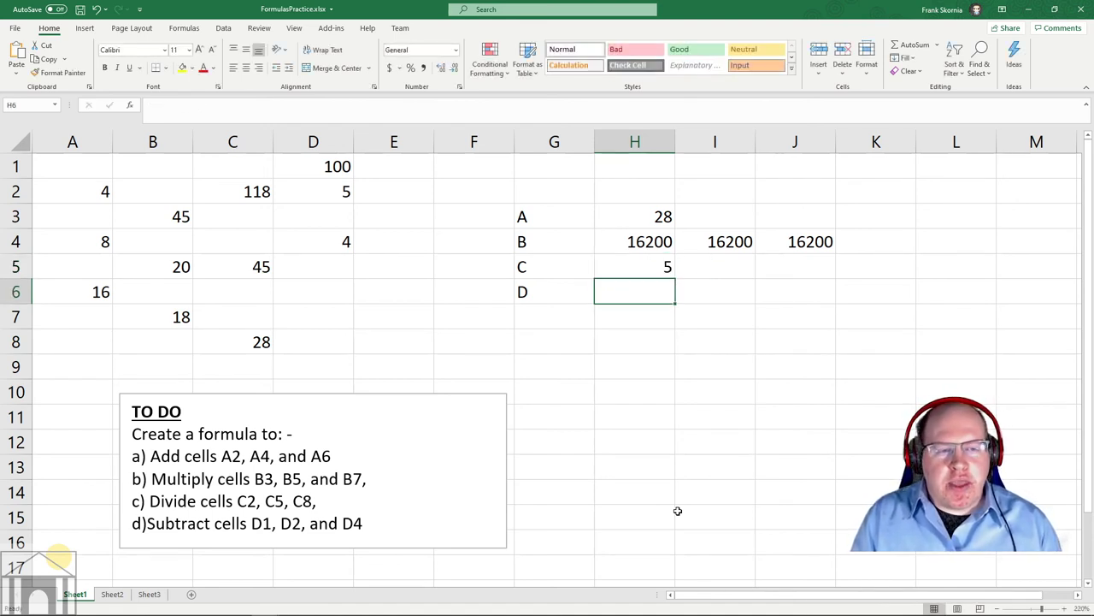
pyautogui.click(646, 268)
# - Leave H5 unchanged and try another division, =SUM(100/1/.25), in H7
pyautogui.doubleClick(624, 259)
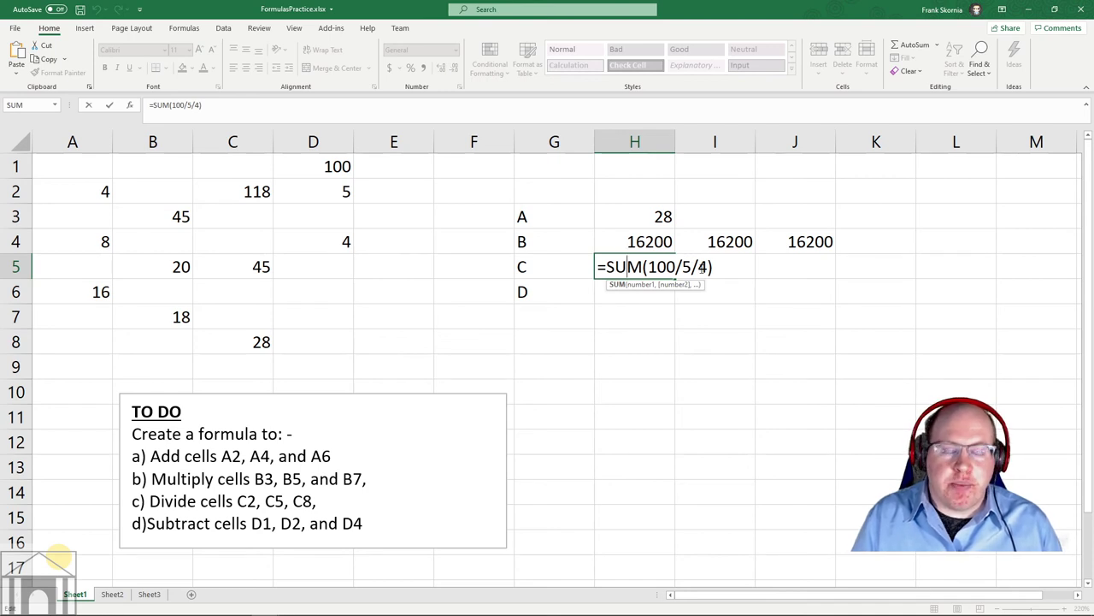
pyautogui.click(718, 306)
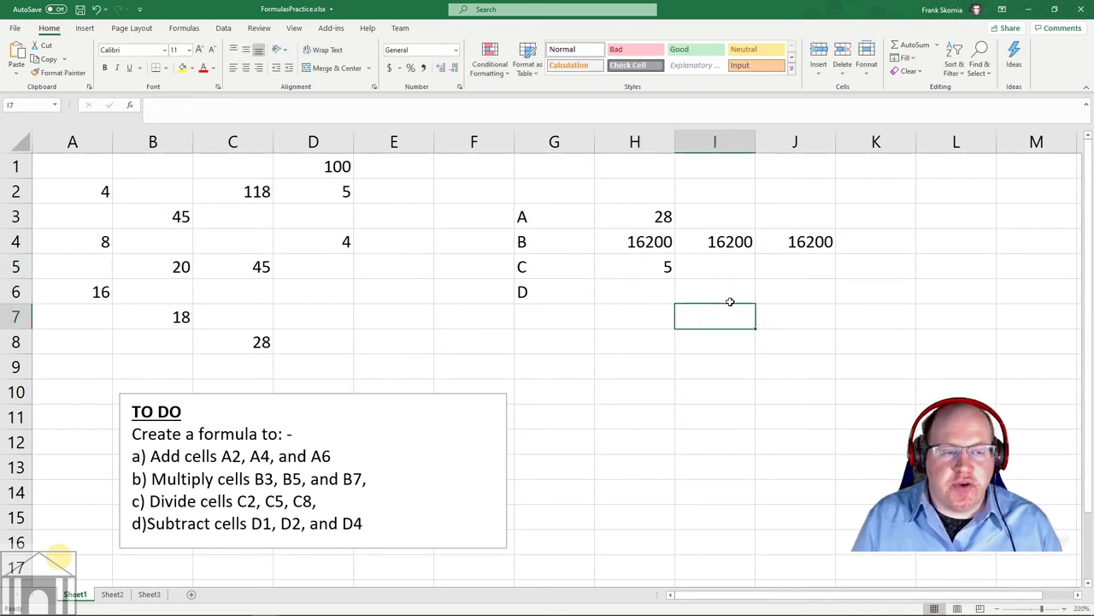
pyautogui.click(651, 317)
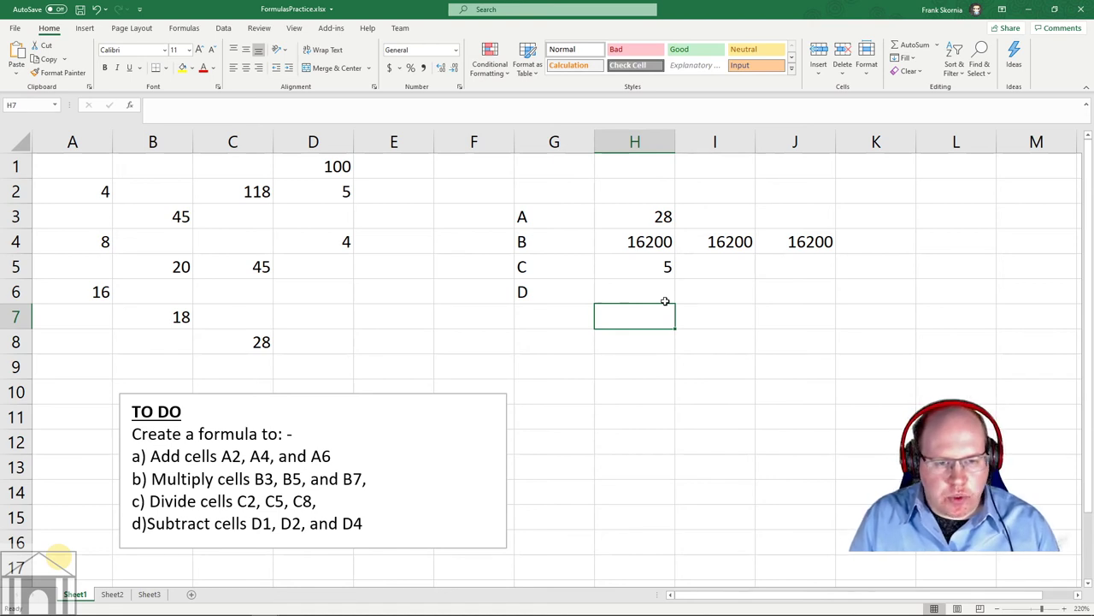
pyautogui.write('100/')
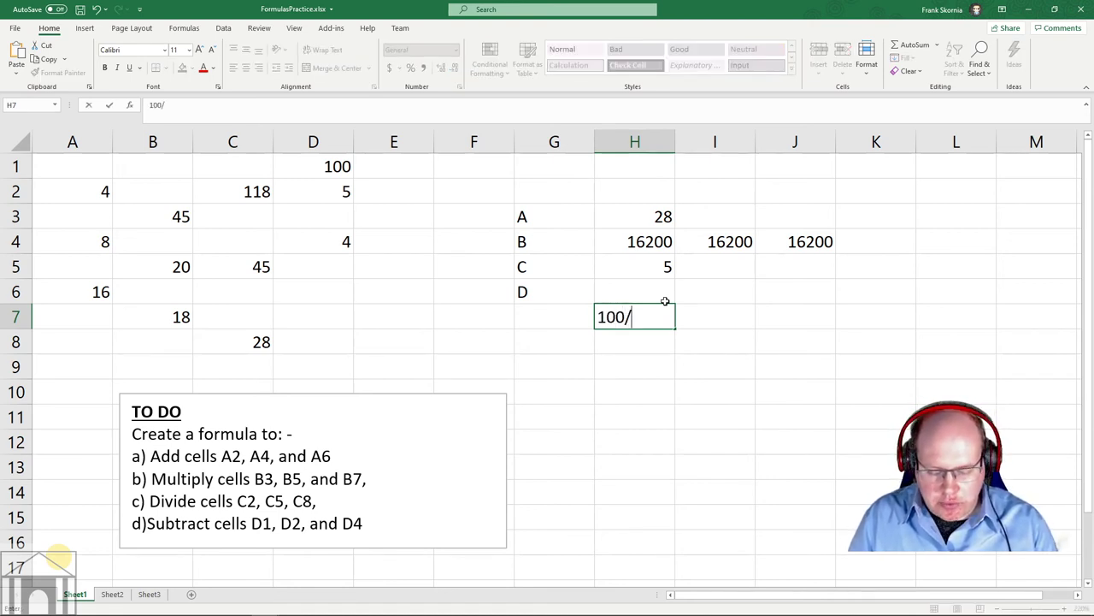
pyautogui.write('1/25')
pyautogui.press('BackSpace')
pyautogui.press('BackSpace')
pyautogui.press('BackSpace')
pyautogui.press('BackSpace')
pyautogui.press('BackSpace')
pyautogui.press('BackSpace')
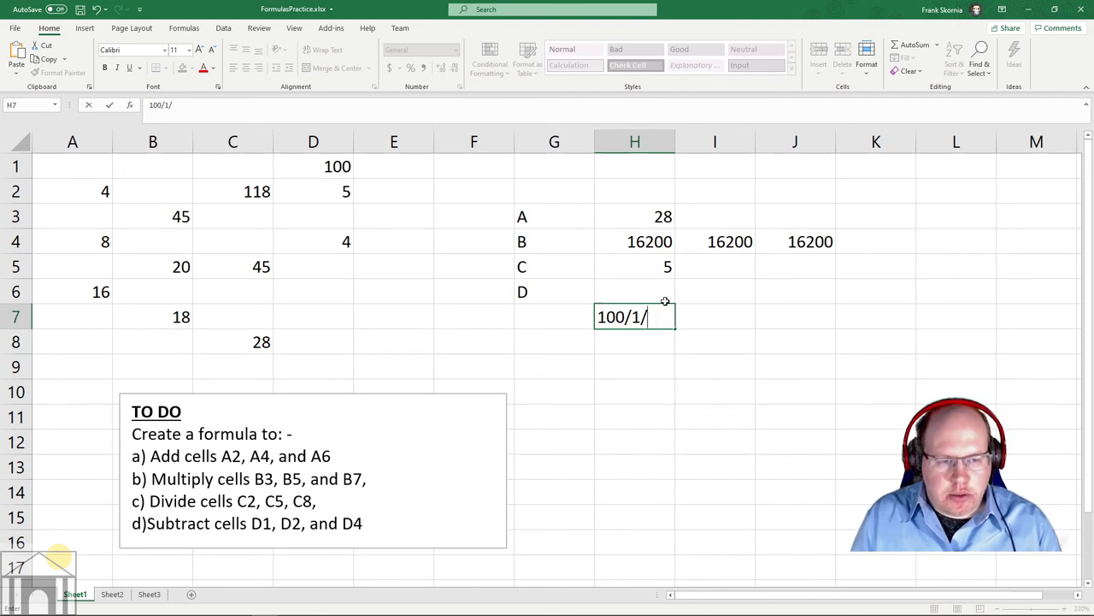
pyautogui.press('BackSpace')
pyautogui.press('BackSpace')
pyautogui.write('=s')
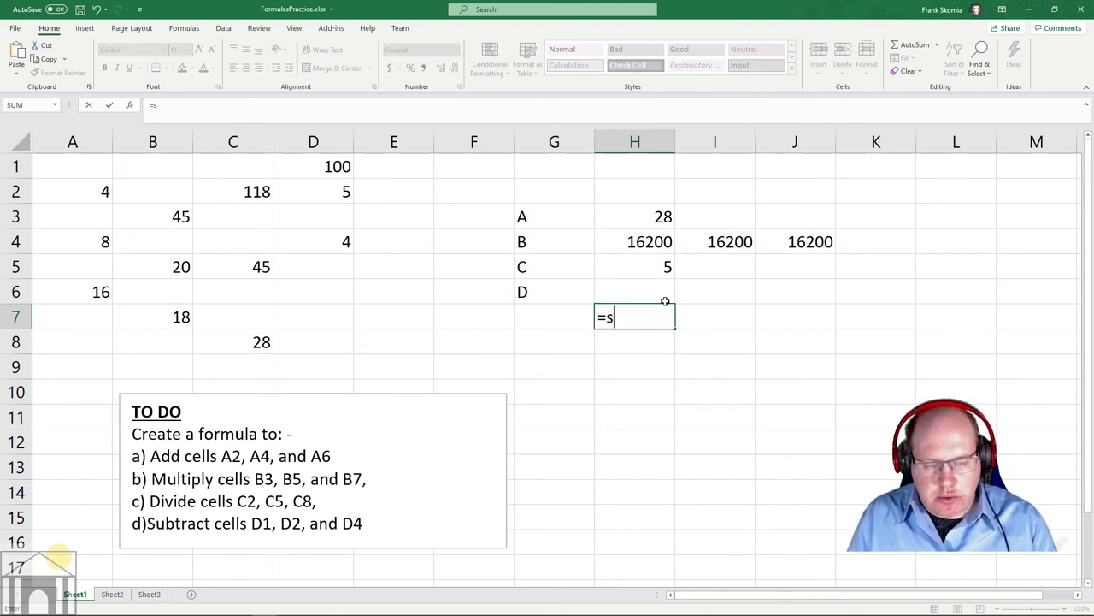
pyautogui.write('um(')
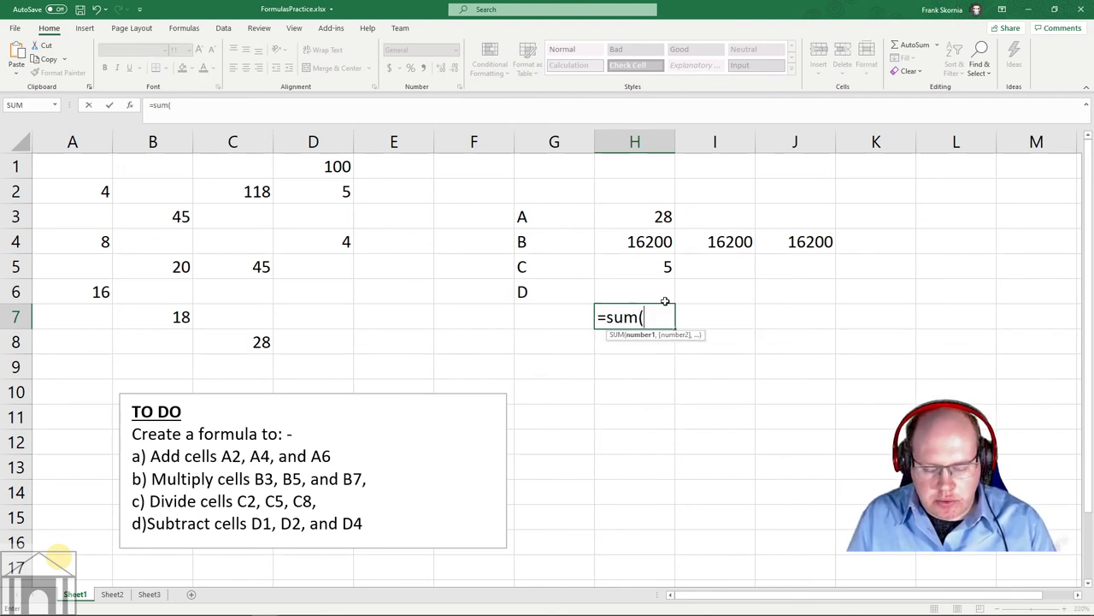
pyautogui.write('100/1/')
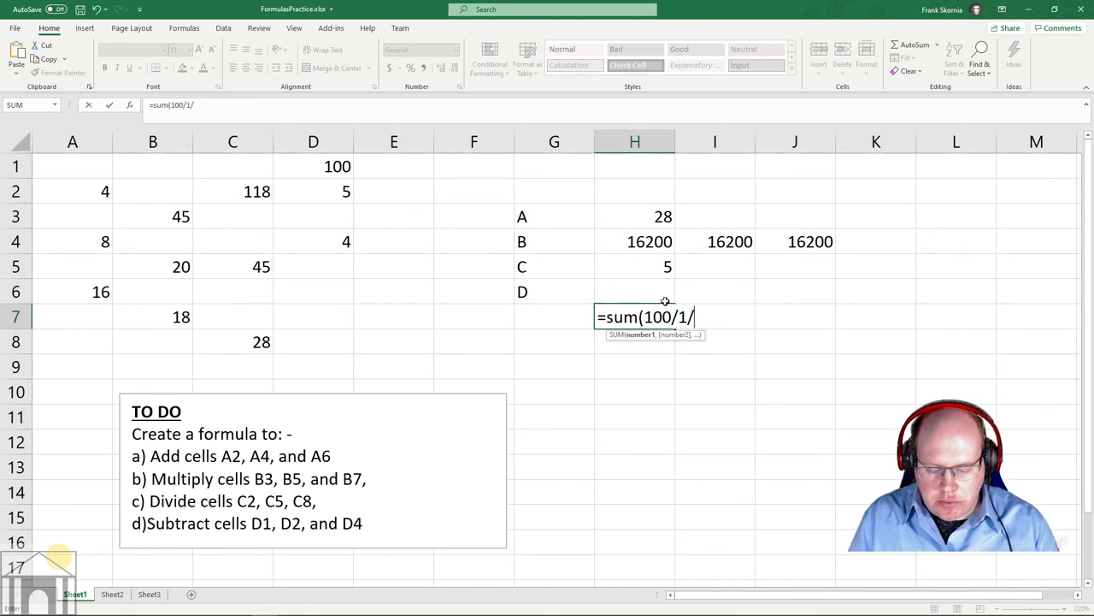
pyautogui.press('BackSpace')
pyautogui.write('.25')
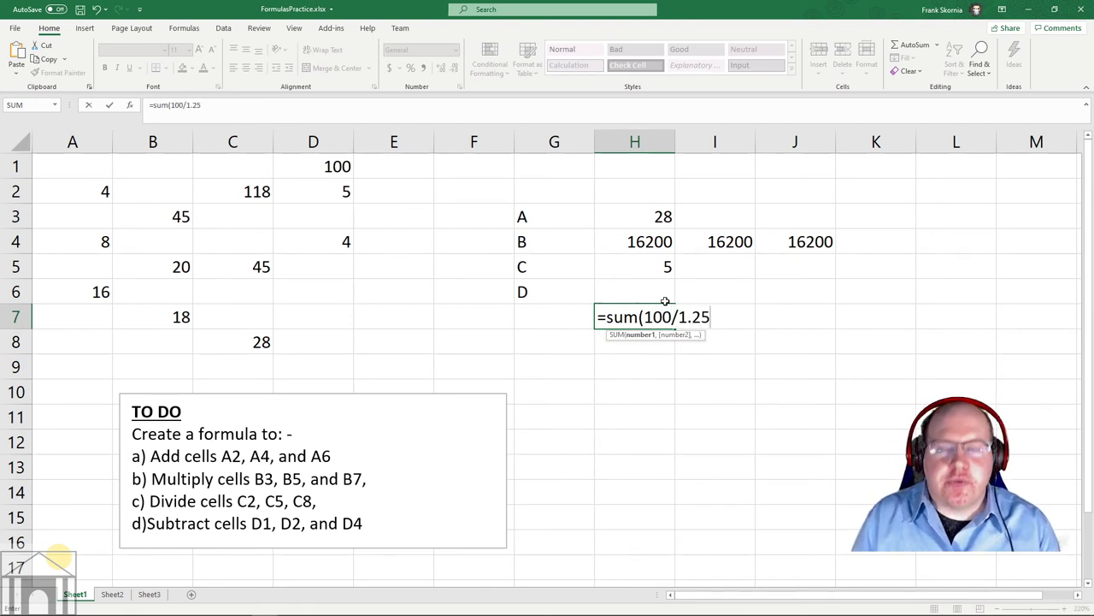
pyautogui.write(')')
pyautogui.press('Return')
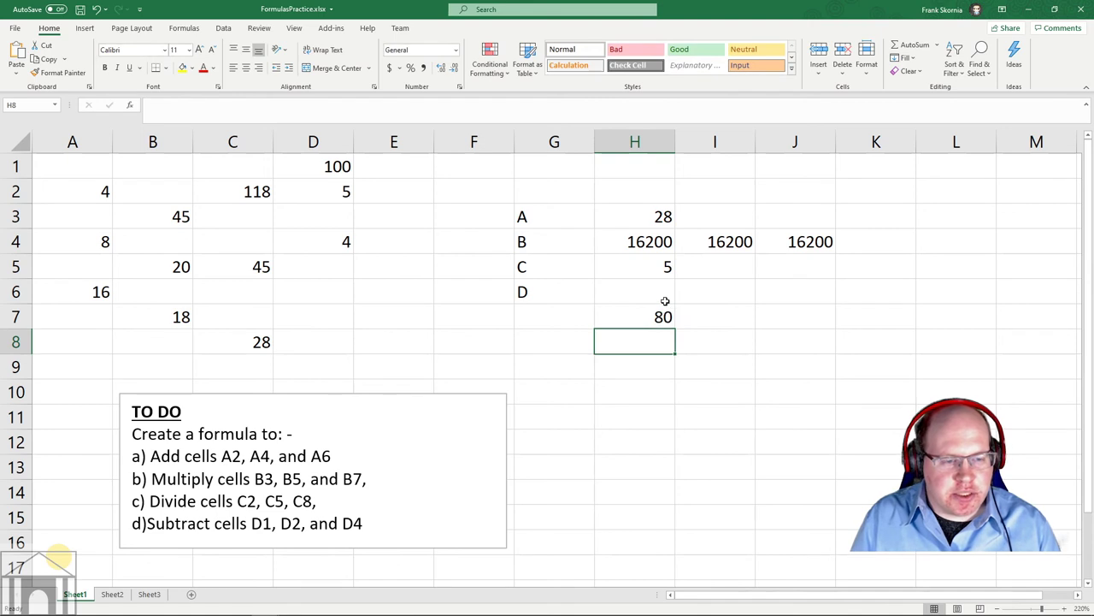
# - Delete the resulting 80 from H7 and reselect H5
pyautogui.click(645, 318)
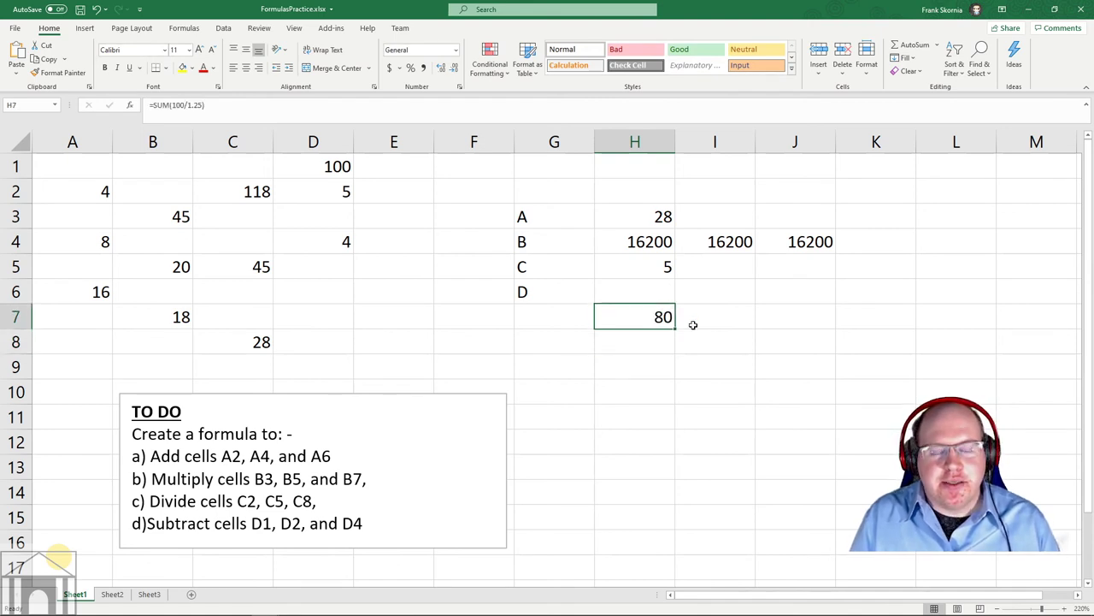
pyautogui.press('Delete')
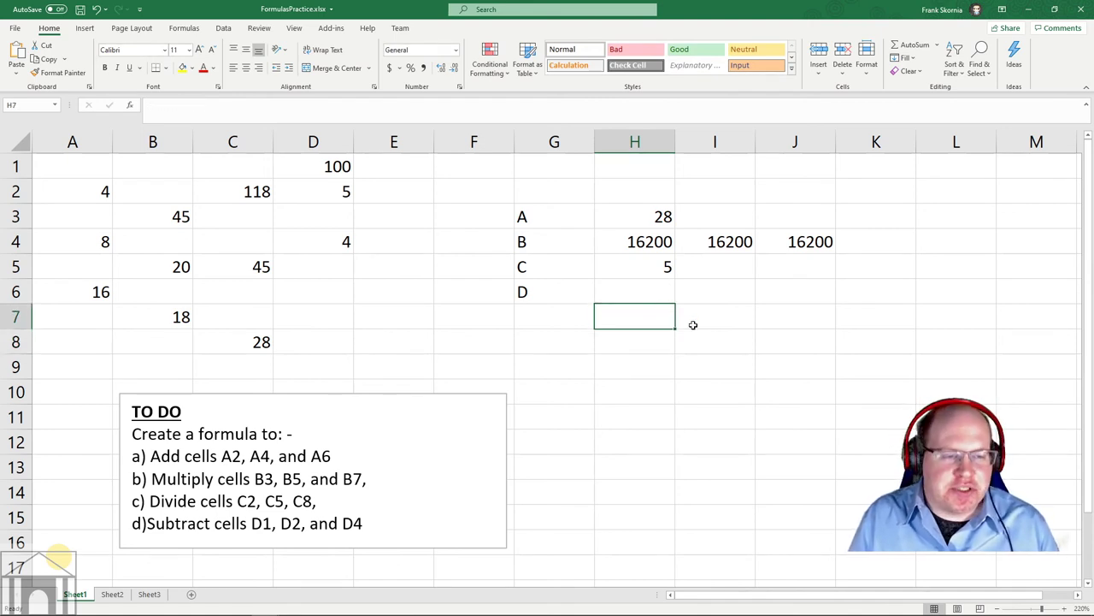
pyautogui.click(650, 270)
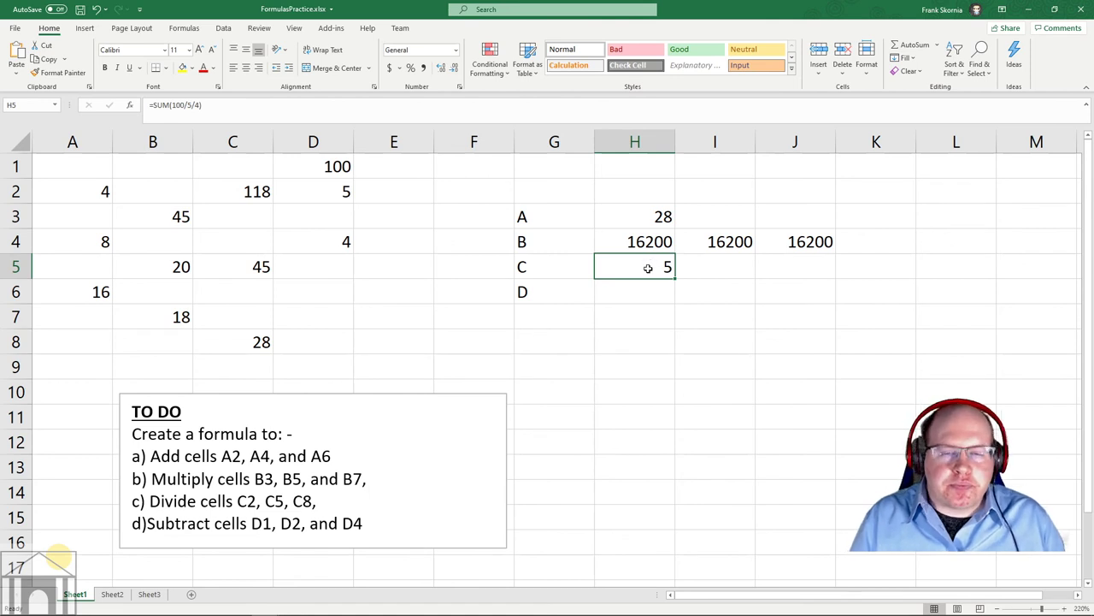
# - Rewrite H5 as =SUM(D1/D2/D4) and accept Excel's suggested correction, still giving 5
pyautogui.doubleClick(651, 266)
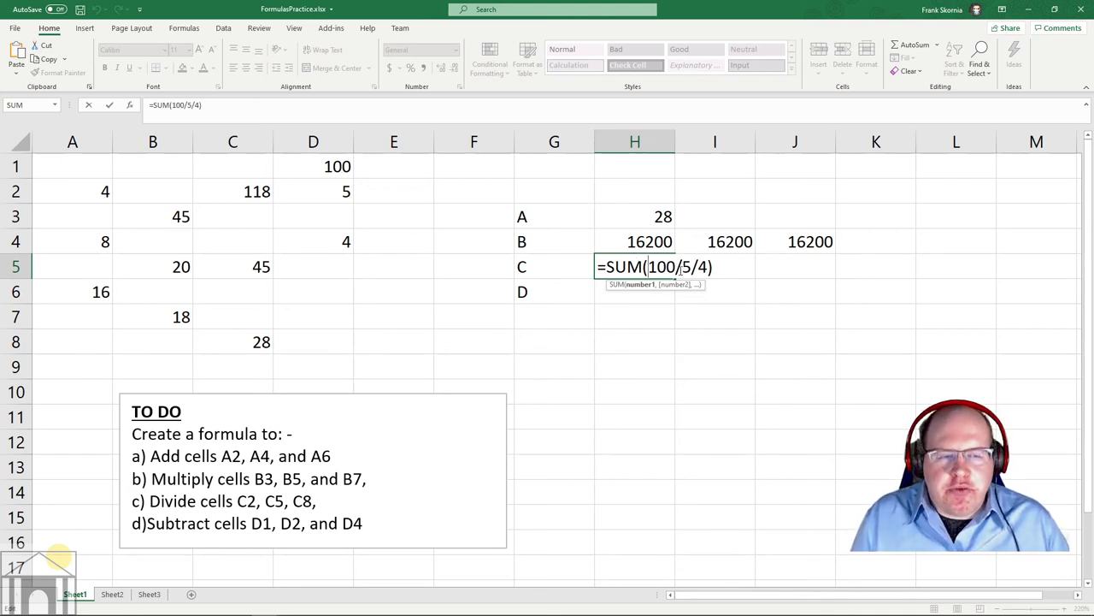
pyautogui.press('Right')
pyautogui.press('Right')
pyautogui.press('Right')
pyautogui.press('Right')
pyautogui.press('Right')
pyautogui.press('Right')
pyautogui.press('Right')
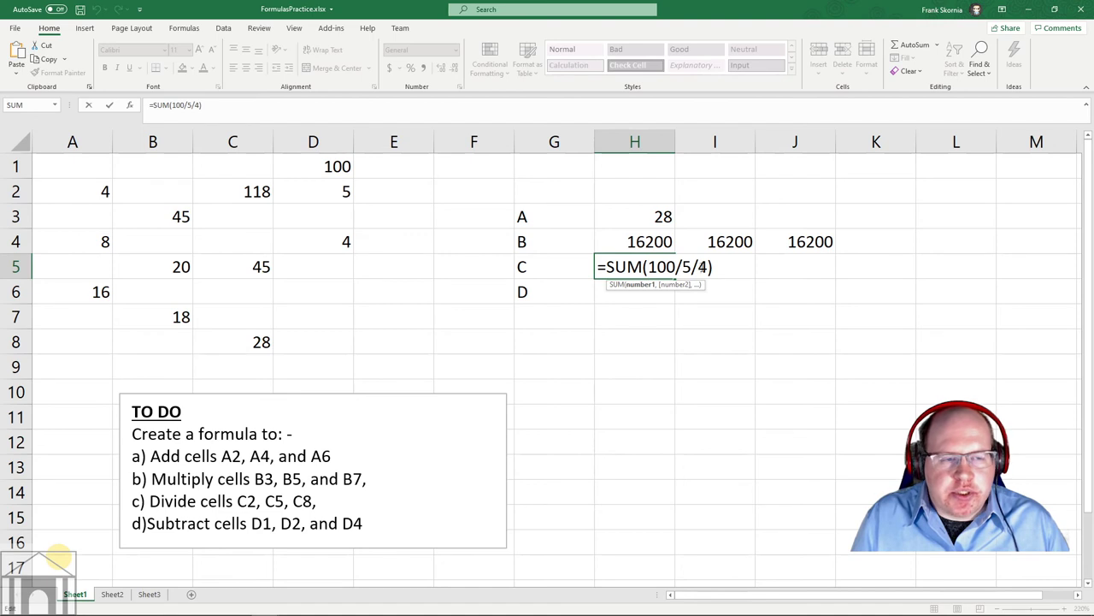
pyautogui.press('BackSpace')
pyautogui.press('BackSpace')
pyautogui.press('BackSpace')
pyautogui.press('BackSpace')
pyautogui.press('BackSpace')
pyautogui.press('BackSpace')
pyautogui.press('BackSpace')
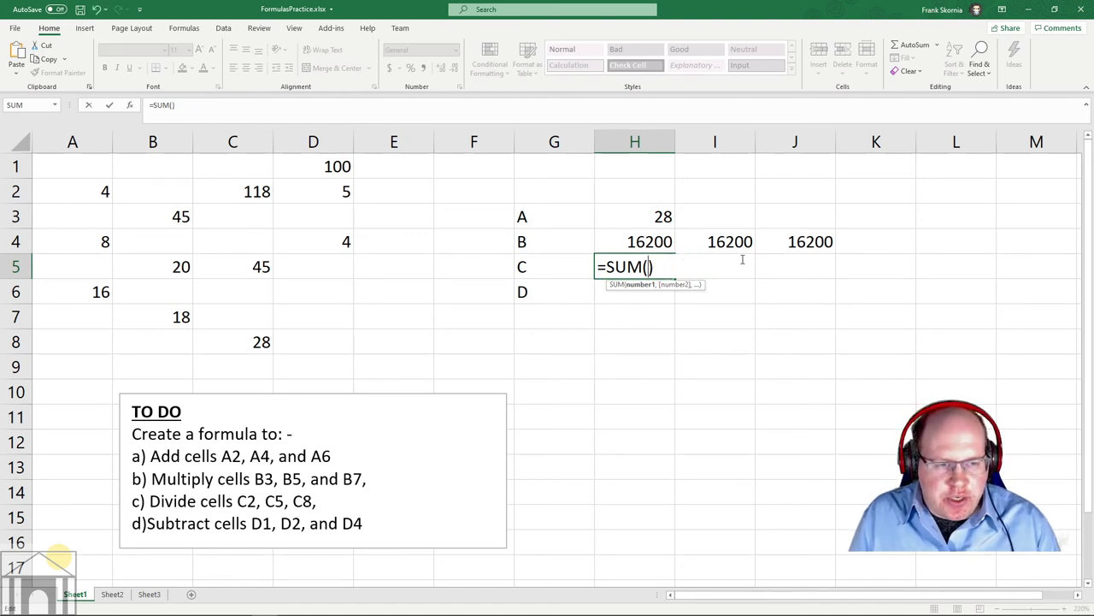
pyautogui.click(338, 166)
pyautogui.write('/')
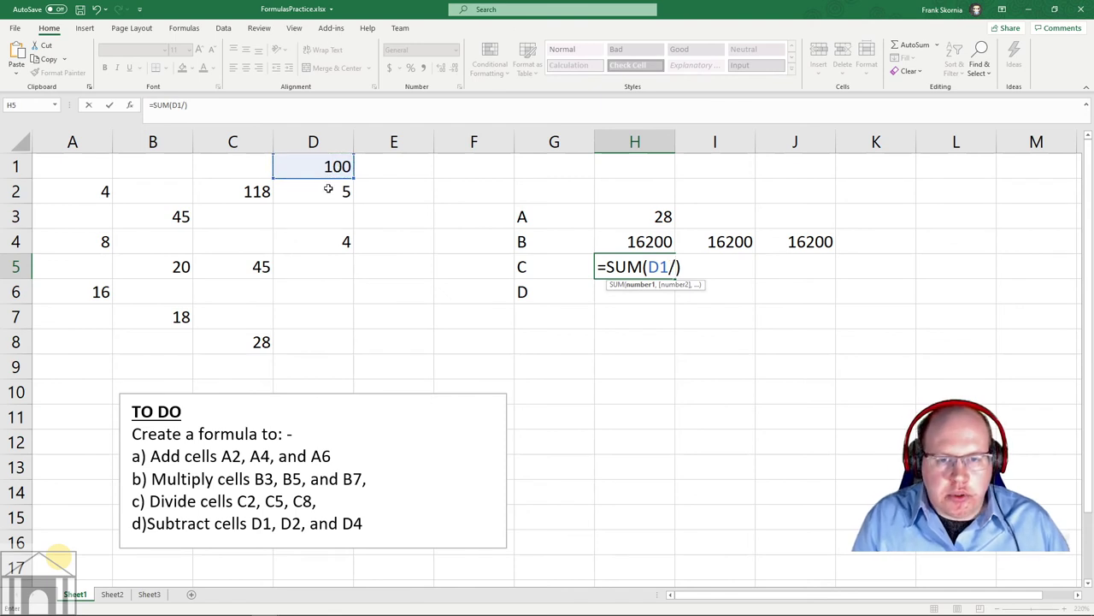
pyautogui.click(329, 192)
pyautogui.write('/')
pyautogui.click(342, 242)
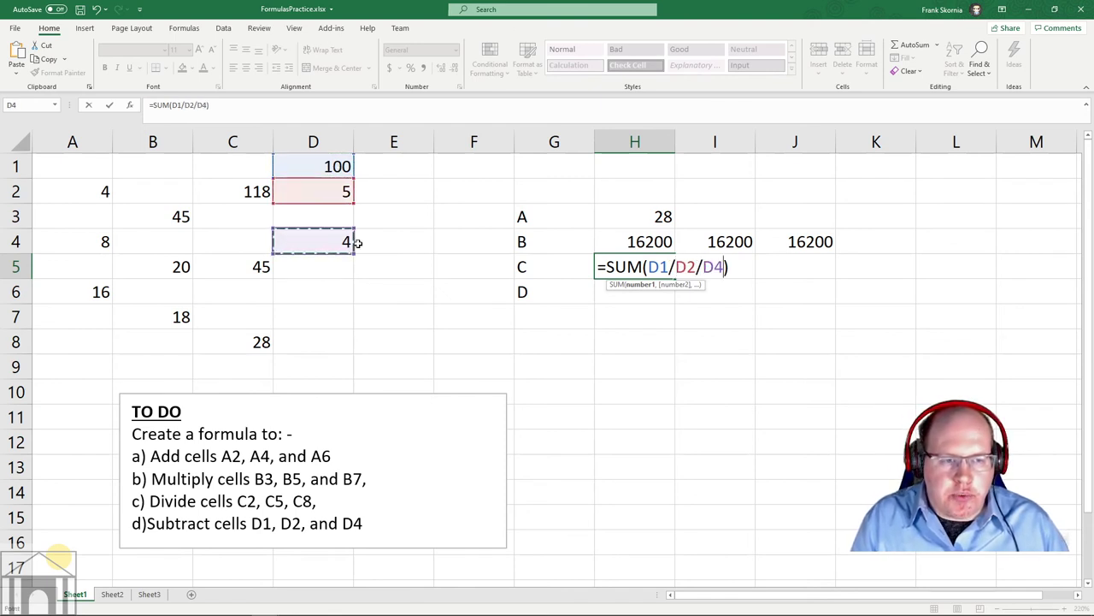
pyautogui.write(')')
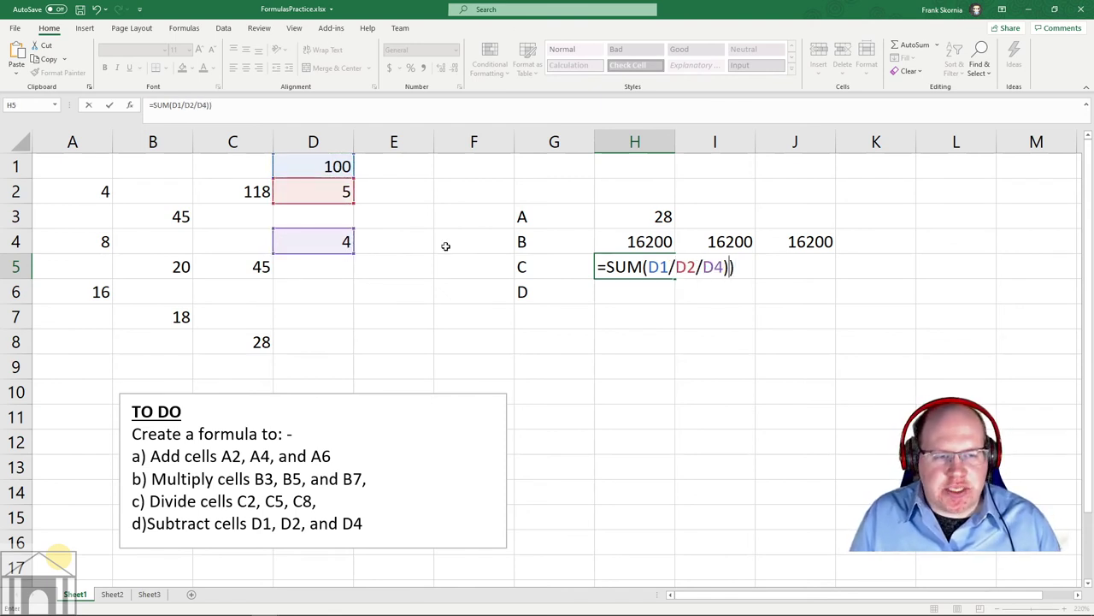
pyautogui.press('Return')
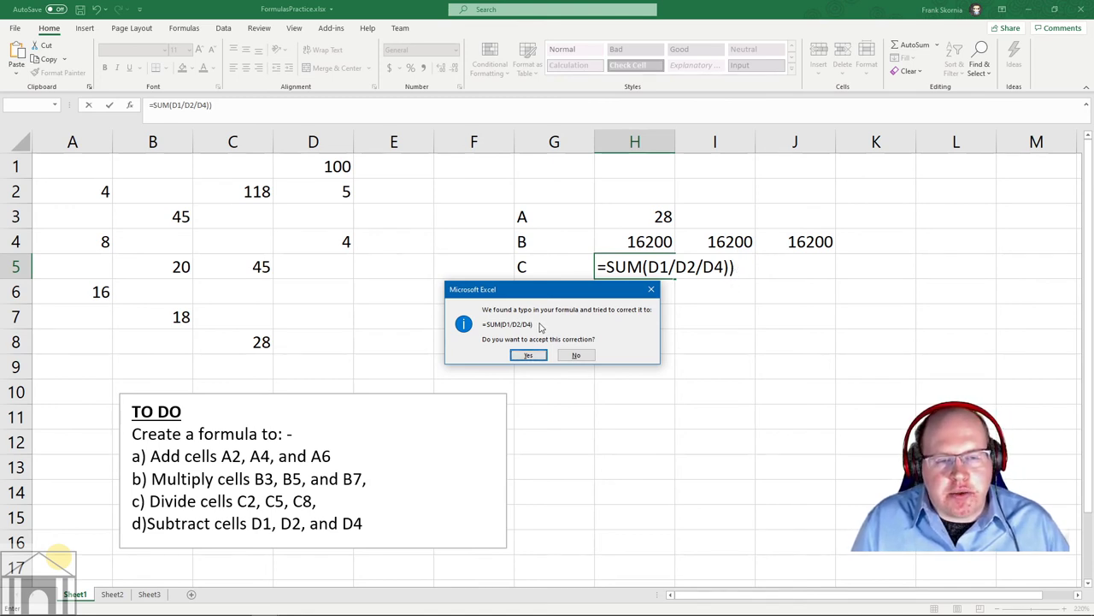
pyautogui.click(528, 355)
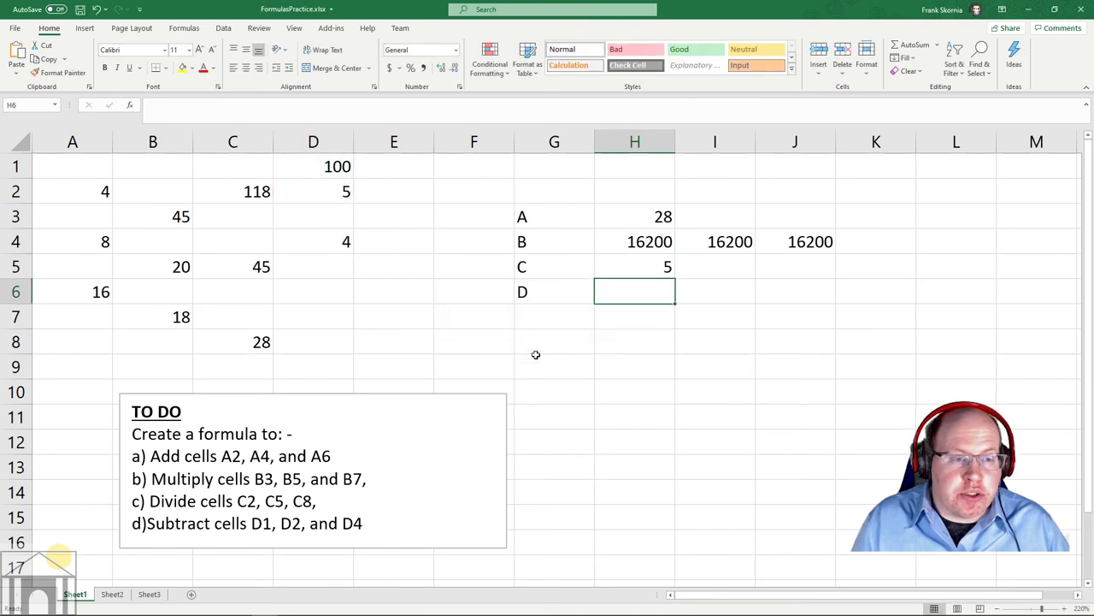
pyautogui.click(654, 264)
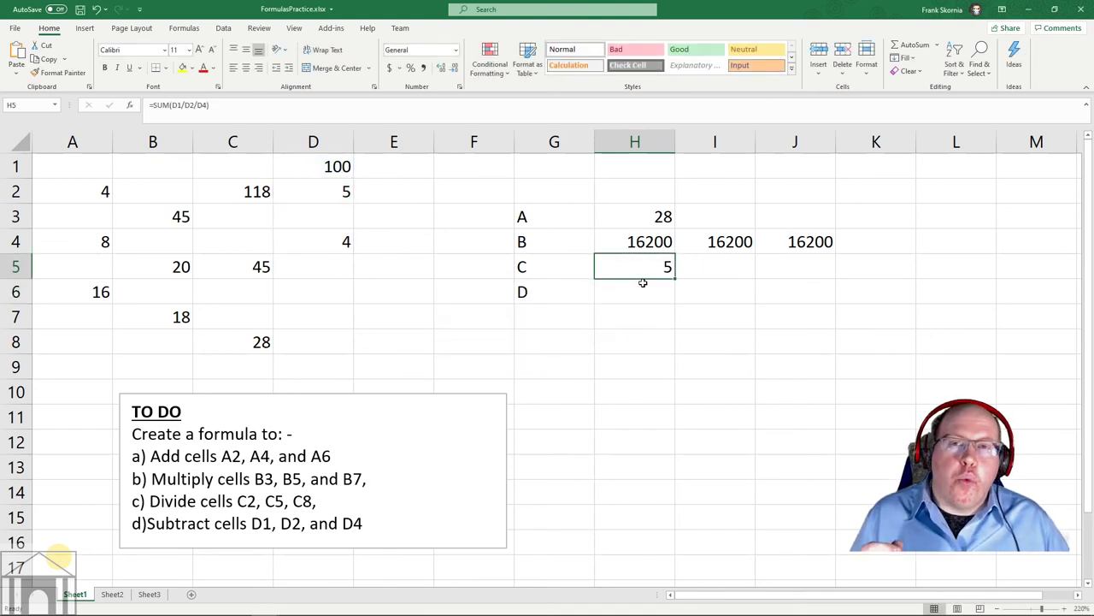
pyautogui.moveTo(643, 282); pyautogui.dragTo(324, 170)
pyautogui.click(325, 169)
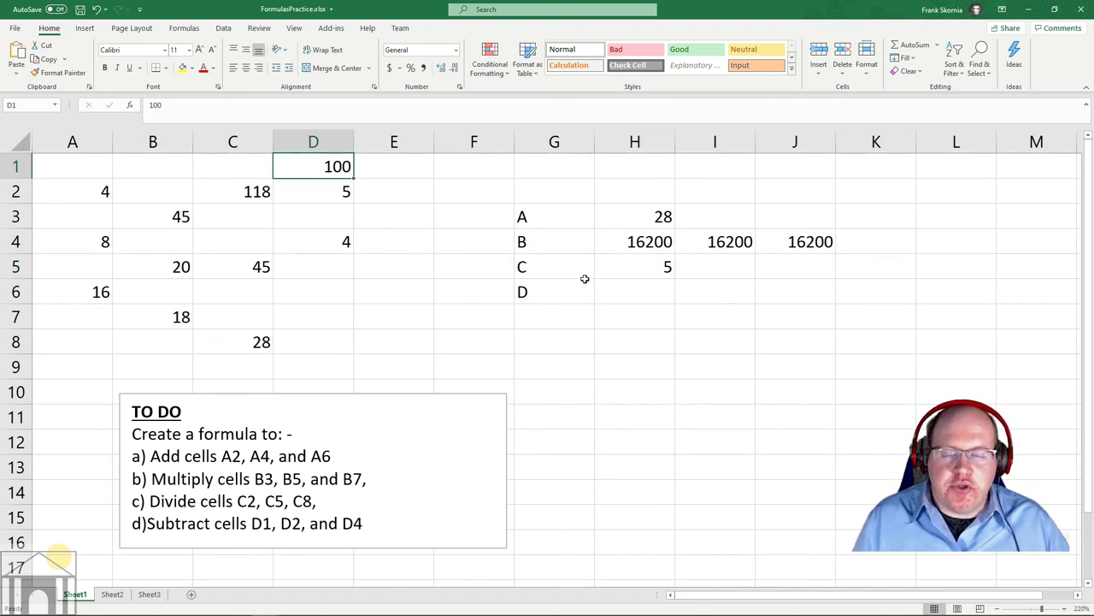
pyautogui.click(339, 201)
pyautogui.doubleClick(652, 271)
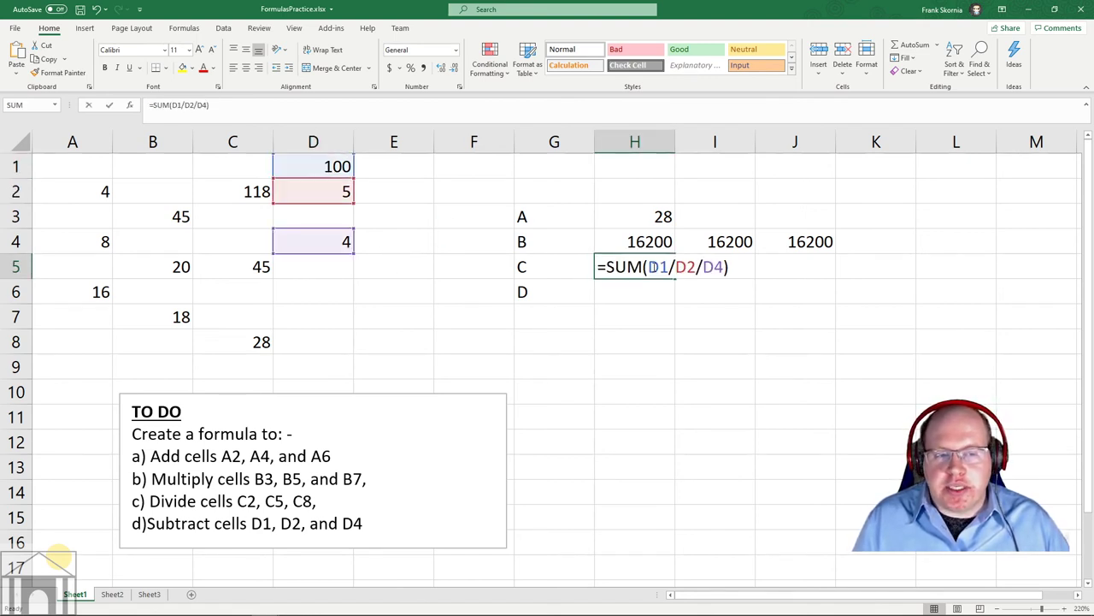
pyautogui.click(631, 321)
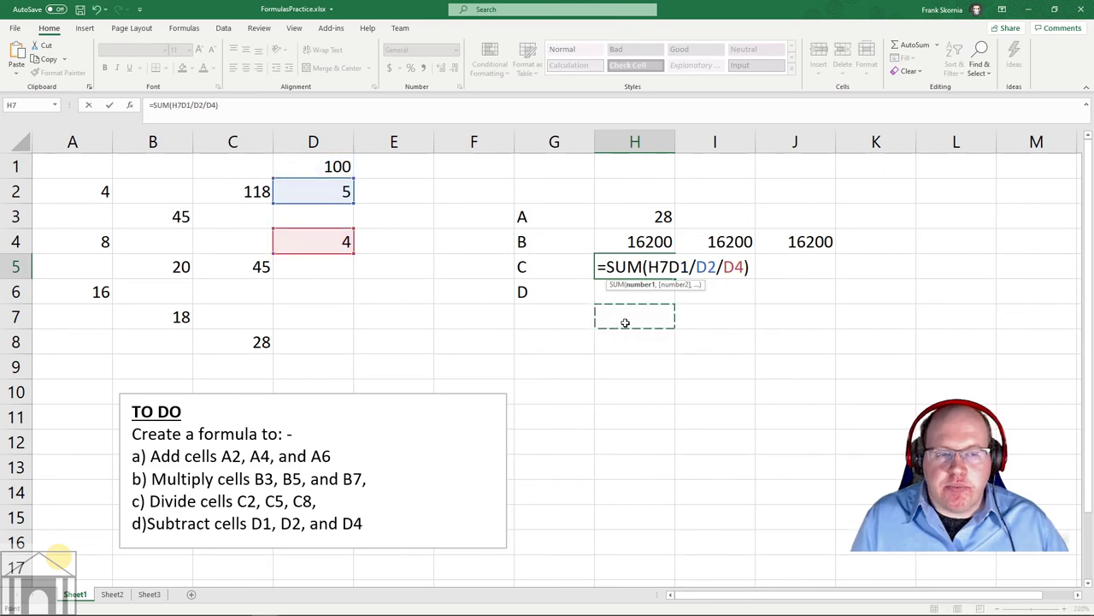
pyautogui.press('Escape')
pyautogui.click(326, 170)
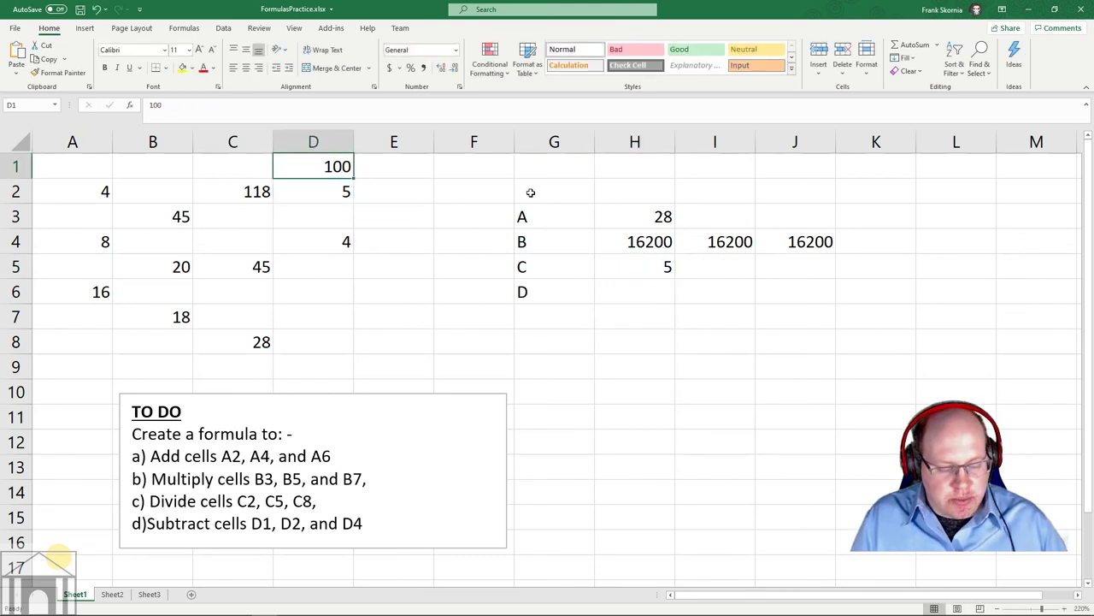
pyautogui.write('120')
pyautogui.press('Return')
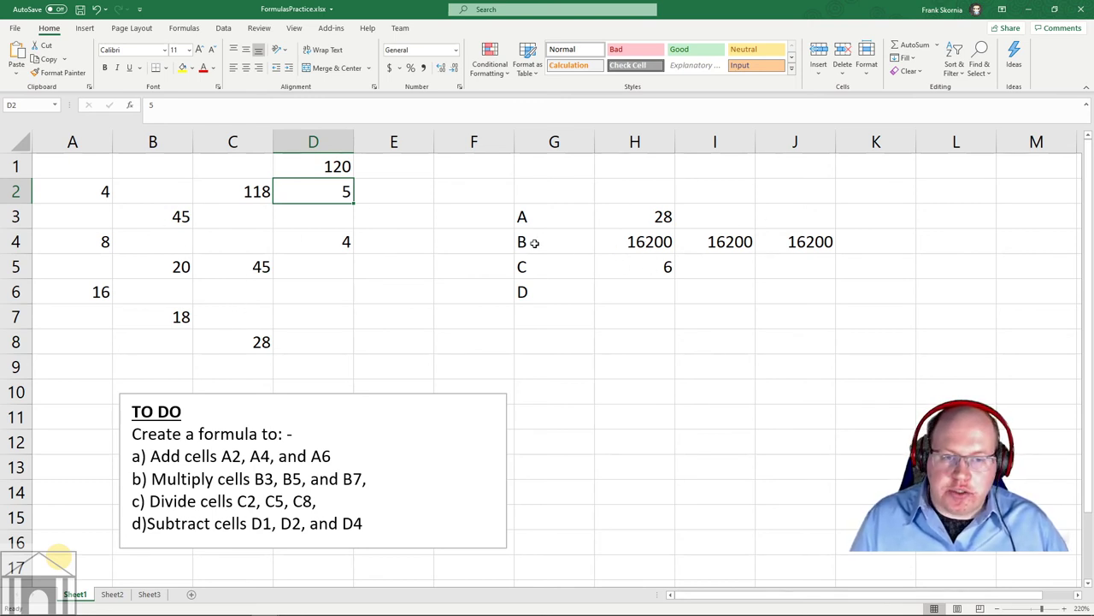
pyautogui.click(339, 169)
pyautogui.press('BackSpace')
pyautogui.write('100')
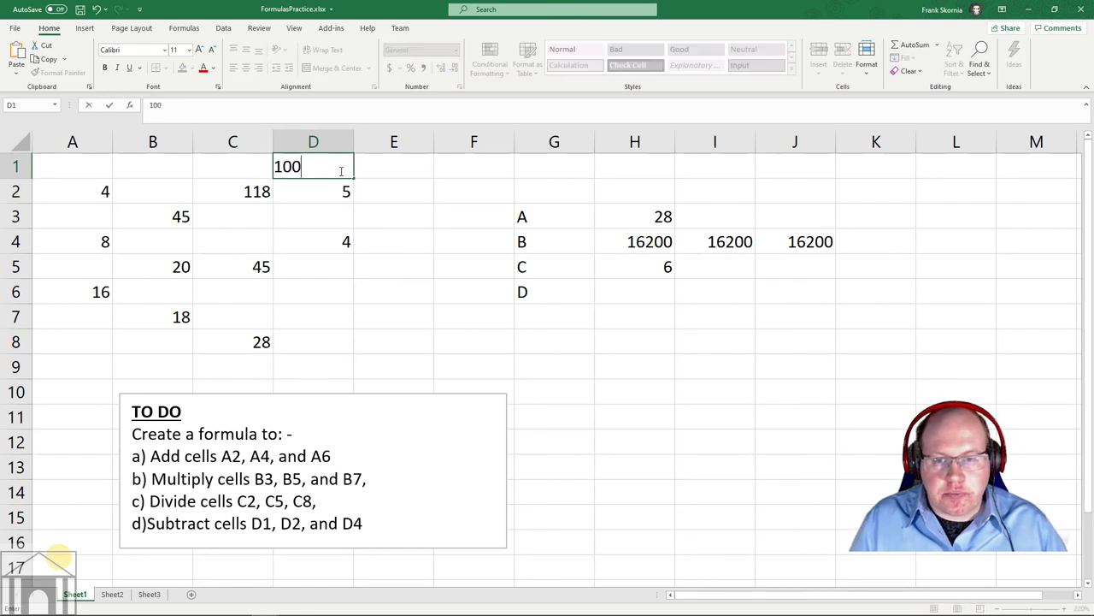
pyautogui.press('Return')
# - Delete the D1/D2/D4 references from H5's formula and start it with C2
pyautogui.click(634, 260)
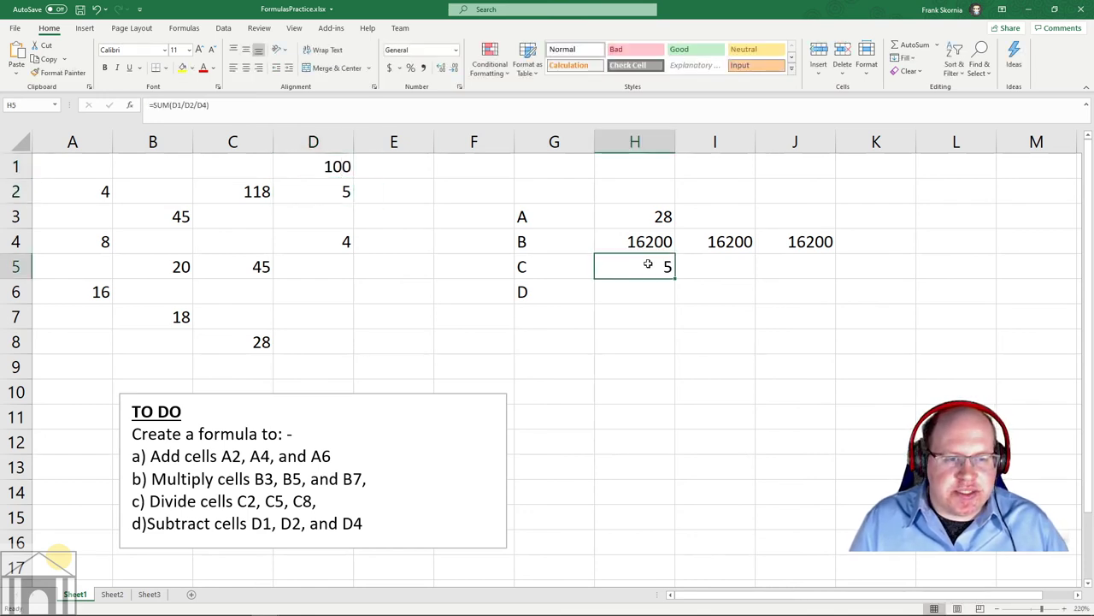
pyautogui.doubleClick(643, 268)
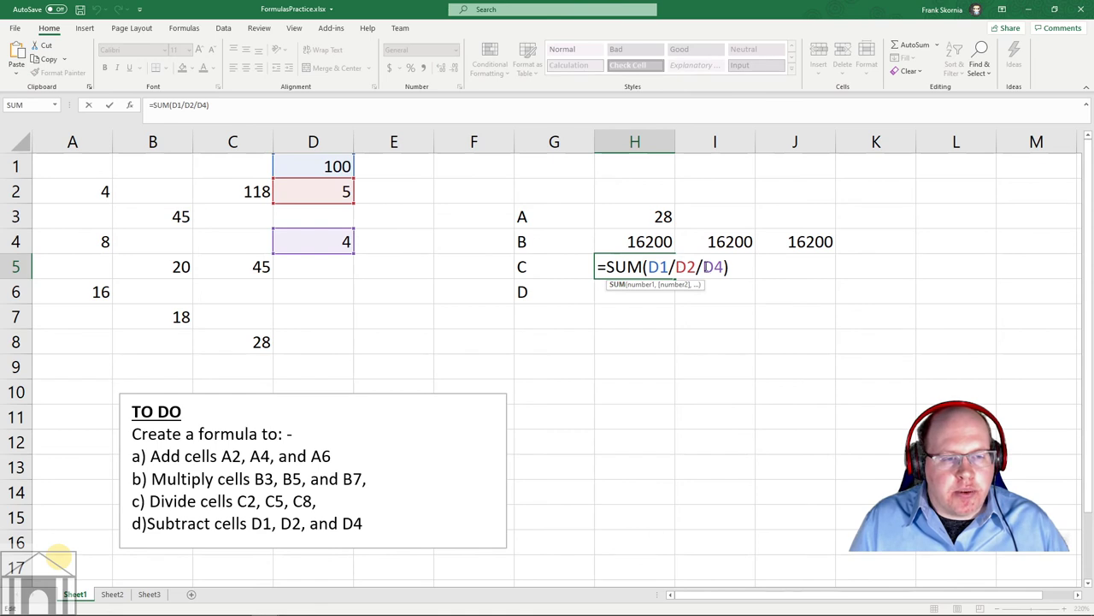
pyautogui.moveTo(723, 266); pyautogui.dragTo(650, 267)
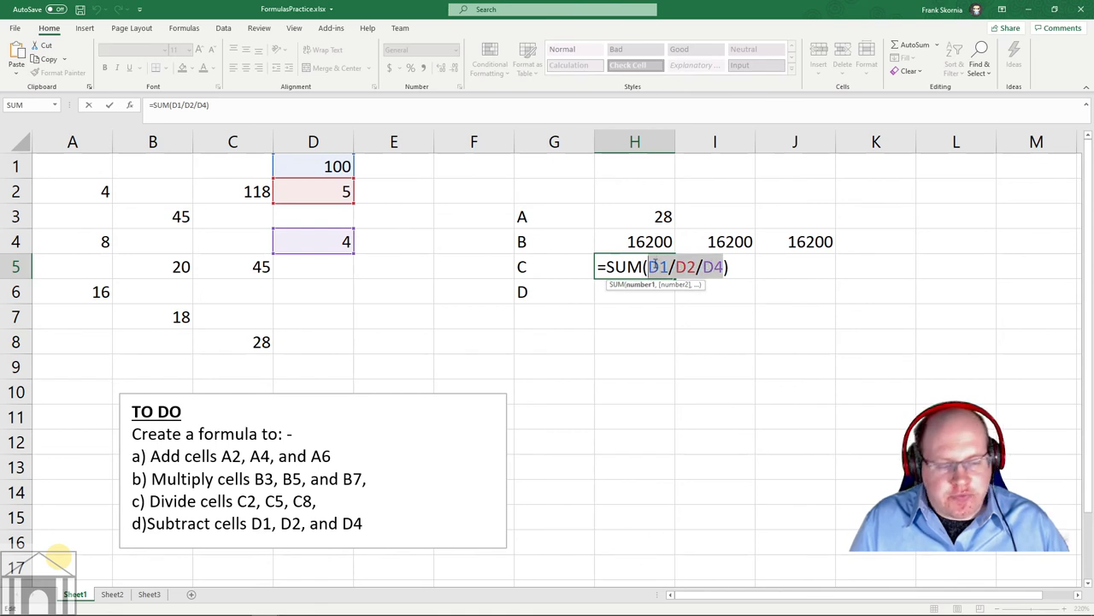
pyautogui.press('BackSpace')
pyautogui.click(245, 191)
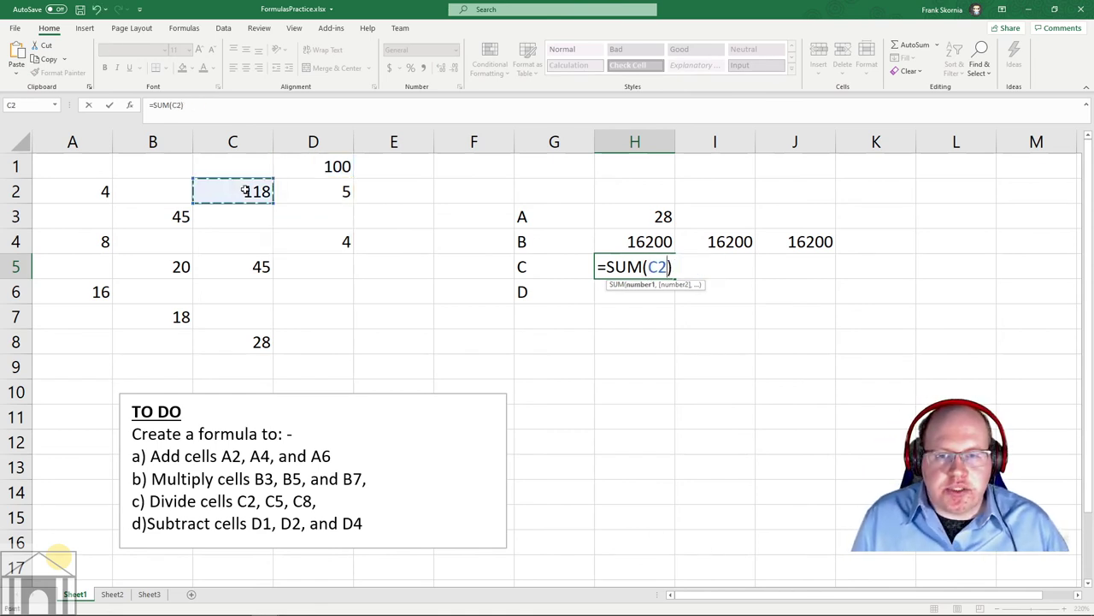
pyautogui.keyDown('ctrl'); pyautogui.click(256, 265); pyautogui.keyUp('ctrl')
pyautogui.keyDown('ctrl'); pyautogui.click(260, 345); pyautogui.keyUp('ctrl')
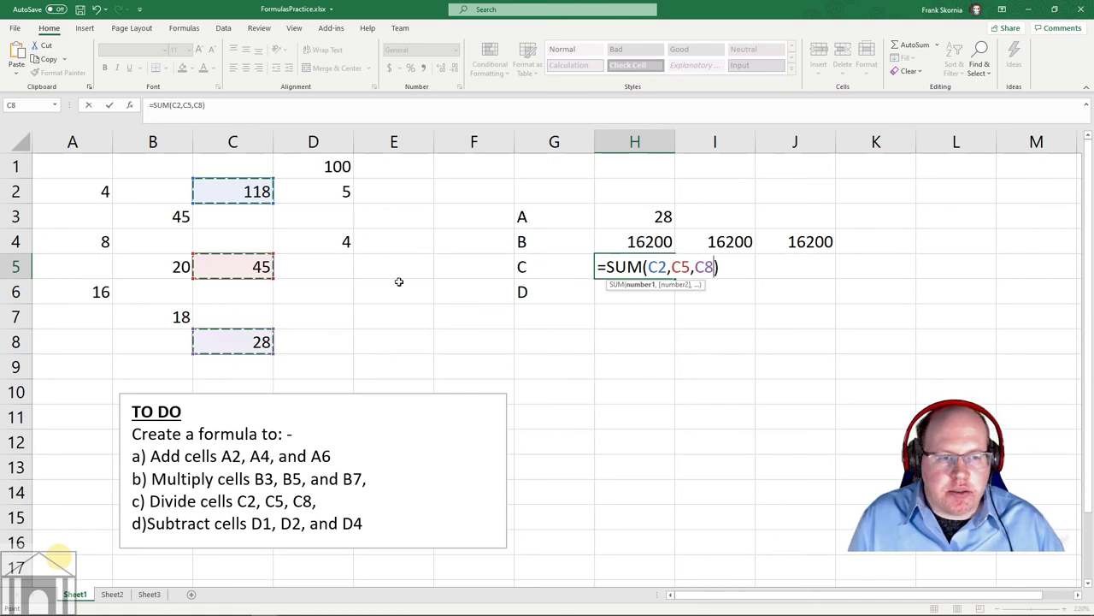
pyautogui.press('BackSpace')
pyautogui.press('BackSpace')
pyautogui.press('BackSpace')
pyautogui.press('BackSpace')
pyautogui.press('BackSpace')
pyautogui.press('BackSpace')
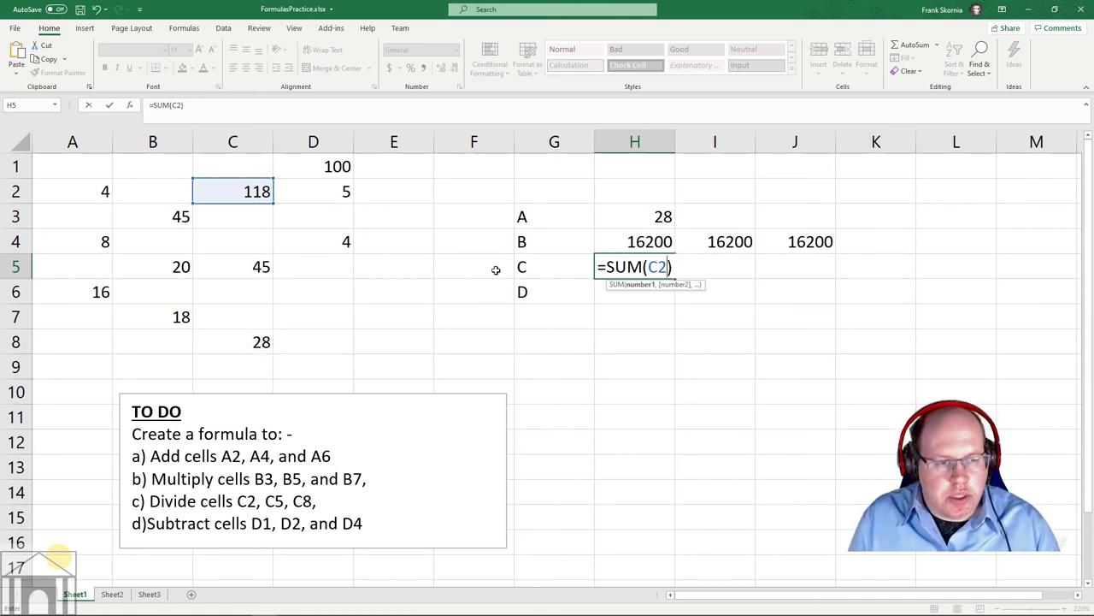
# - Finish H5 as C2/C5/C8 and accept the suggested correction, giving 0.093651
pyautogui.write('/')
pyautogui.click(247, 267)
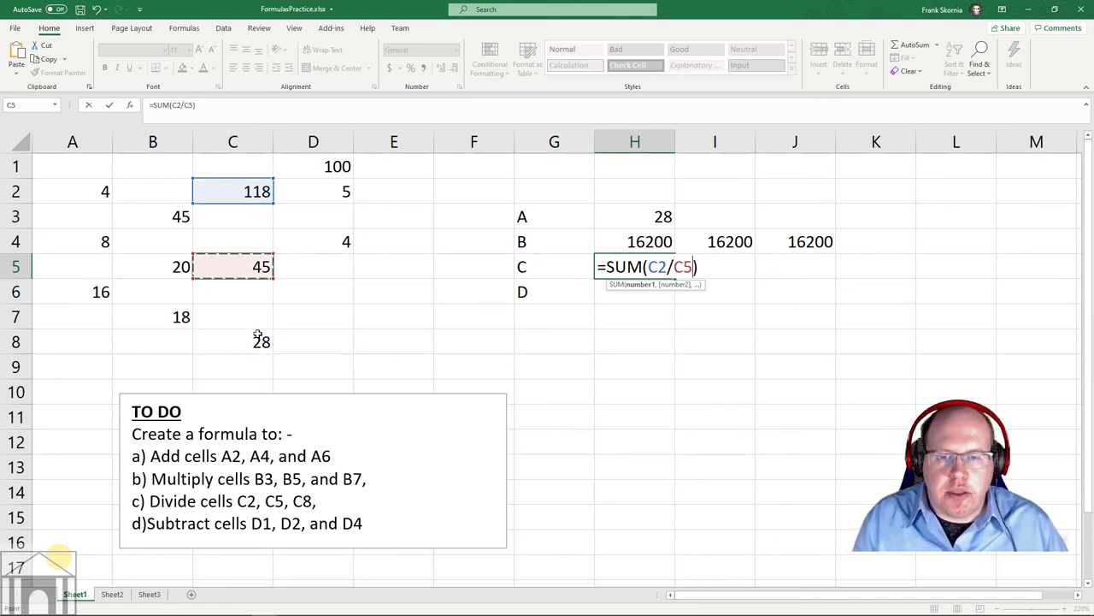
pyautogui.click(260, 341)
pyautogui.click(259, 266)
pyautogui.write('/')
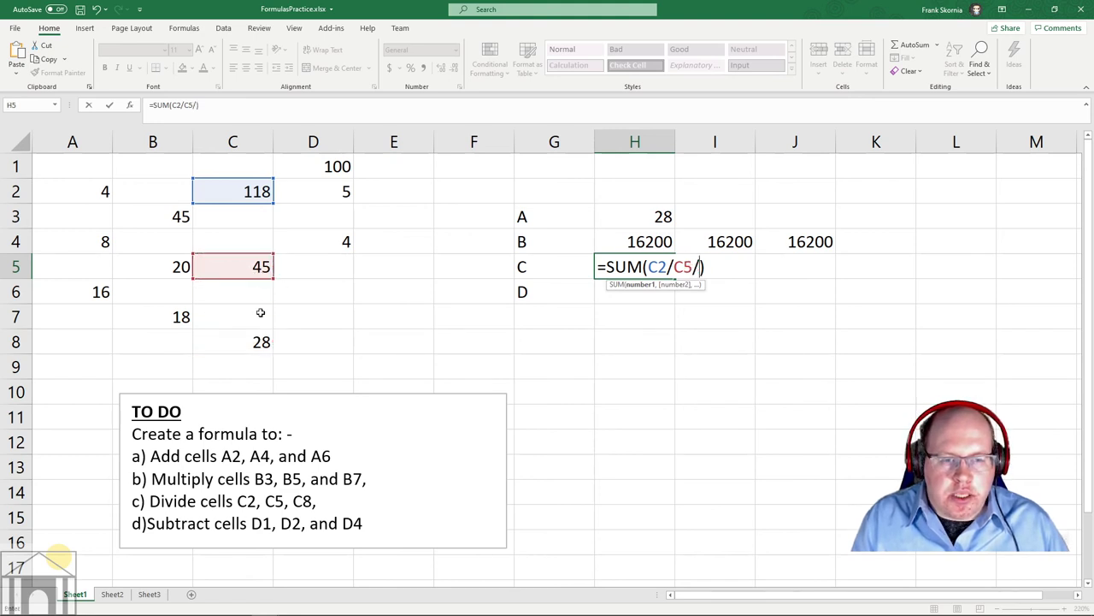
pyautogui.click(257, 342)
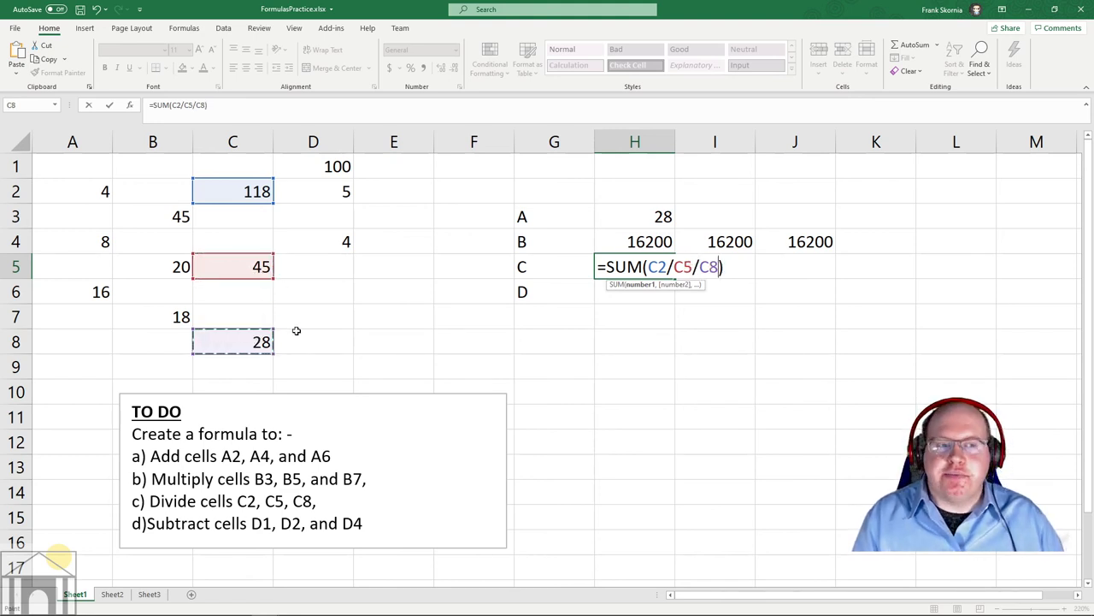
pyautogui.write(')')
pyautogui.press('Return')
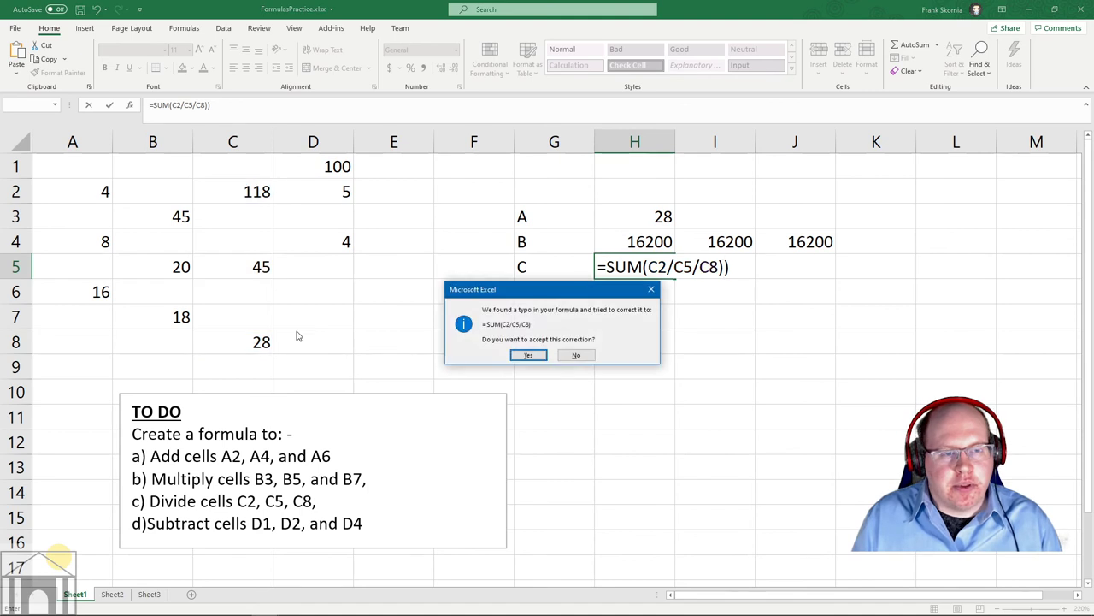
pyautogui.click(529, 354)
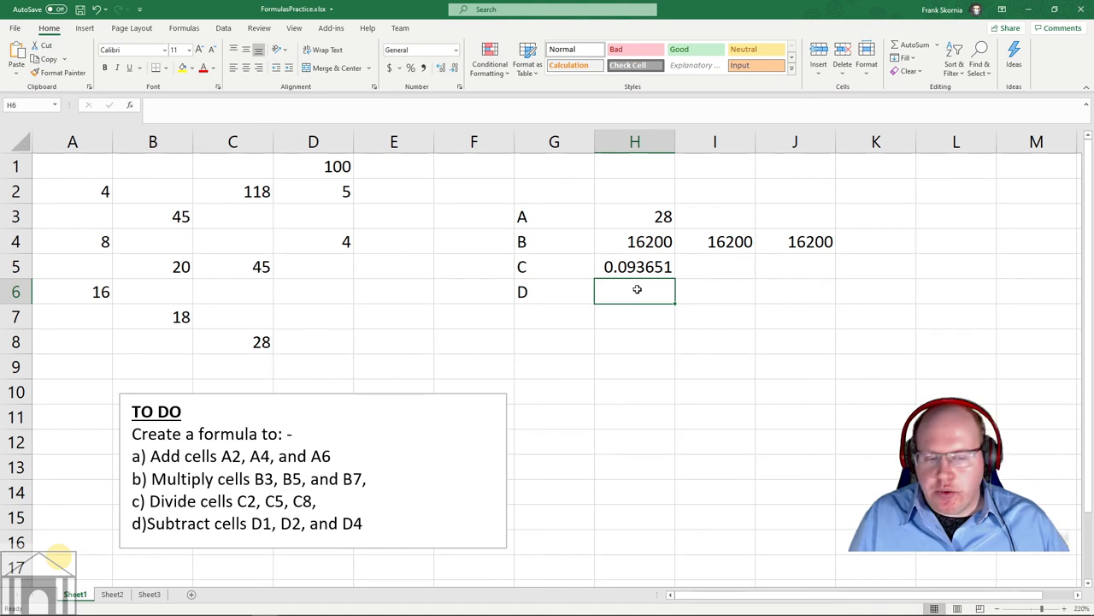
# - Enter =sum(D1-D2-D4) in H6 for task D, returning 91
pyautogui.write('=sum')
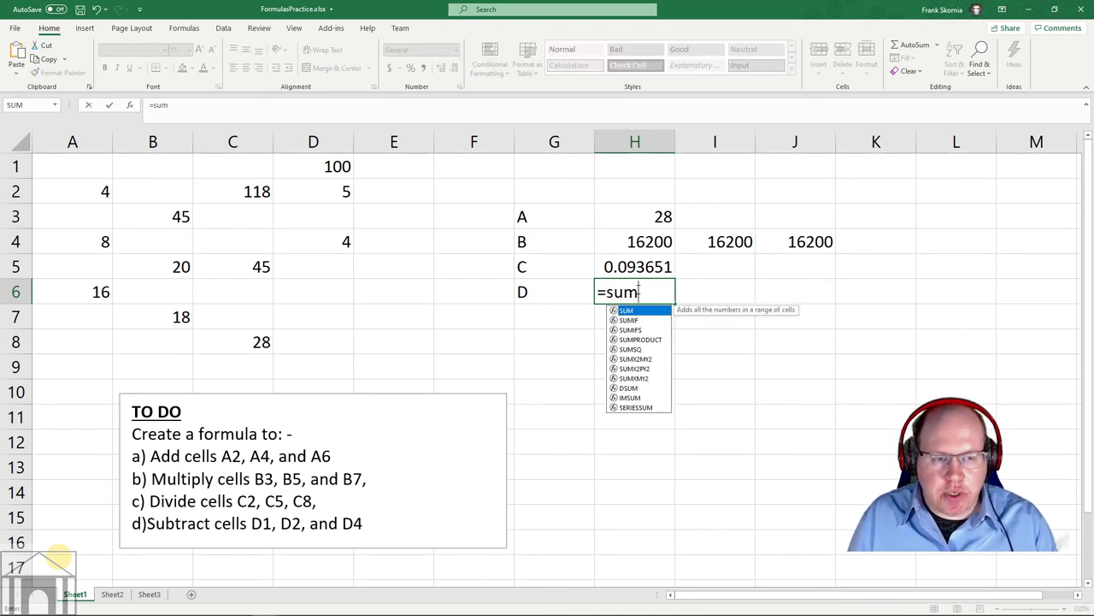
pyautogui.write('(')
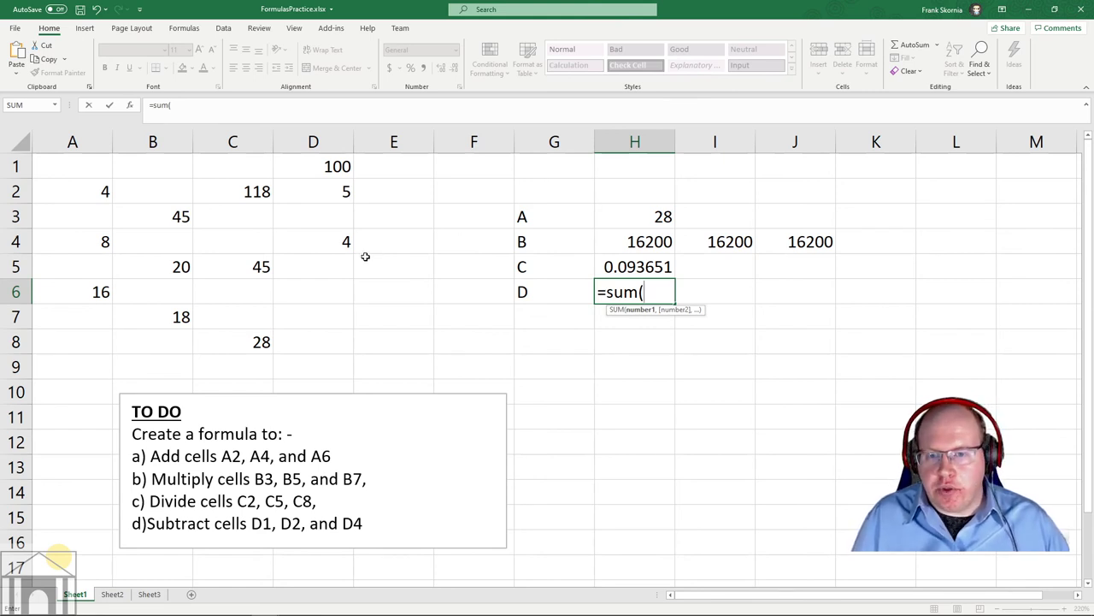
pyautogui.click(338, 167)
pyautogui.write('-')
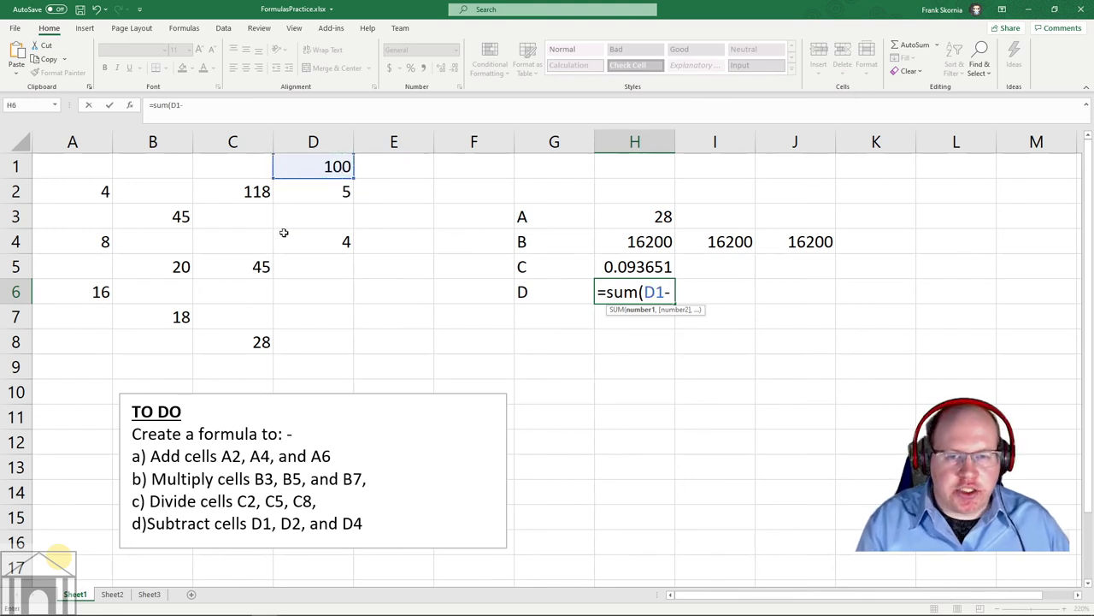
pyautogui.click(335, 191)
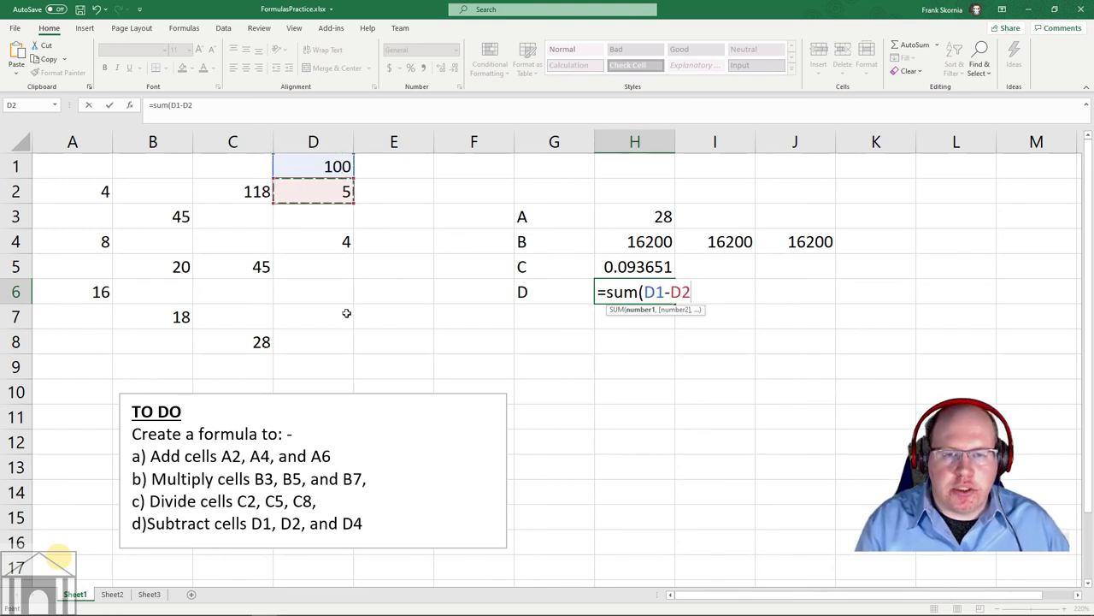
pyautogui.write('-')
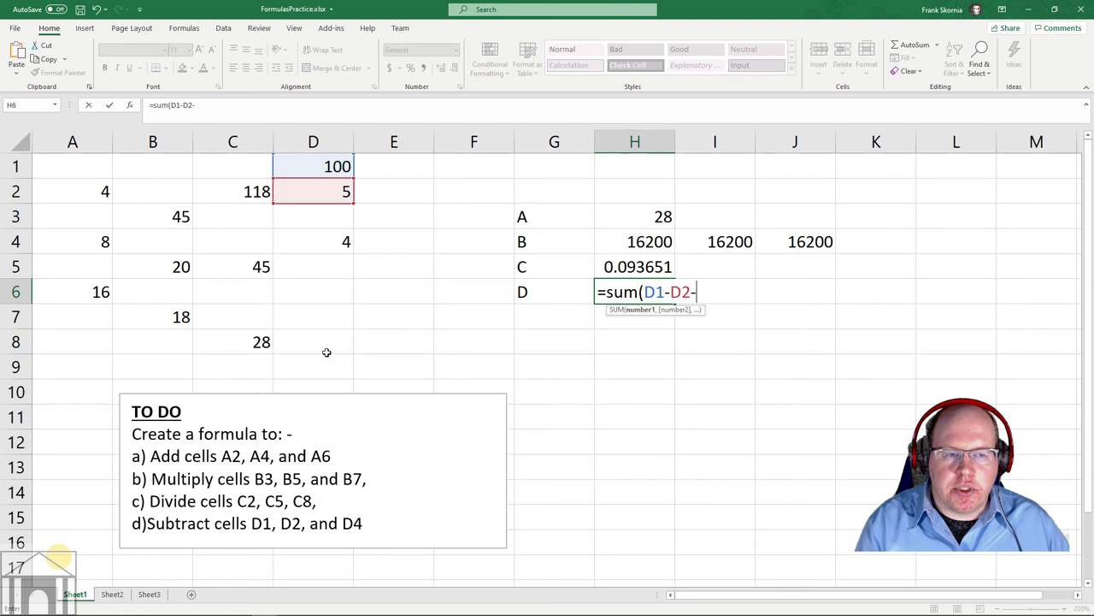
pyautogui.click(334, 237)
pyautogui.write(')')
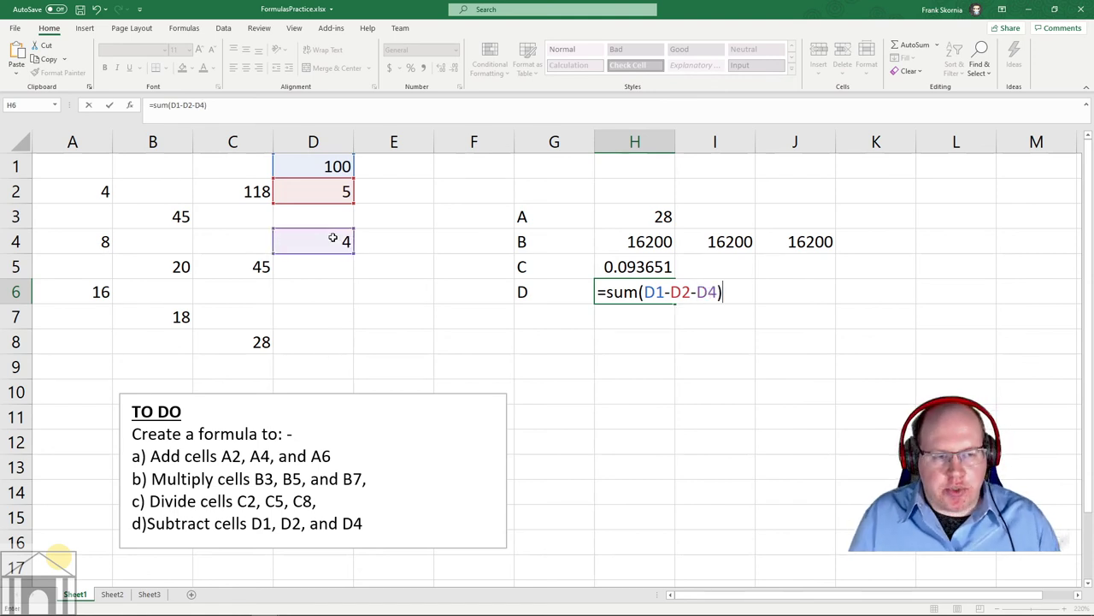
pyautogui.press('Return')
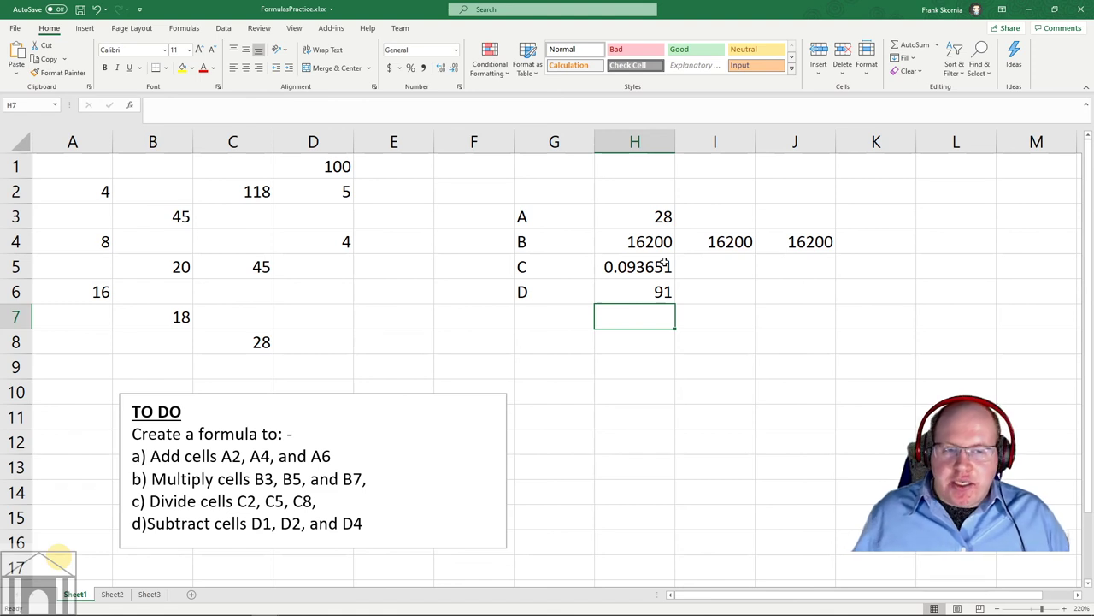
# - Start I7 with =product(sum(B3,B5,B7), as the first factor
pyautogui.click(719, 316)
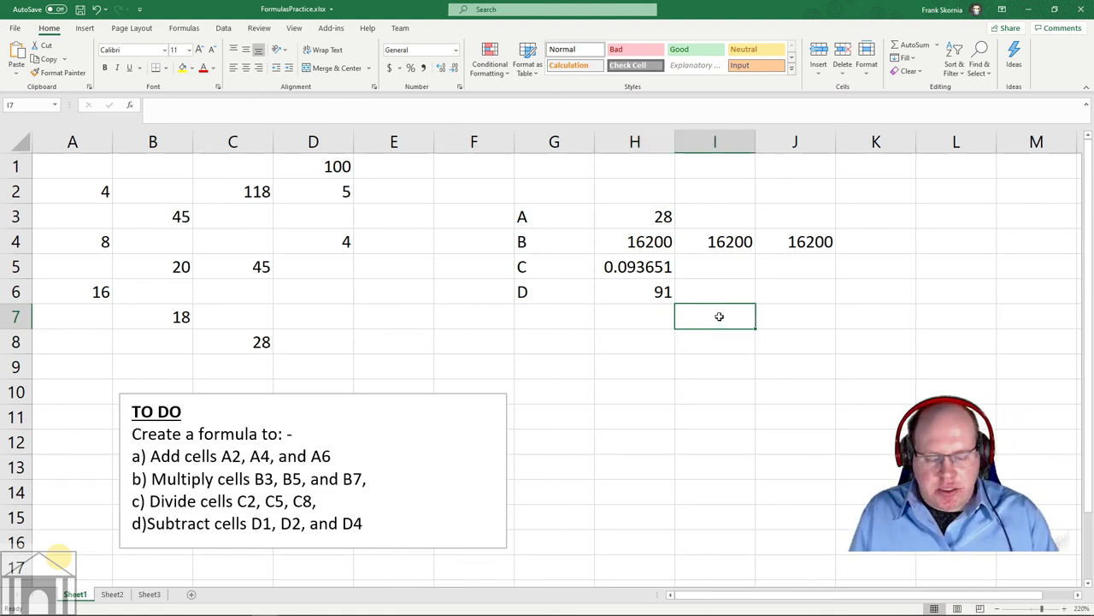
pyautogui.write('=')
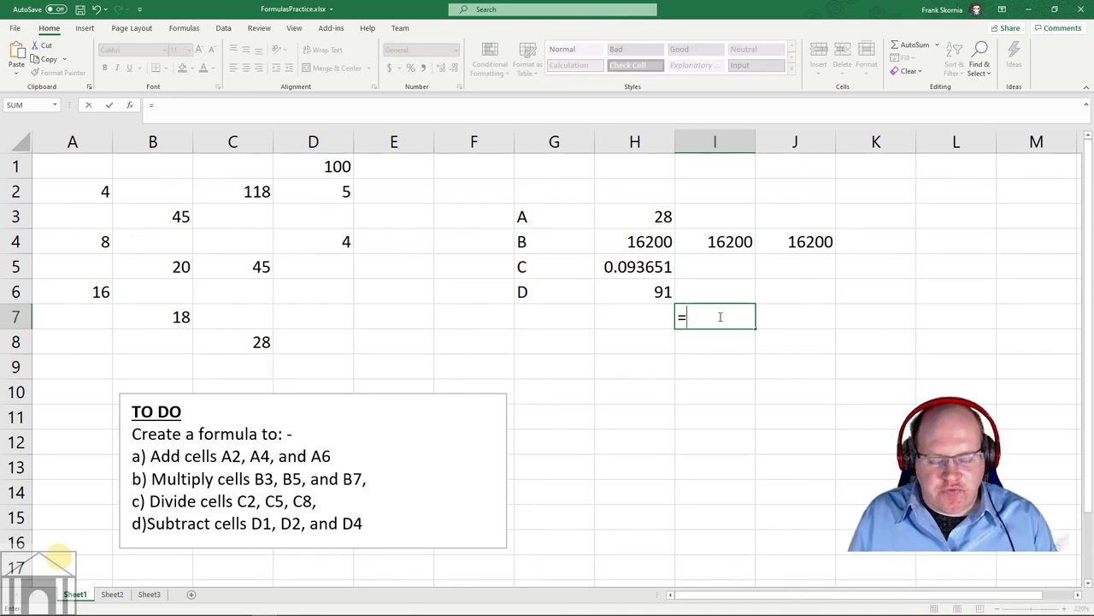
pyautogui.write('product')
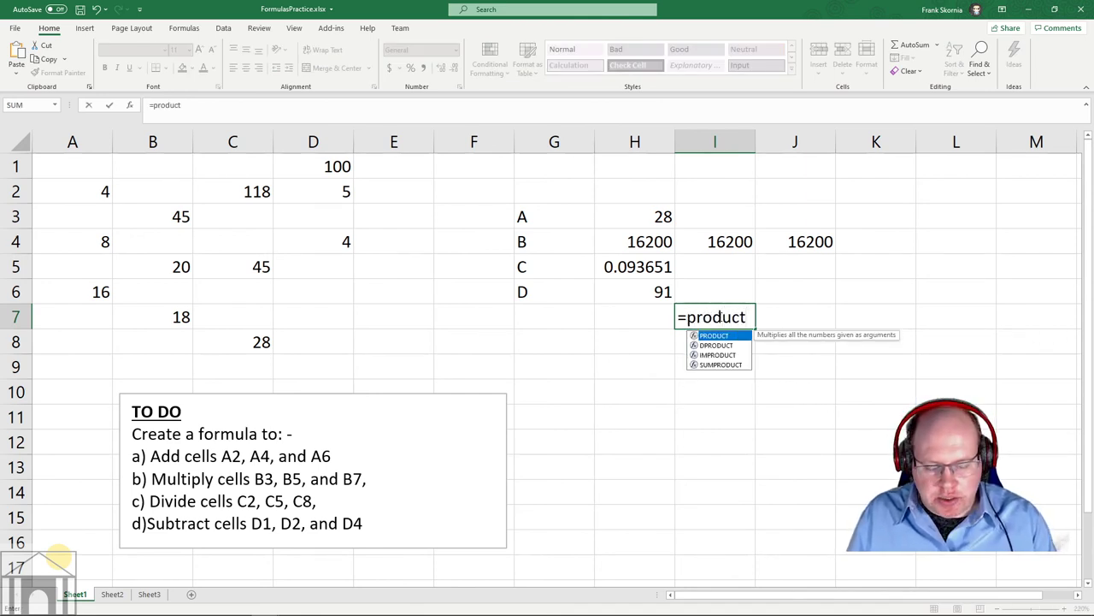
pyautogui.write('(')
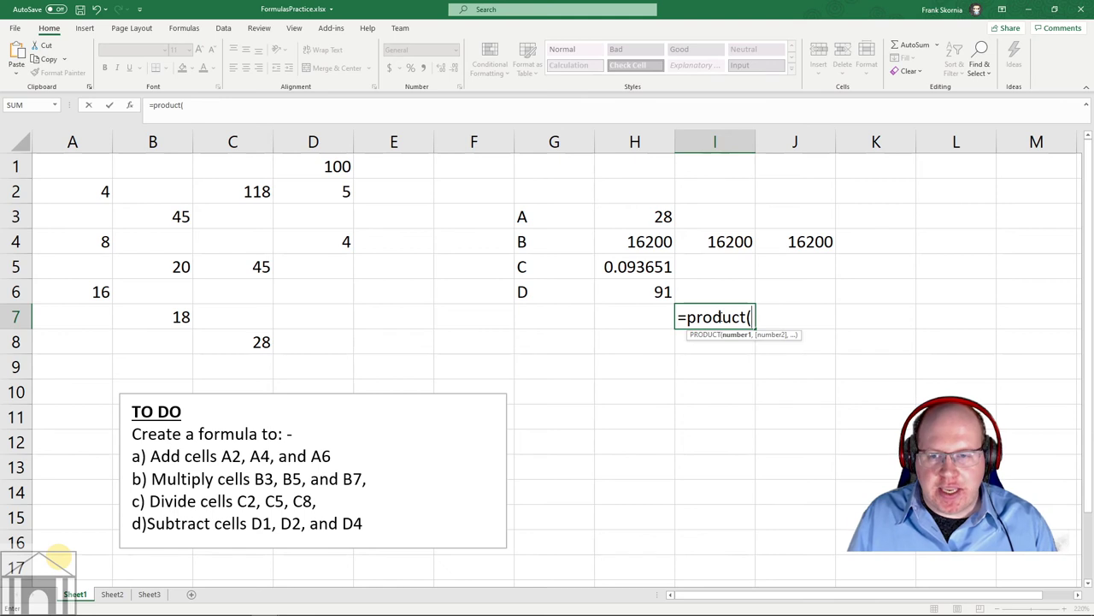
pyautogui.write('sum')
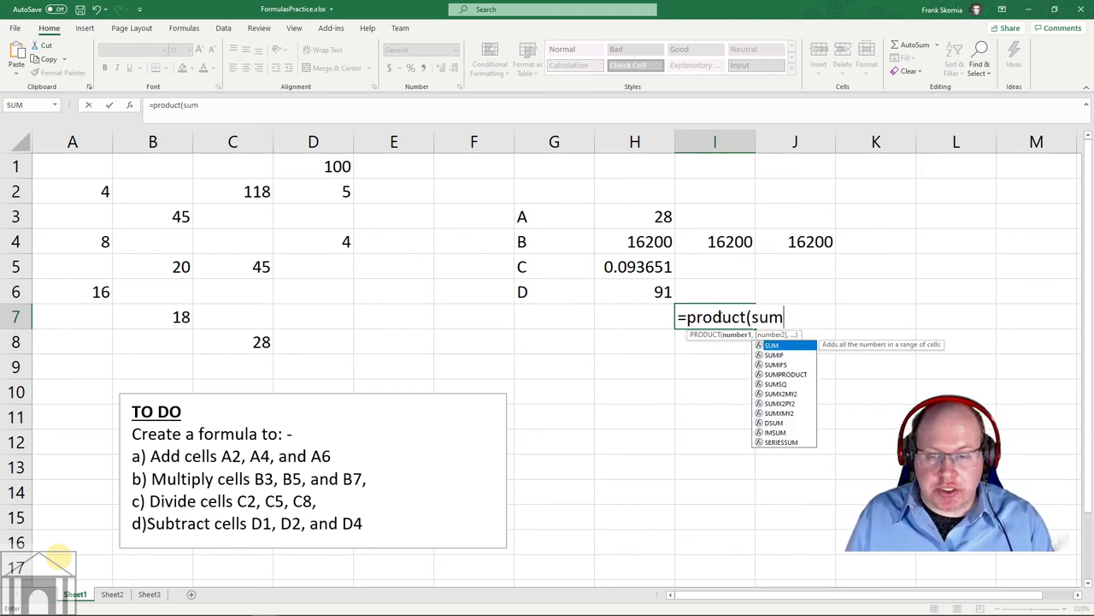
pyautogui.write('(')
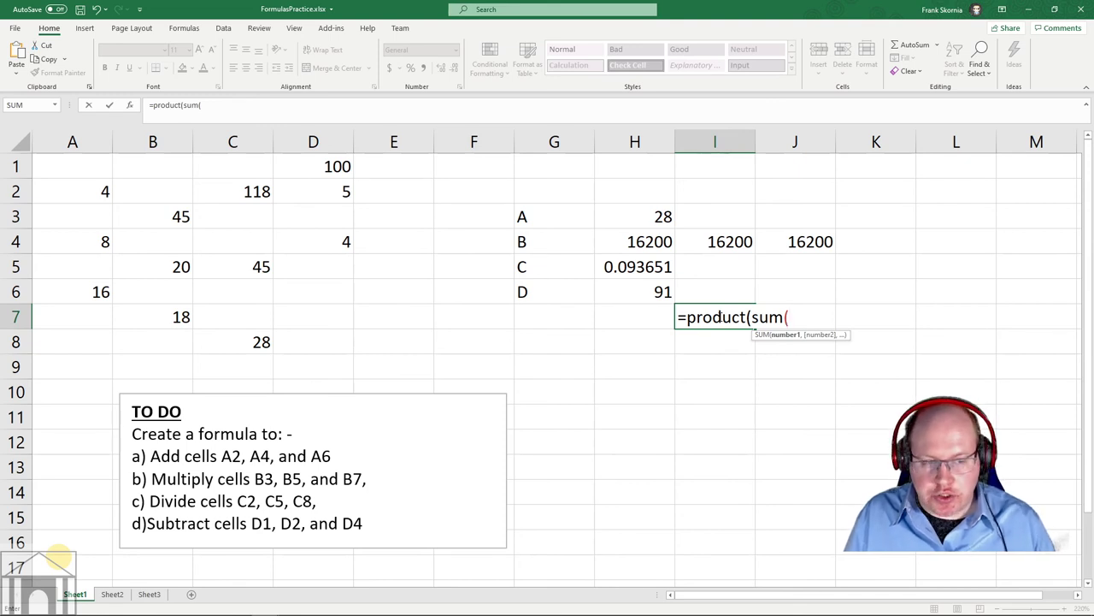
pyautogui.click(188, 214)
pyautogui.write(',')
pyautogui.click(180, 265)
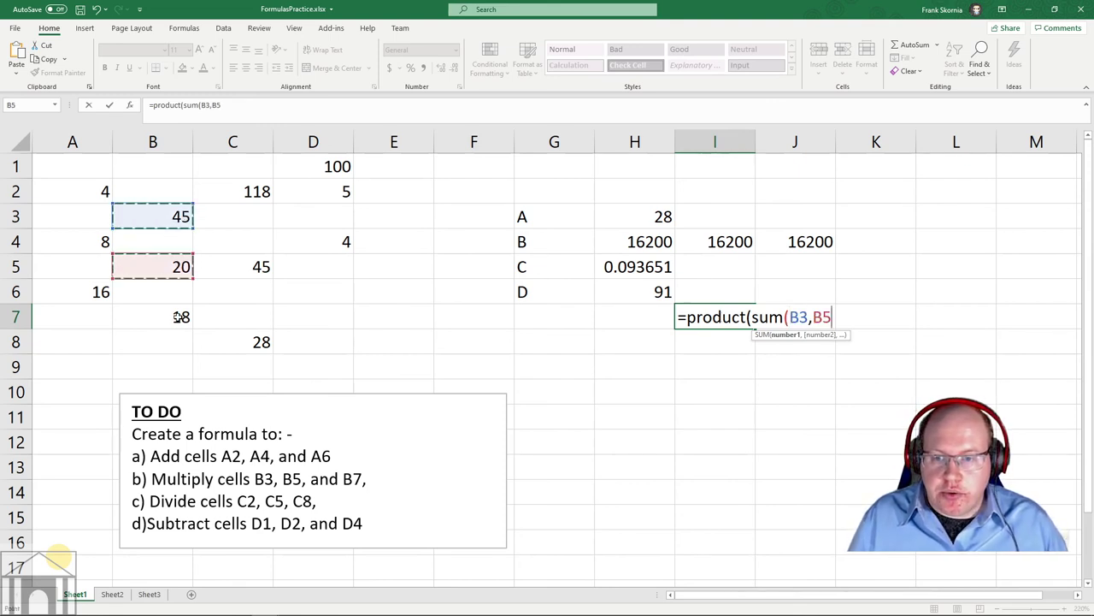
pyautogui.write(',')
pyautogui.click(178, 317)
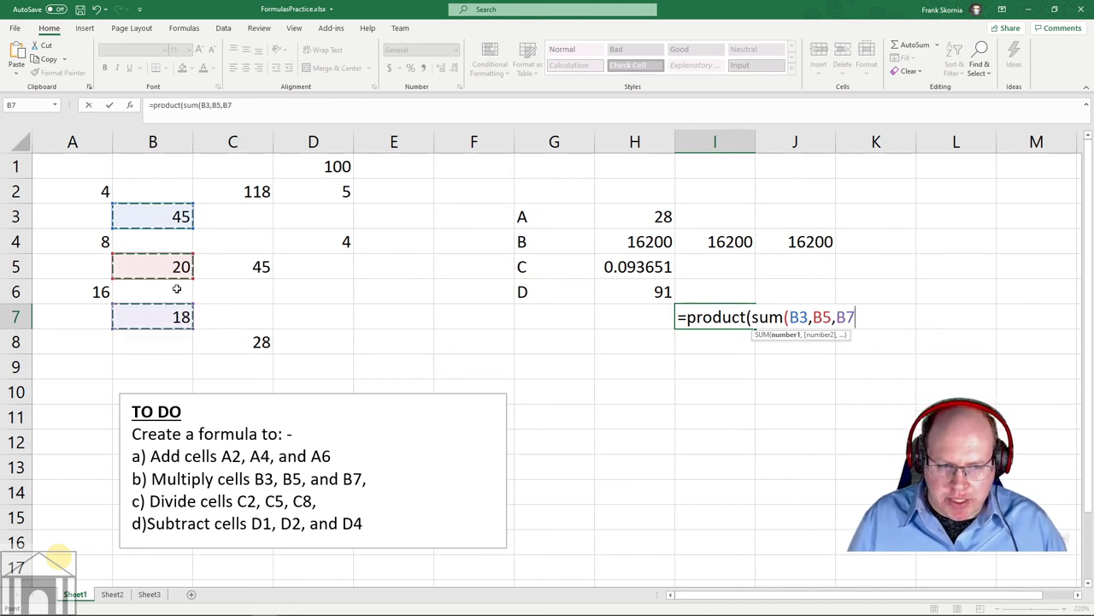
pyautogui.write(')')
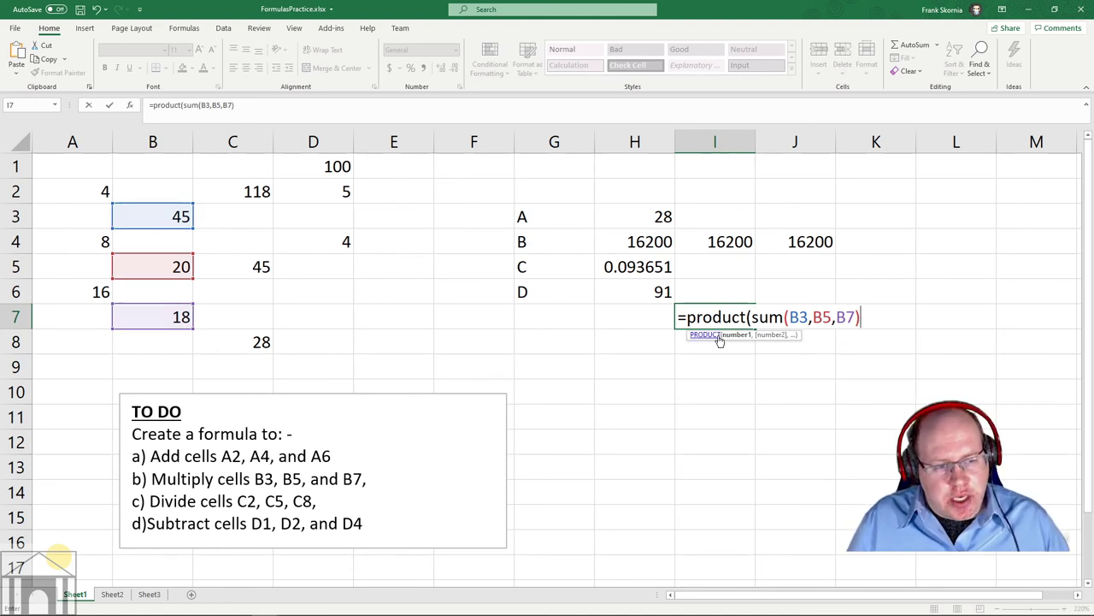
pyautogui.press('BackSpace')
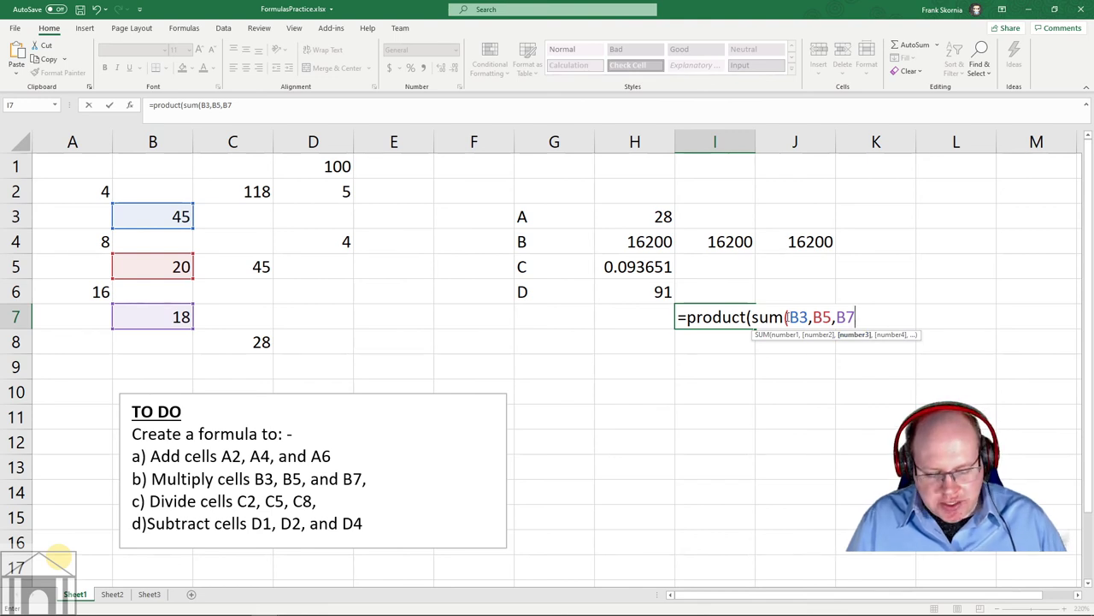
pyautogui.write(')')
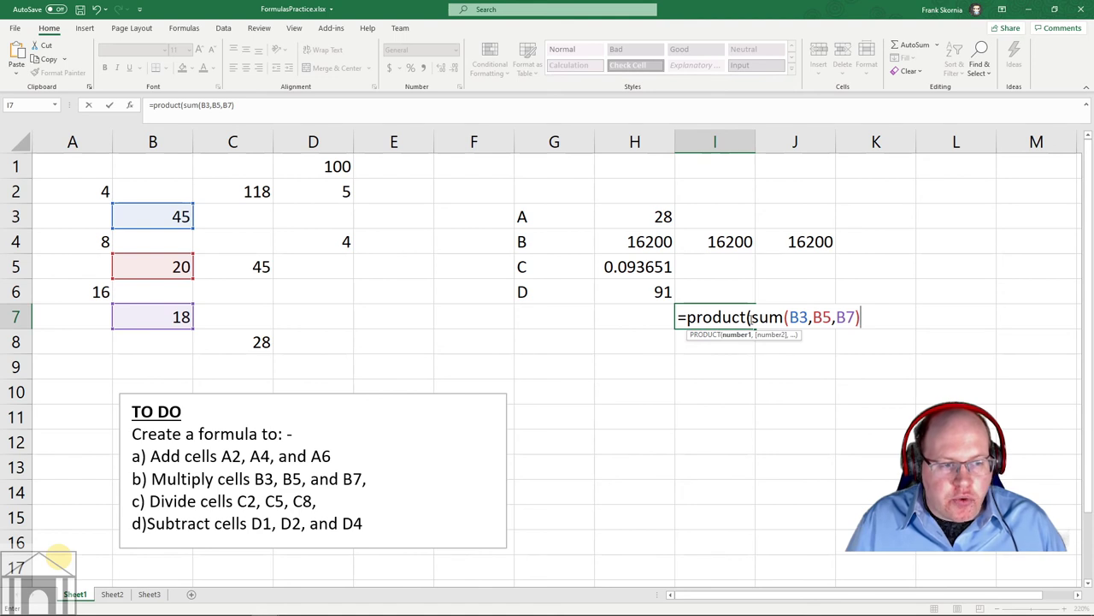
pyautogui.write(',')
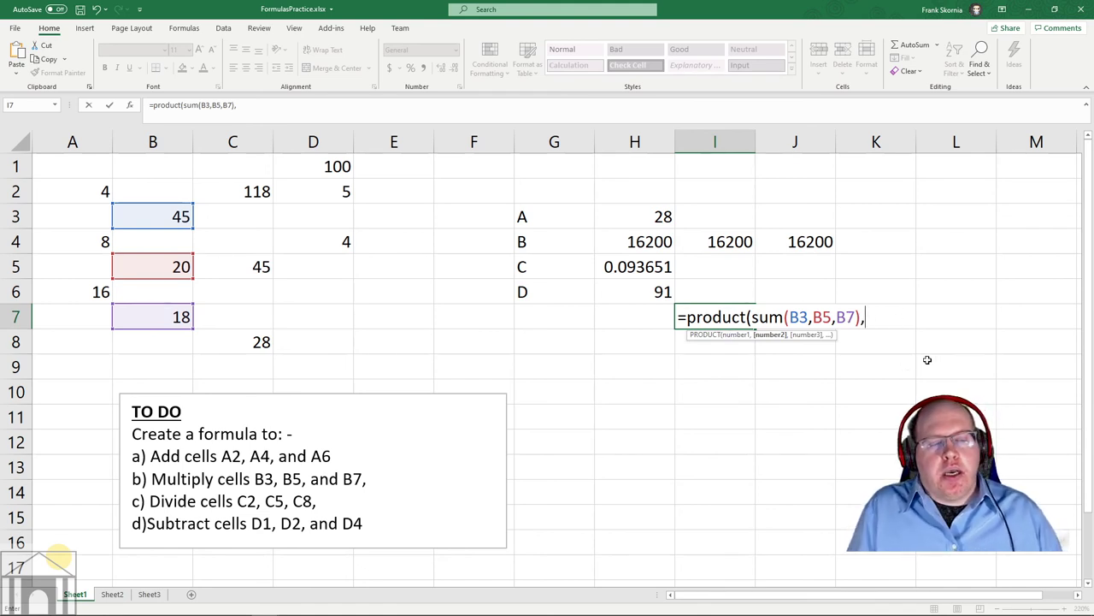
# - Add sum(D1:D4) as the second factor and close the formula, giving 9047
pyautogui.write('sum')
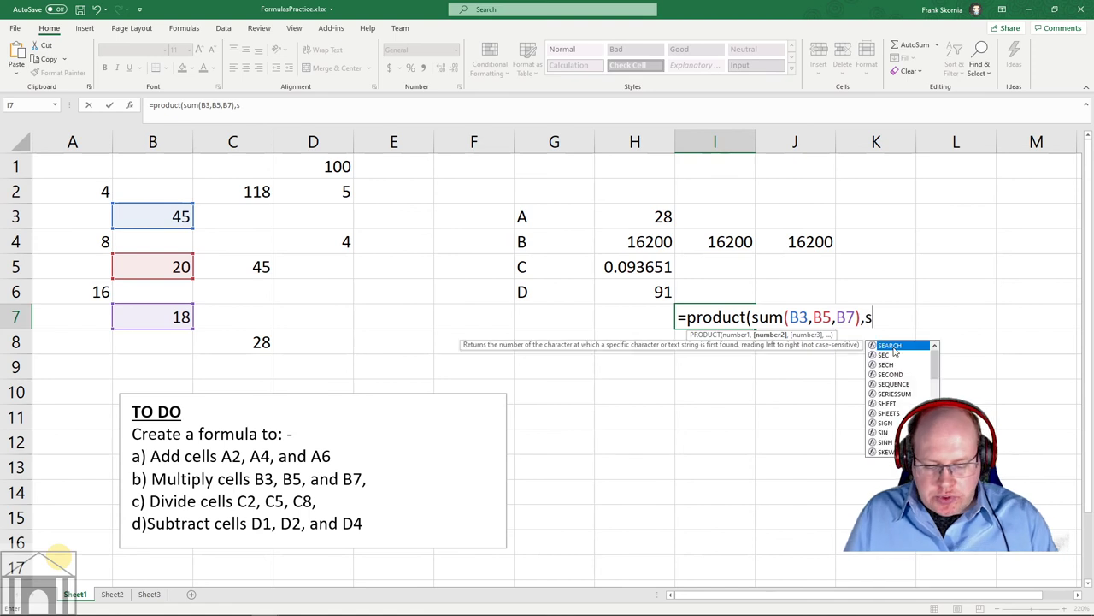
pyautogui.write('(')
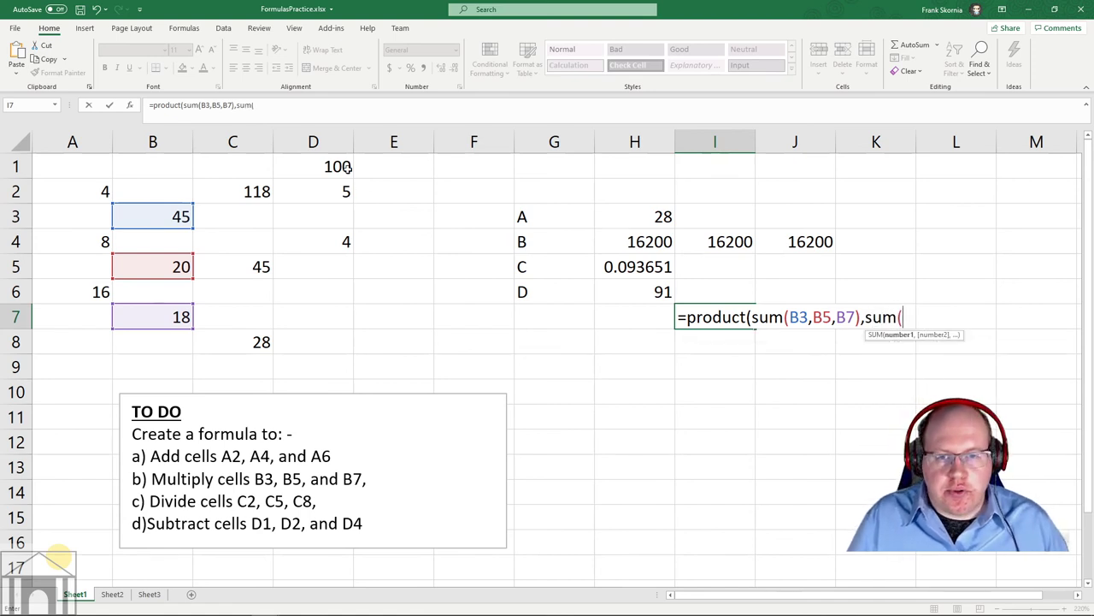
pyautogui.moveTo(339, 167); pyautogui.dragTo(352, 238)
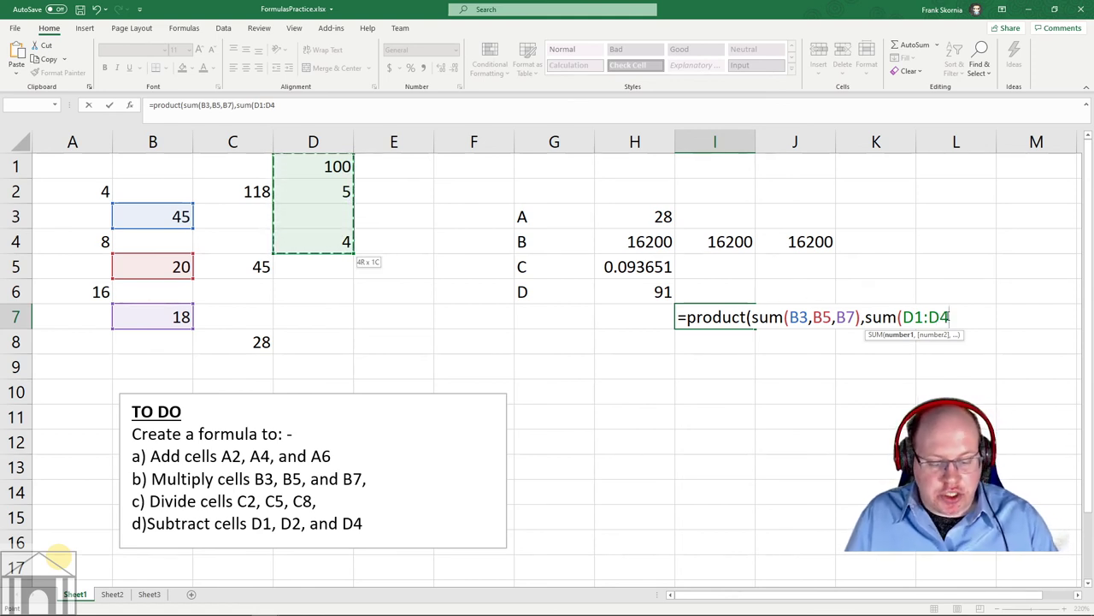
pyautogui.write(')')
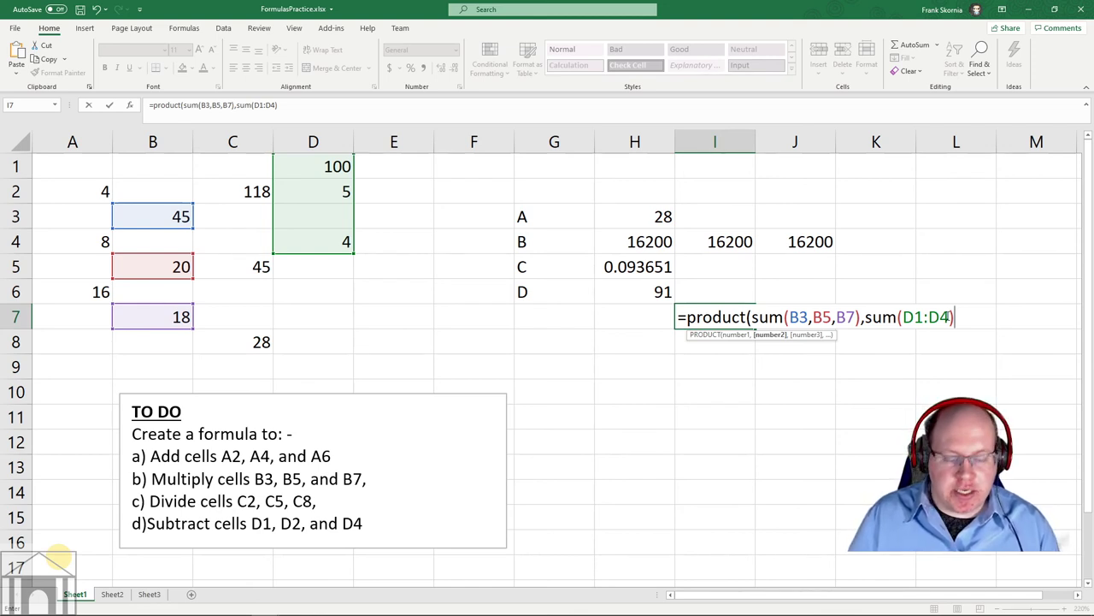
pyautogui.write(')')
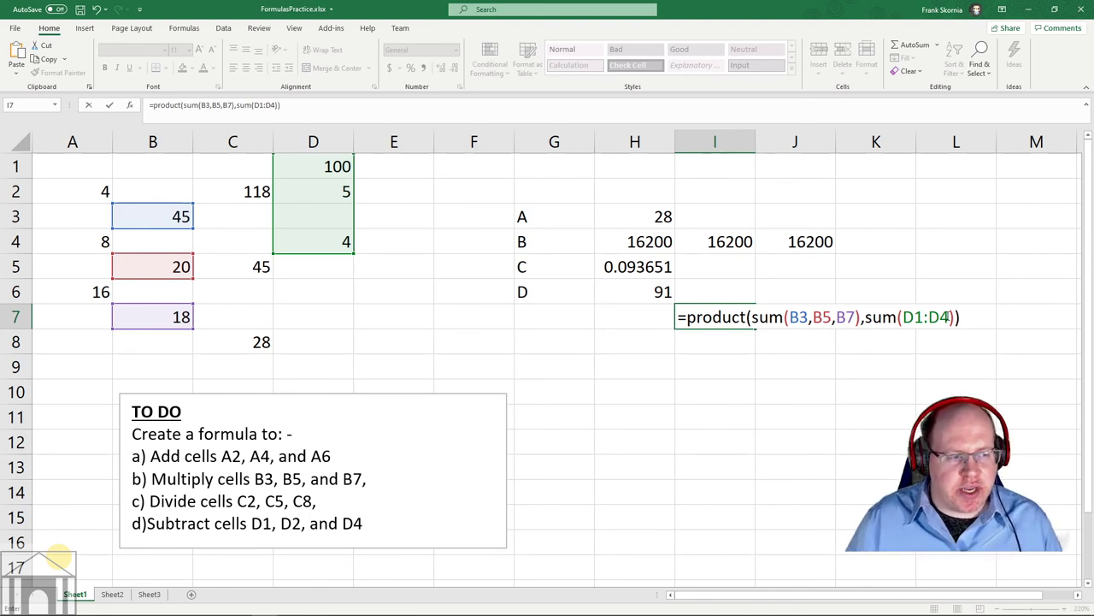
pyautogui.press('Return')
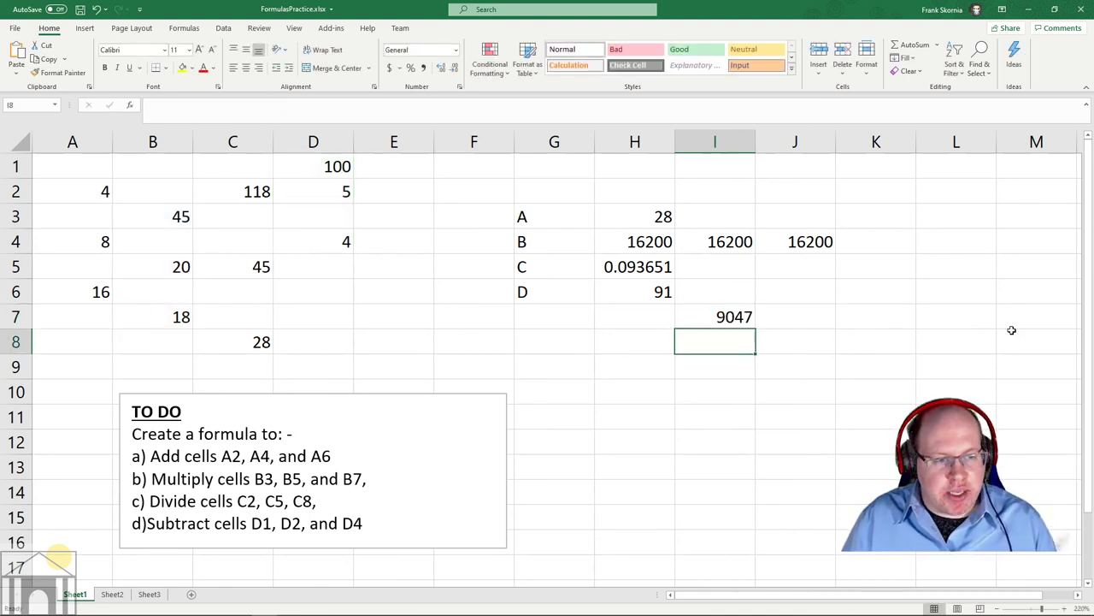
pyautogui.click(725, 316)
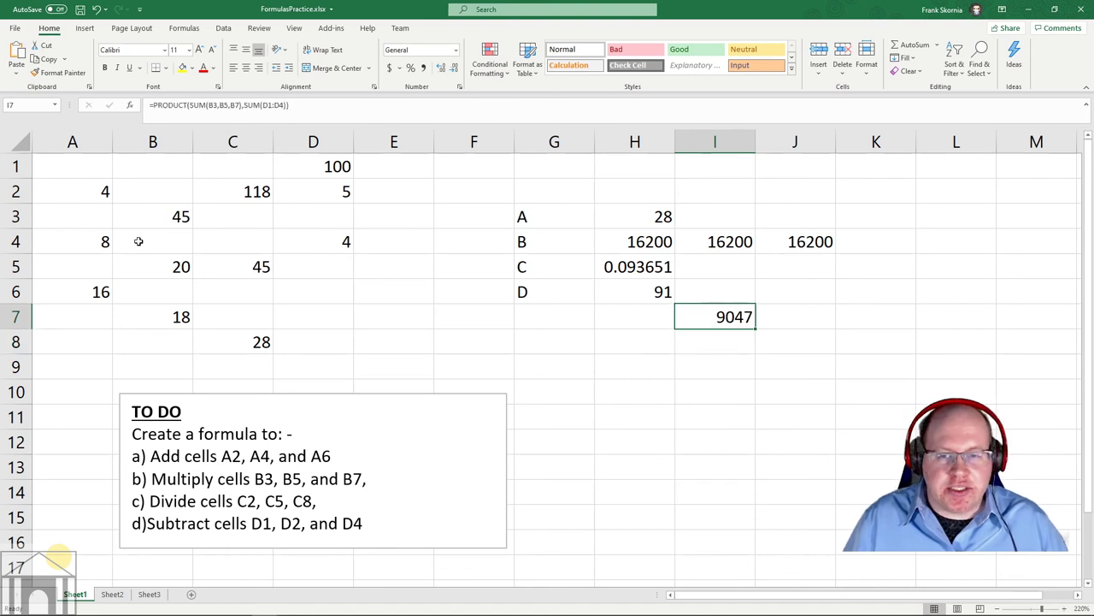
pyautogui.moveTo(154, 216); pyautogui.dragTo(169, 314)
pyautogui.moveTo(333, 166); pyautogui.dragTo(335, 201)
pyautogui.click(402, 236)
pyautogui.click(329, 214)
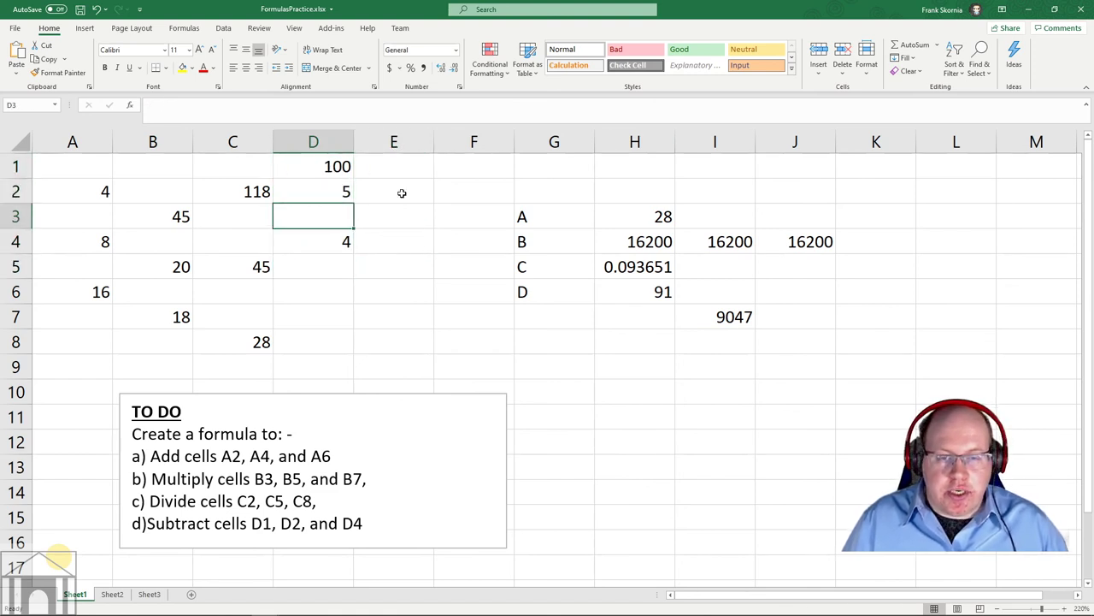
pyautogui.write('15')
pyautogui.press('Return')
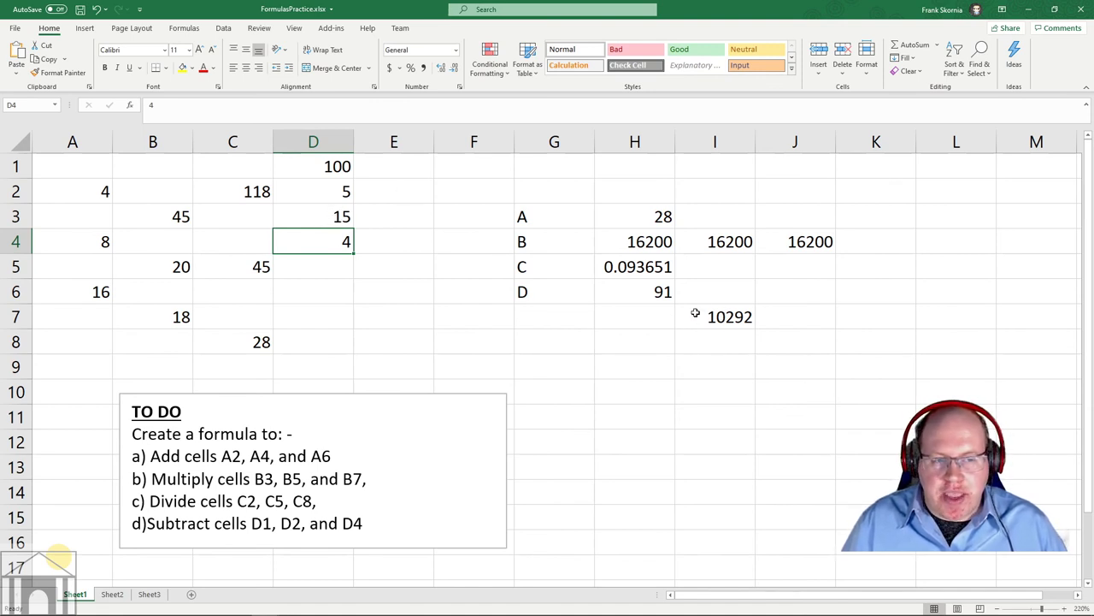
pyautogui.click(338, 213)
pyautogui.press('Delete')
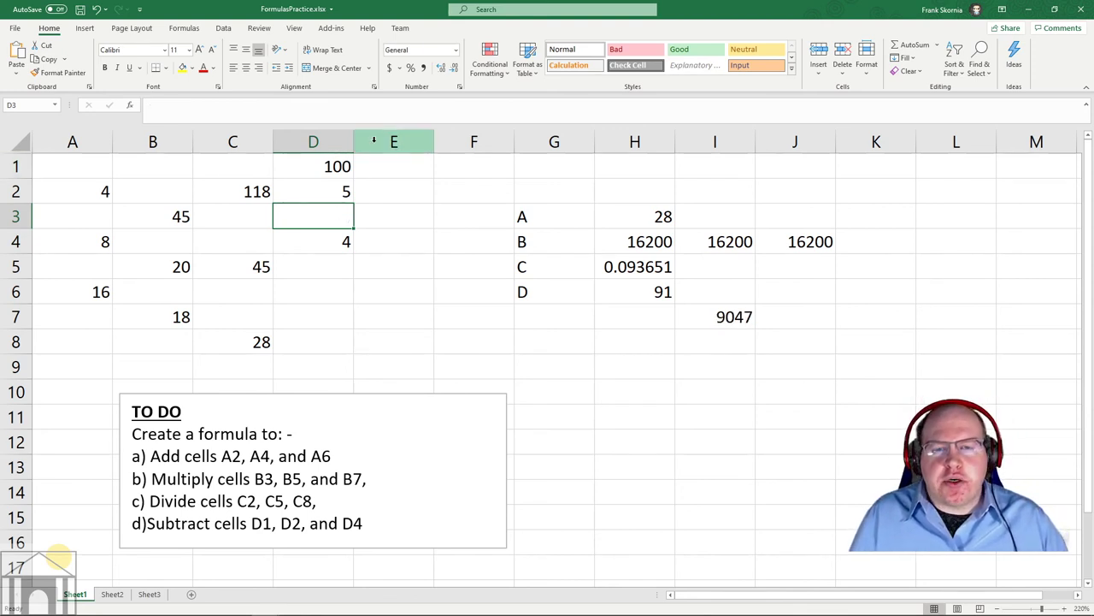
pyautogui.click(388, 113)
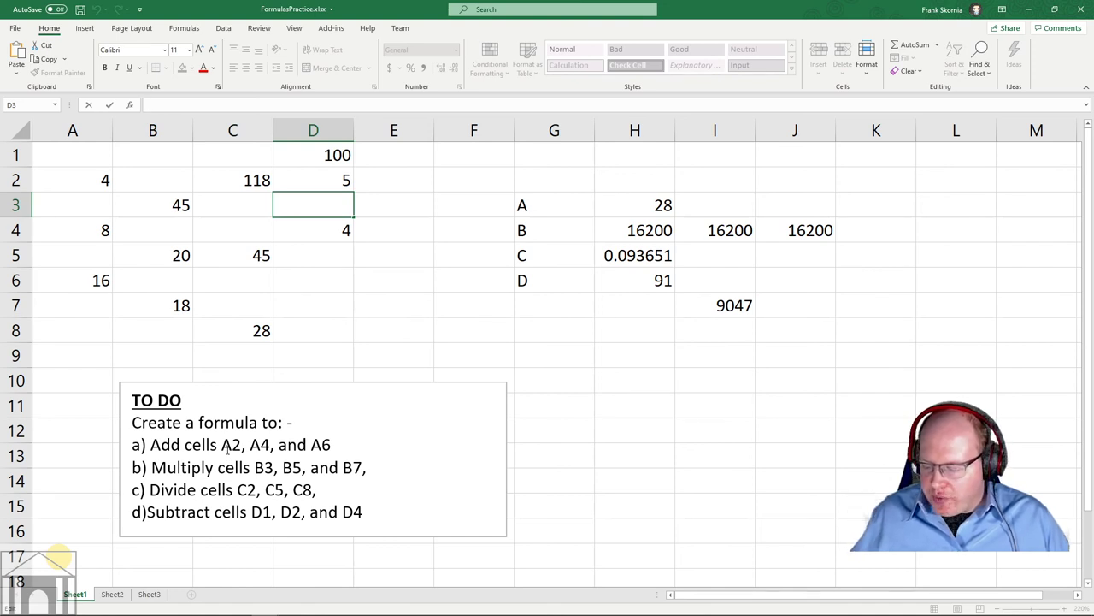
pyautogui.click(226, 229)
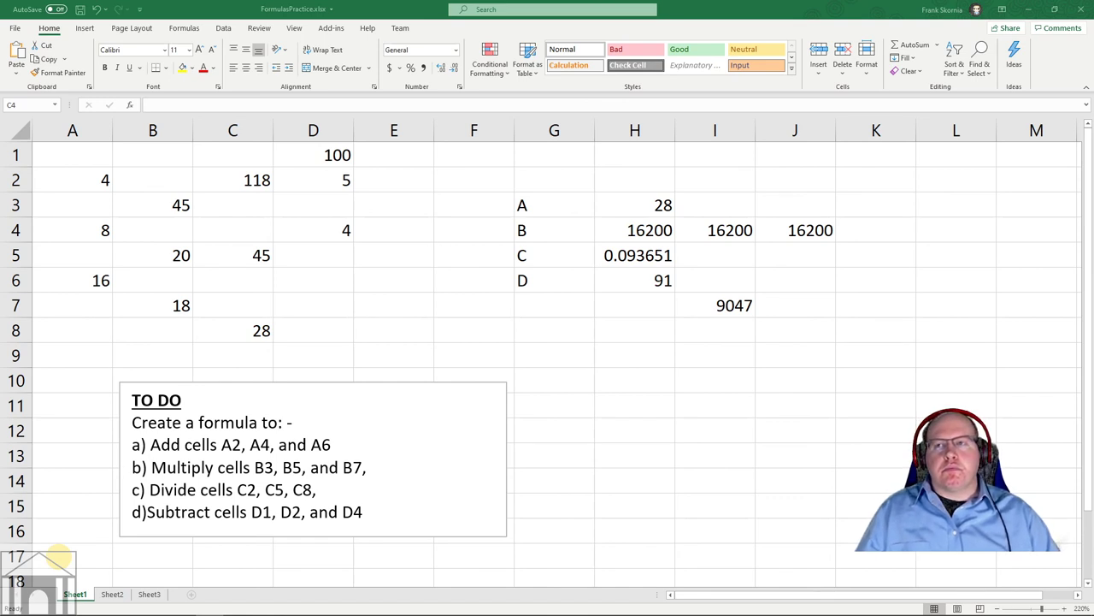
pyautogui.press('super+d')
pyautogui.press('super+d')
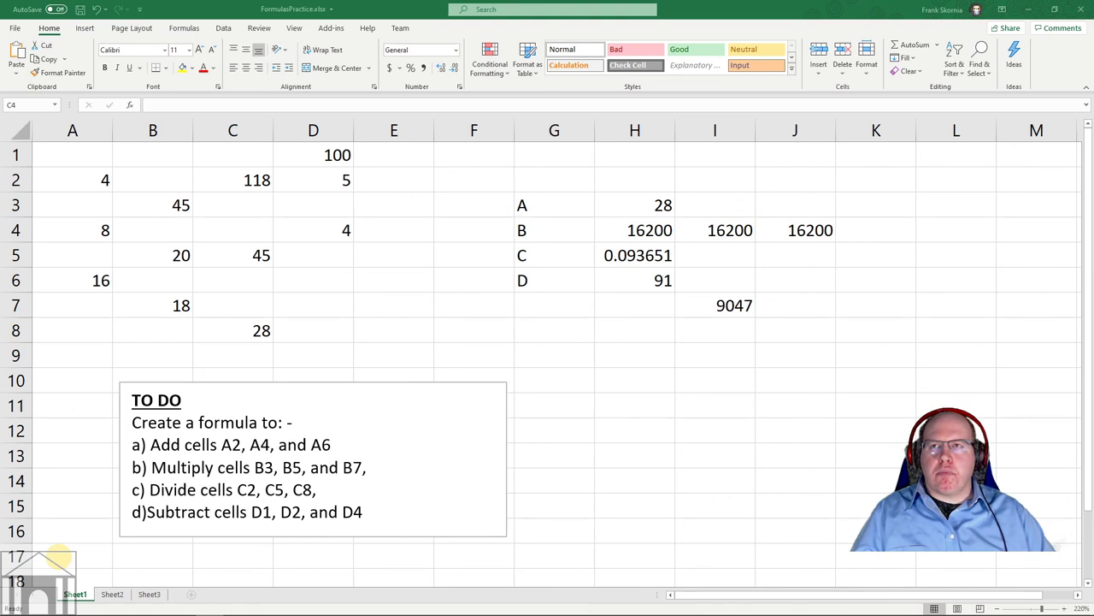
pyautogui.press('super+d')
pyautogui.press('super+d')
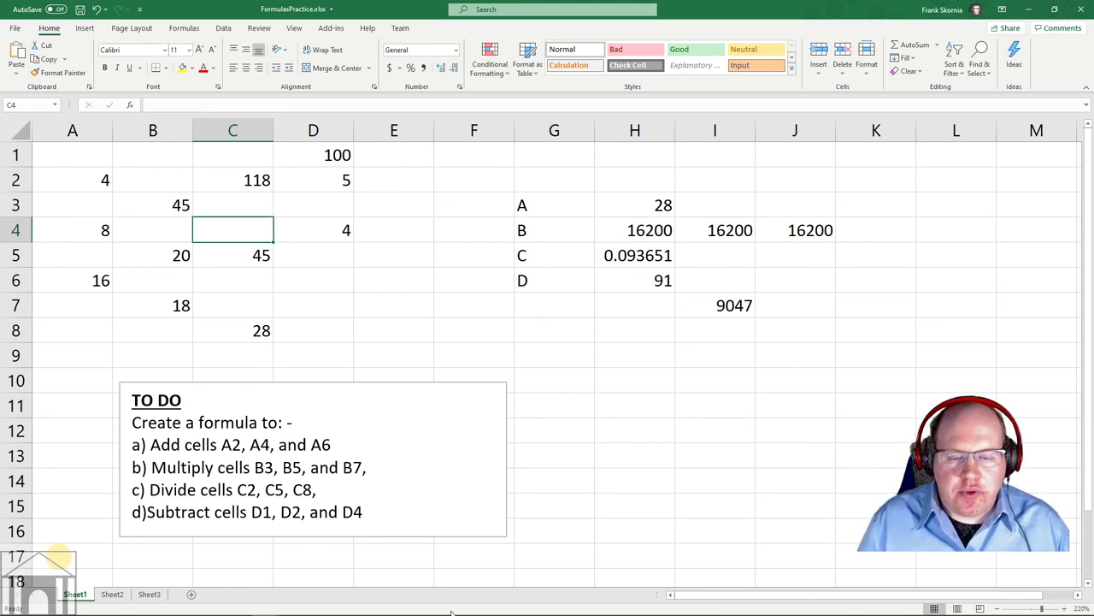
pyautogui.moveTo(452, 612)
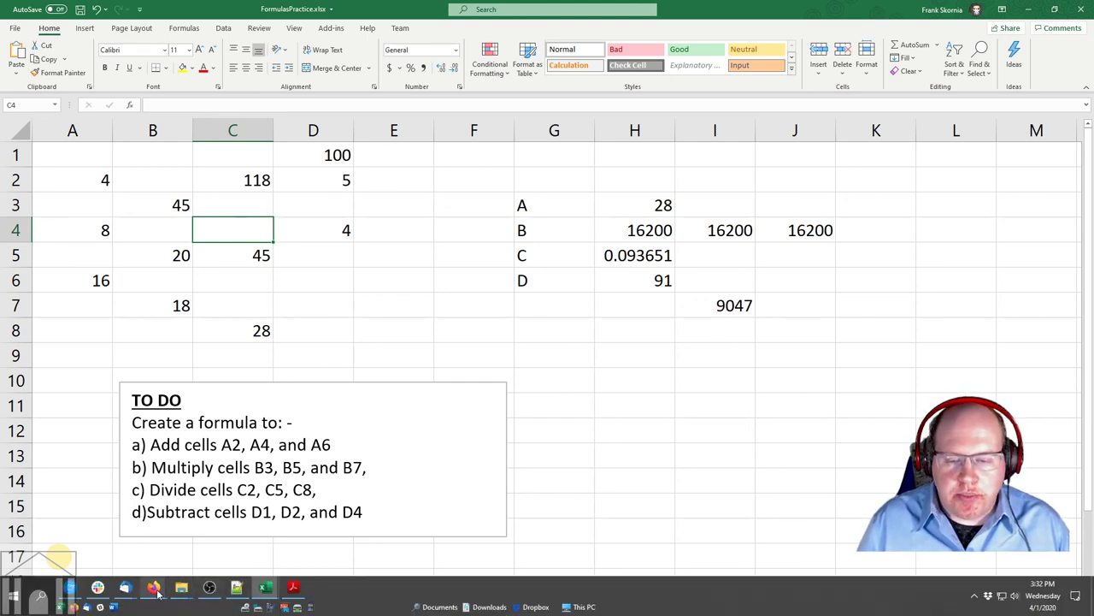
# - Switch to the Ferguson Library online tech classes page and look over the class listings
pyautogui.moveTo(157, 593)
pyautogui.click(162, 551)
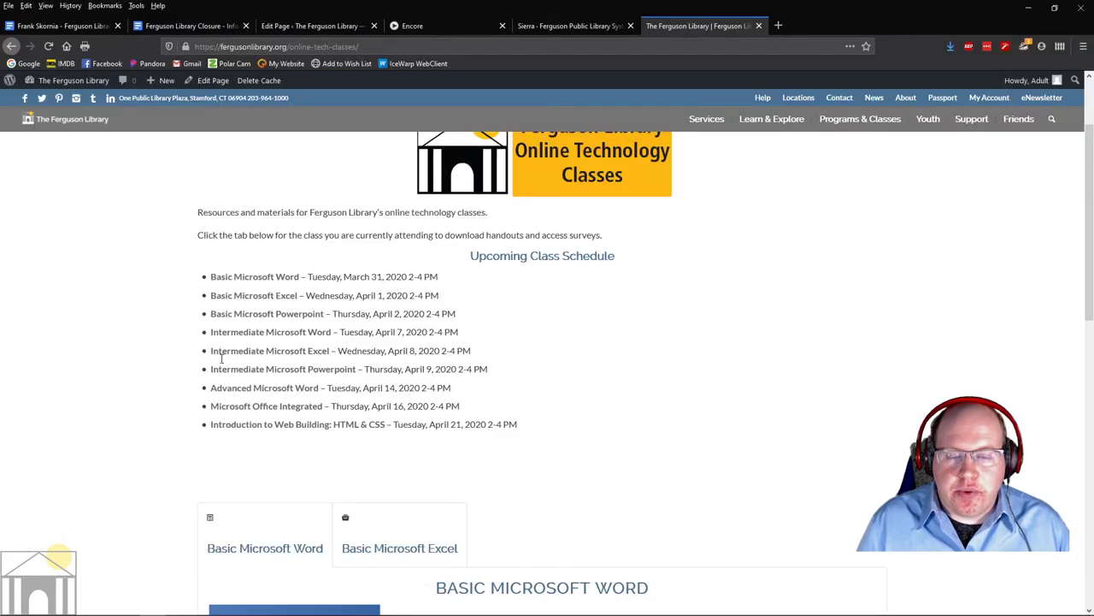
pyautogui.moveTo(211, 313); pyautogui.dragTo(317, 314)
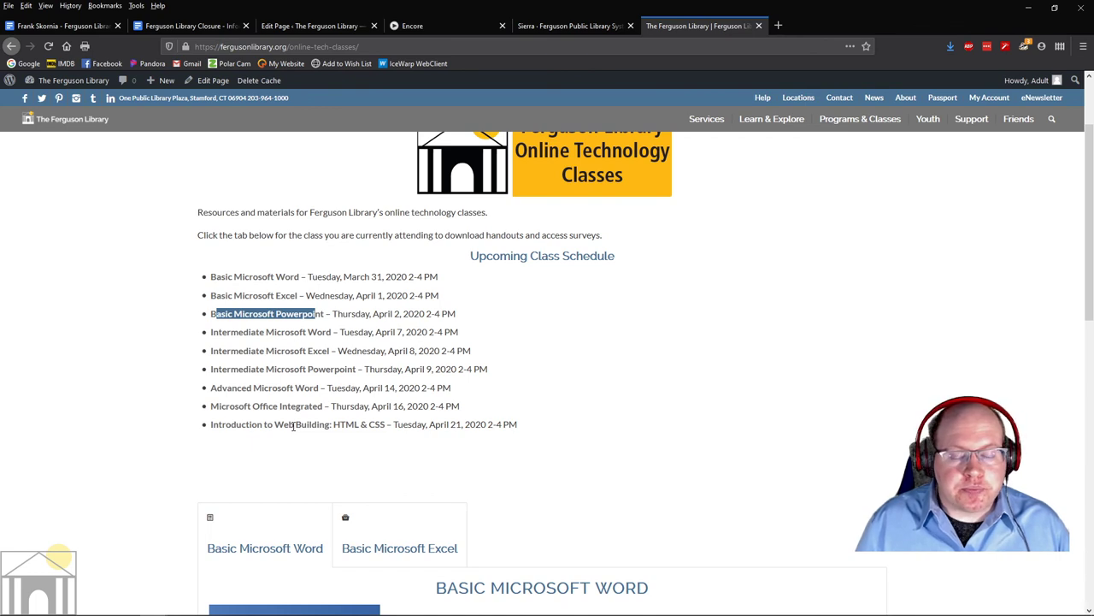
pyautogui.scroll(-3, 745, 497)
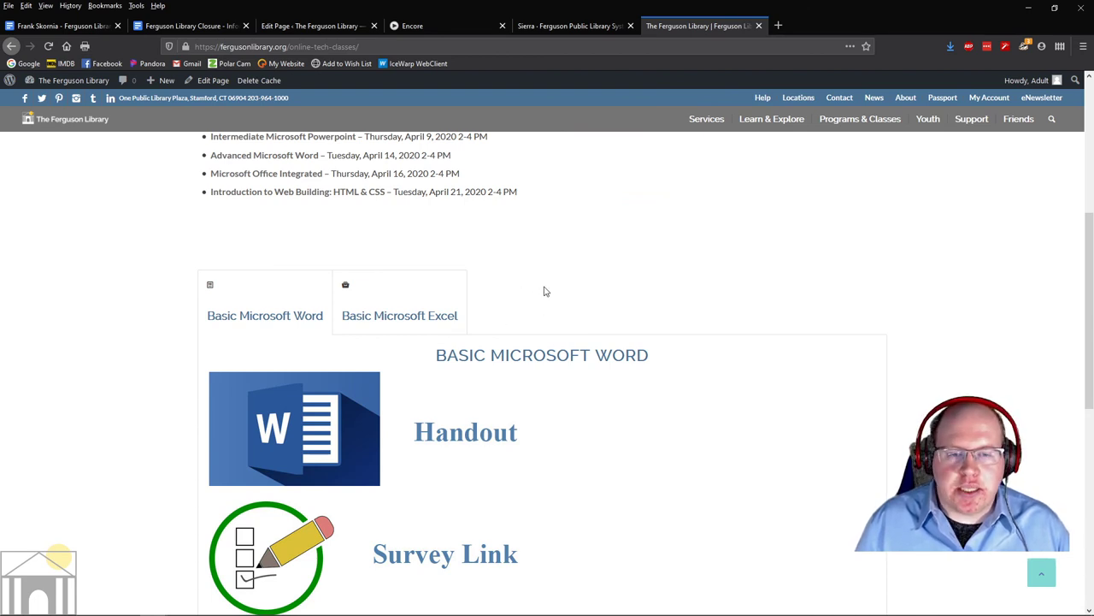
pyautogui.scroll(1, 520, 298)
# - Open the Basic Microsoft Excel class tab and scroll through its Handout and Formulas Worksheet
pyautogui.click(422, 357)
pyautogui.scroll(-2, 741, 309)
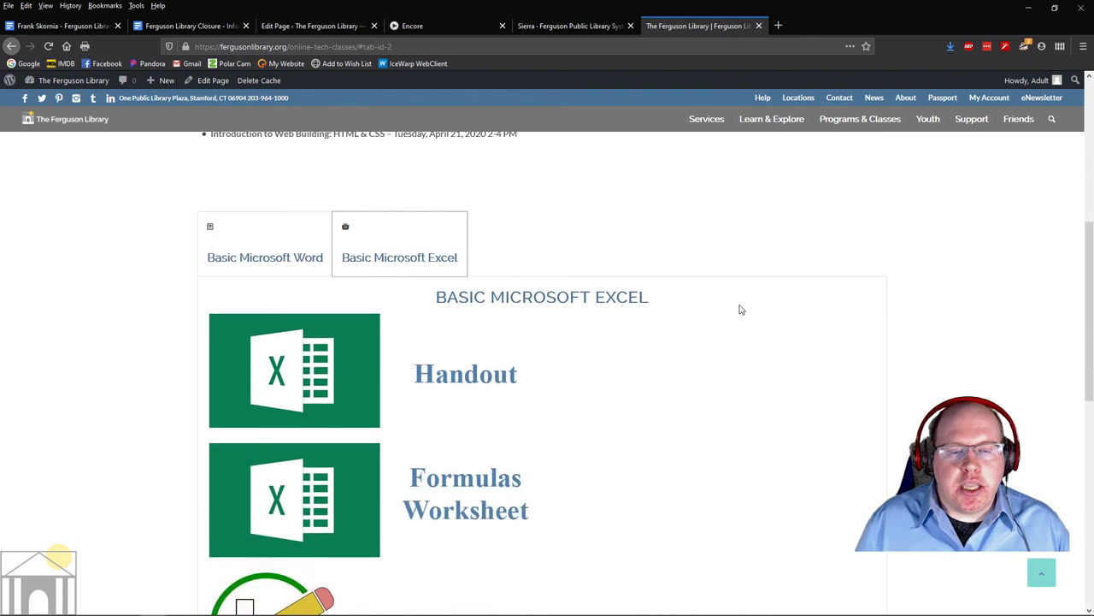
pyautogui.scroll(-2, 769, 285)
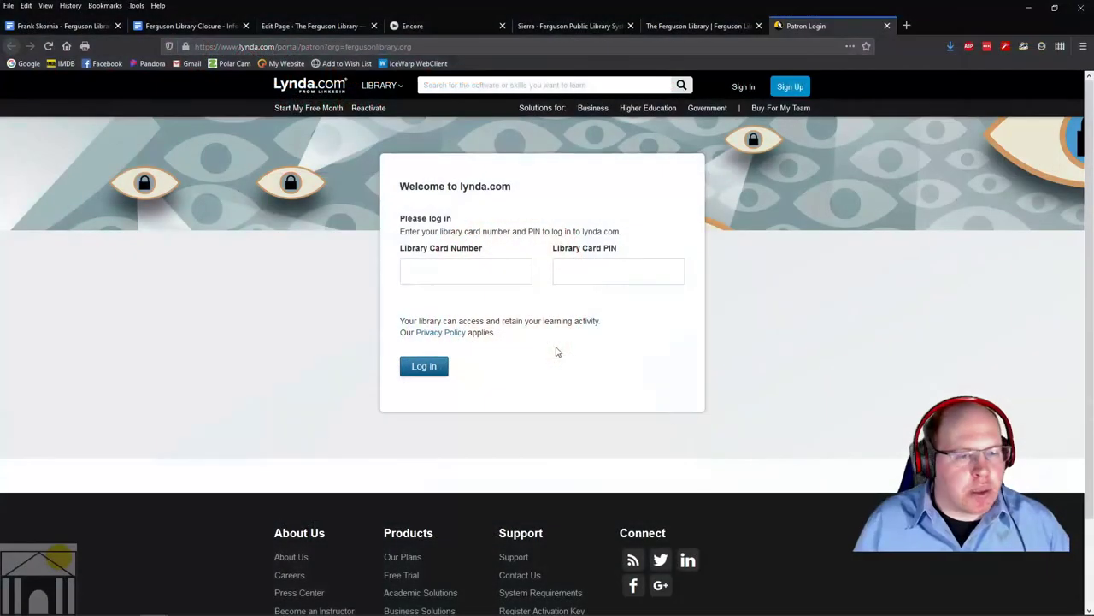
# - Bring the Lynda.com library login page back to the front from the taskbar
pyautogui.click(293, 611)
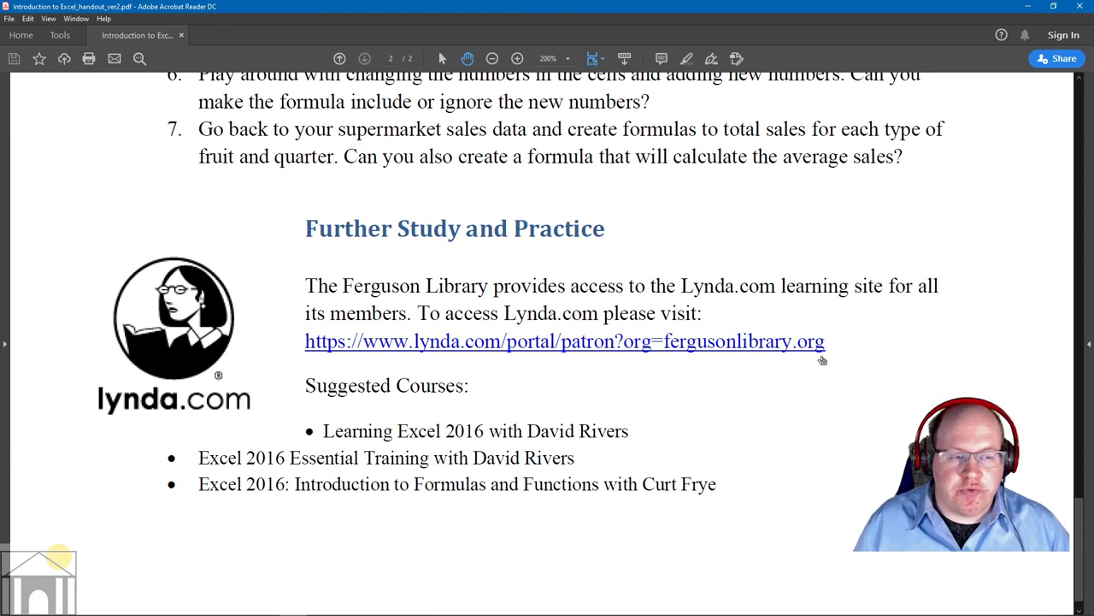
pyautogui.moveTo(214, 608)
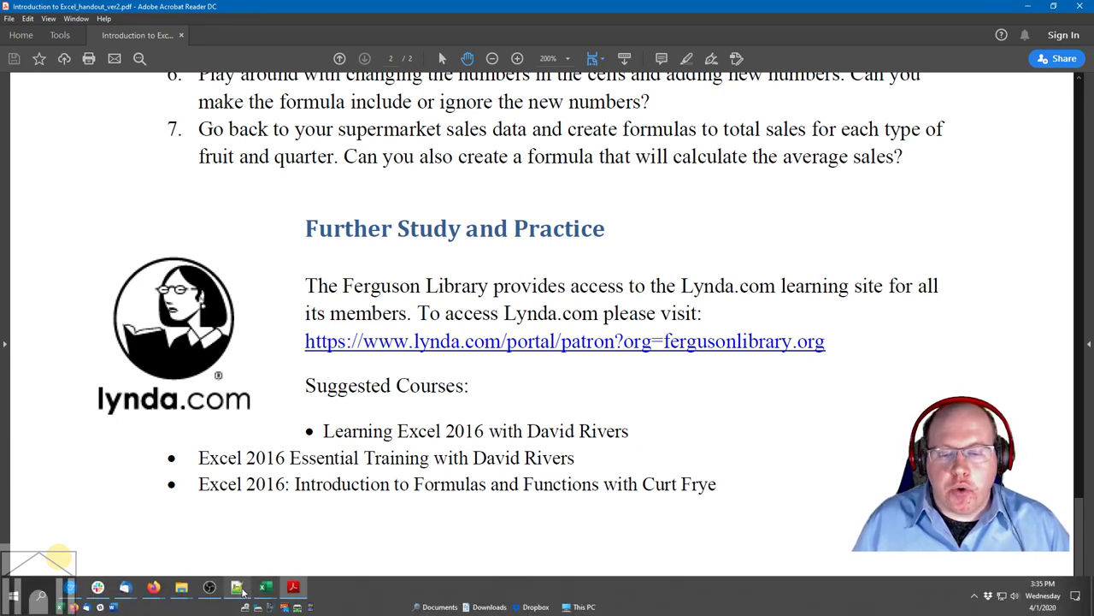
pyautogui.click(169, 590)
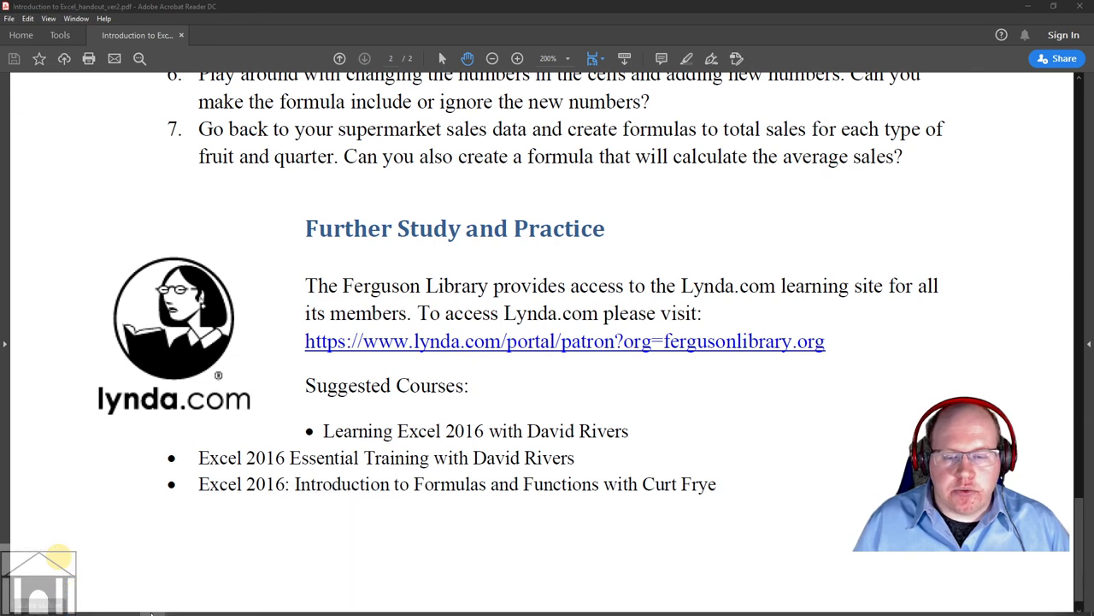
pyautogui.moveTo(153, 588)
pyautogui.click(147, 540)
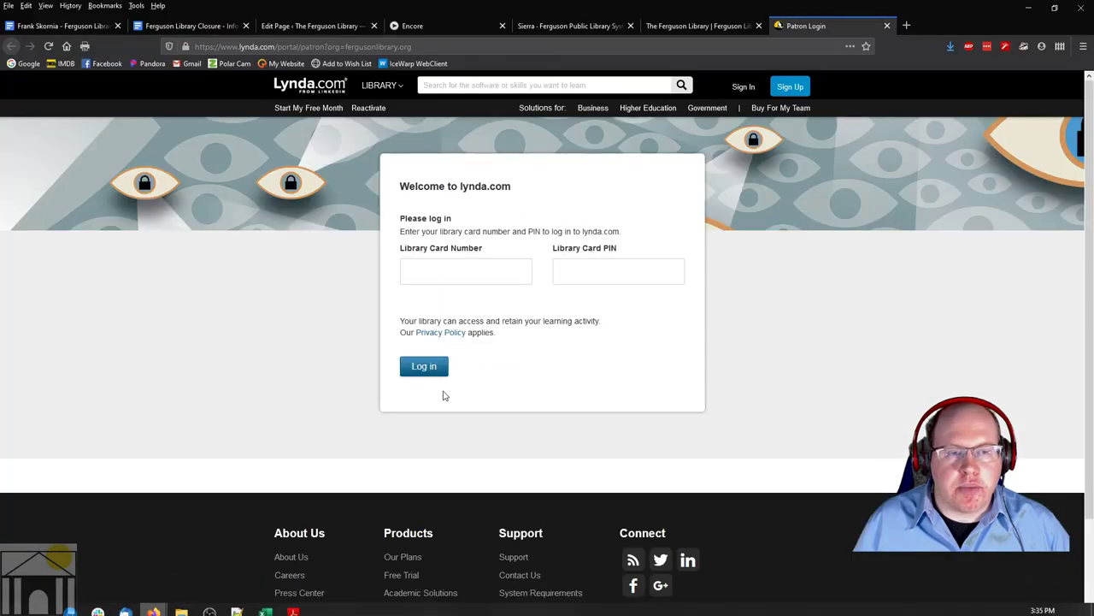
# - Point out the library card number and PIN fields on the login page
pyautogui.click(471, 274)
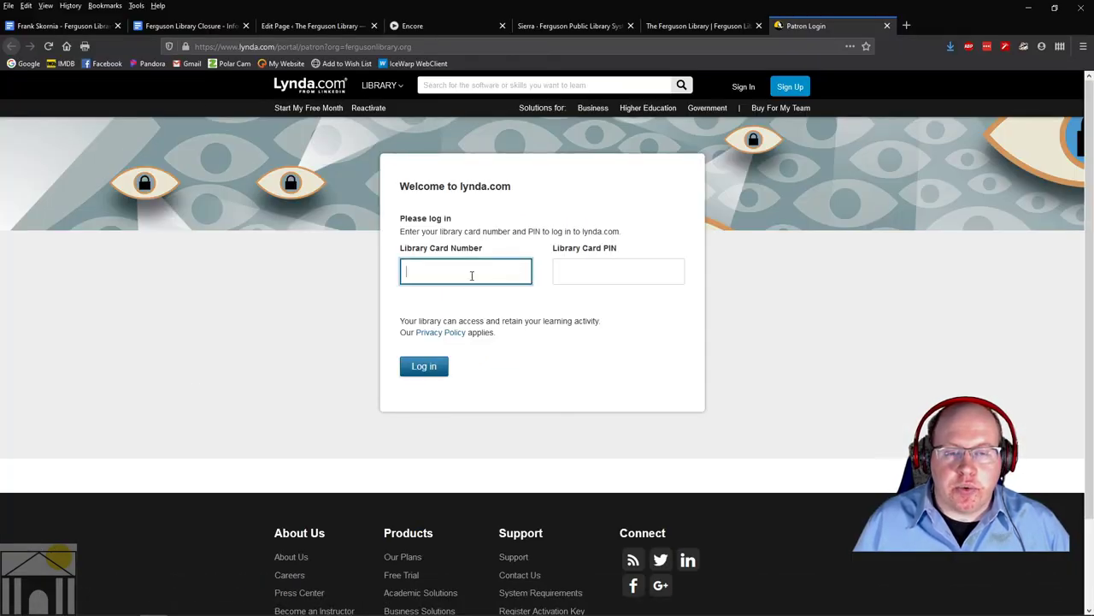
pyautogui.click(647, 267)
pyautogui.click(440, 277)
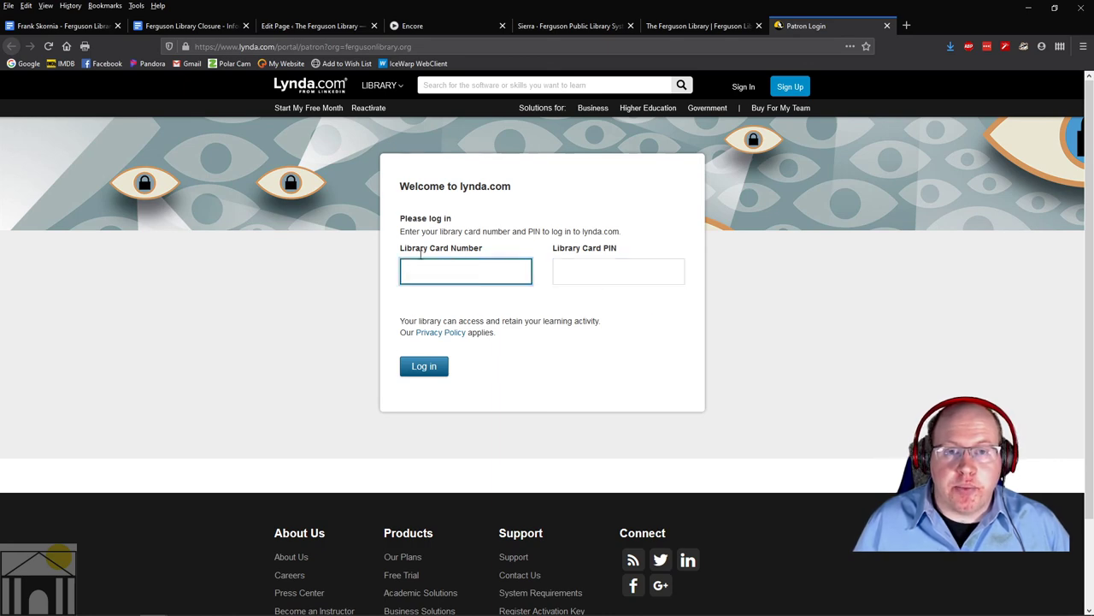
# - Browse the LIBRARY course categories, then return to the handout's Further Study section
pyautogui.click(380, 86)
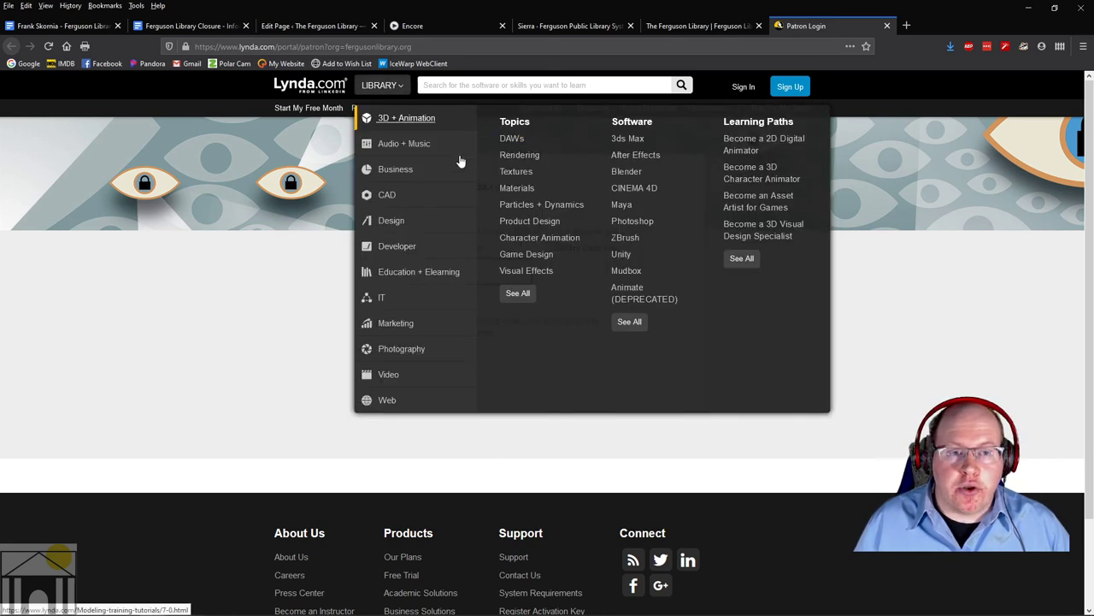
pyautogui.moveTo(419, 249)
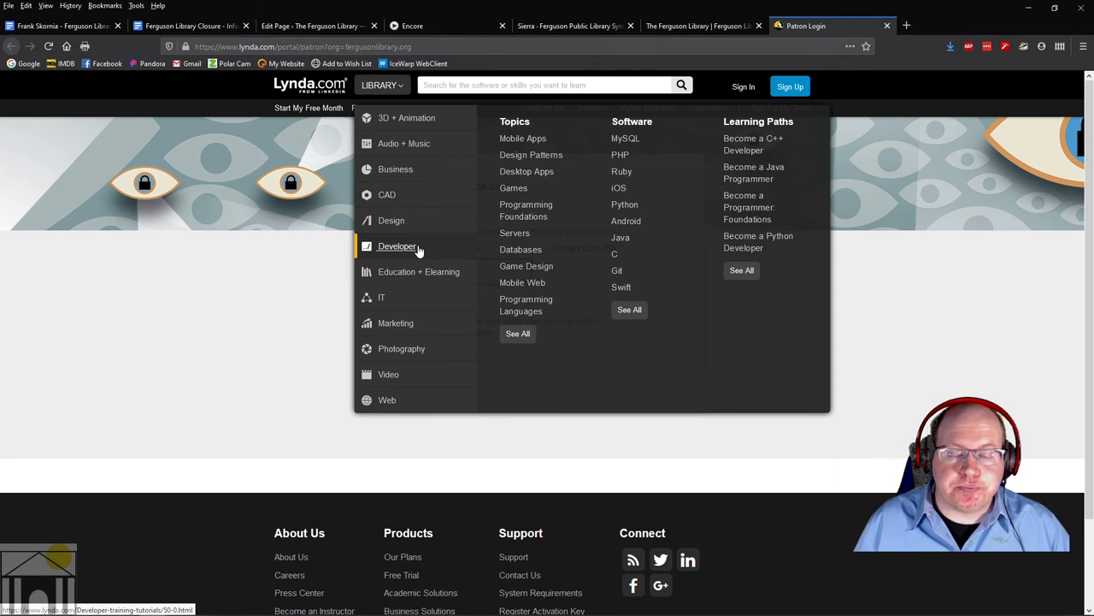
pyautogui.moveTo(396, 171)
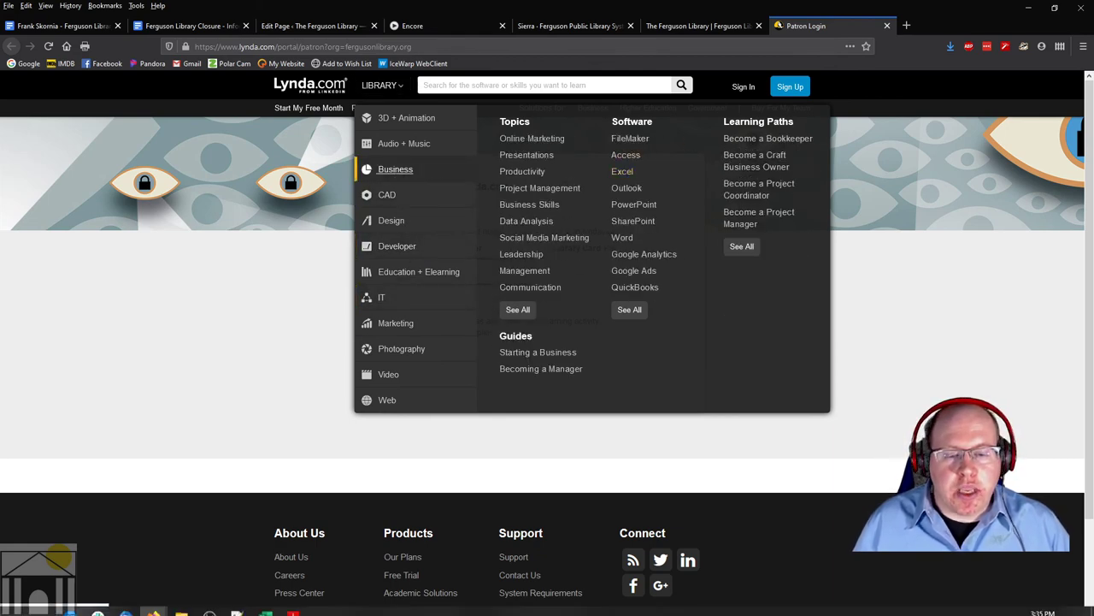
pyautogui.click(293, 587)
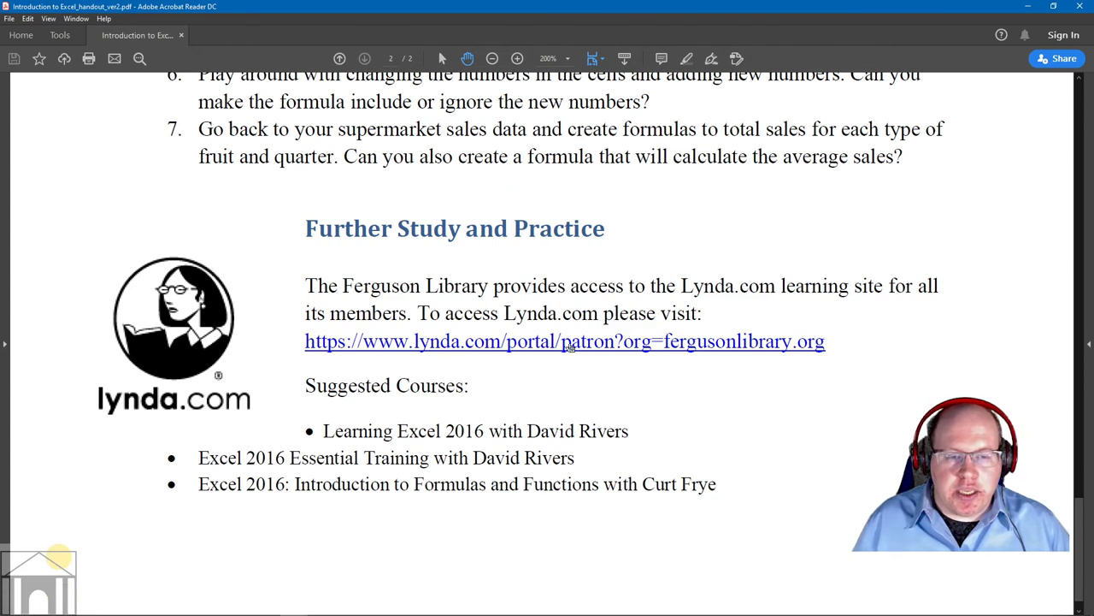